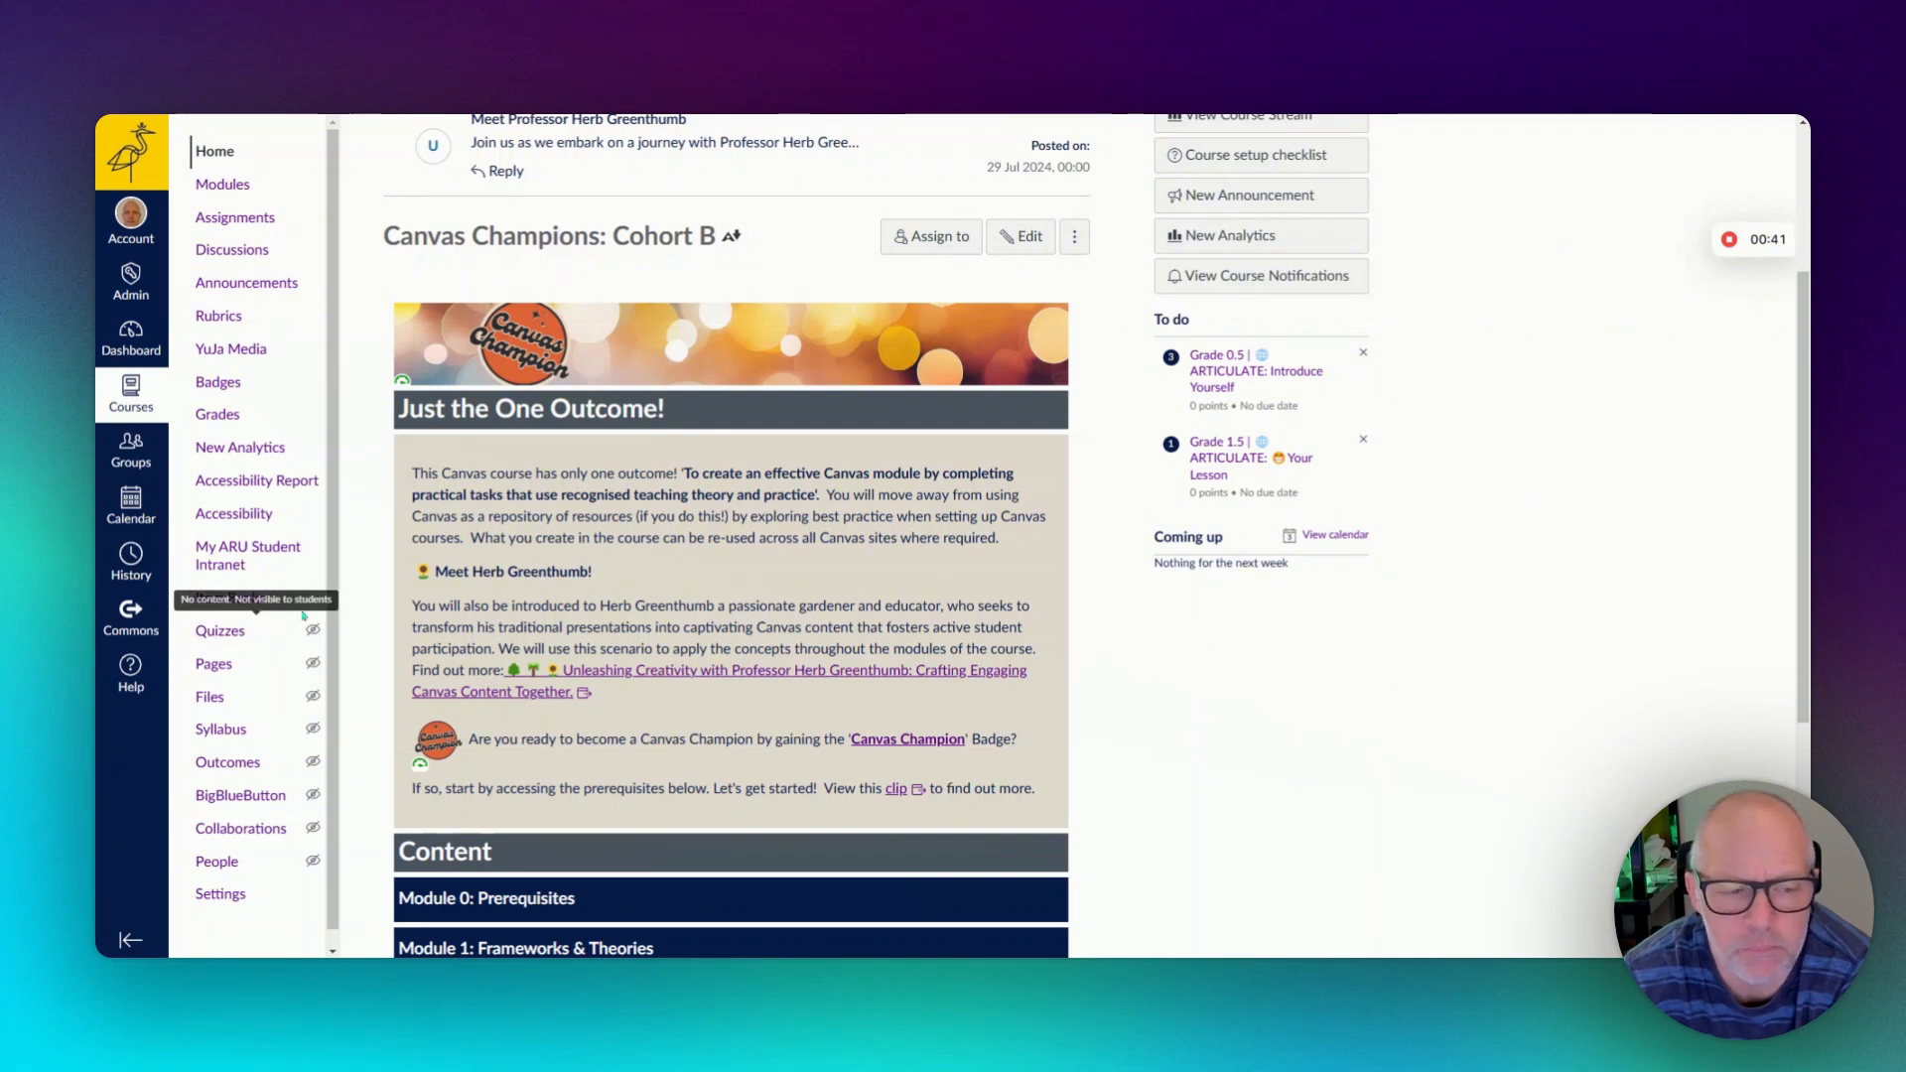
Review the course's navigation settings, examining the enabled and hidden items and the options available for the Pages item.
{"action": "left_click", "coordinate": [217, 903]}
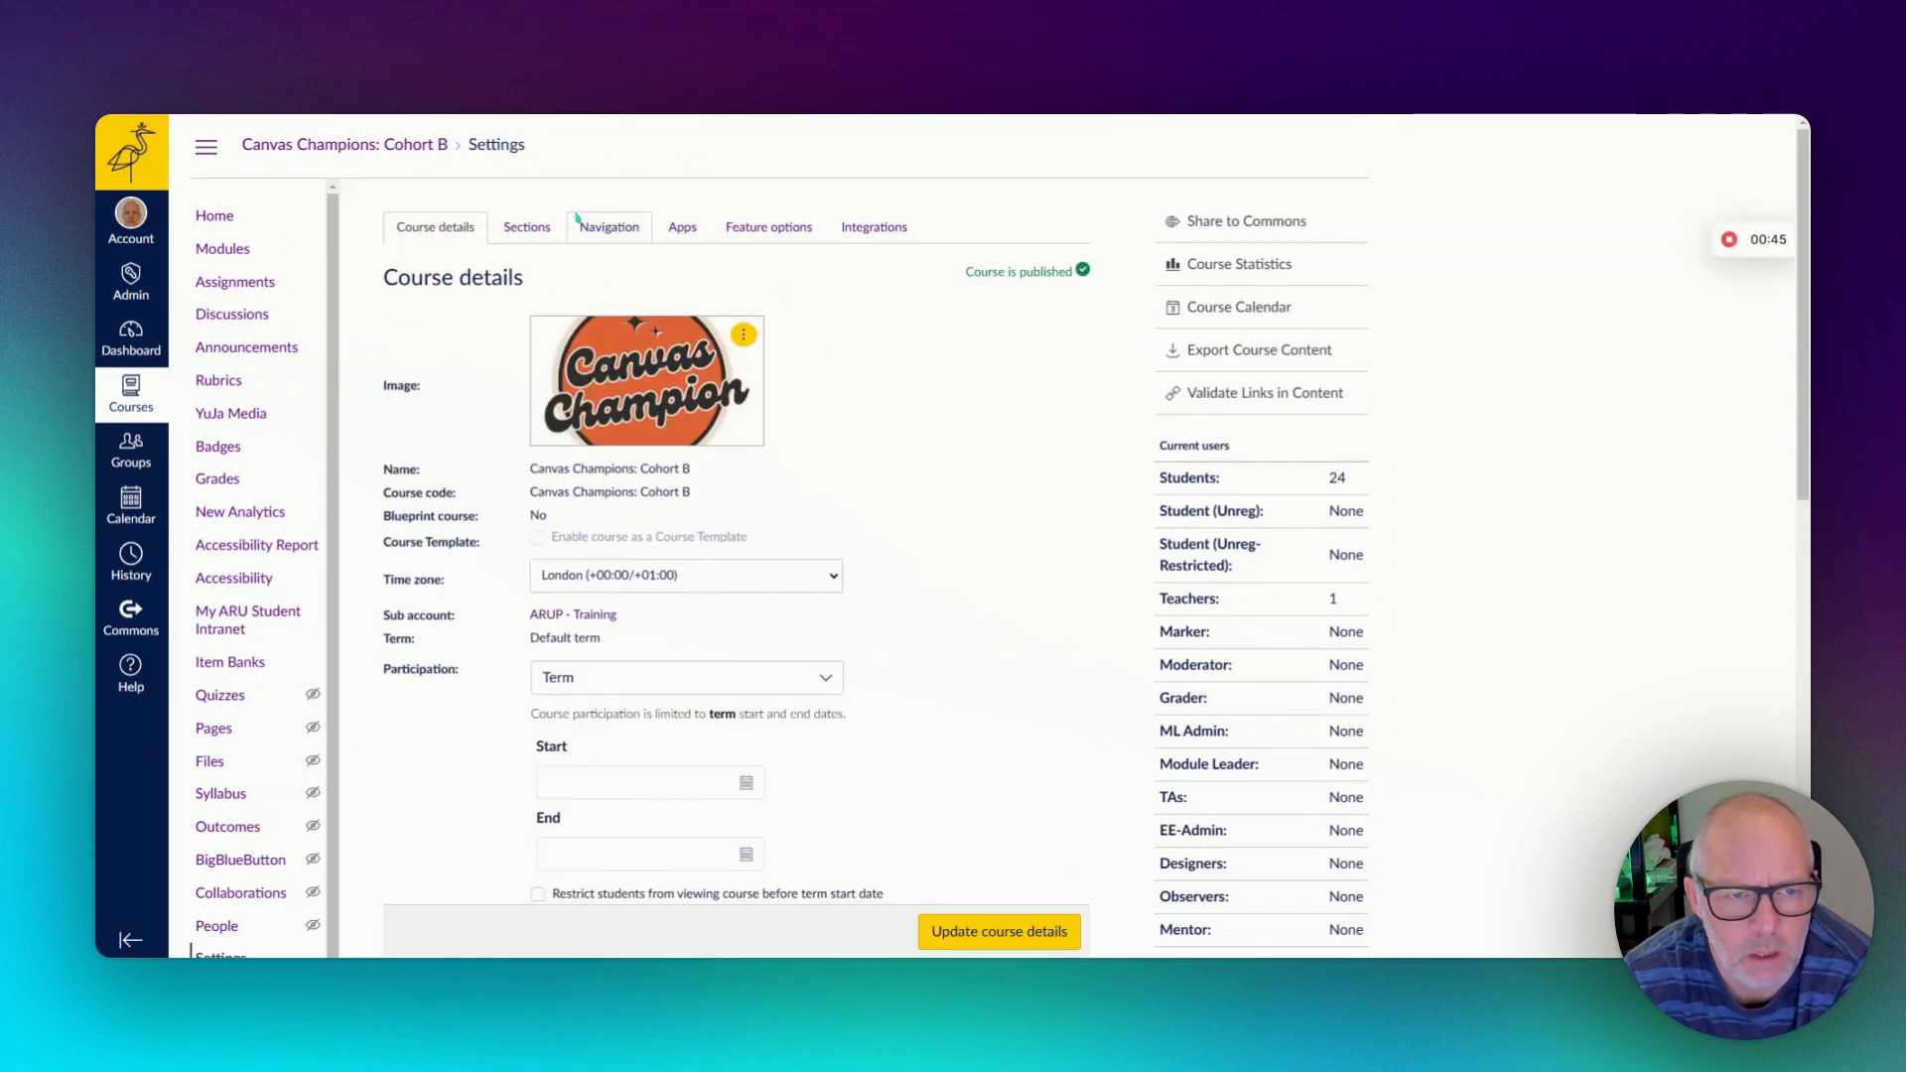
{"action": "left_click", "coordinate": [611, 226]}
{"action": "scroll", "coordinate": [840, 575], "scroll_direction": "down", "scroll_amount": 6}
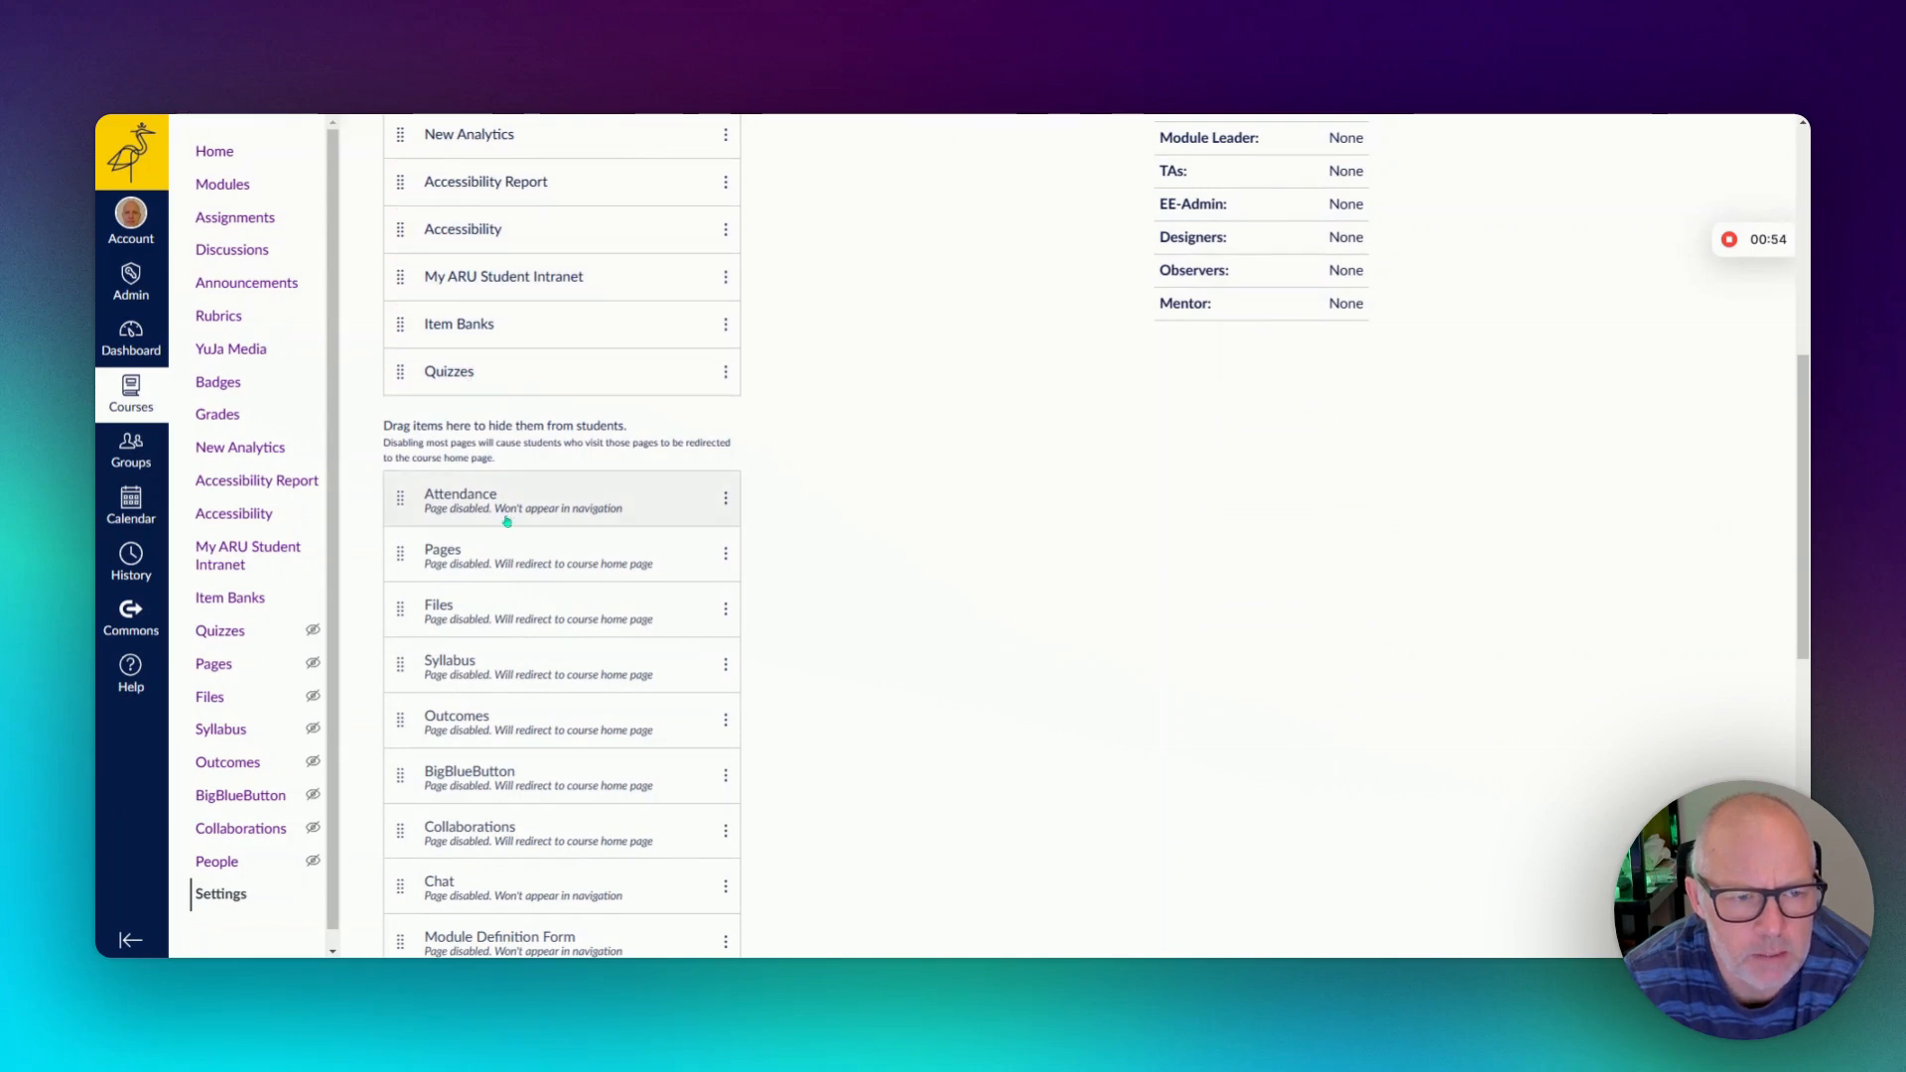
{"action": "left_click", "coordinate": [725, 558]}
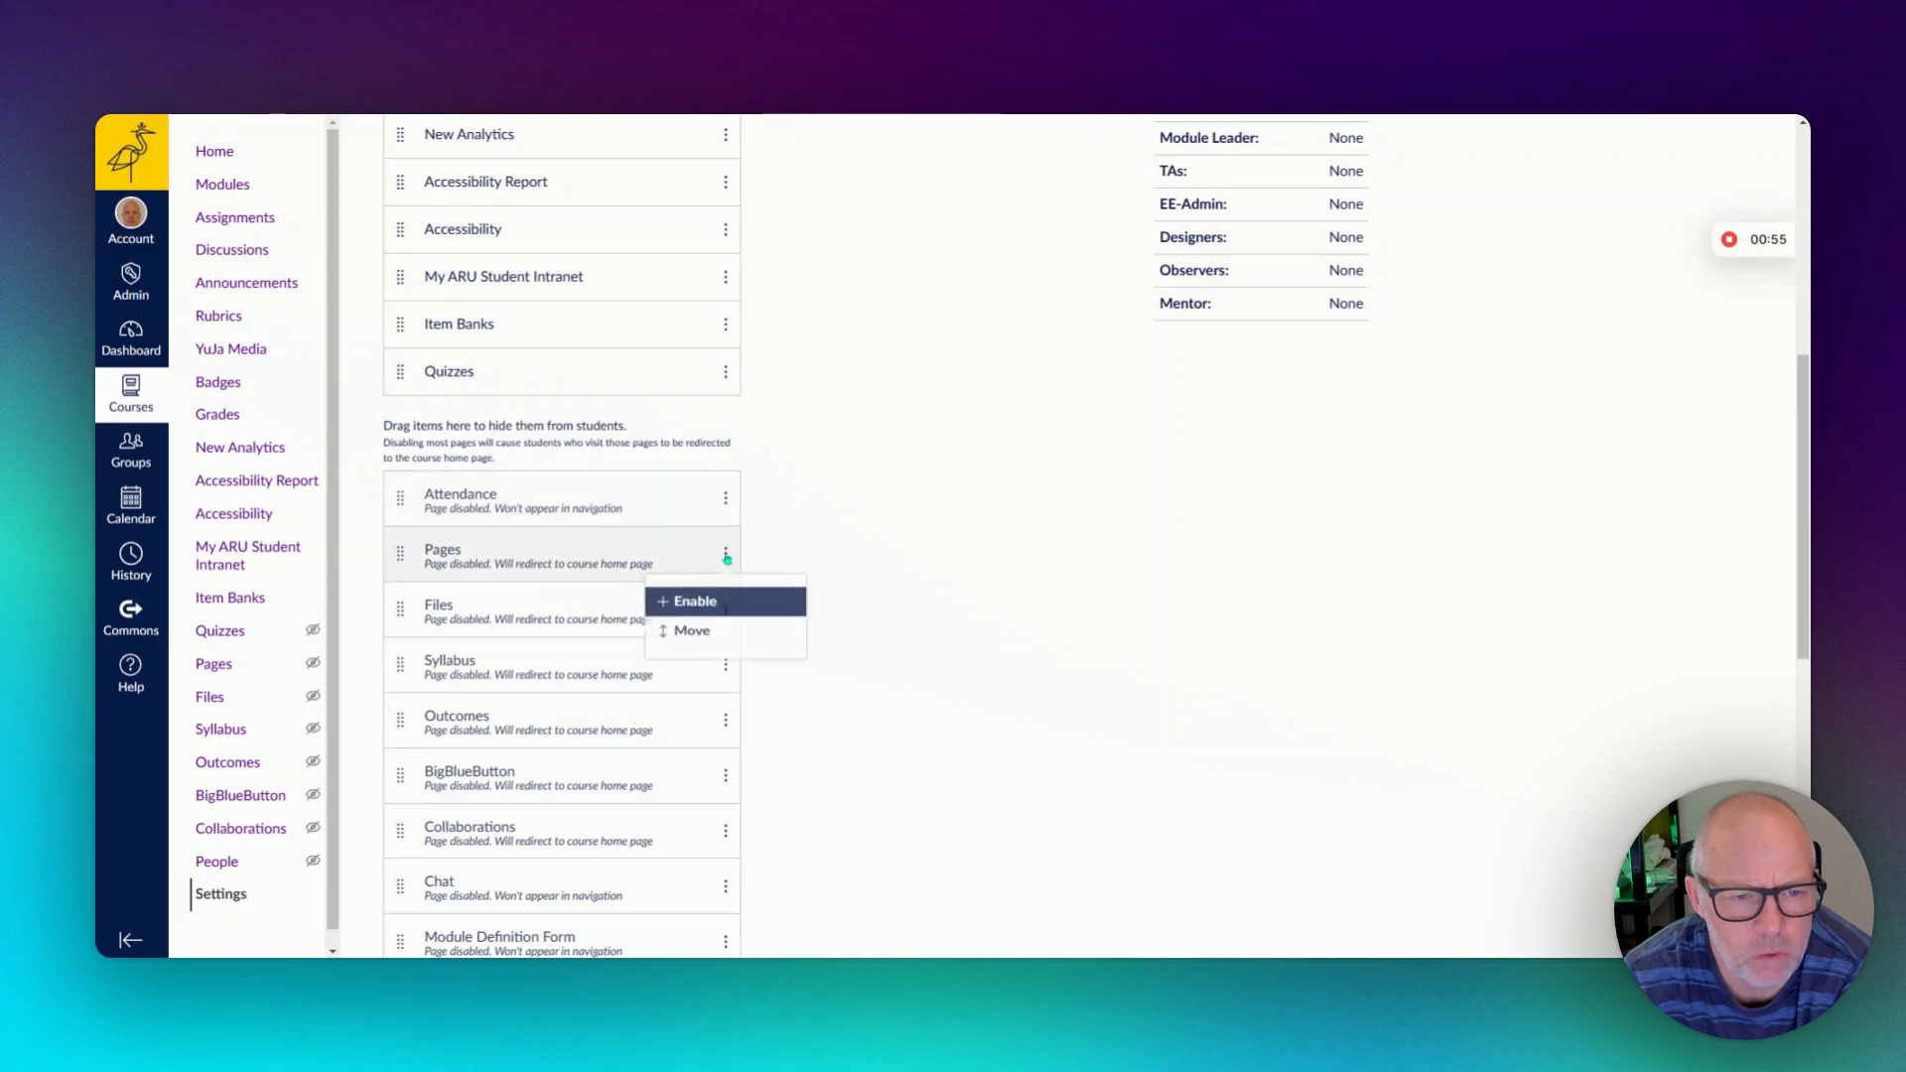
{"action": "left_click", "coordinate": [890, 612]}
{"action": "scroll", "coordinate": [889, 612], "scroll_direction": "down", "scroll_amount": 8}
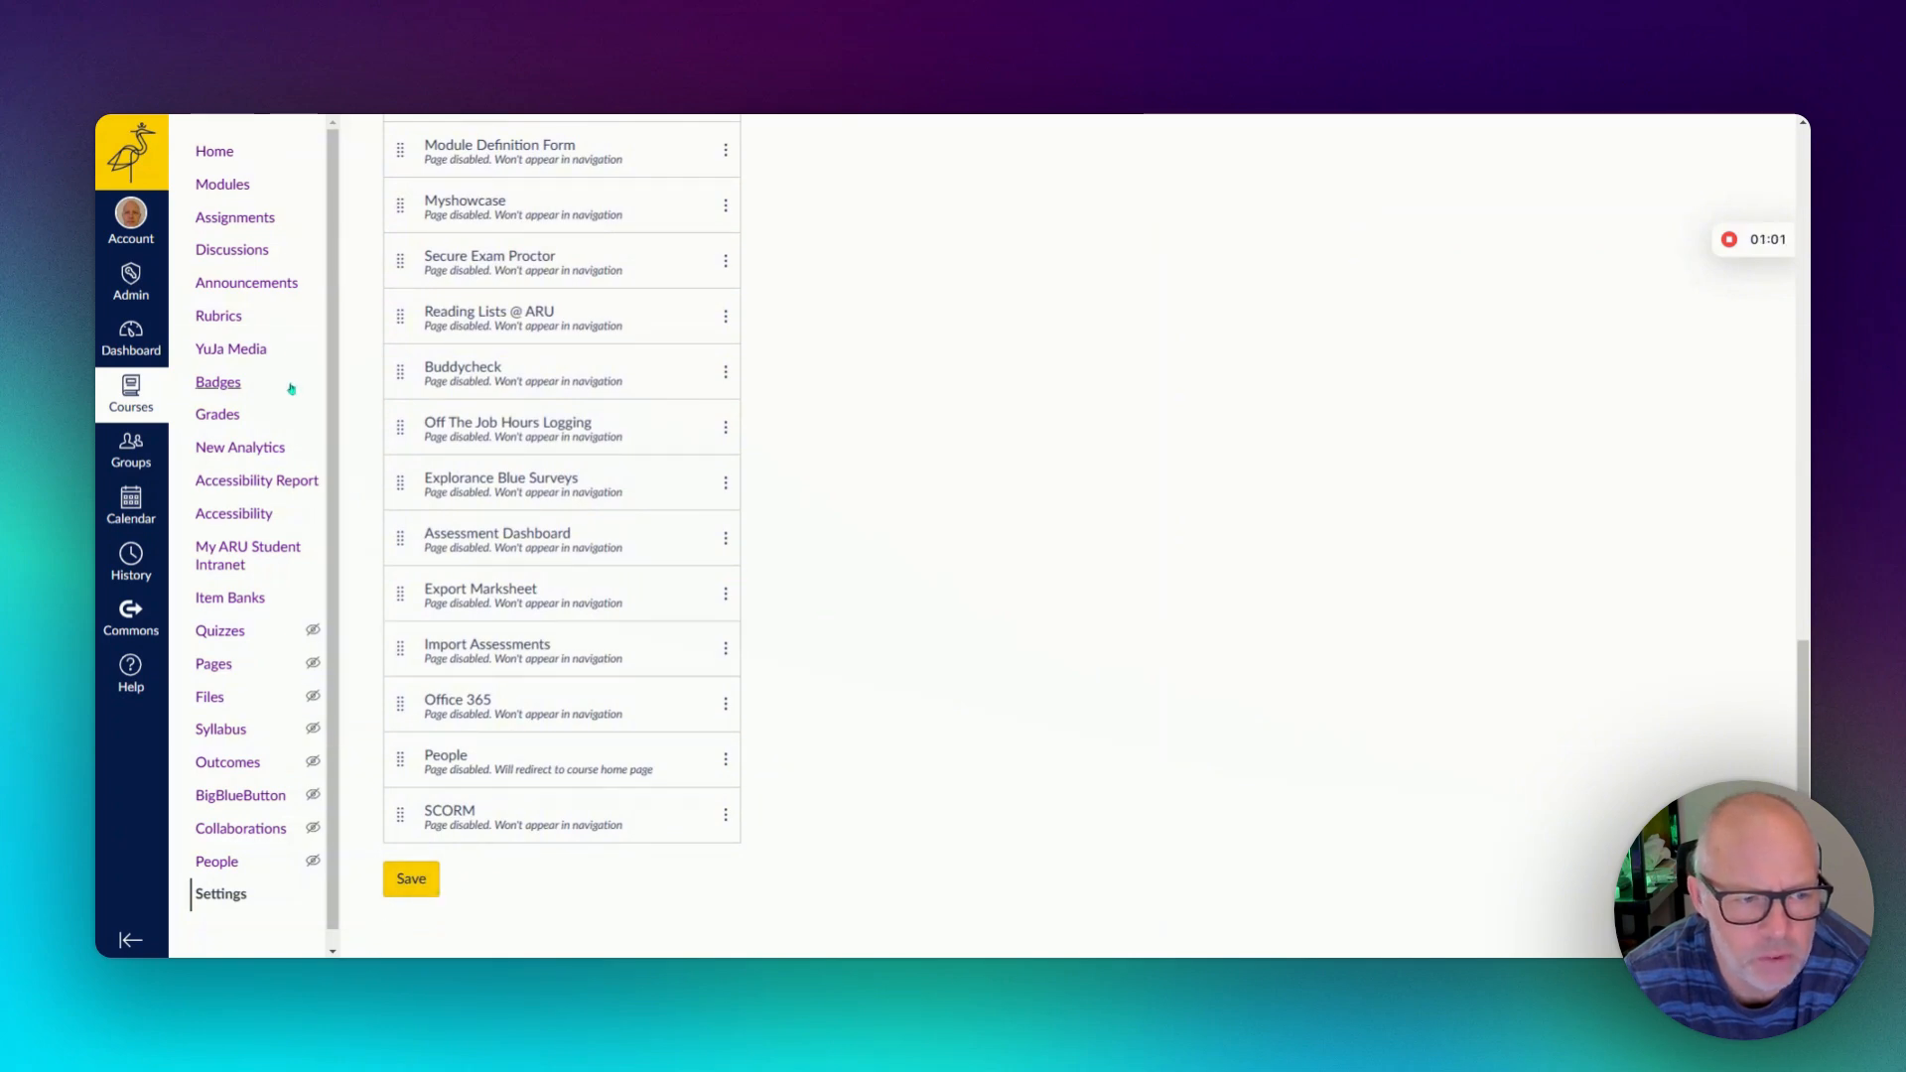
{"action": "scroll", "coordinate": [809, 633], "scroll_direction": "up", "scroll_amount": 10}
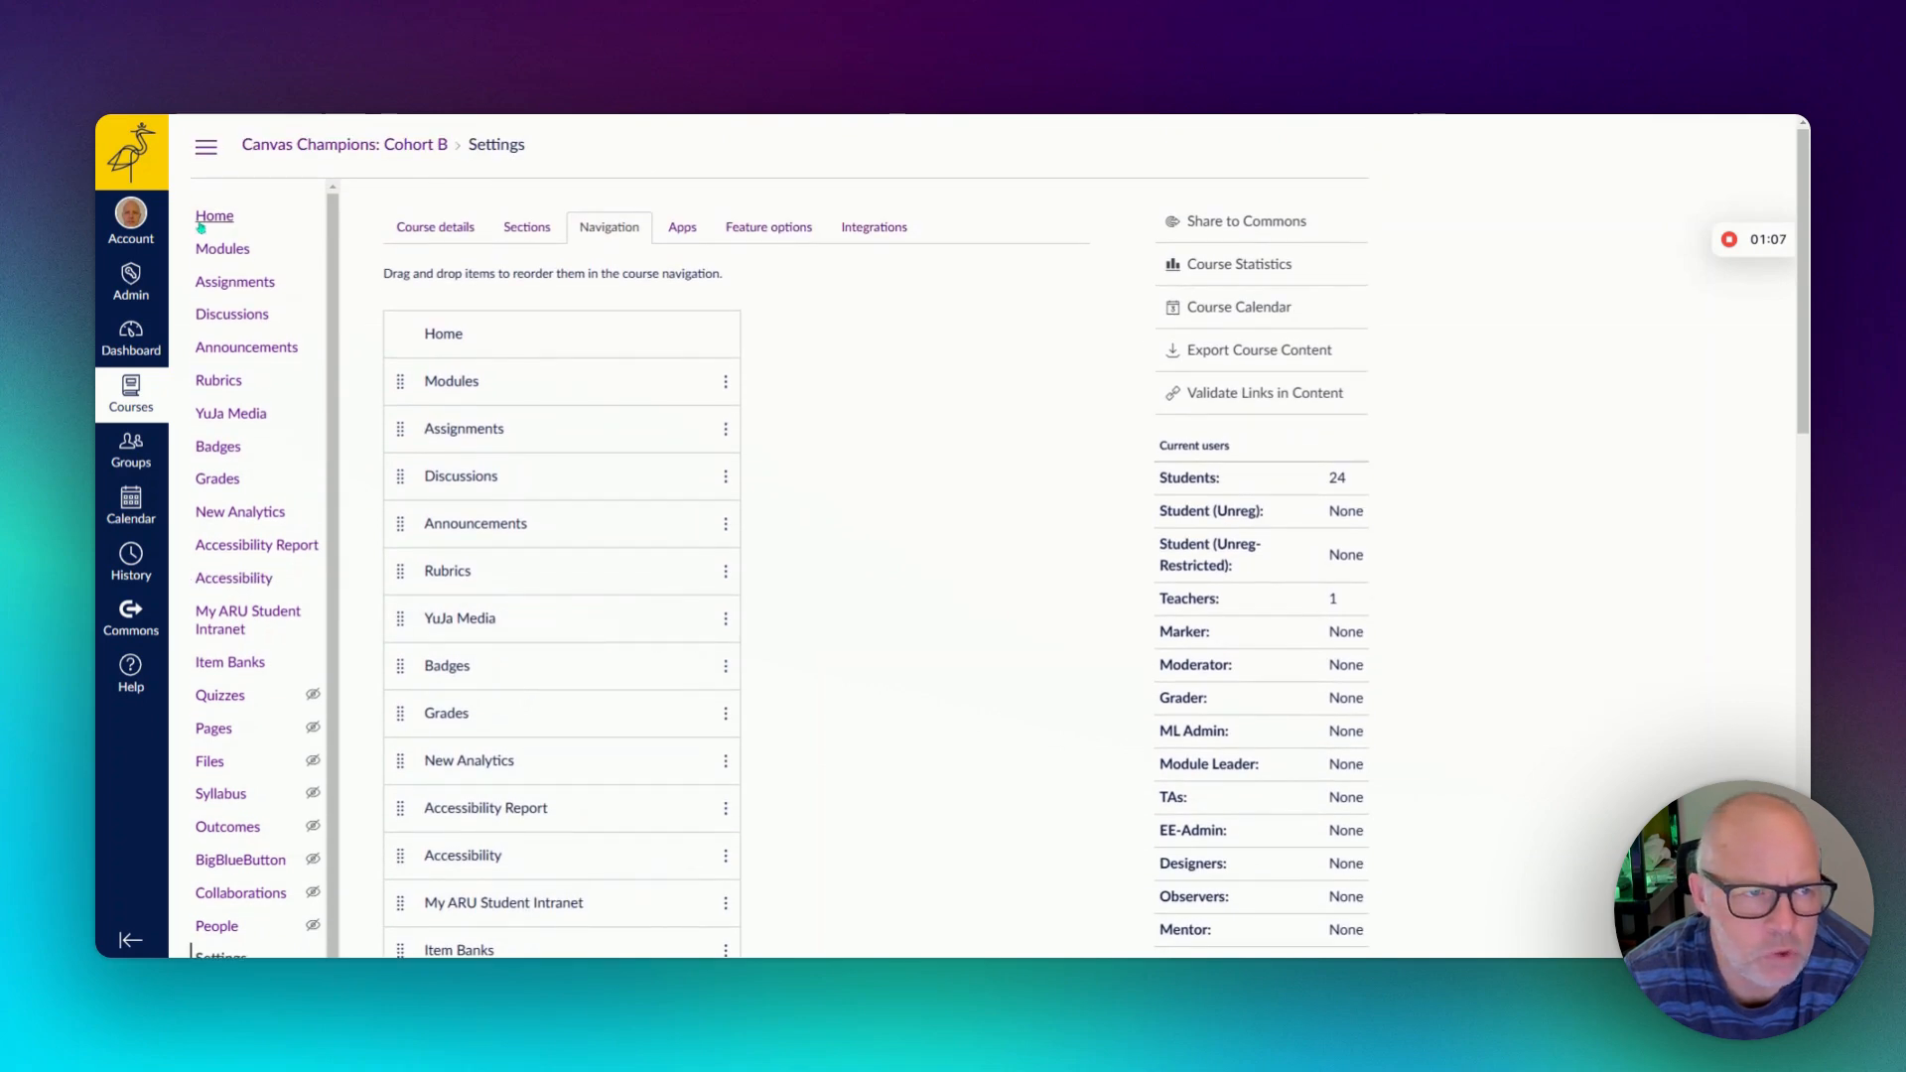
Start creating a new quiz in the Canvas Champions: Cohort B course.
{"action": "left_click", "coordinate": [218, 693]}
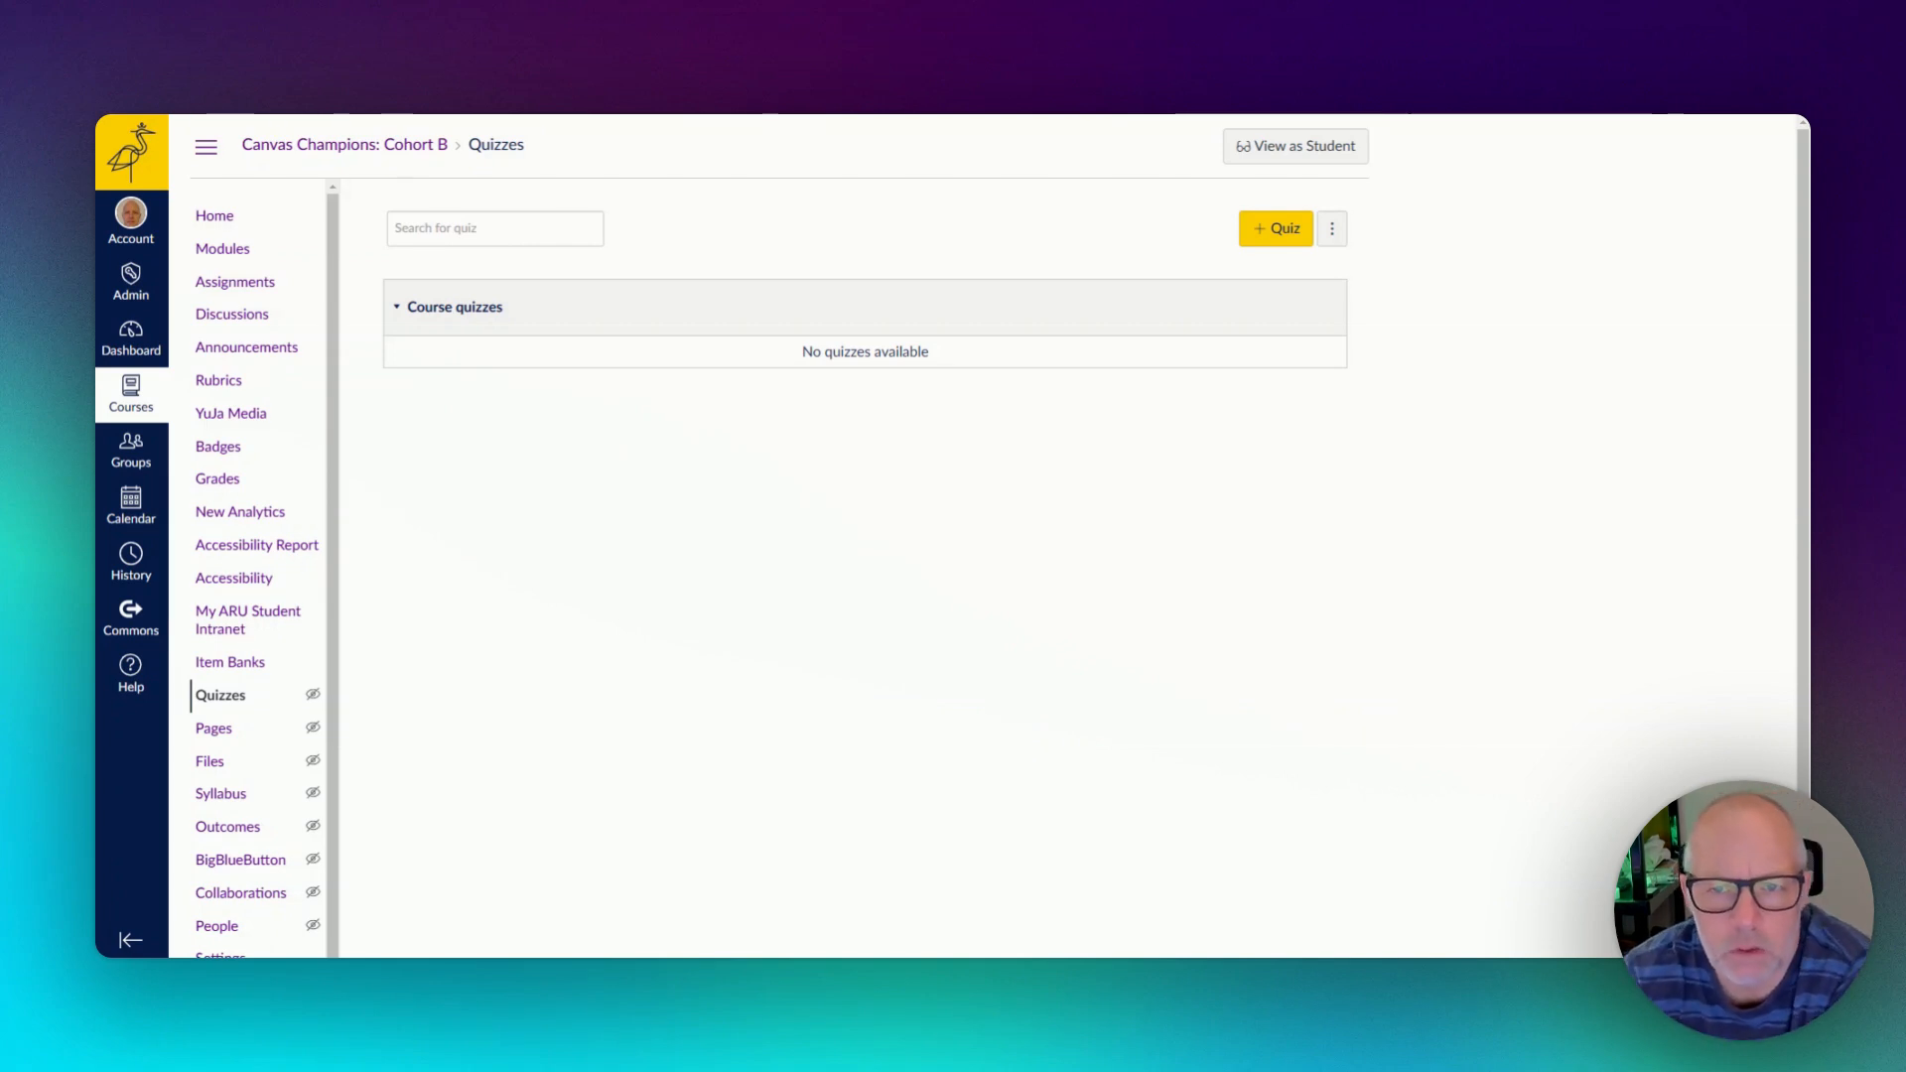
{"action": "left_click", "coordinate": [1286, 235]}
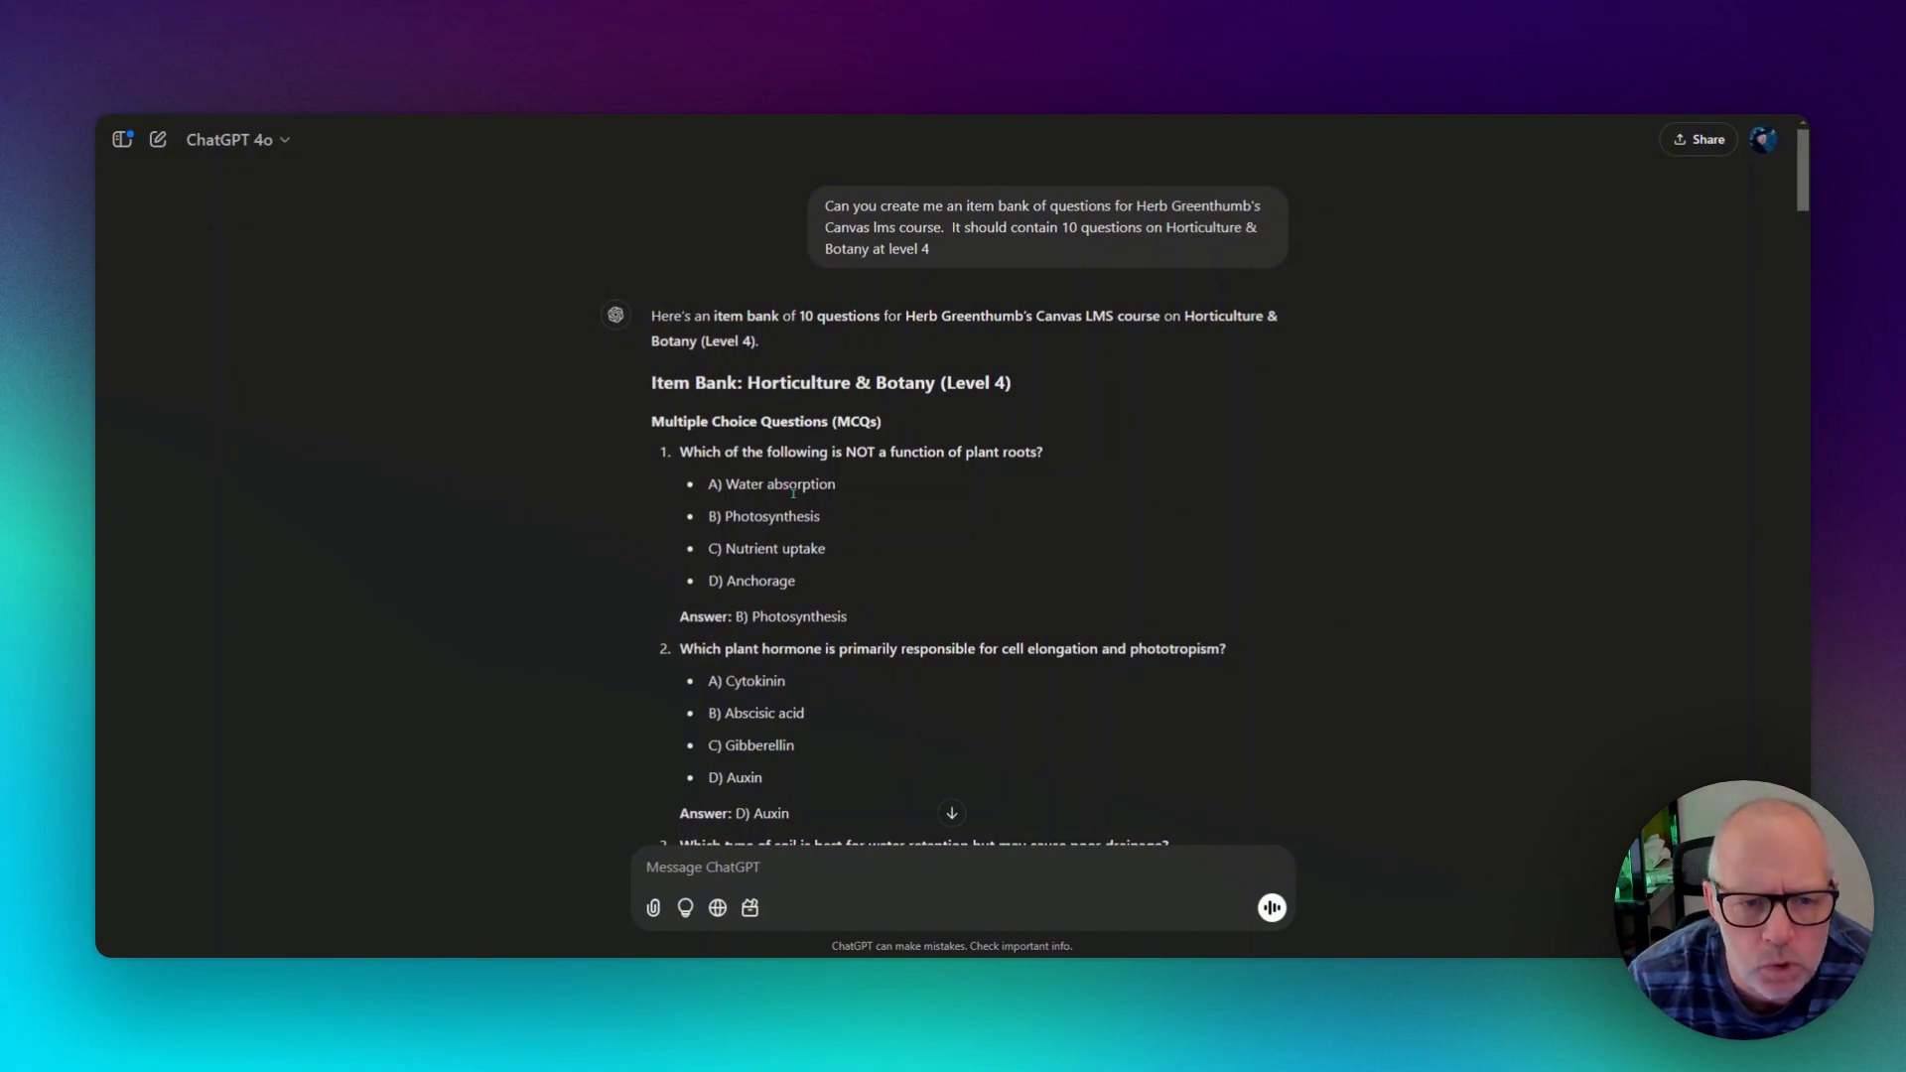
Review the question bank in ChatGPT, copy its title, and name the Canvas quiz "🪴 Horticulture & Botany (Level 4) - Week 1".
{"action": "scroll", "coordinate": [827, 631], "scroll_direction": "down", "scroll_amount": 10}
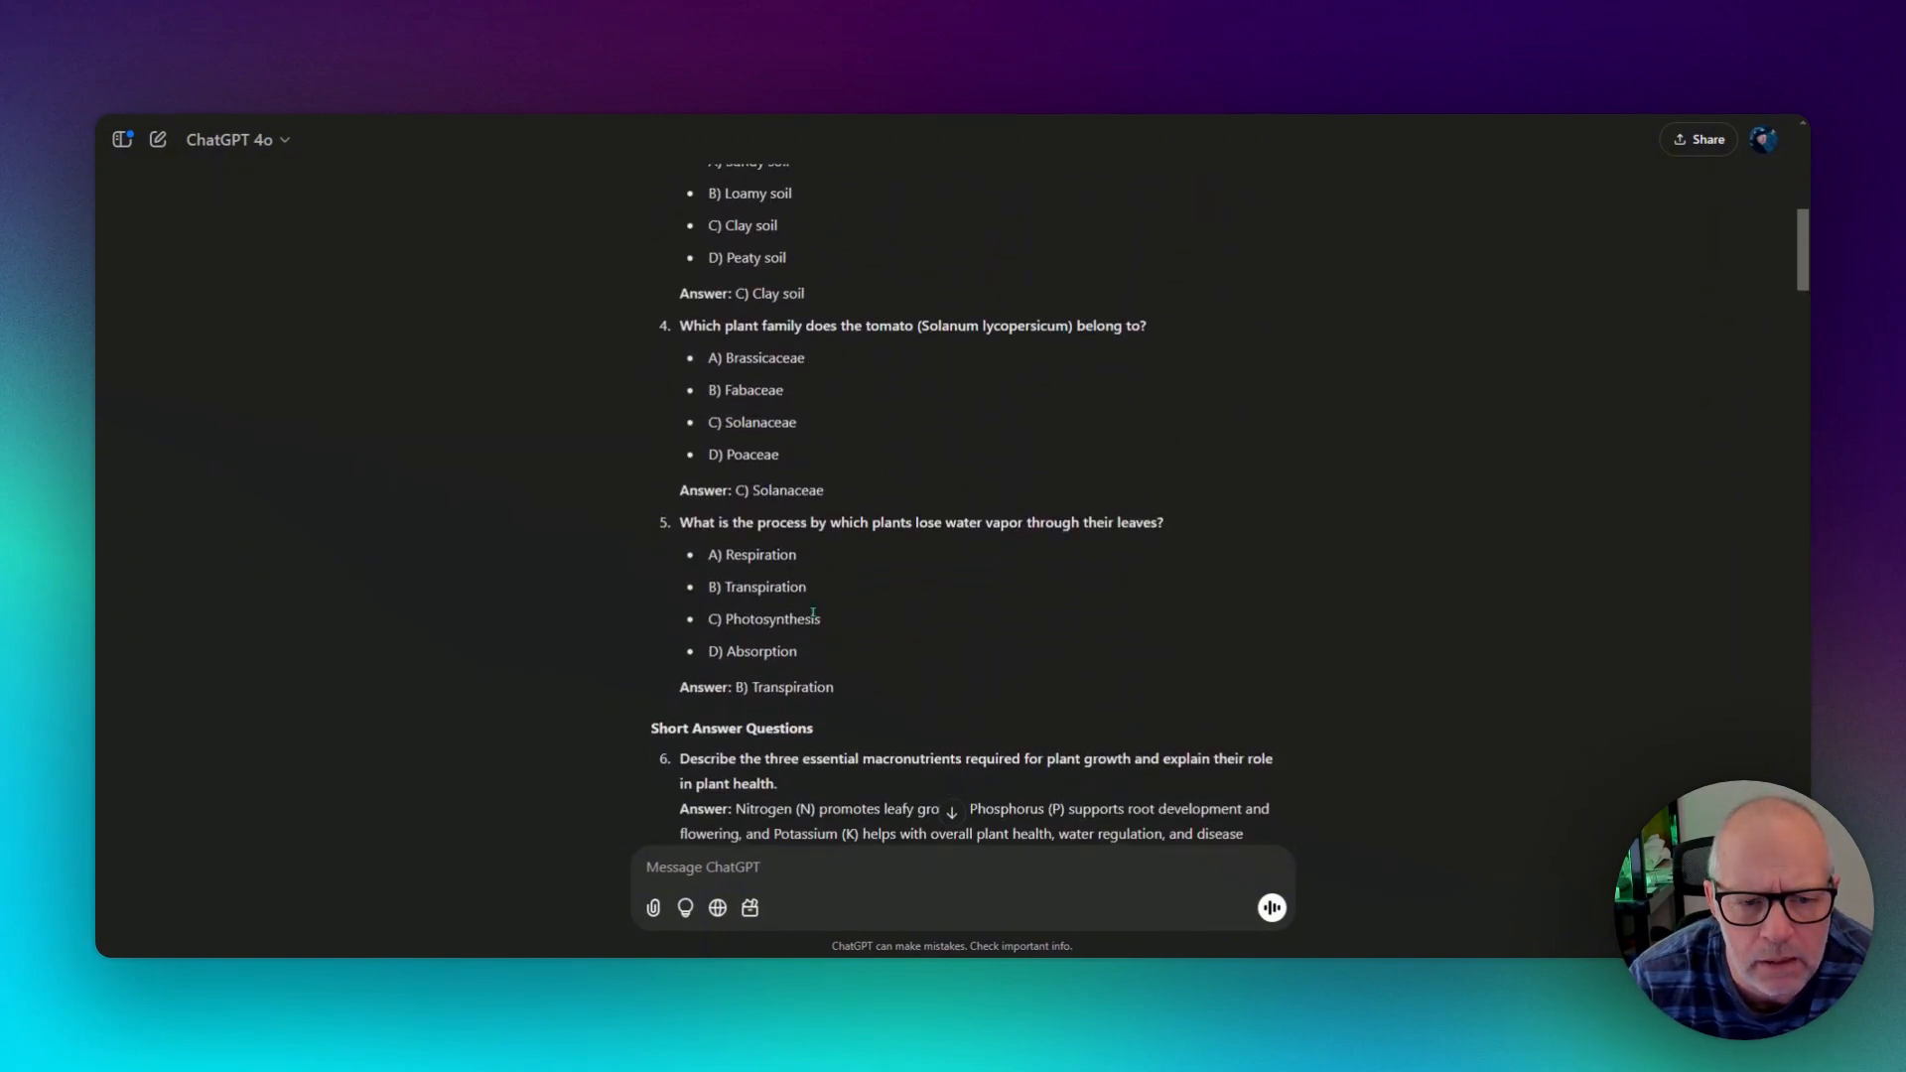
{"action": "scroll", "coordinate": [812, 534], "scroll_direction": "down", "scroll_amount": 4}
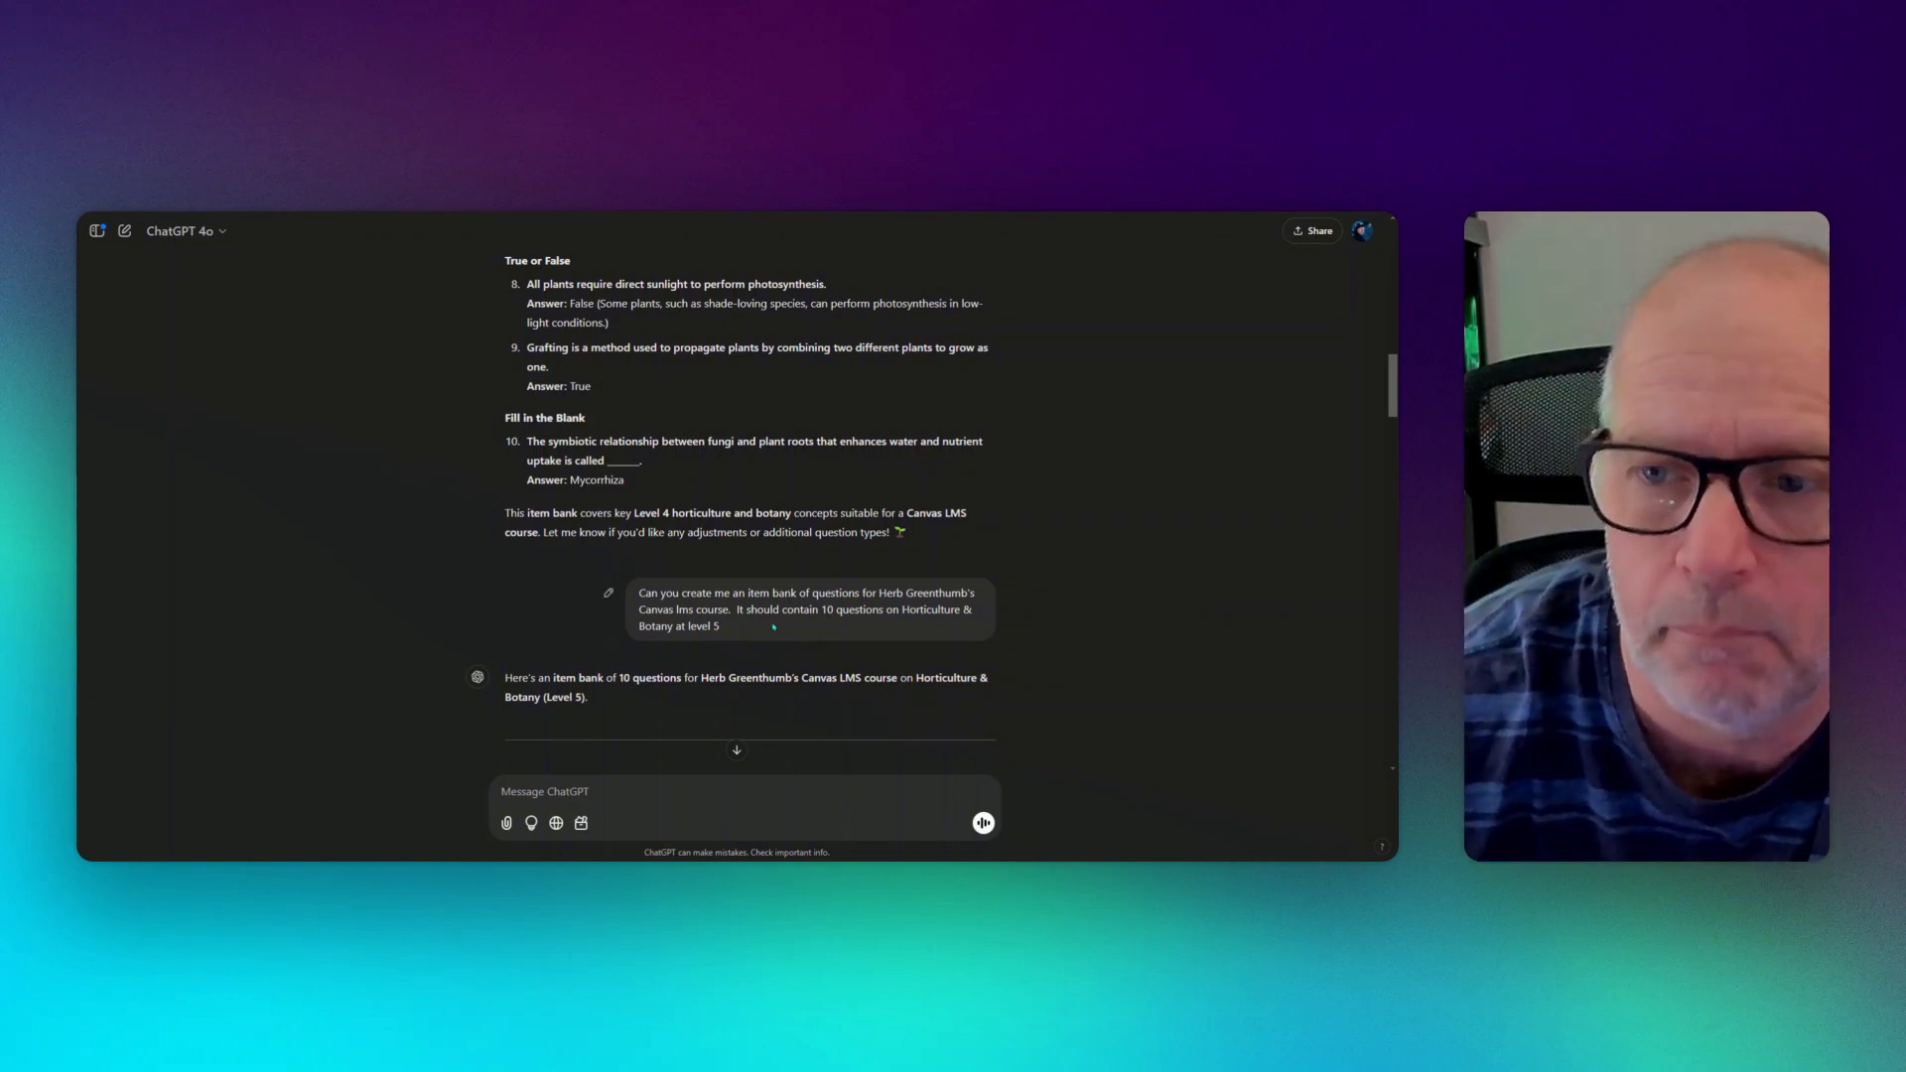
{"action": "scroll", "coordinate": [773, 625], "scroll_direction": "up", "scroll_amount": 1}
{"action": "scroll", "coordinate": [773, 625], "scroll_direction": "up", "scroll_amount": 15}
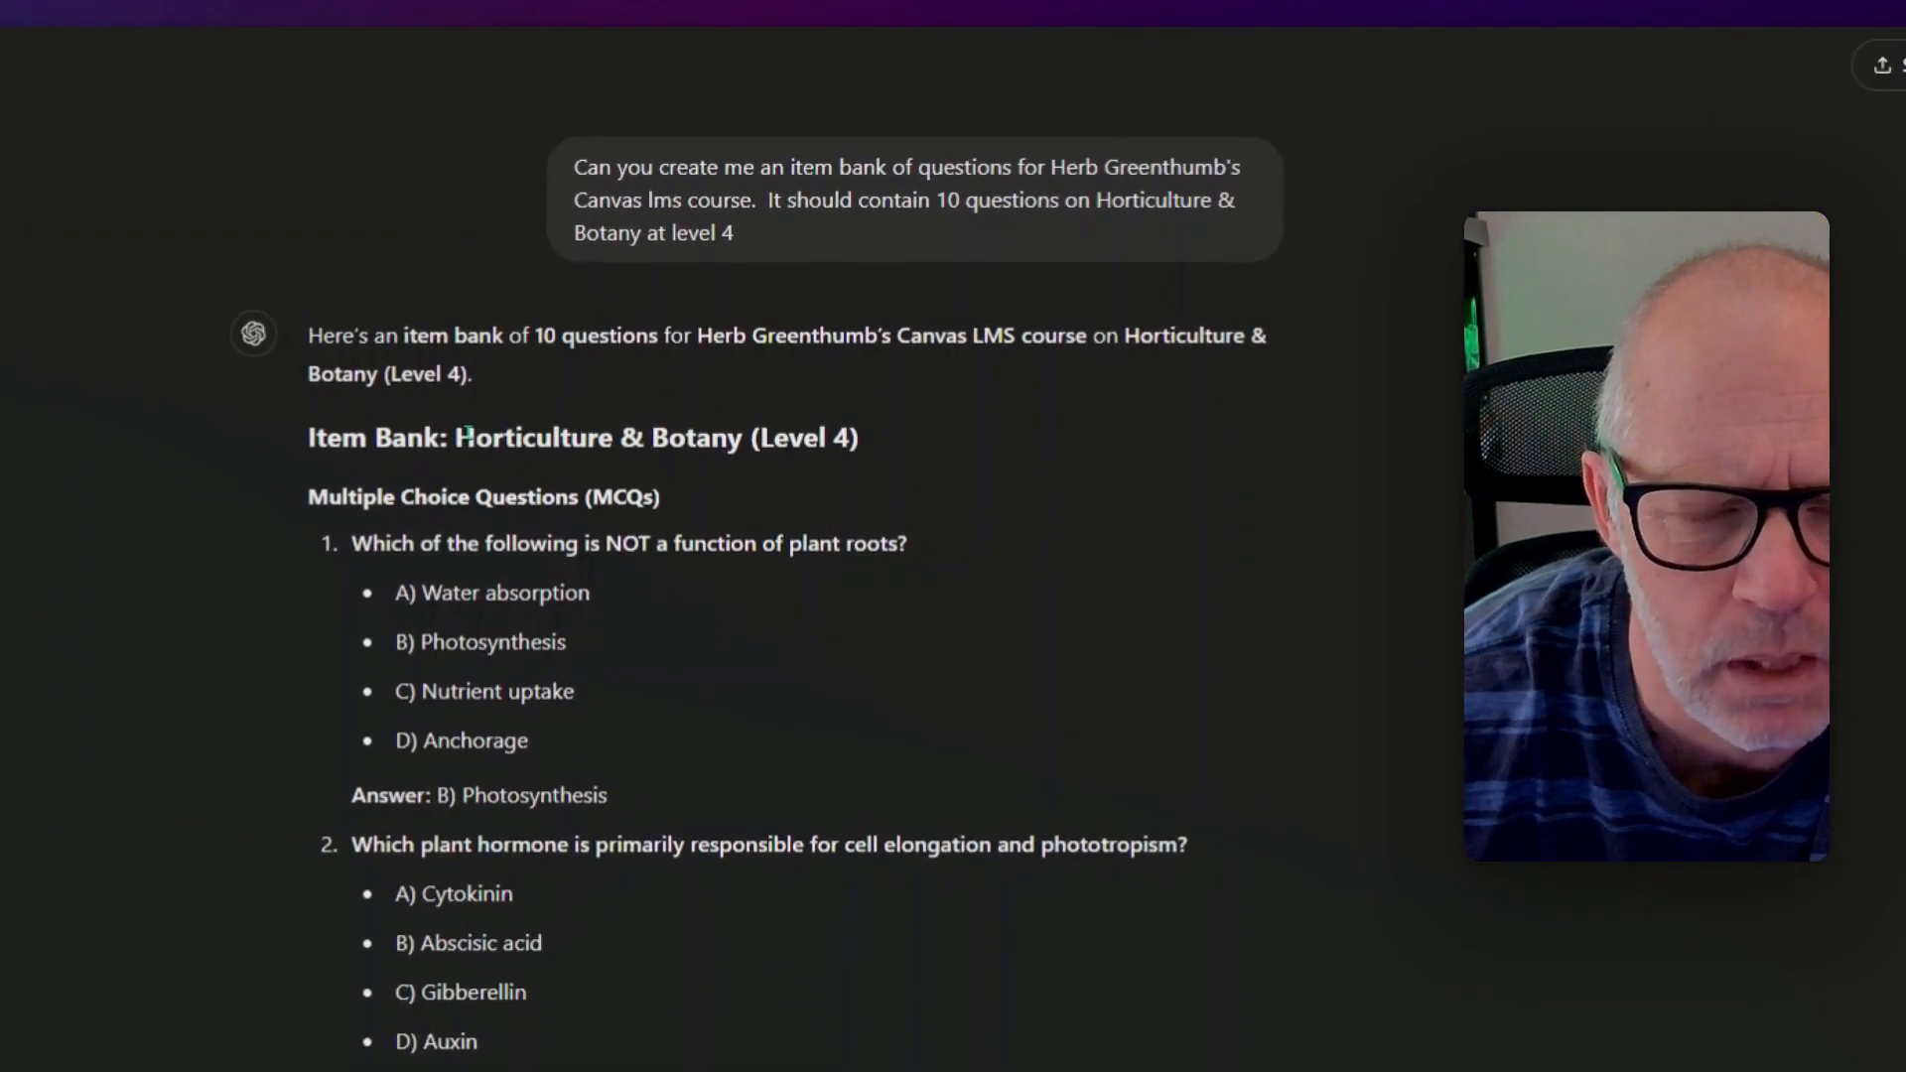
{"action": "left_click_drag", "start_coordinate": [580, 418], "coordinate": [861, 447]}
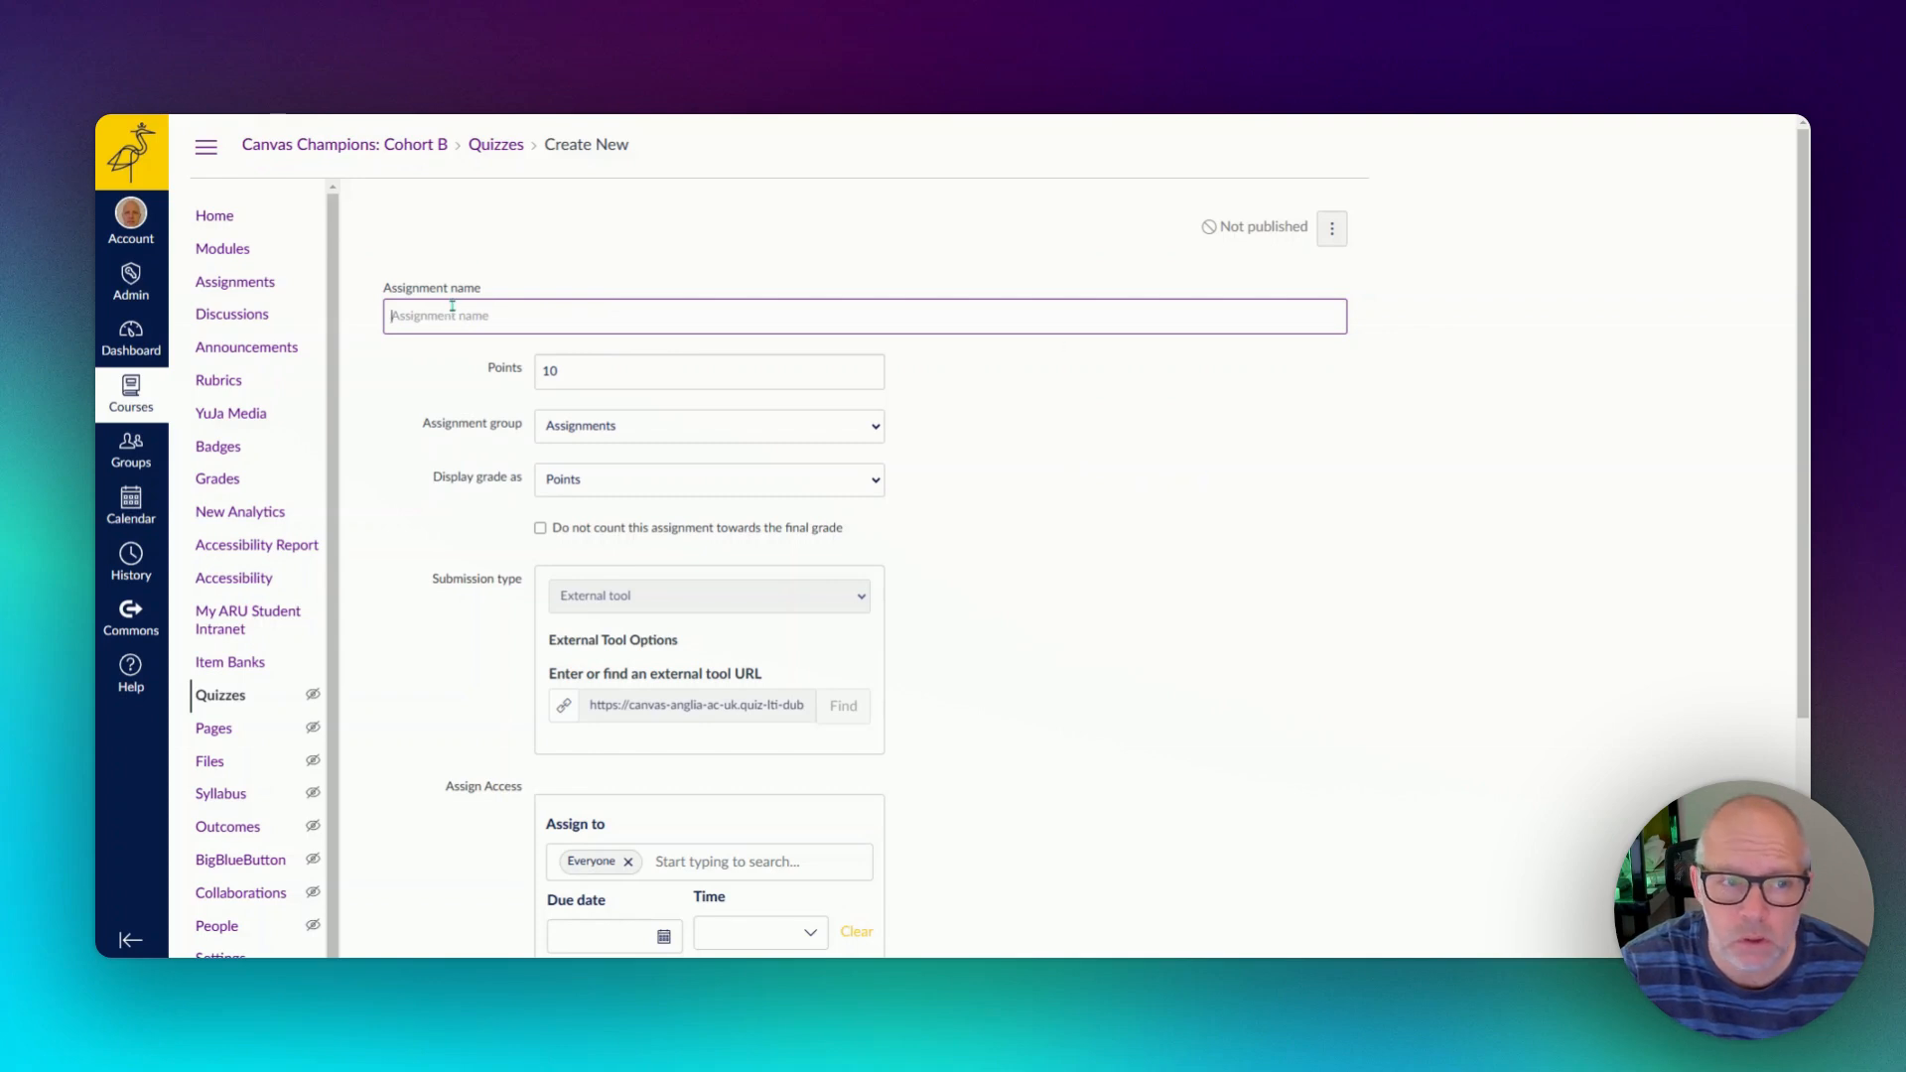
{"action": "type", "text": "Horticulture & Botany (Level 4"}
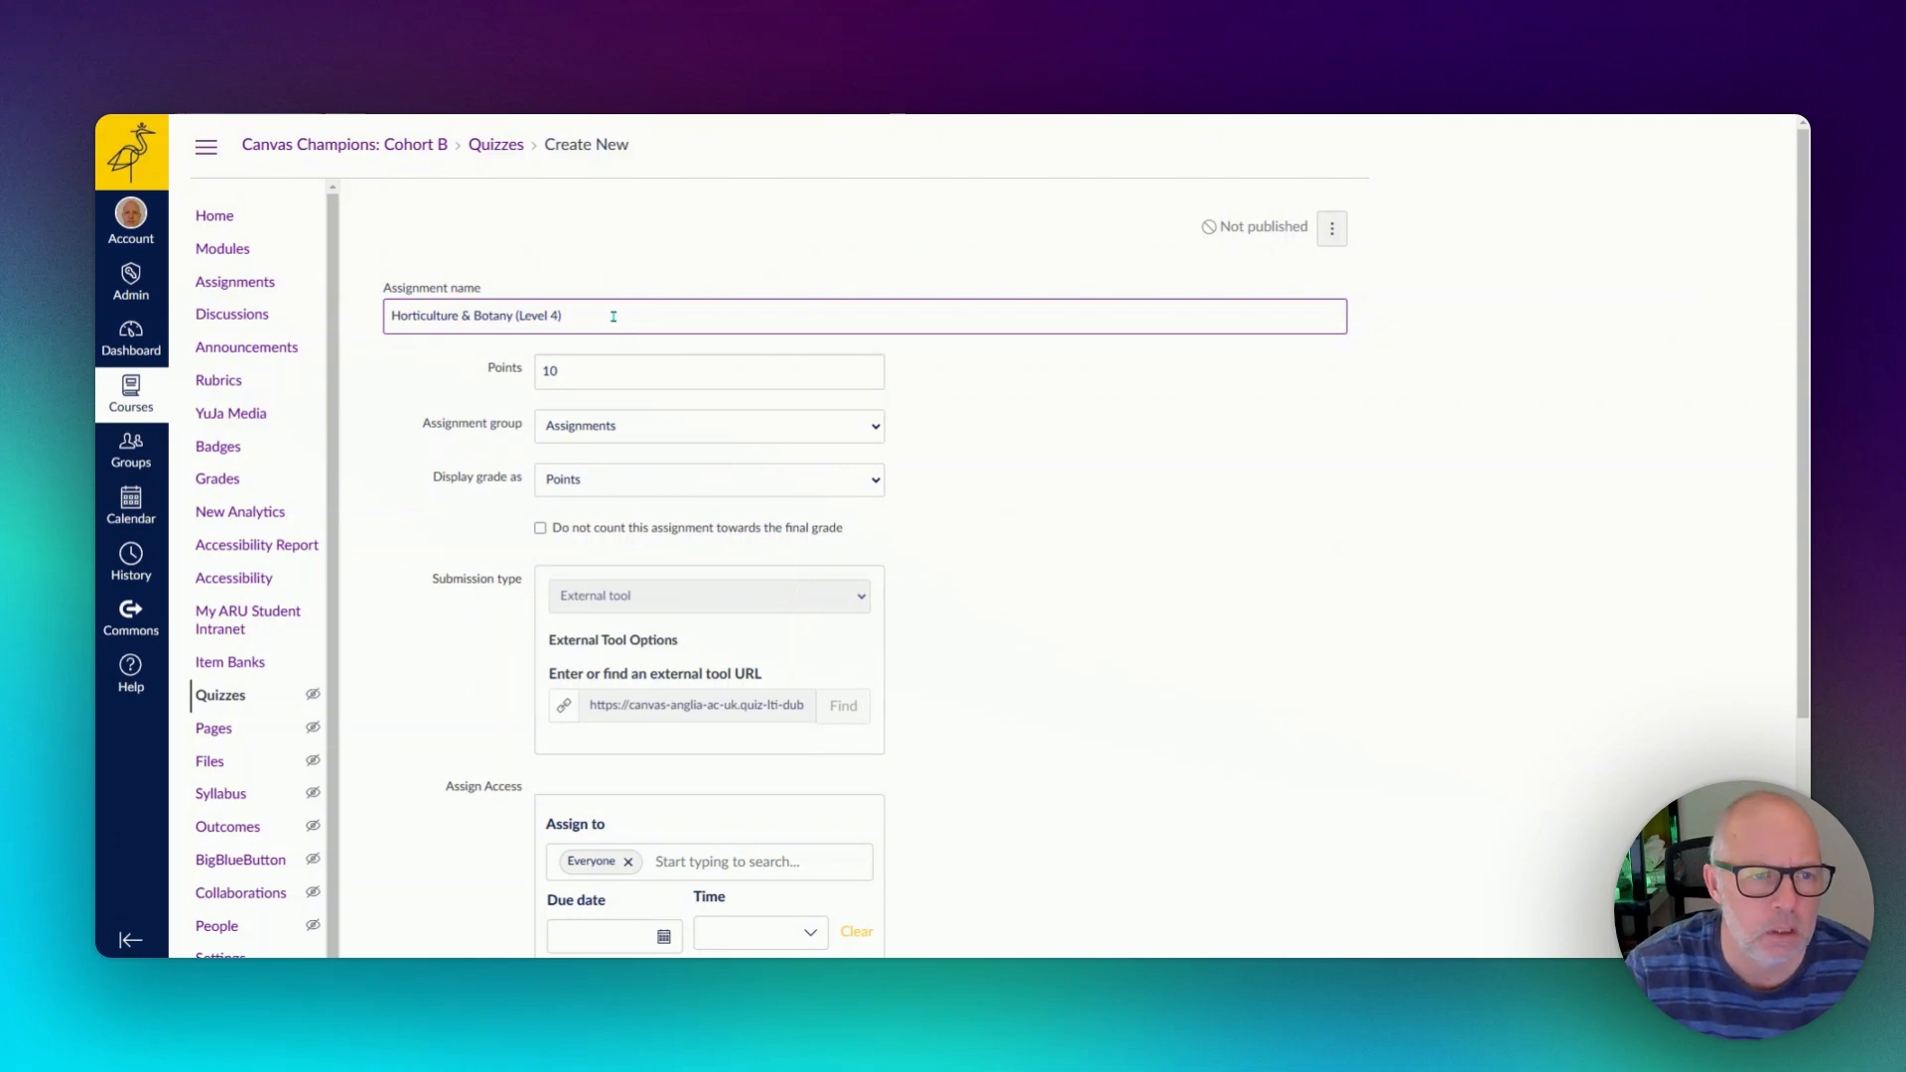
{"action": "type", "text": ")"}
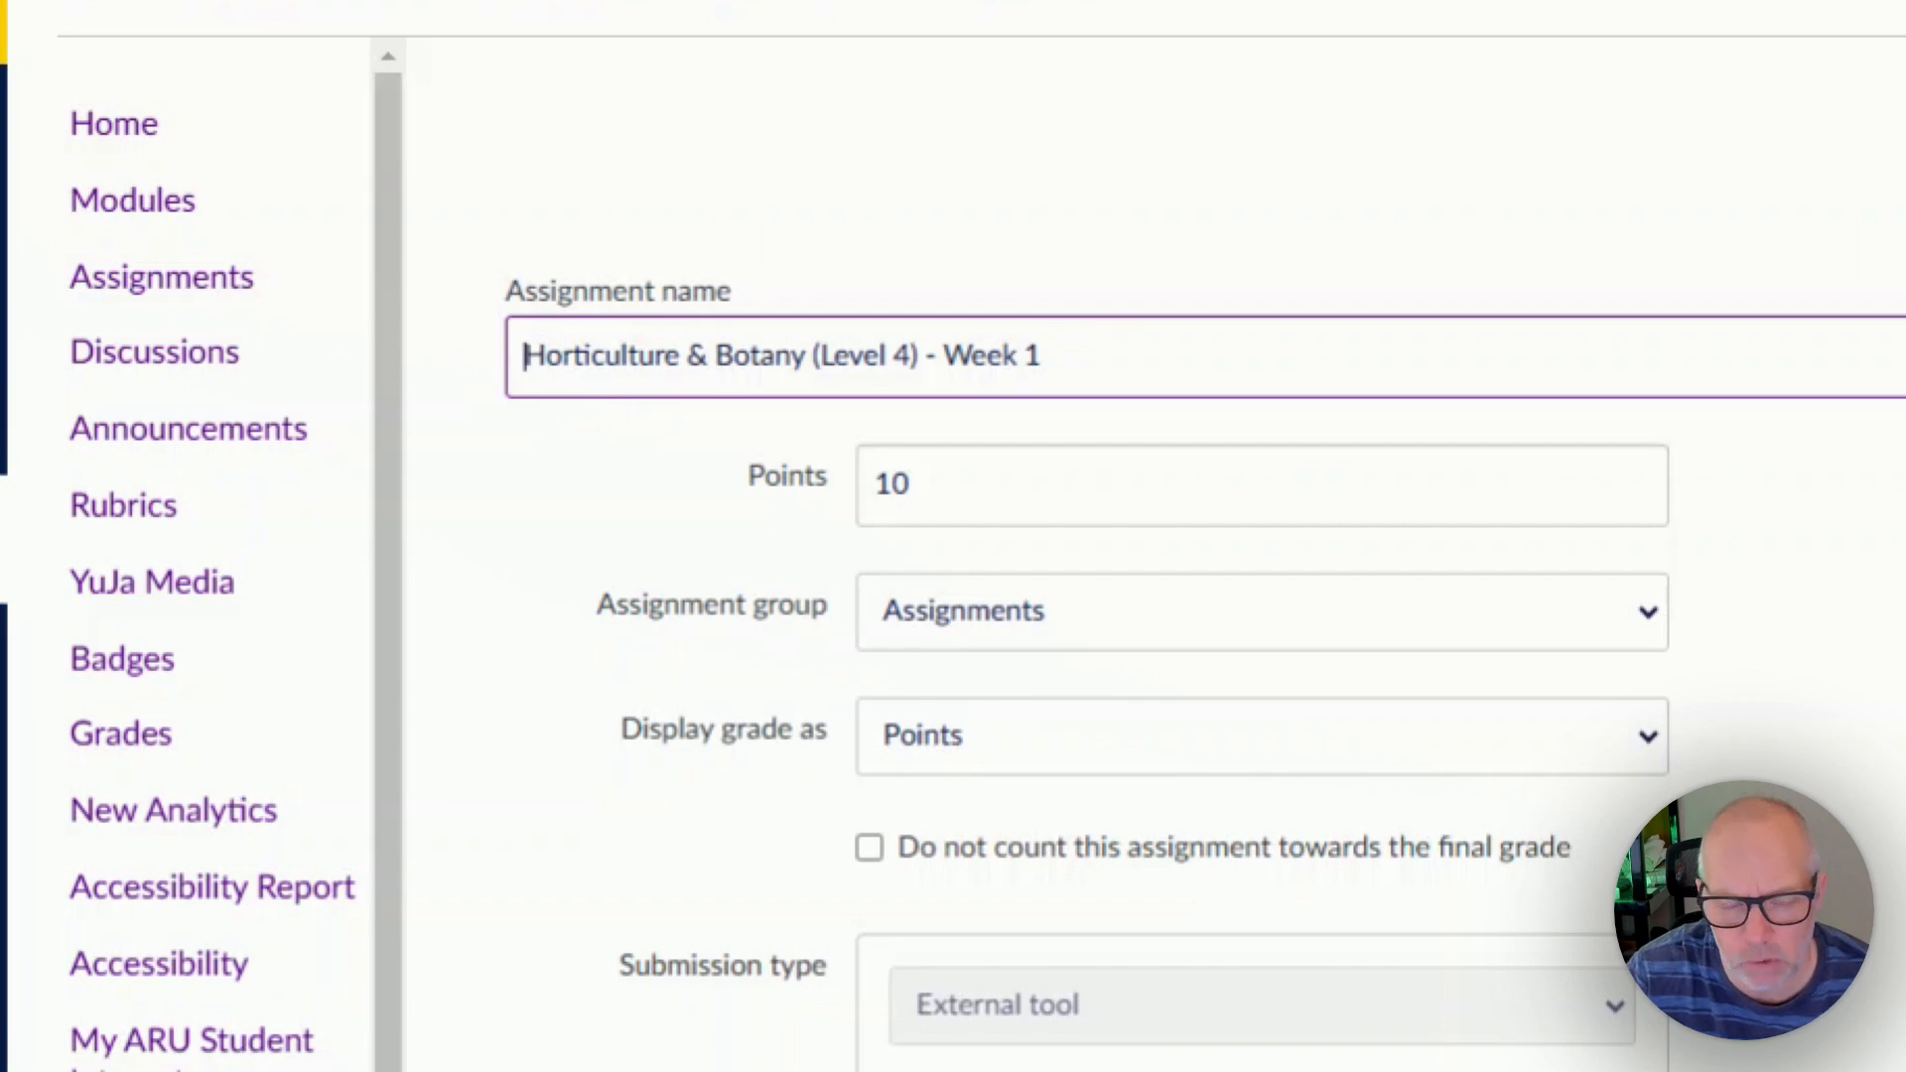
{"action": "type", "text": "🪴"}
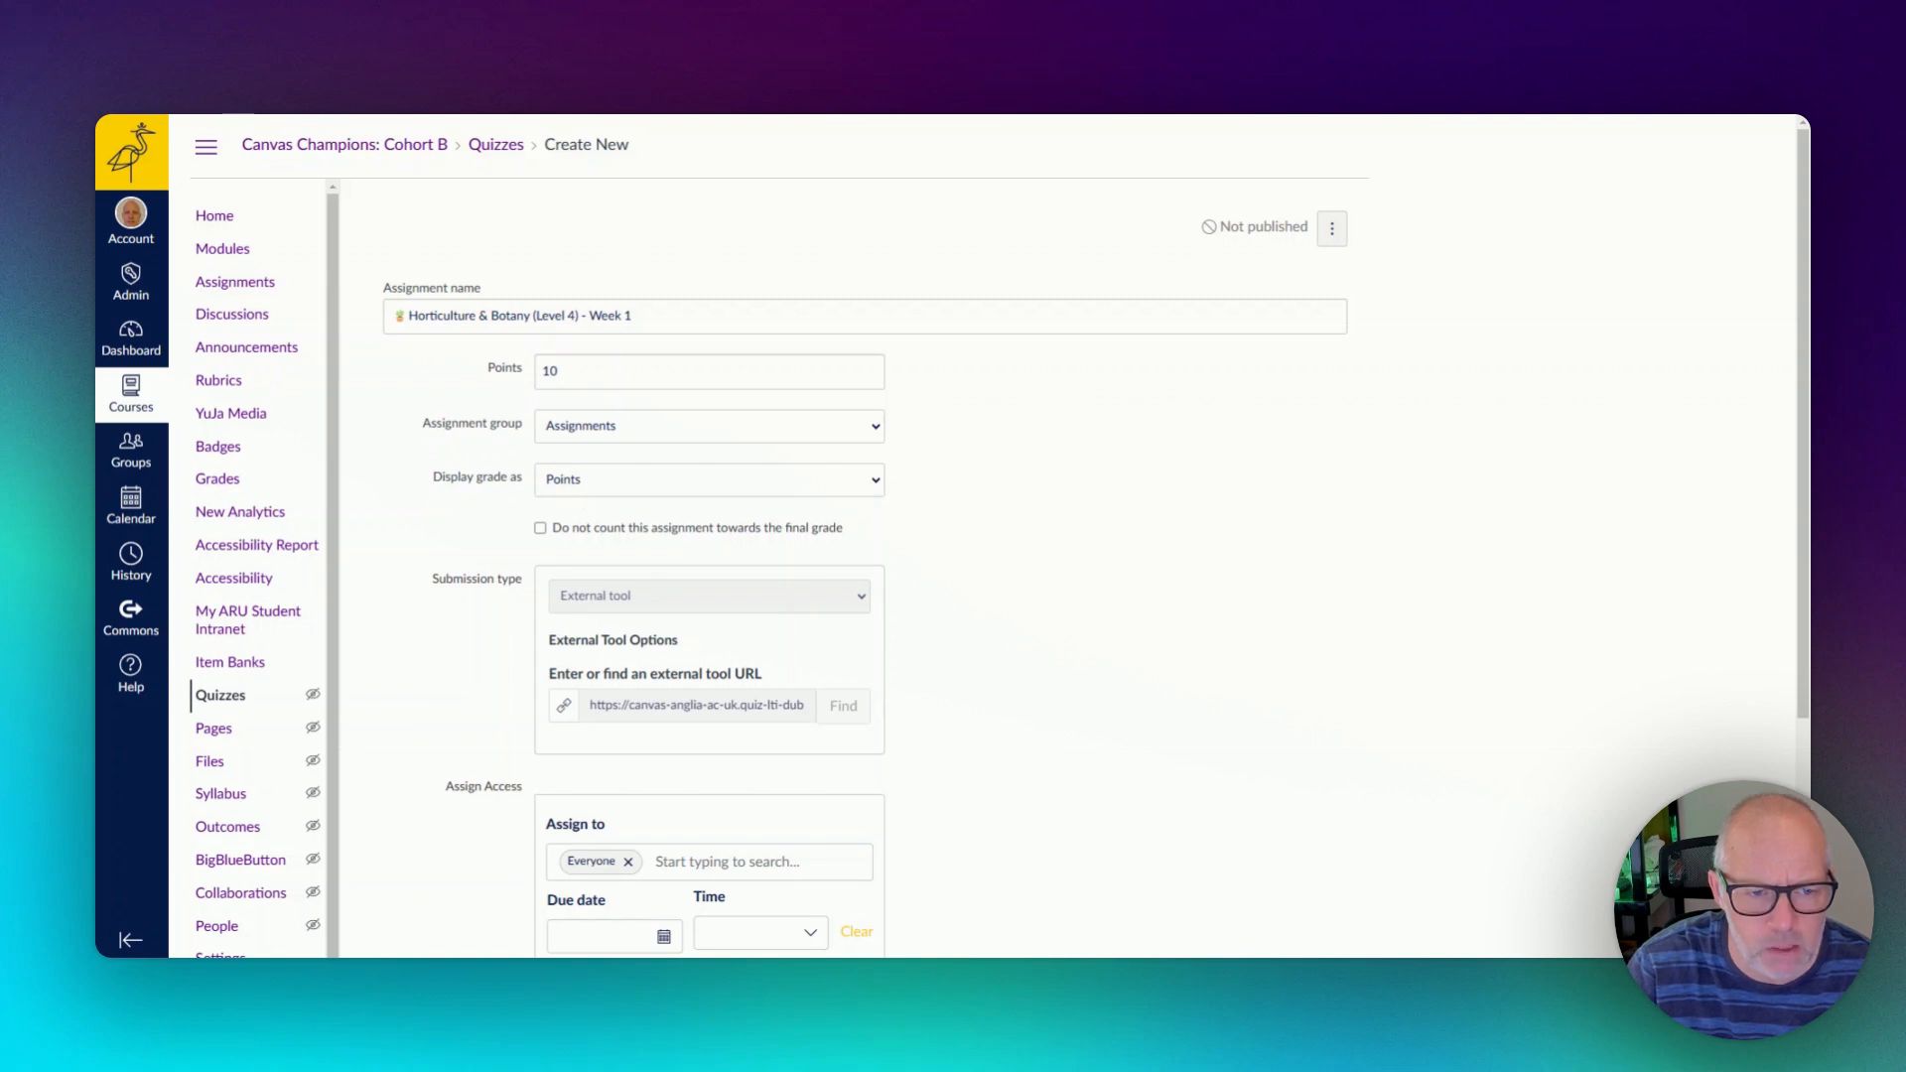
Keep the quiz grade displayed as Points, leave the access dates empty, and proceed to building the quiz.
{"action": "left_click", "coordinate": [874, 481]}
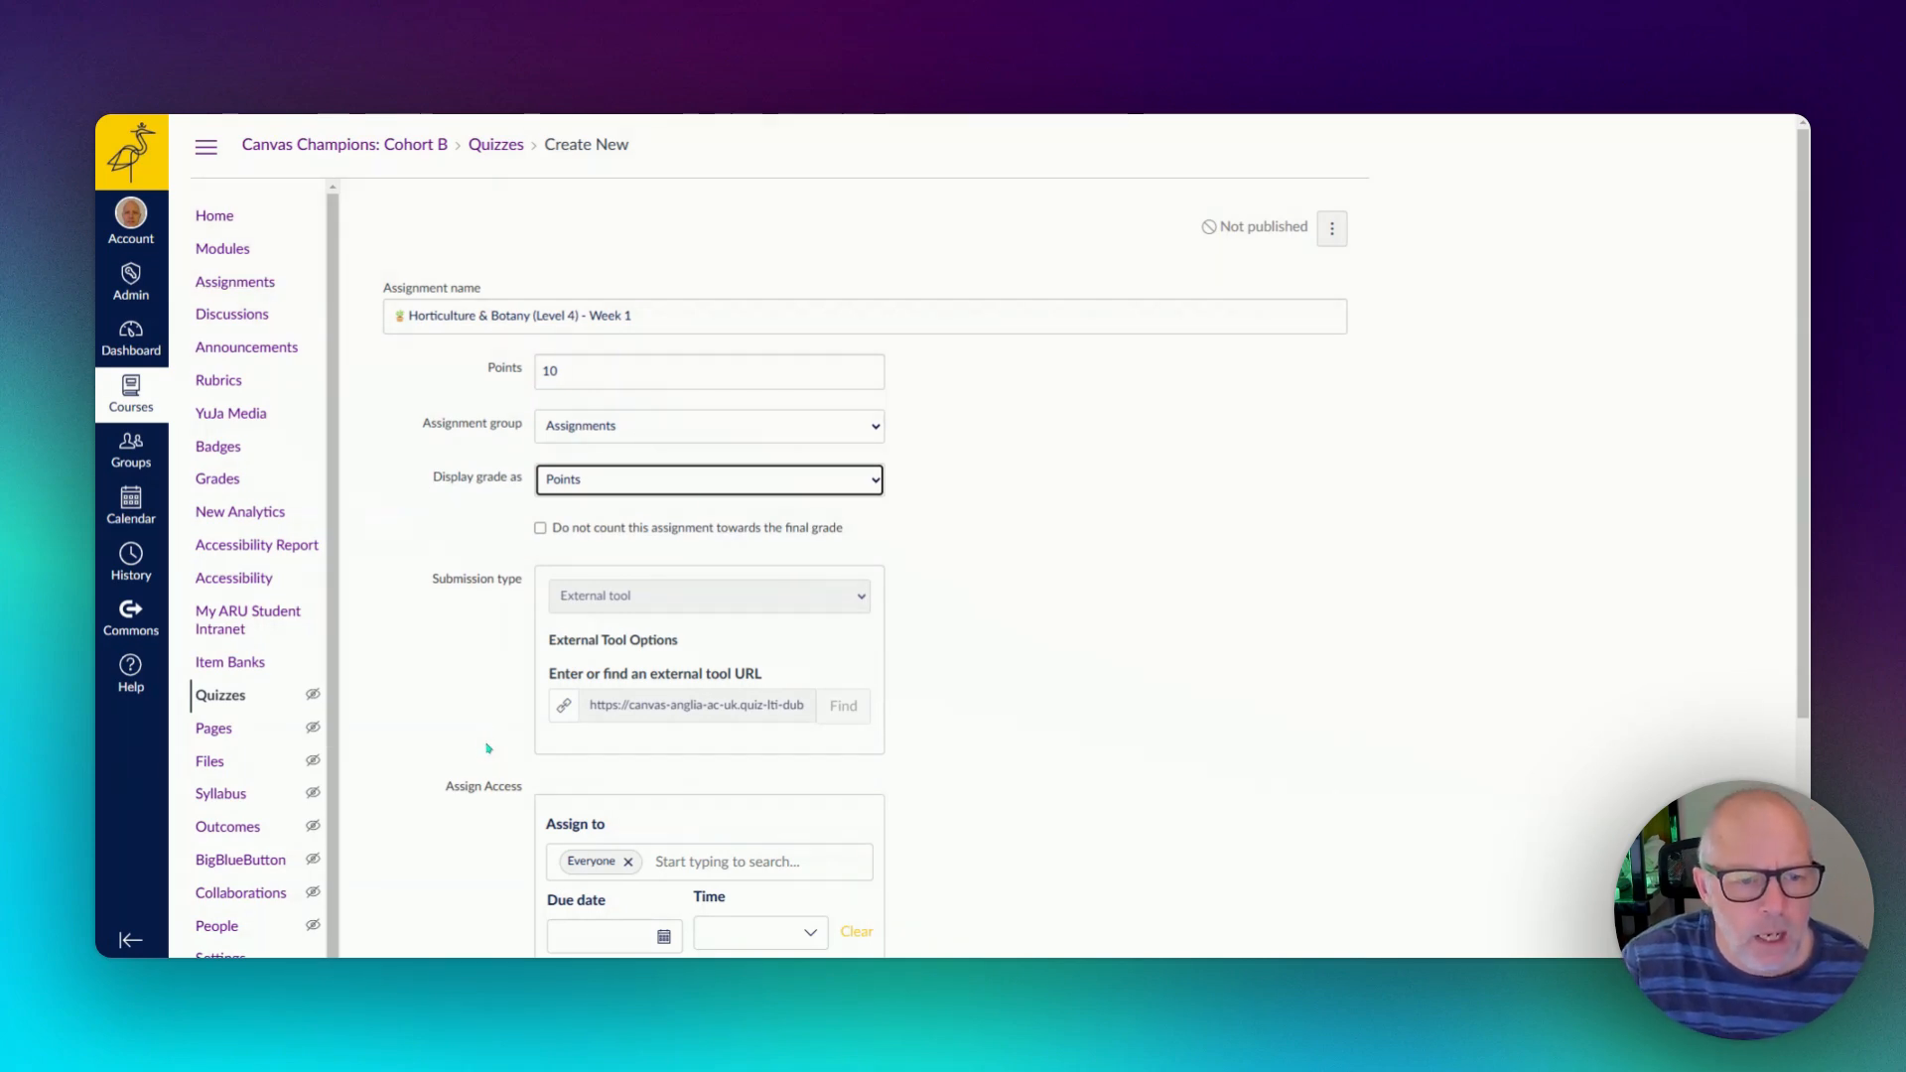
{"action": "scroll", "coordinate": [482, 755], "scroll_direction": "down", "scroll_amount": 3}
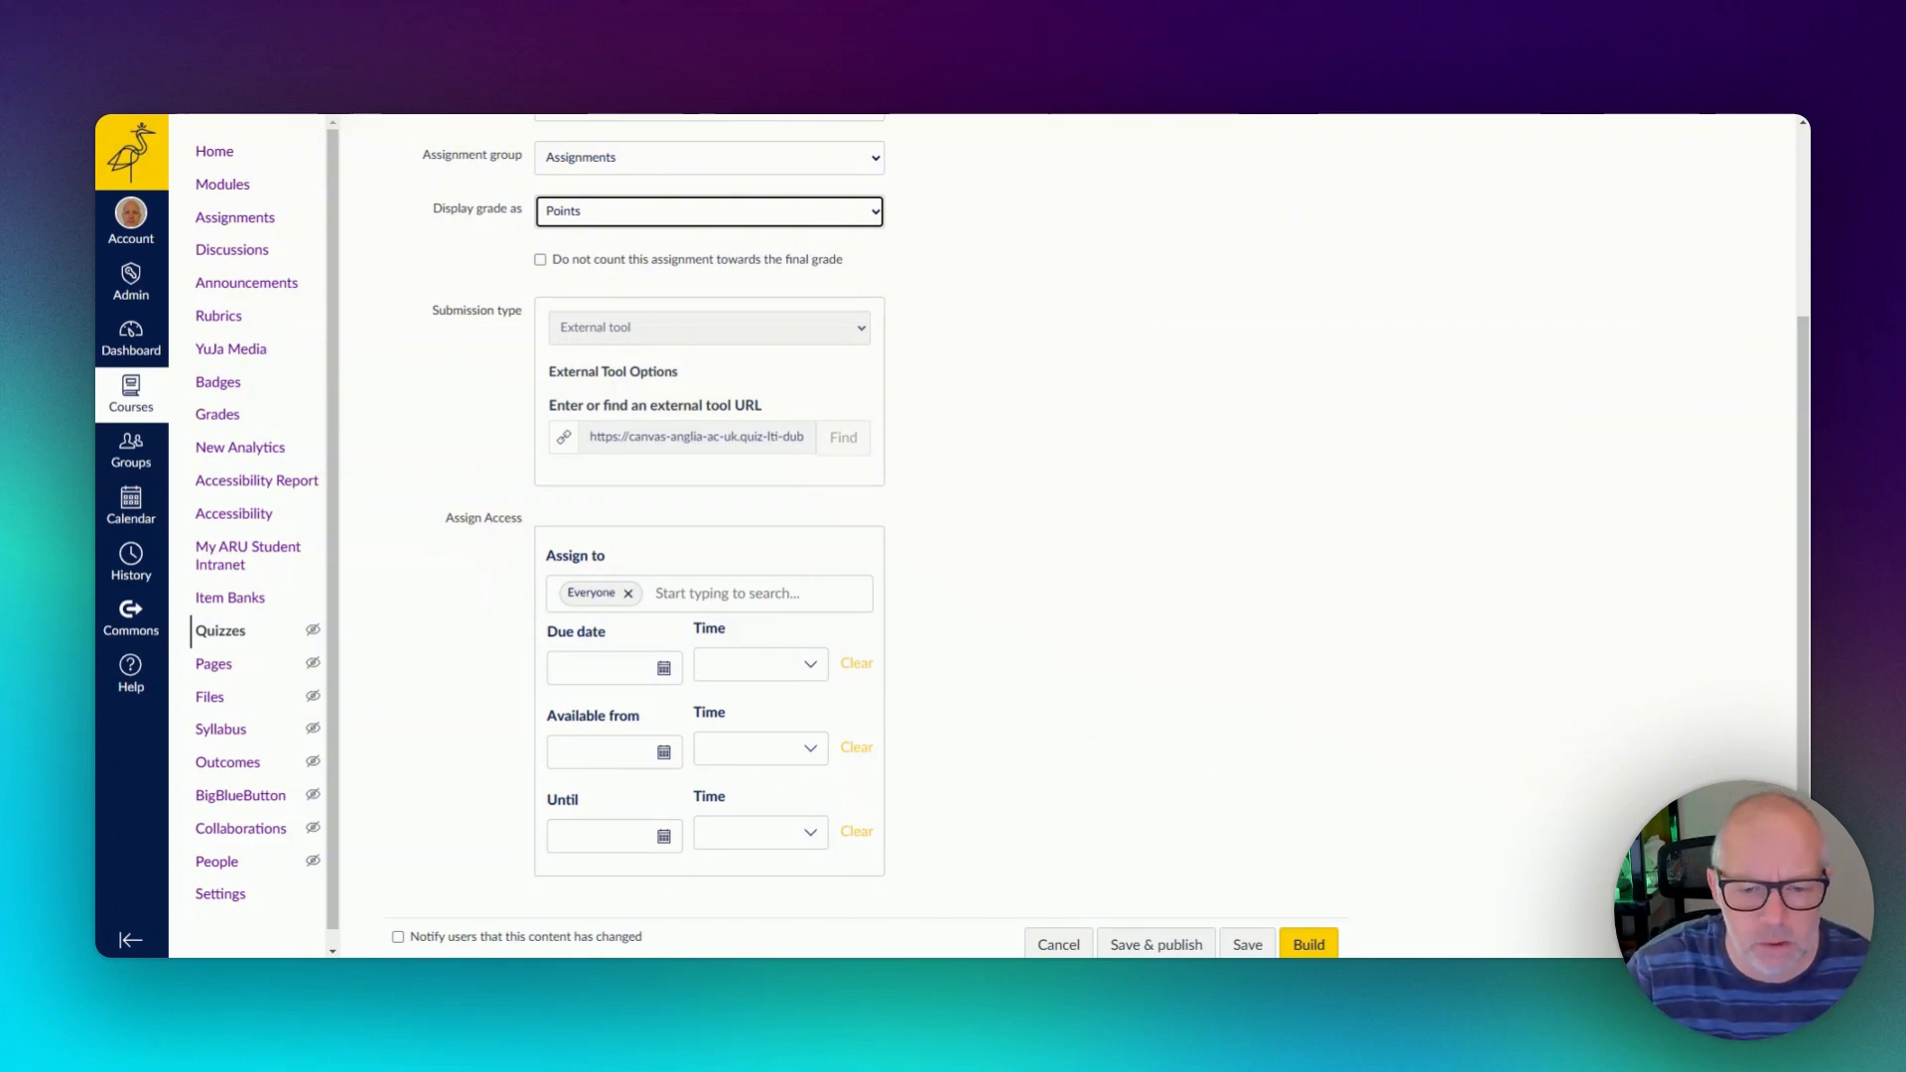
{"action": "scroll", "coordinate": [1160, 684], "scroll_direction": "down", "scroll_amount": 1}
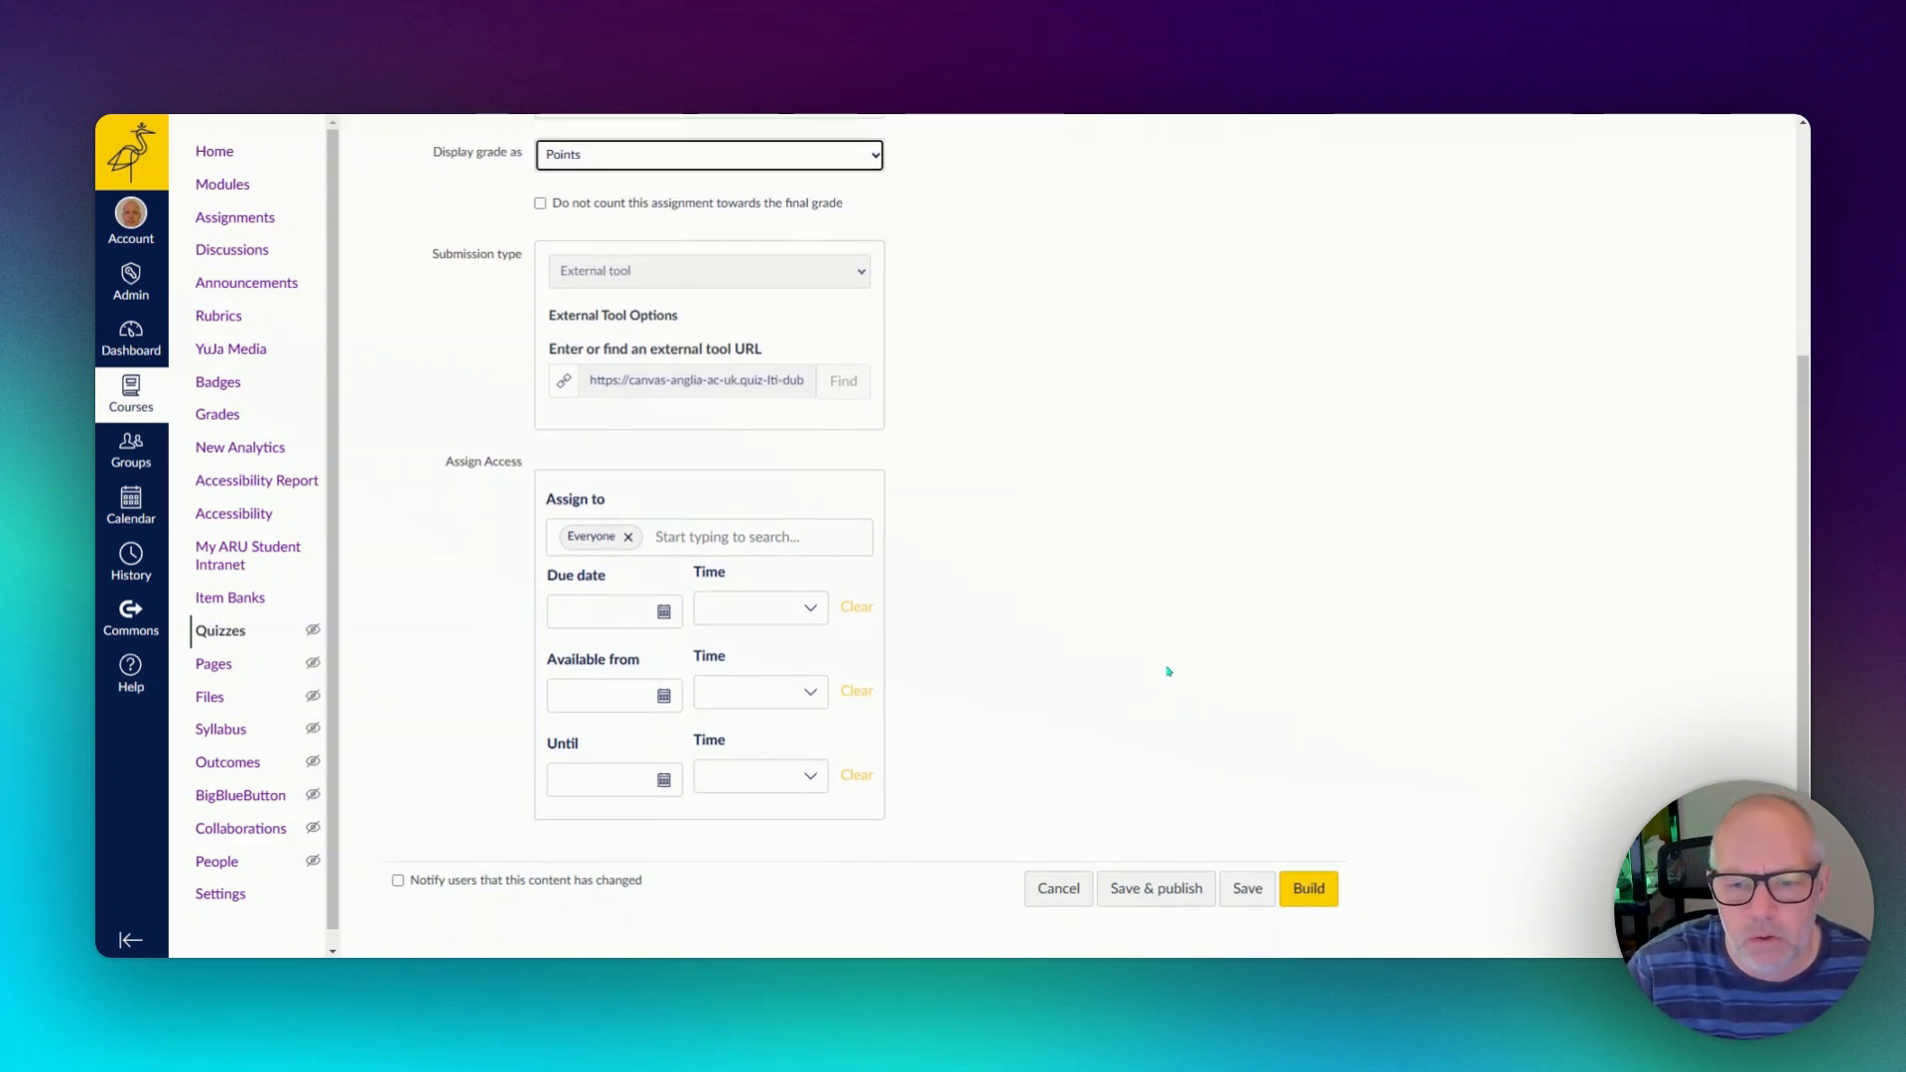
{"action": "left_click", "coordinate": [1309, 890]}
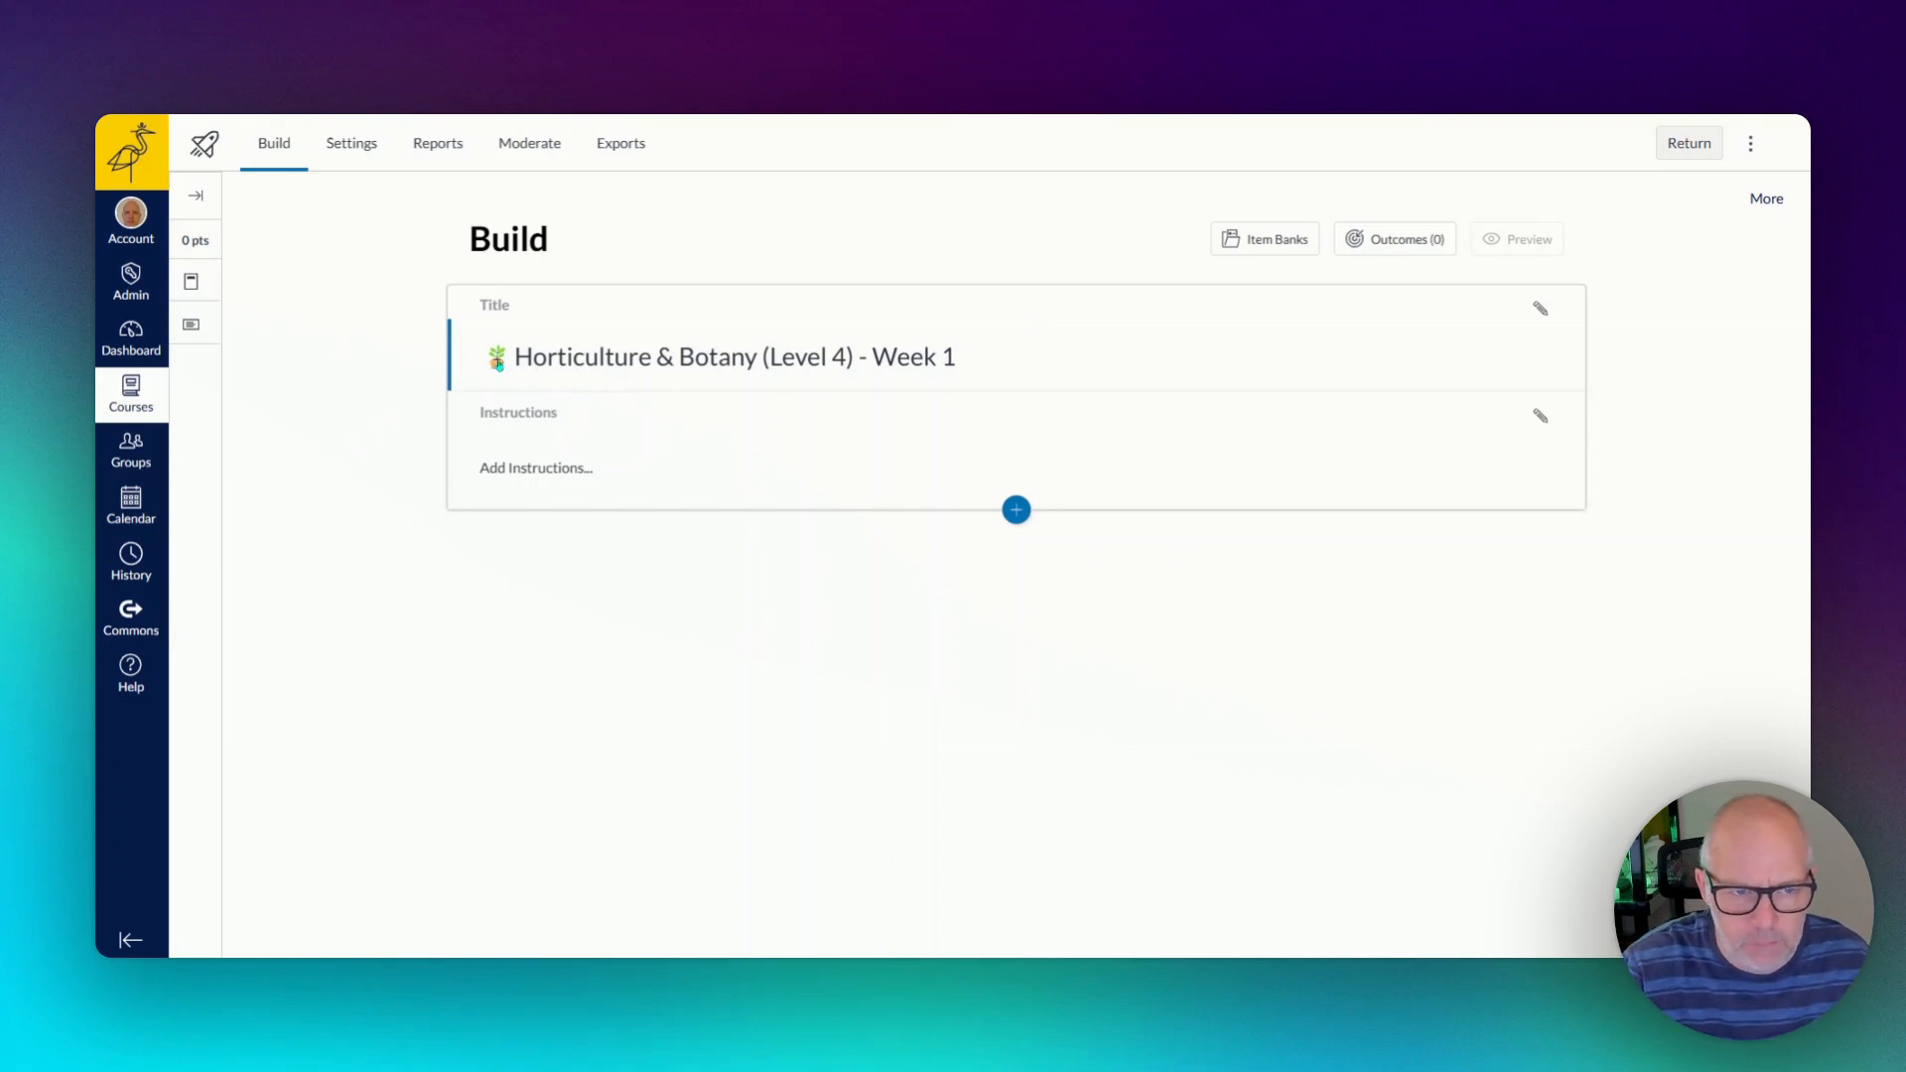
Enter the quiz instructions "This quiz covers key Level 4 horticulture and botany.", replacing "item bank" with "quiz" in the pasted text.
{"action": "left_click", "coordinate": [545, 468]}
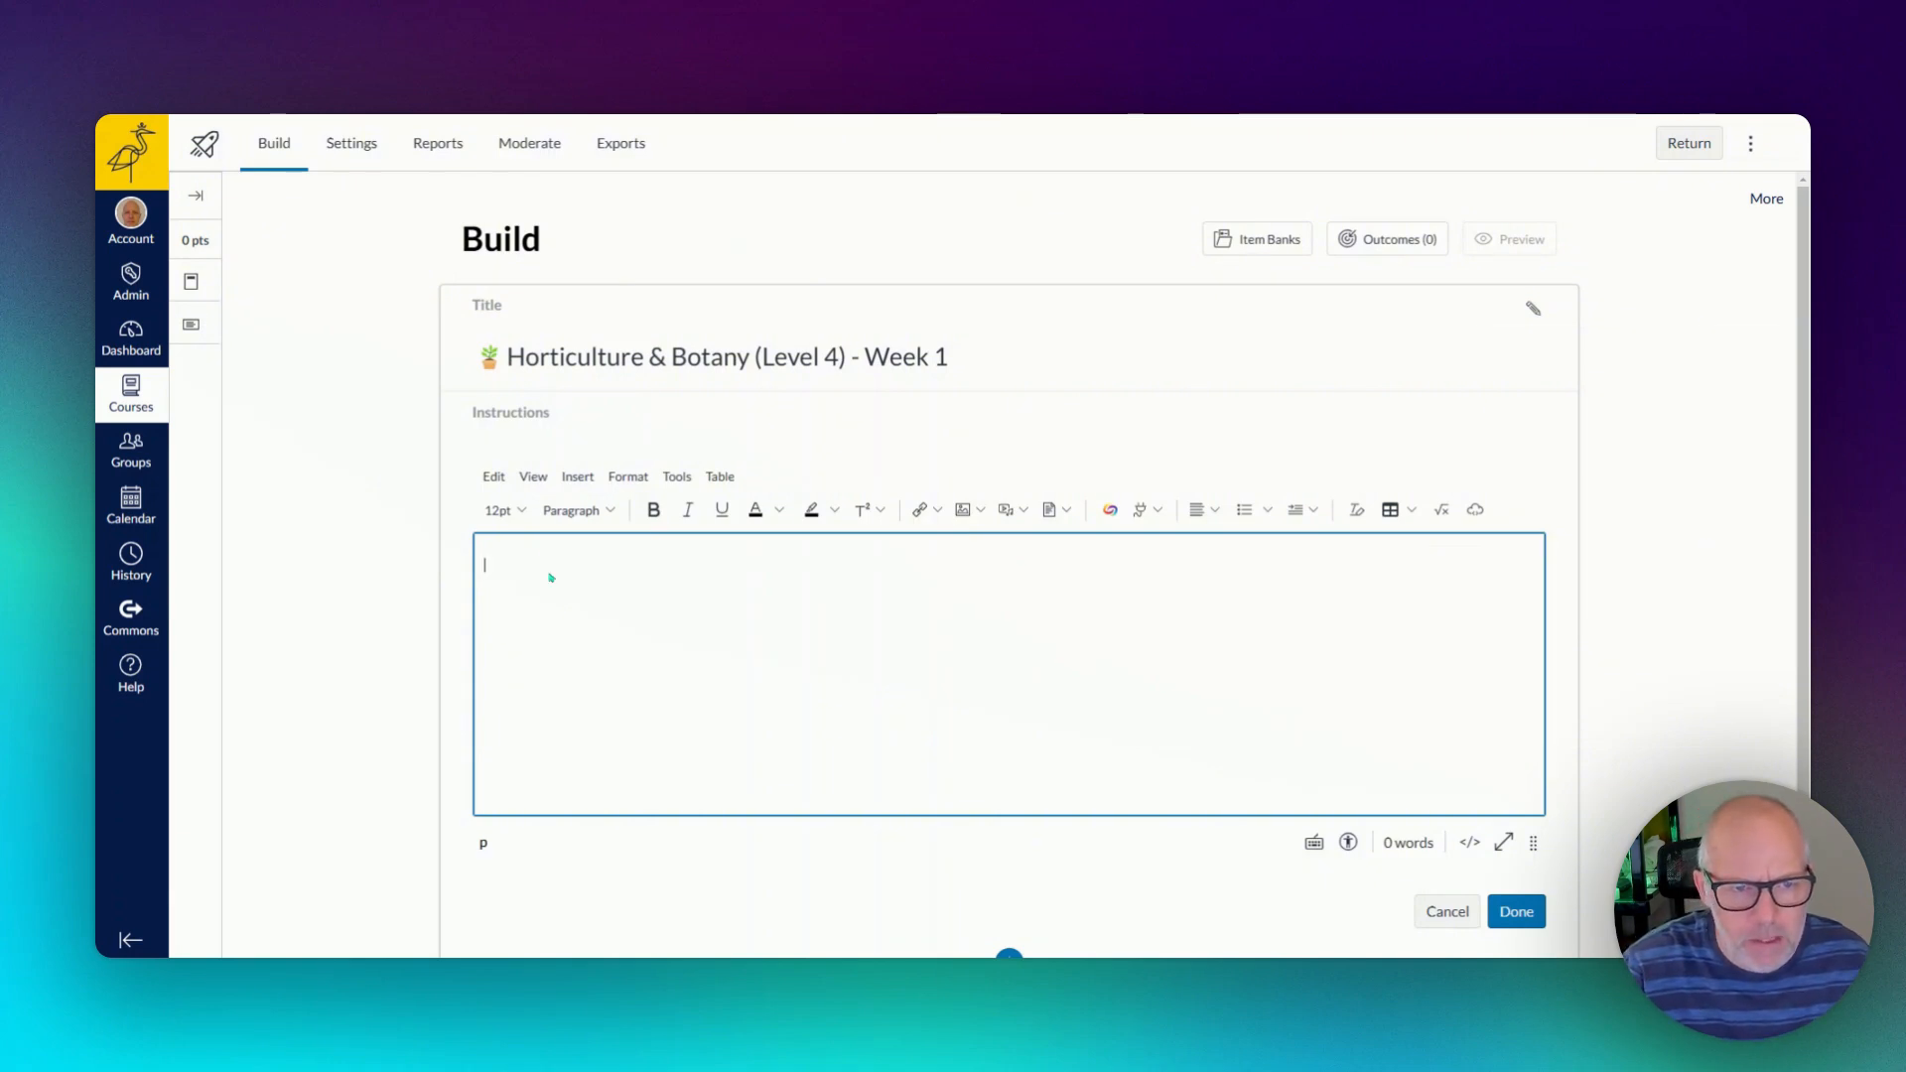
{"action": "type", "text": "This item bank covers key Level 4 horticulture and botany"}
{"action": "left_click_drag", "start_coordinate": [577, 565], "coordinate": [515, 567]}
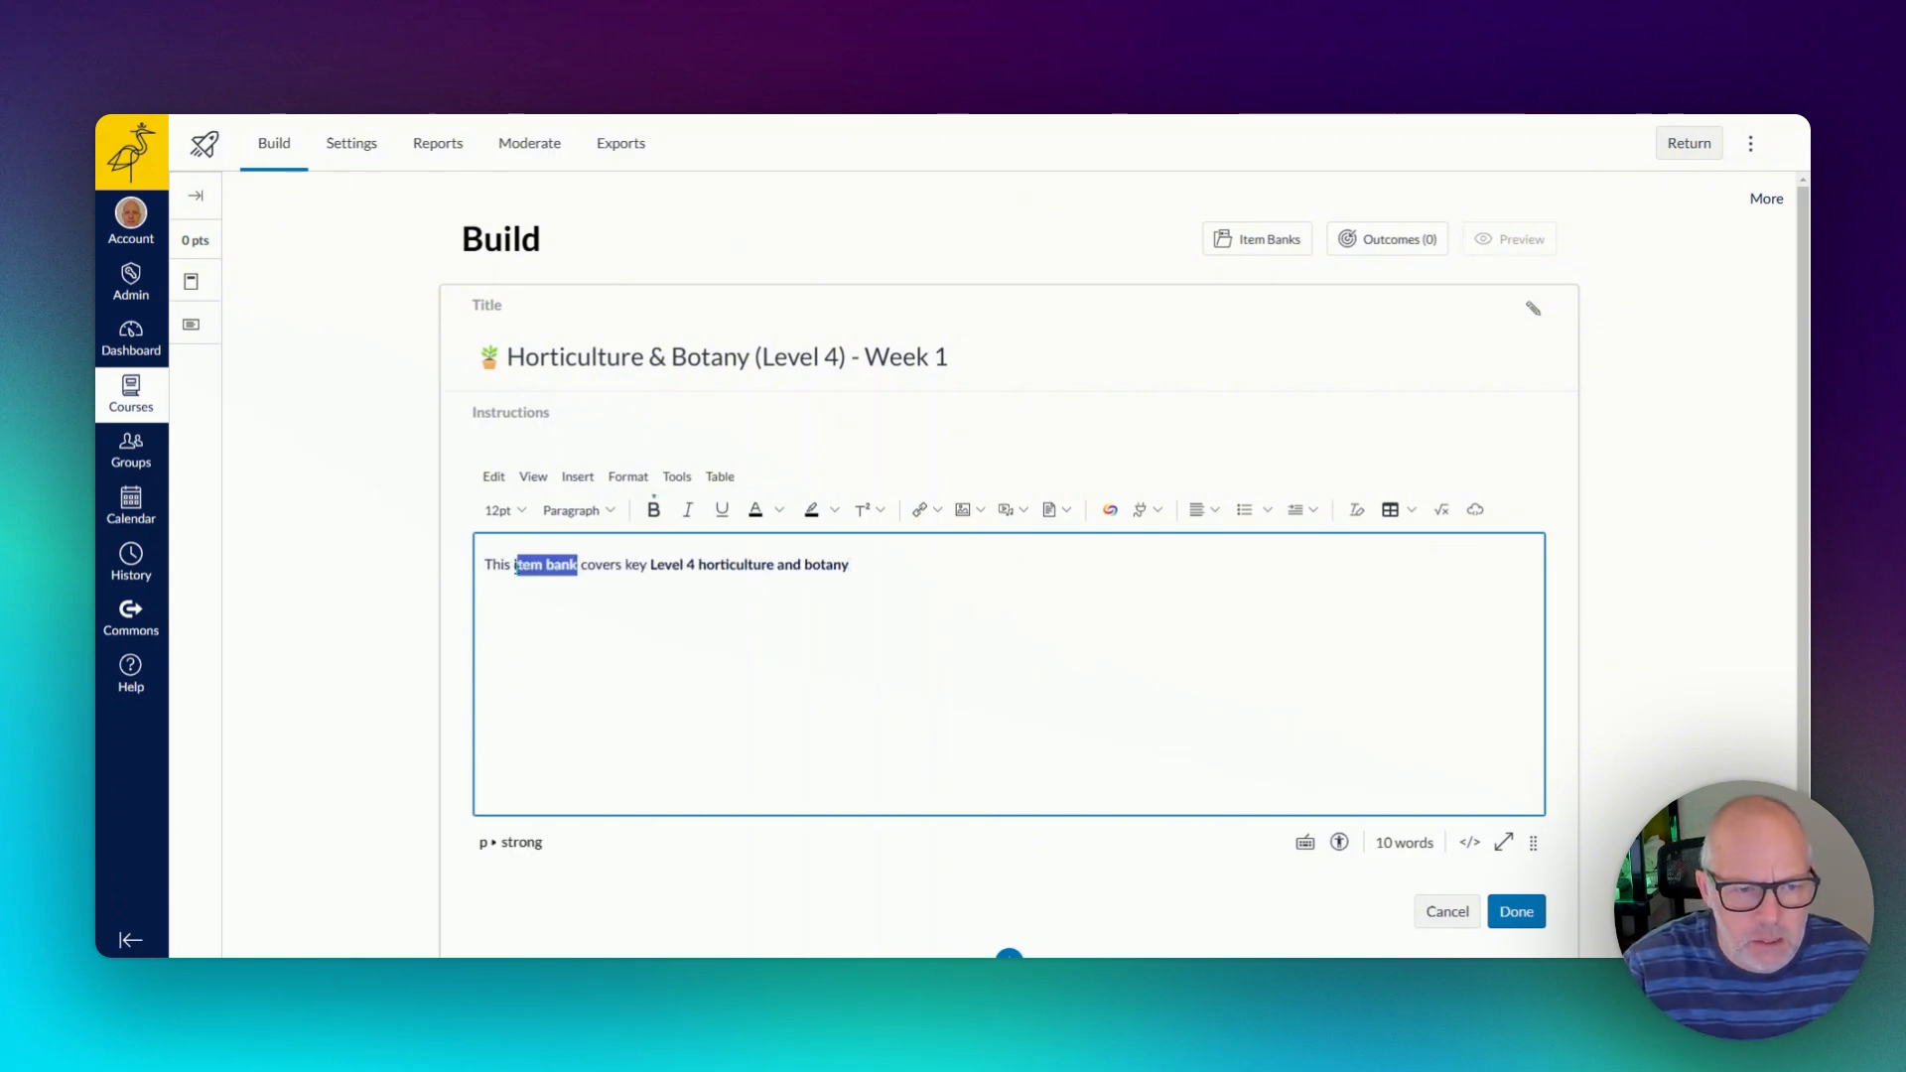
{"action": "type", "text": "qui"}
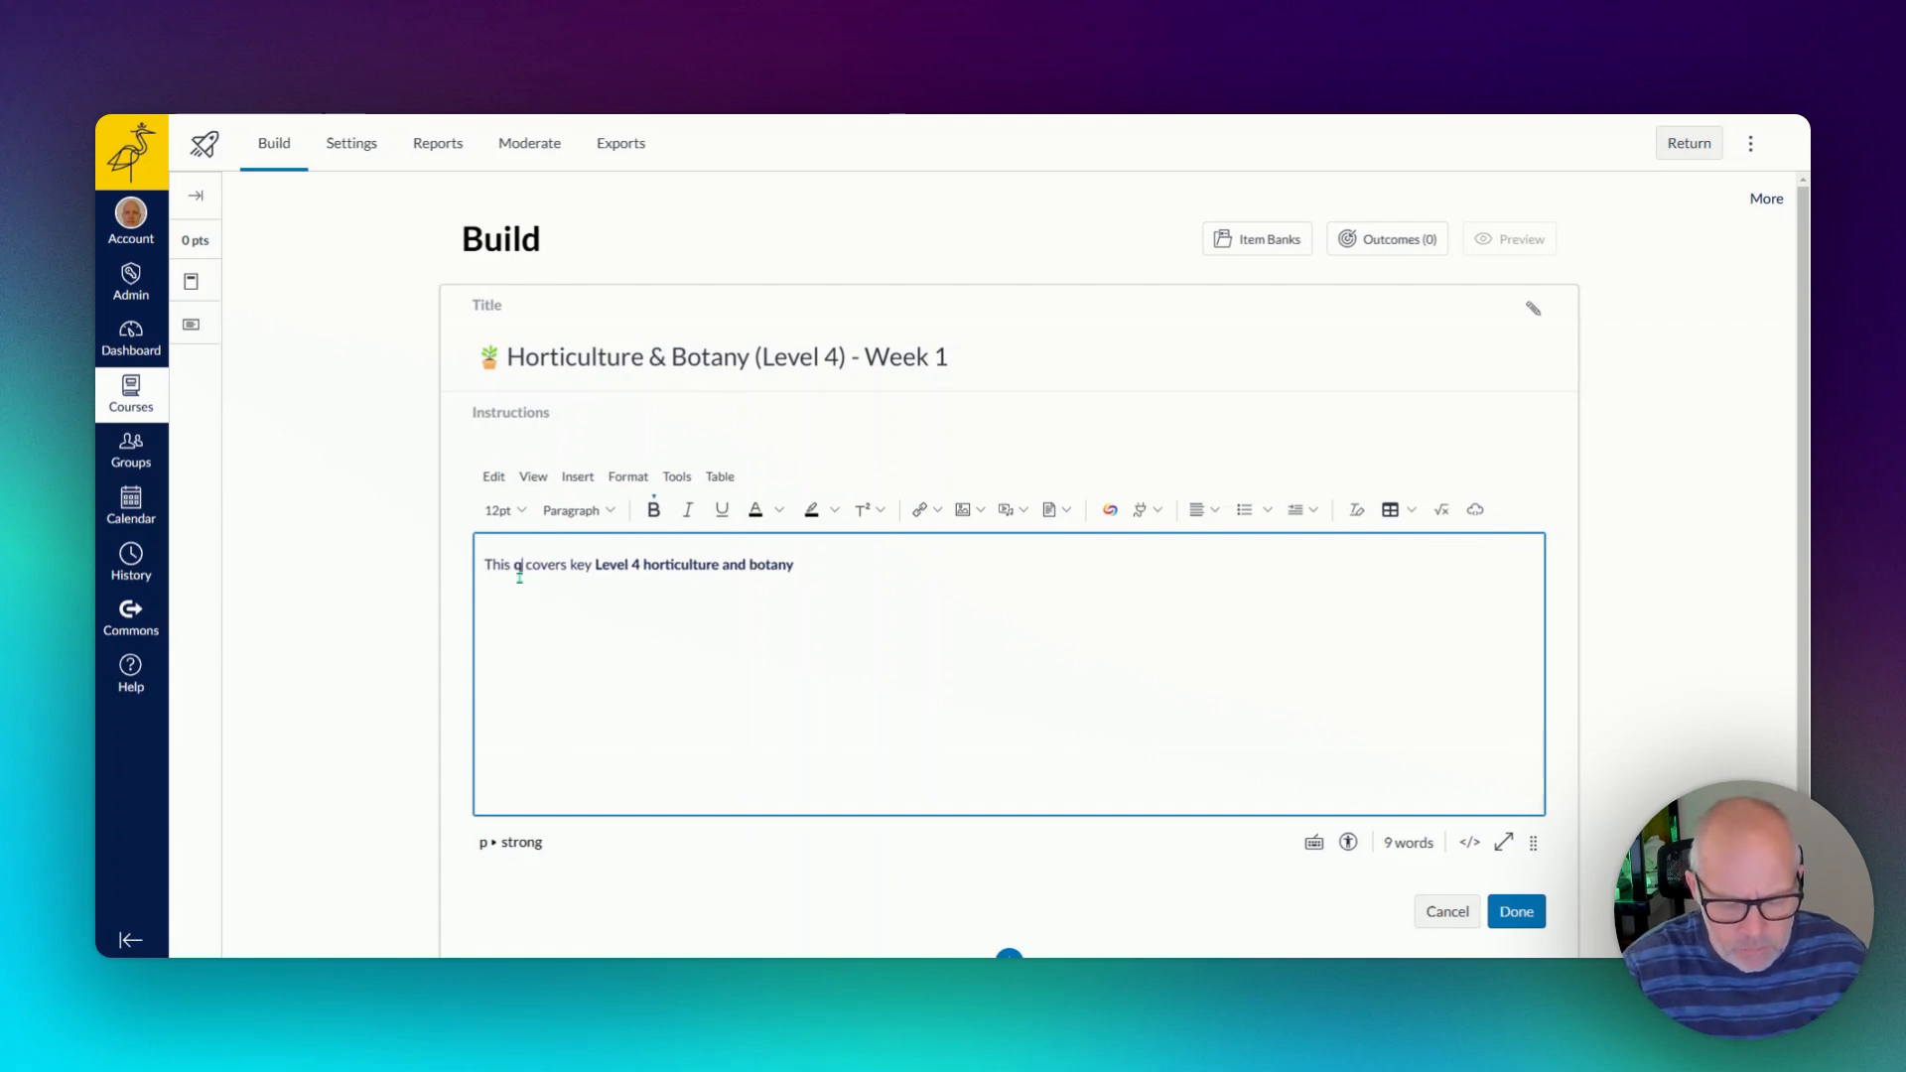
{"action": "type", "text": "z"}
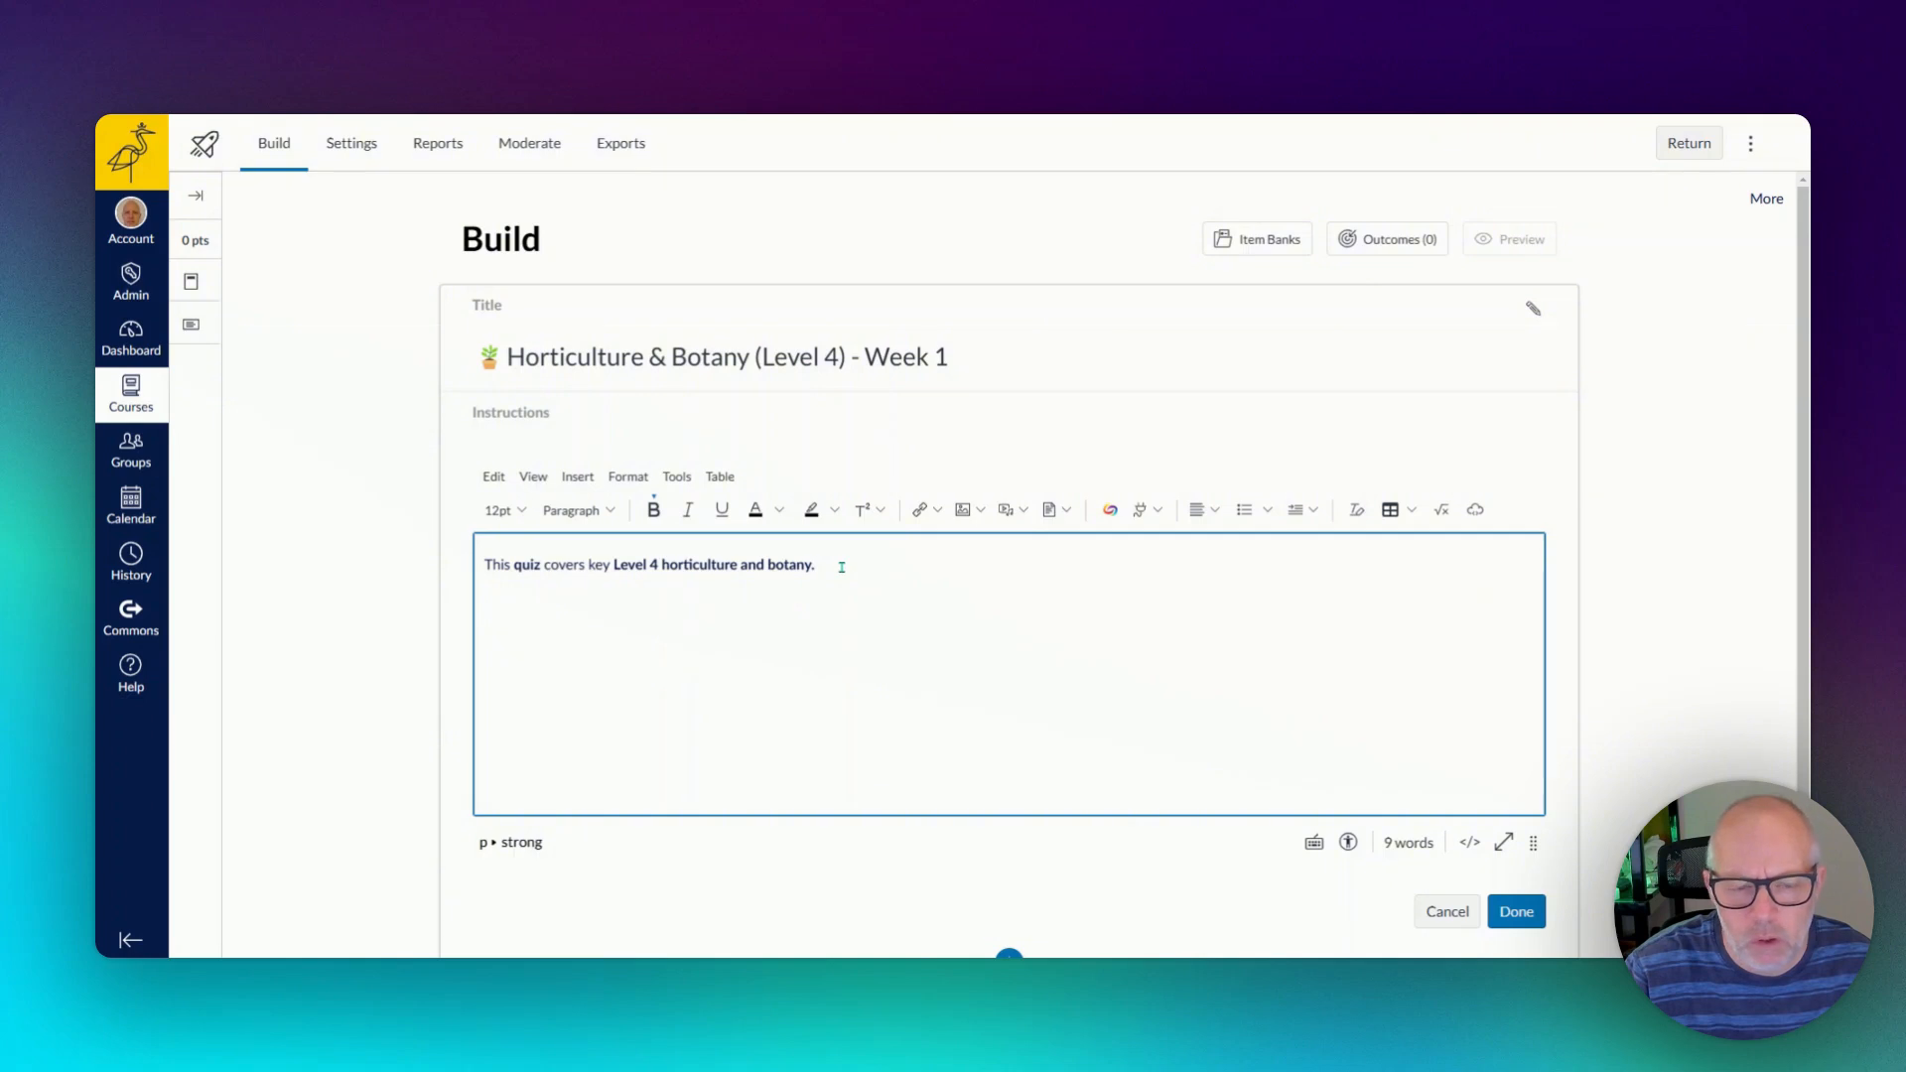
Remove the bold formatting from the entire instructions text.
{"action": "key", "text": "ctrl+a"}
{"action": "key", "text": "ctrl+b"}
{"action": "key", "text": "ctrl+b"}
{"action": "left_click", "coordinate": [701, 644]}
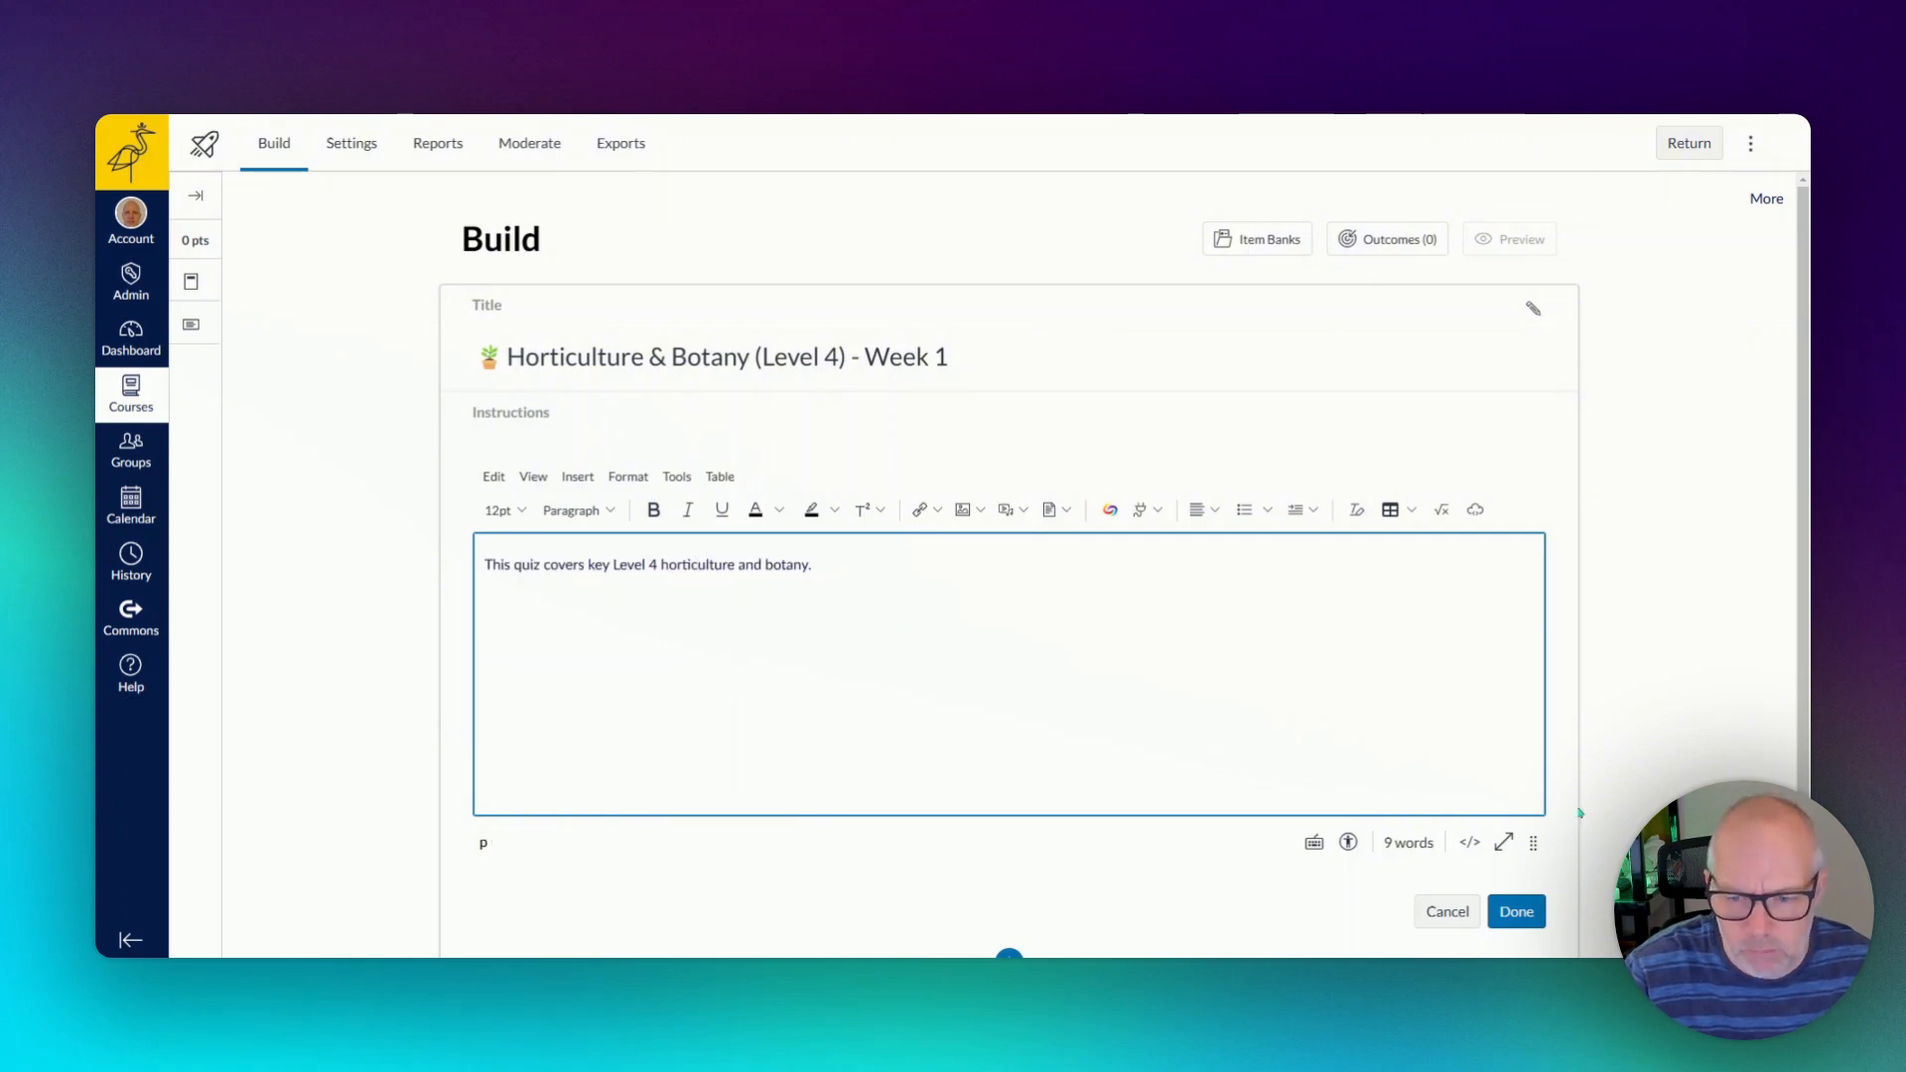
{"action": "scroll", "coordinate": [1548, 853], "scroll_direction": "down", "scroll_amount": 1}
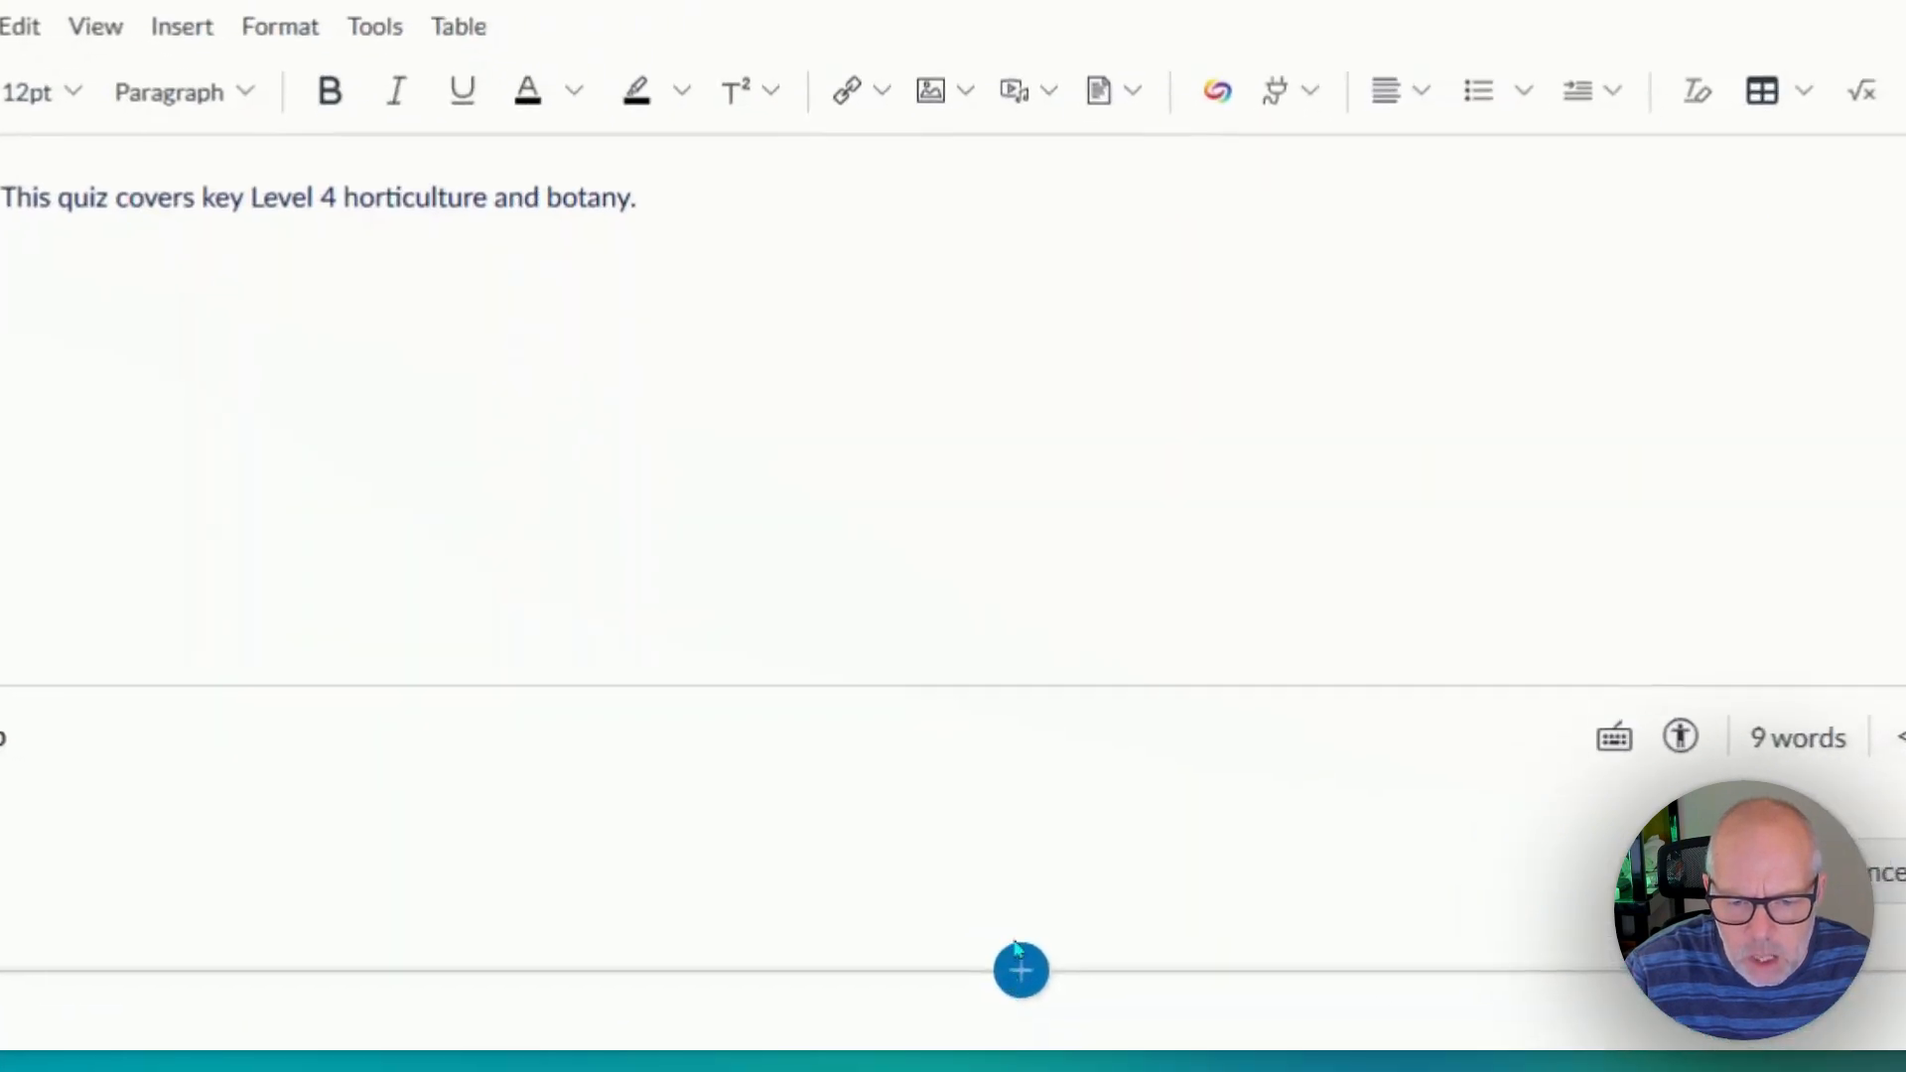
Filter the item banks to those shared with me and search them for MOD001234.
{"action": "left_click", "coordinate": [1022, 981]}
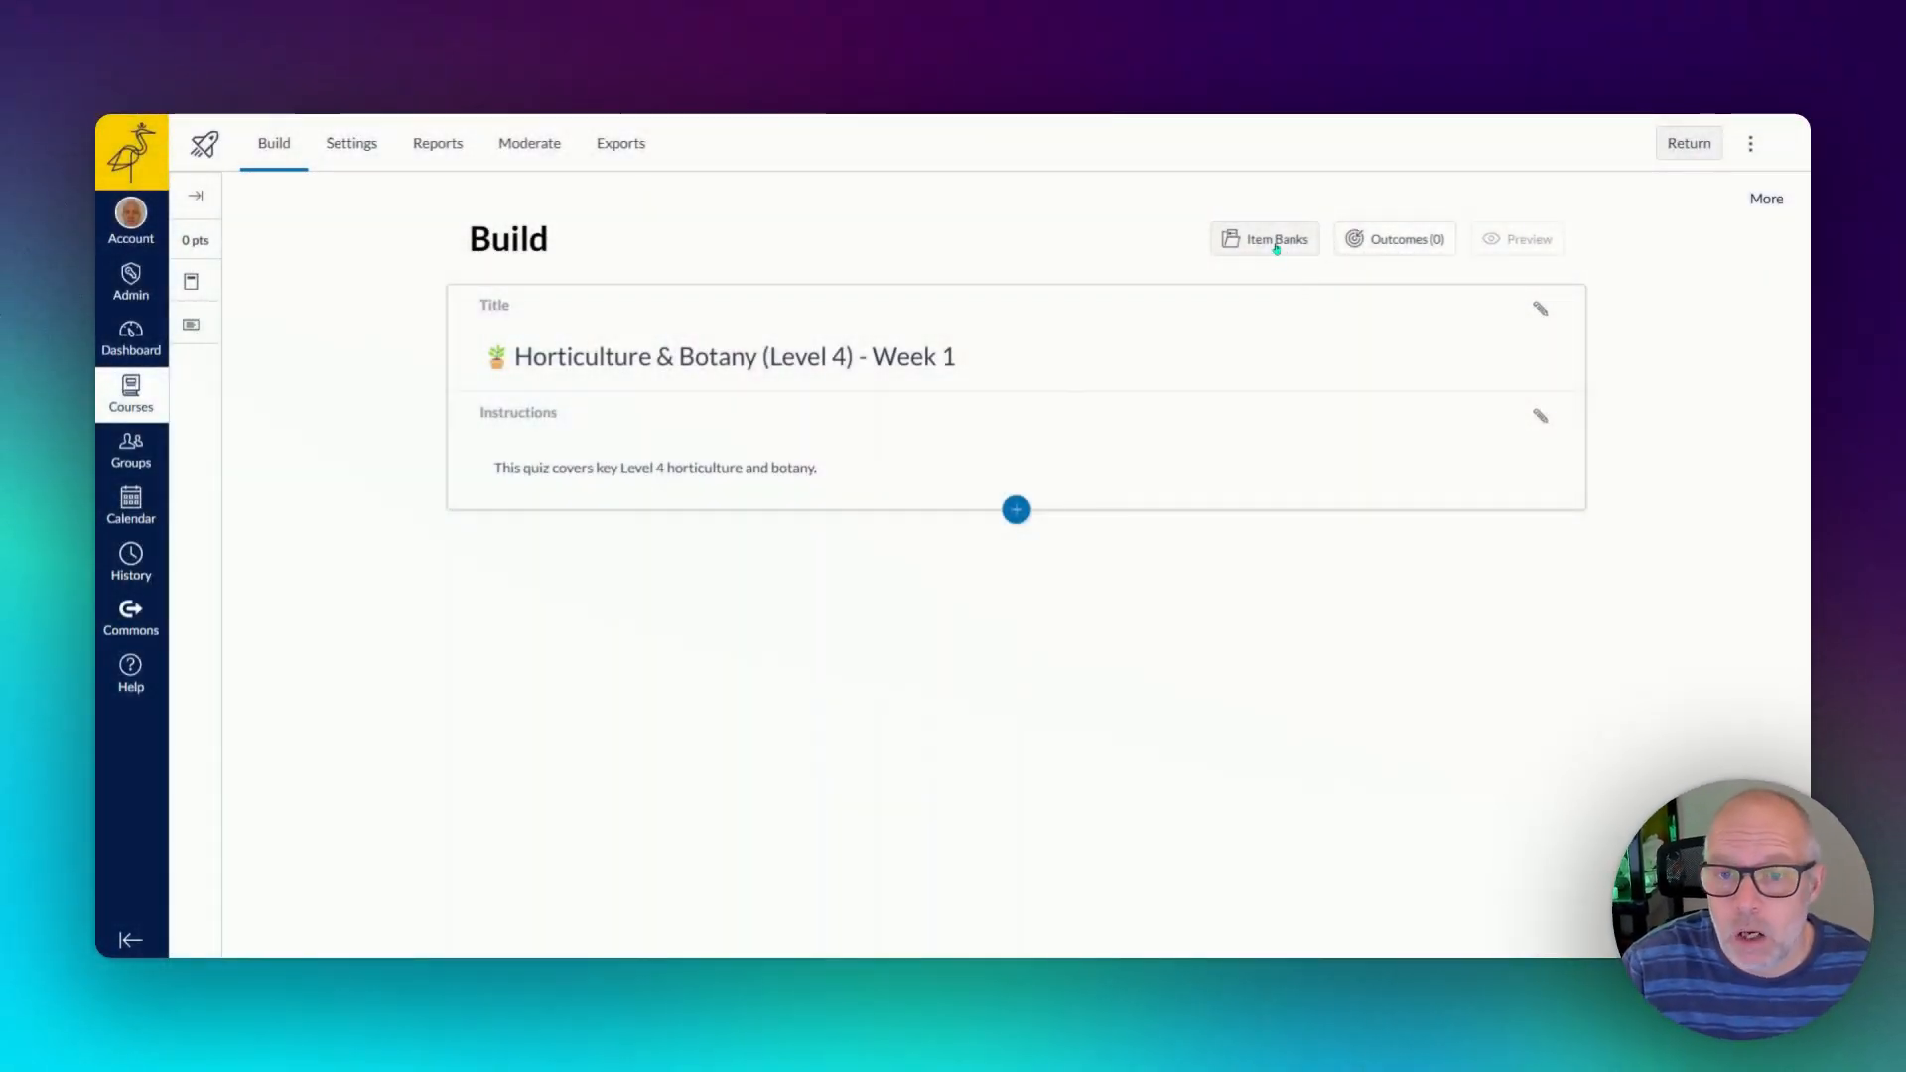
{"action": "left_click", "coordinate": [1276, 242]}
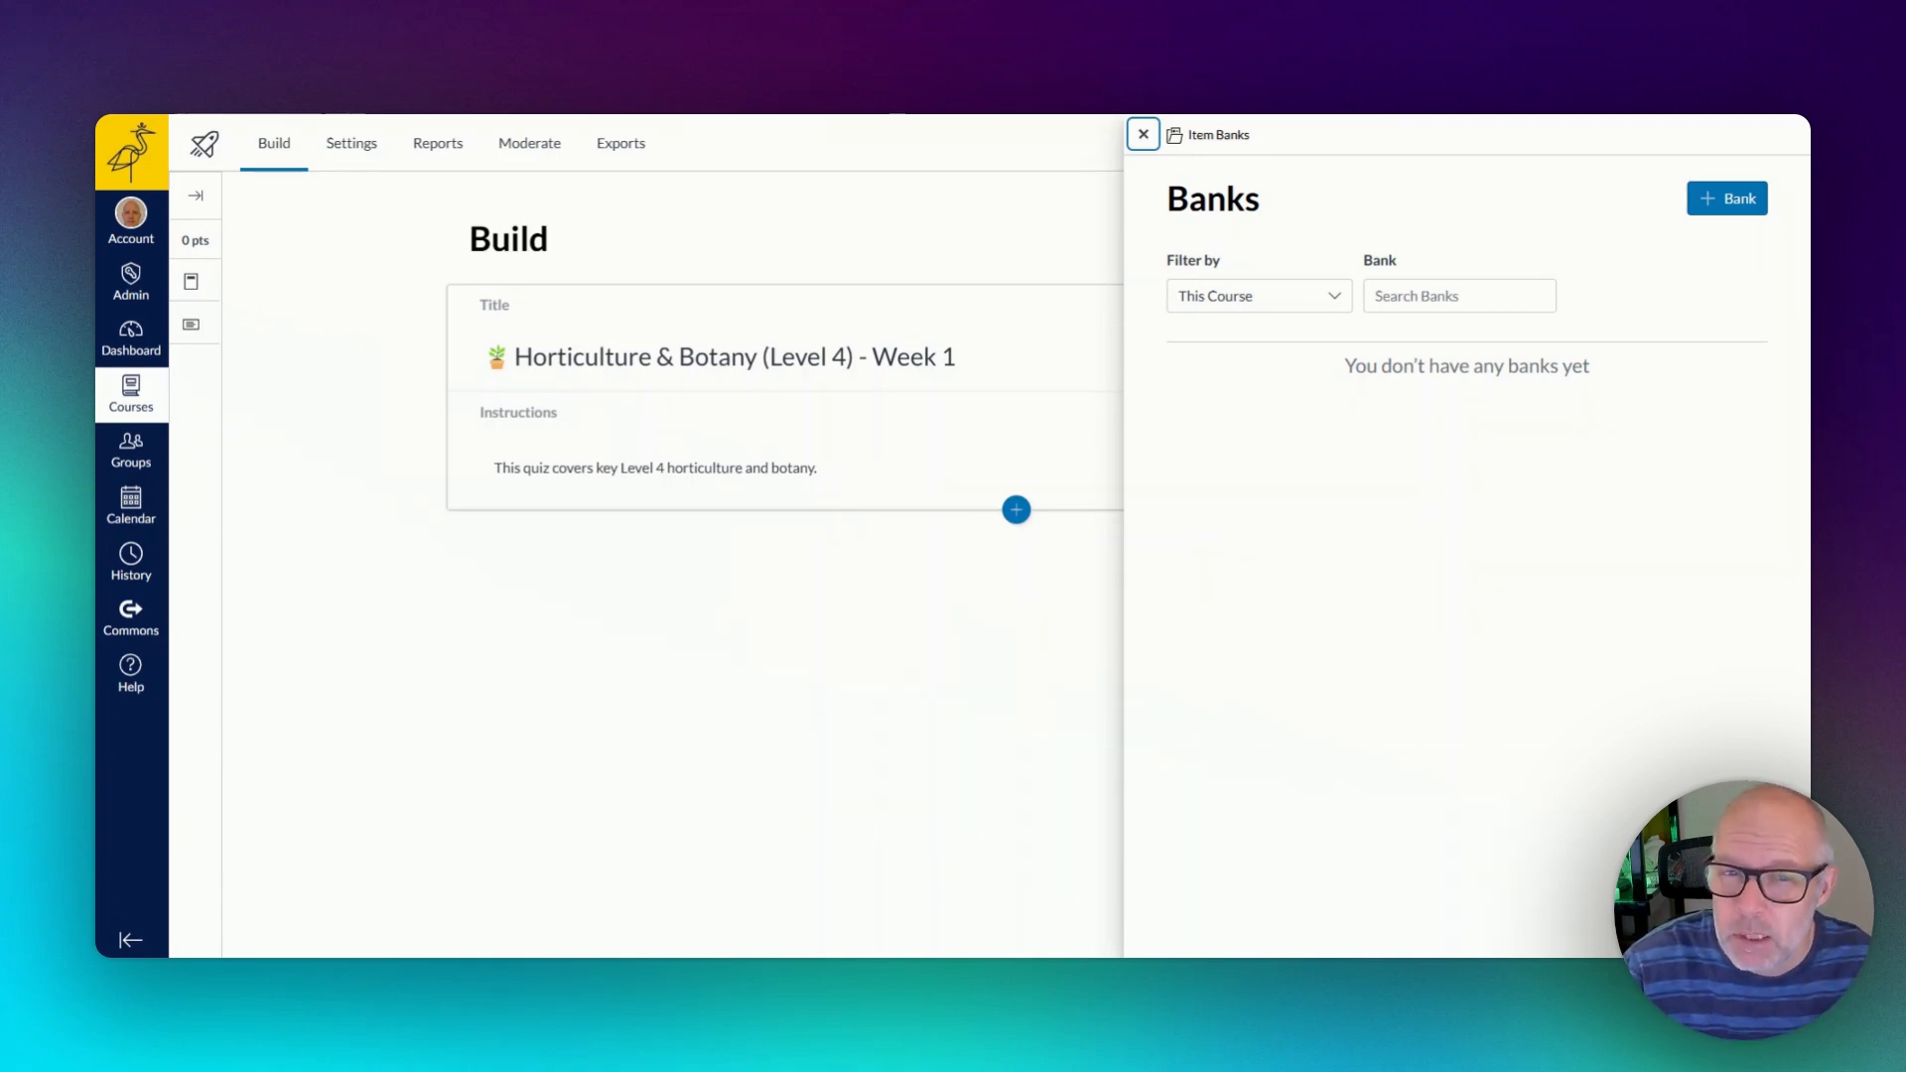
{"action": "left_click", "coordinate": [1177, 298]}
{"action": "left_click", "coordinate": [1204, 332]}
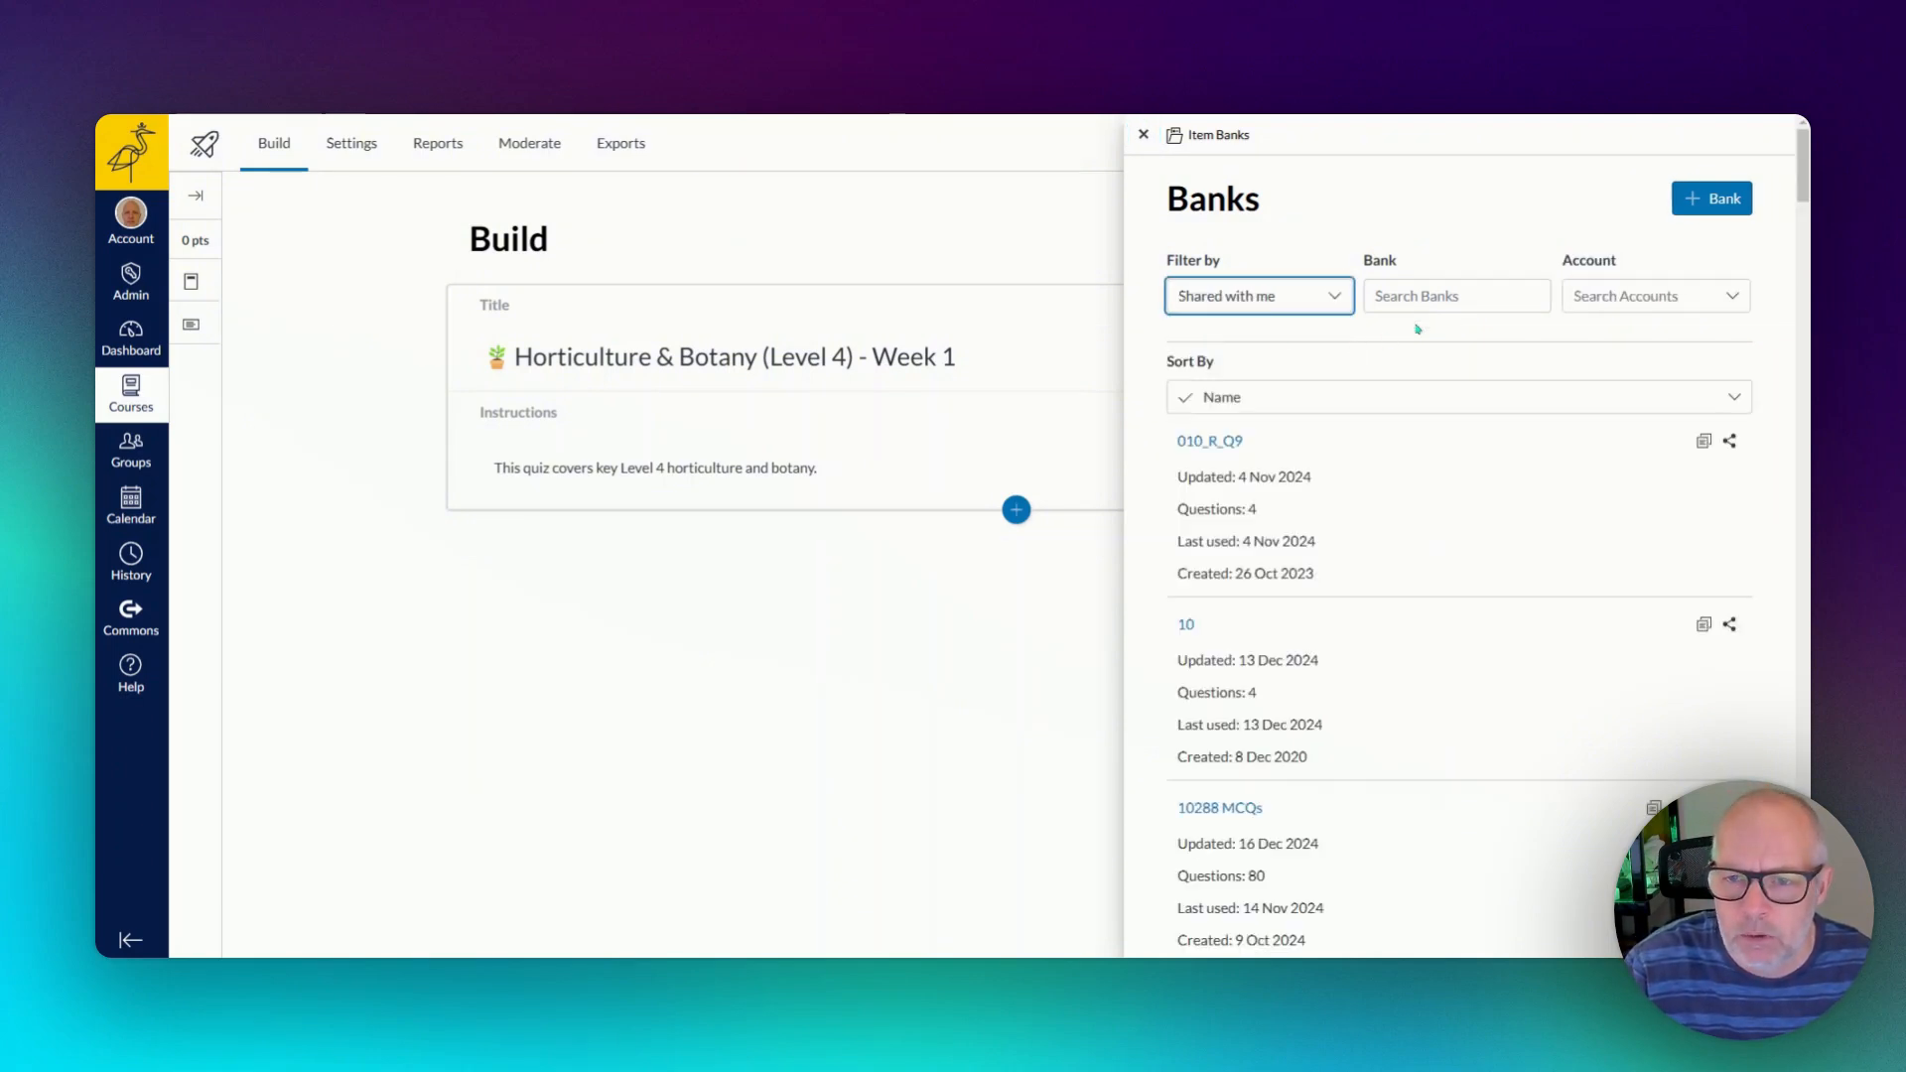
{"action": "left_click", "coordinate": [1445, 296]}
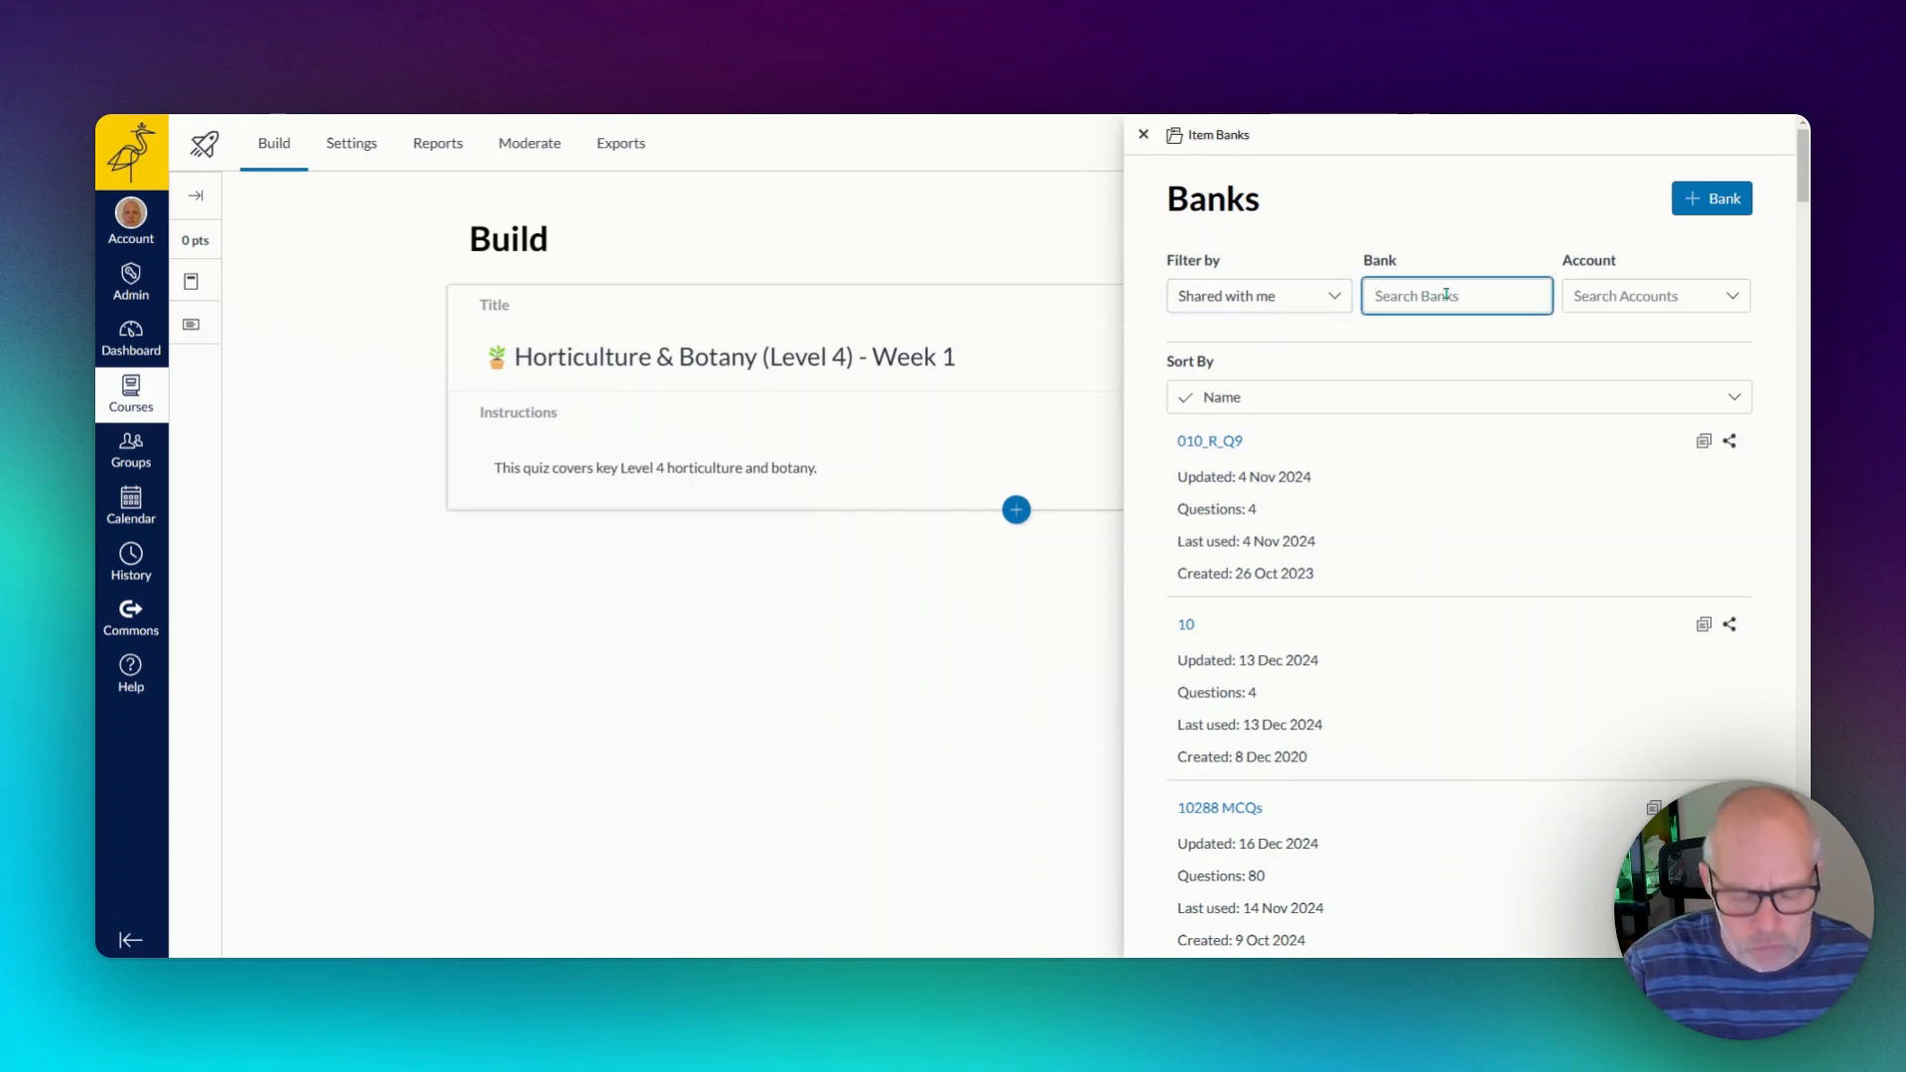
{"action": "type", "text": "MO"}
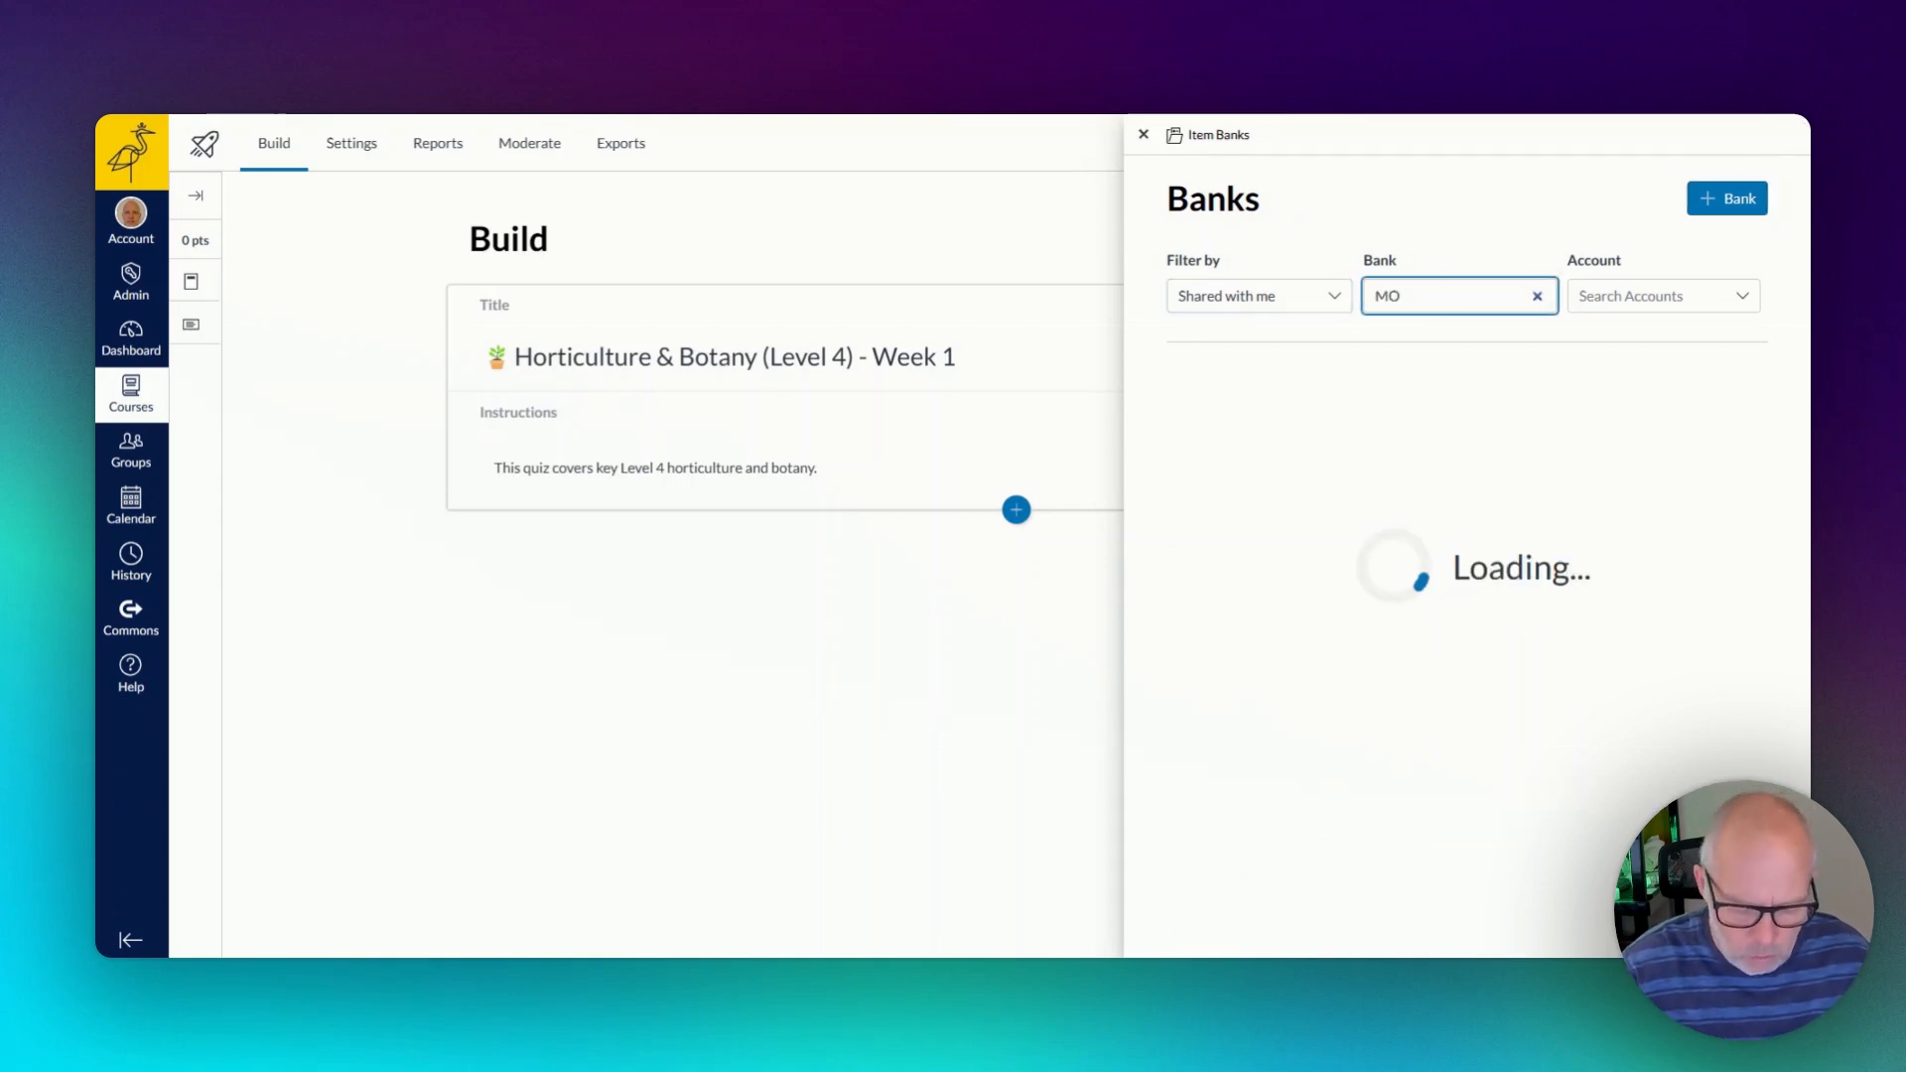
{"action": "type", "text": "D001234"}
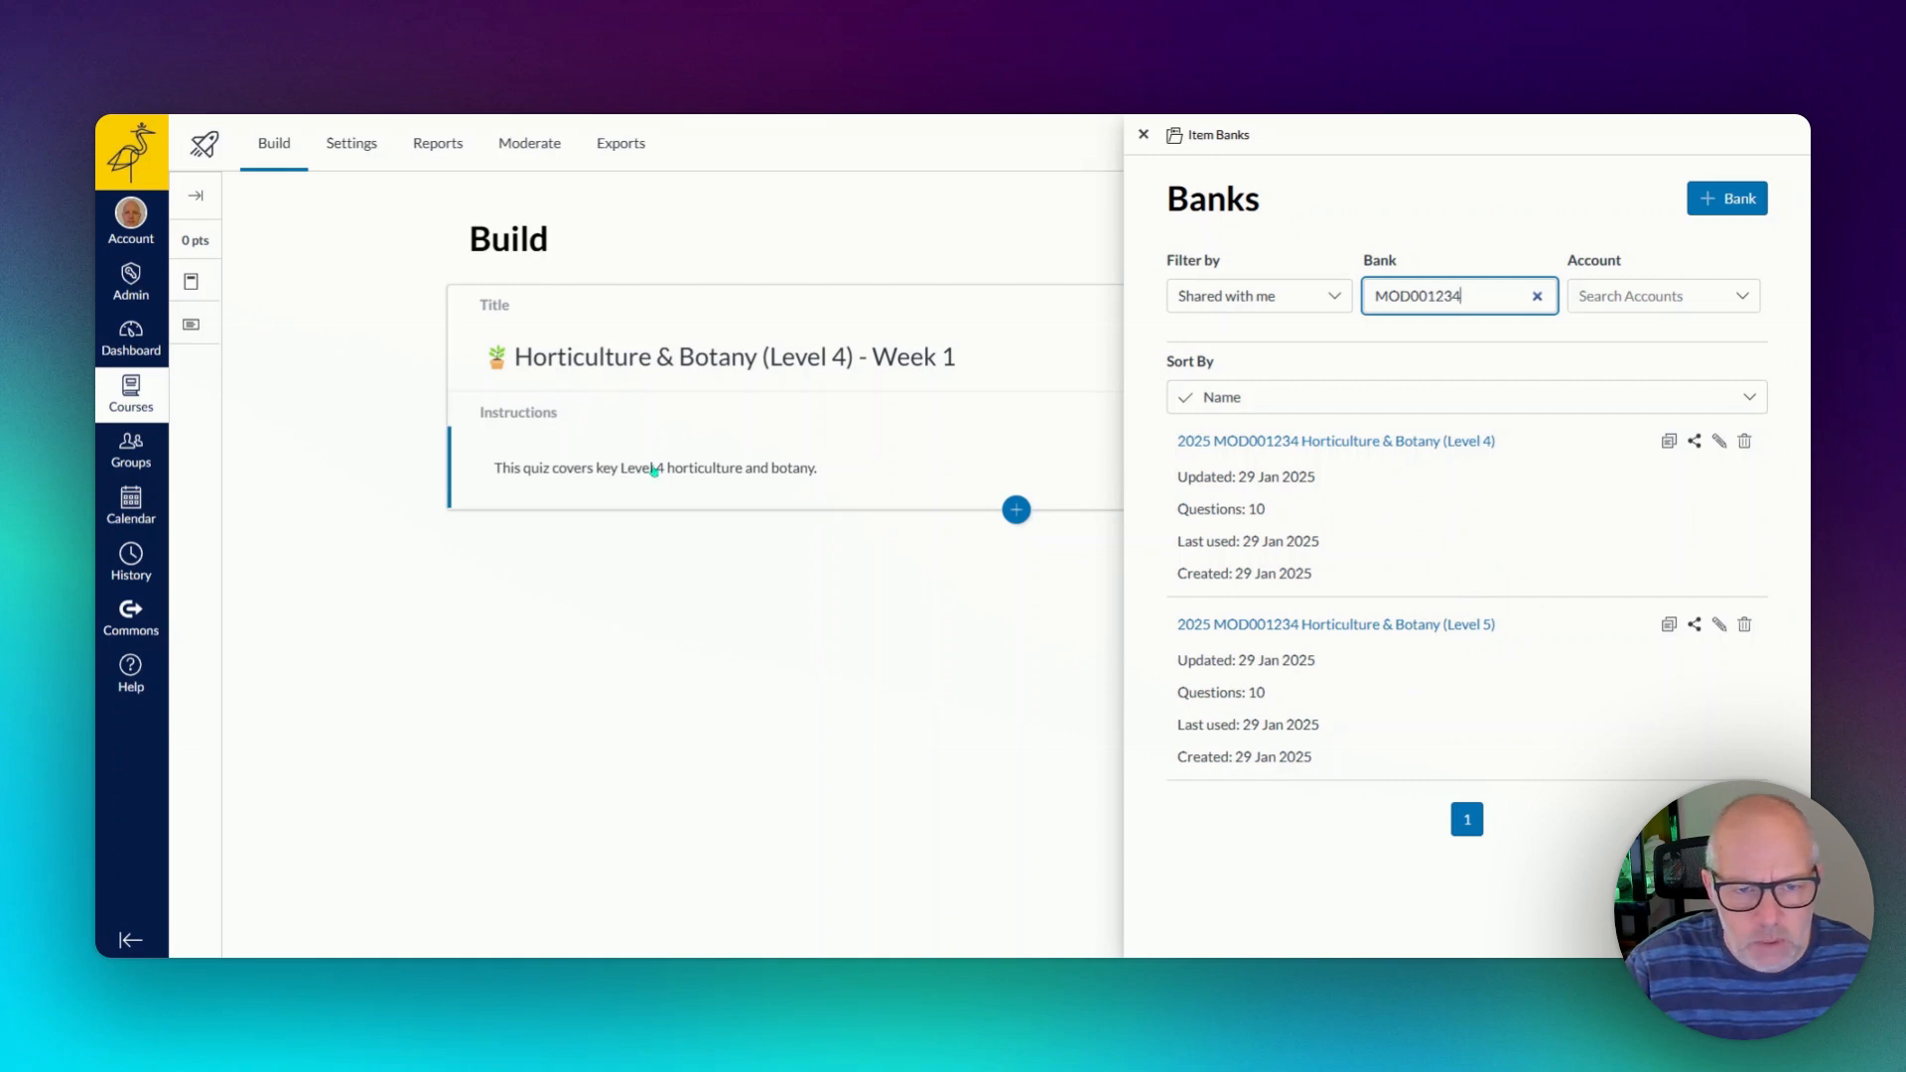
Add all questions from the 2025 MOD001234 Horticulture & Botany (Level 4) bank to the quiz and close the item banks.
{"action": "left_click", "coordinate": [1380, 443]}
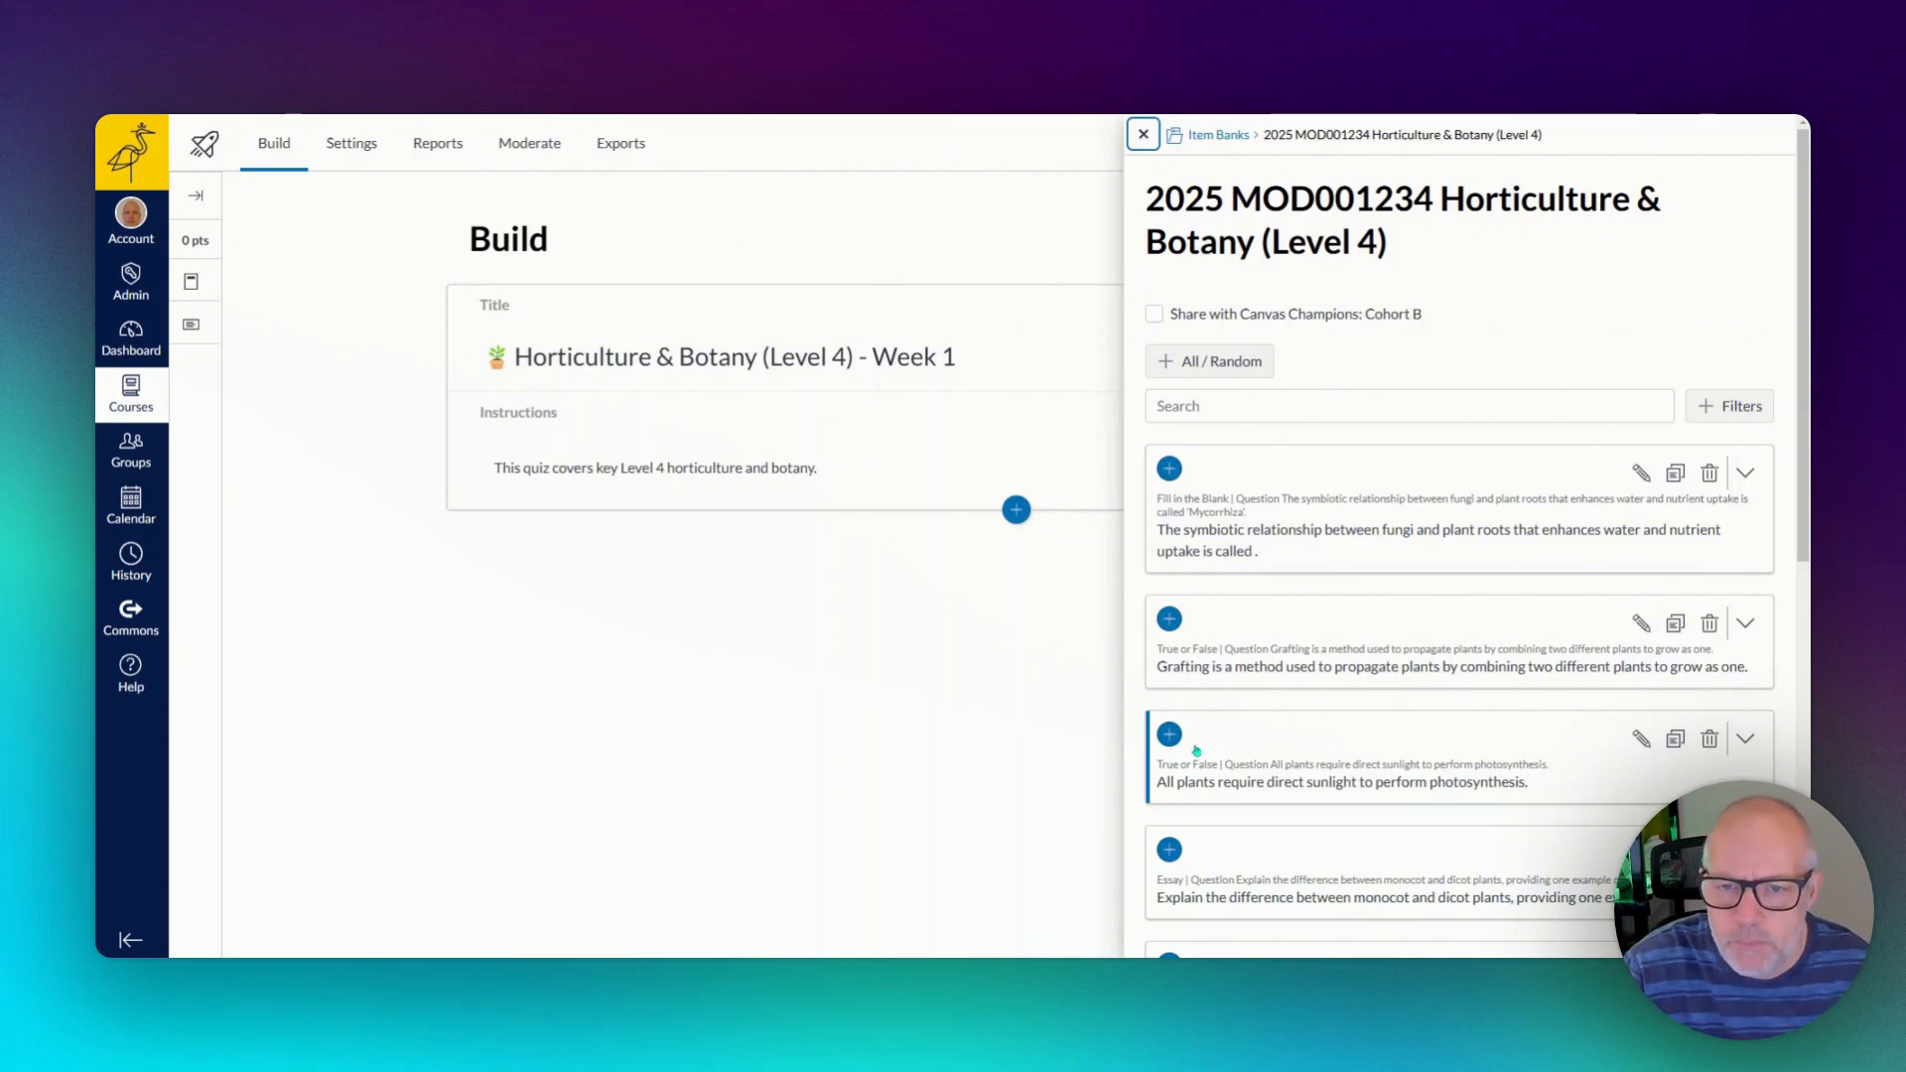
{"action": "left_click", "coordinate": [1224, 364]}
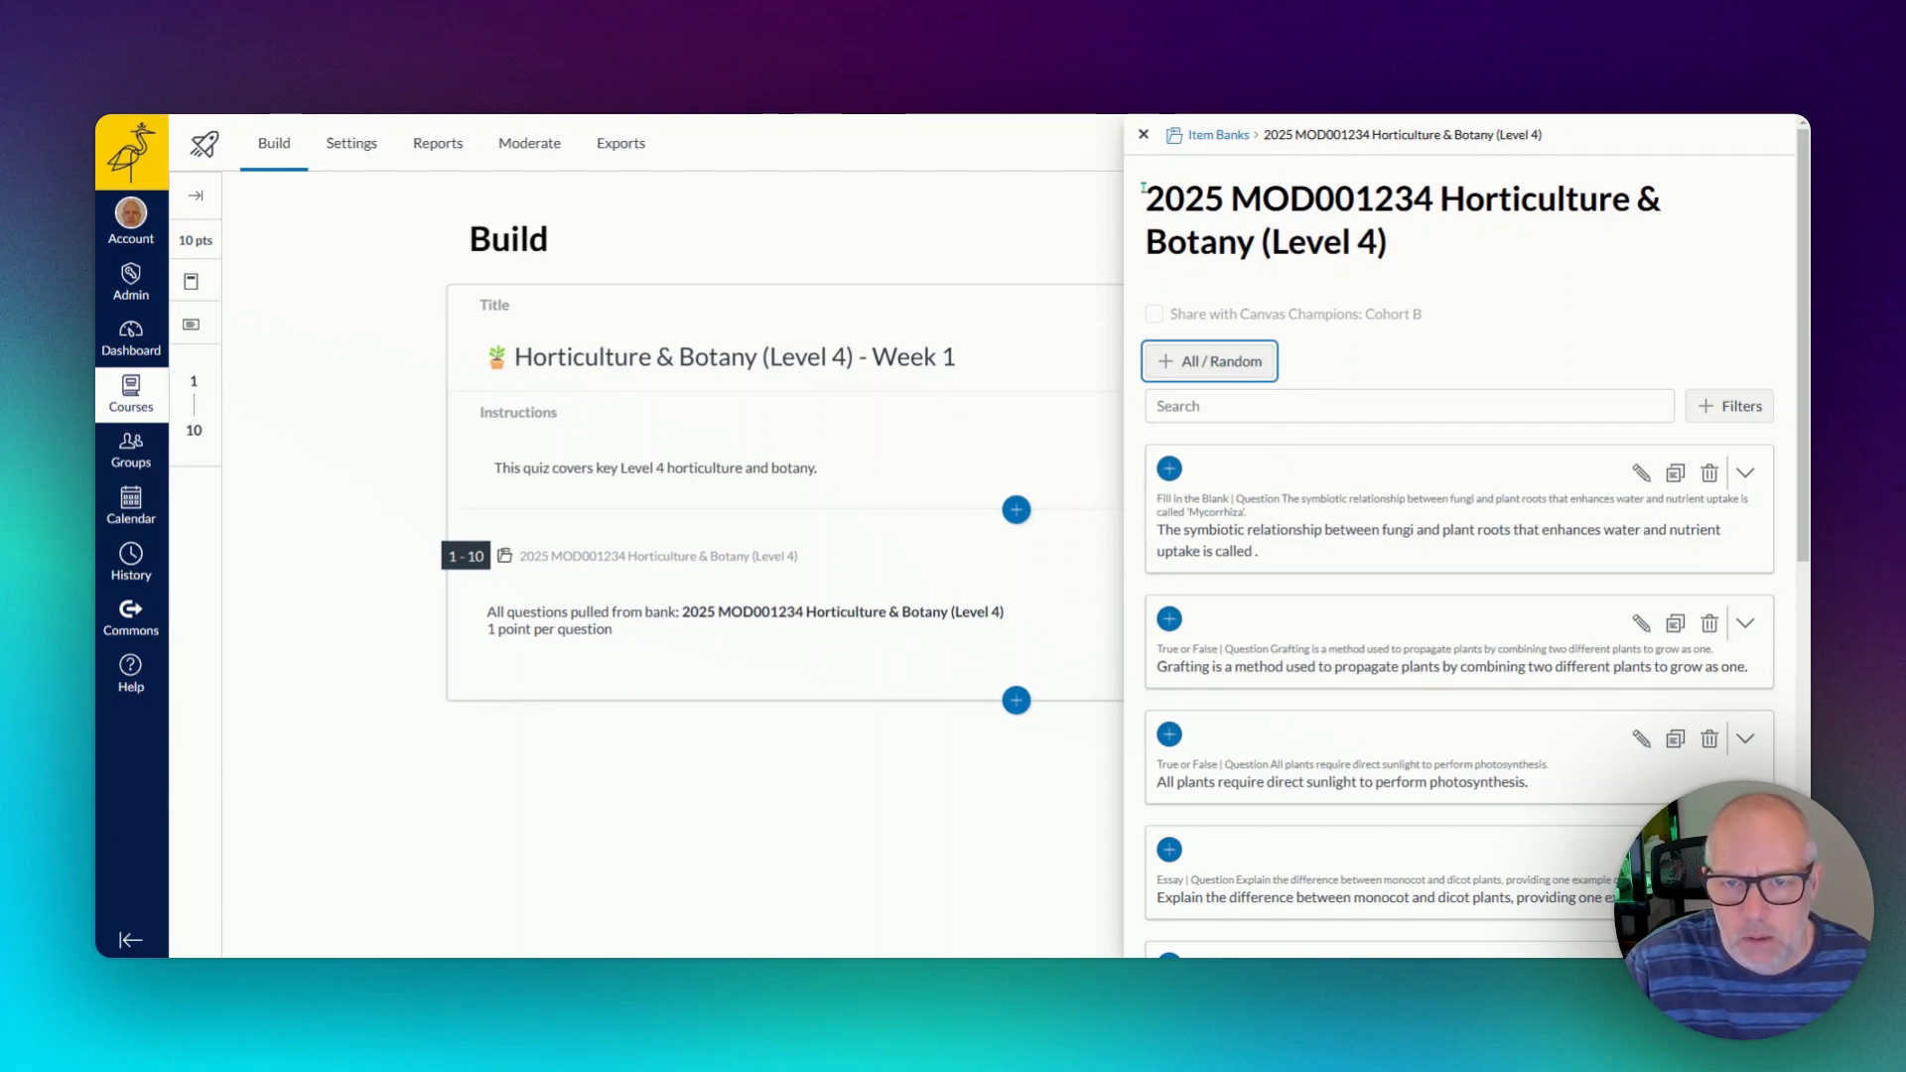
{"action": "left_click", "coordinate": [1142, 136]}
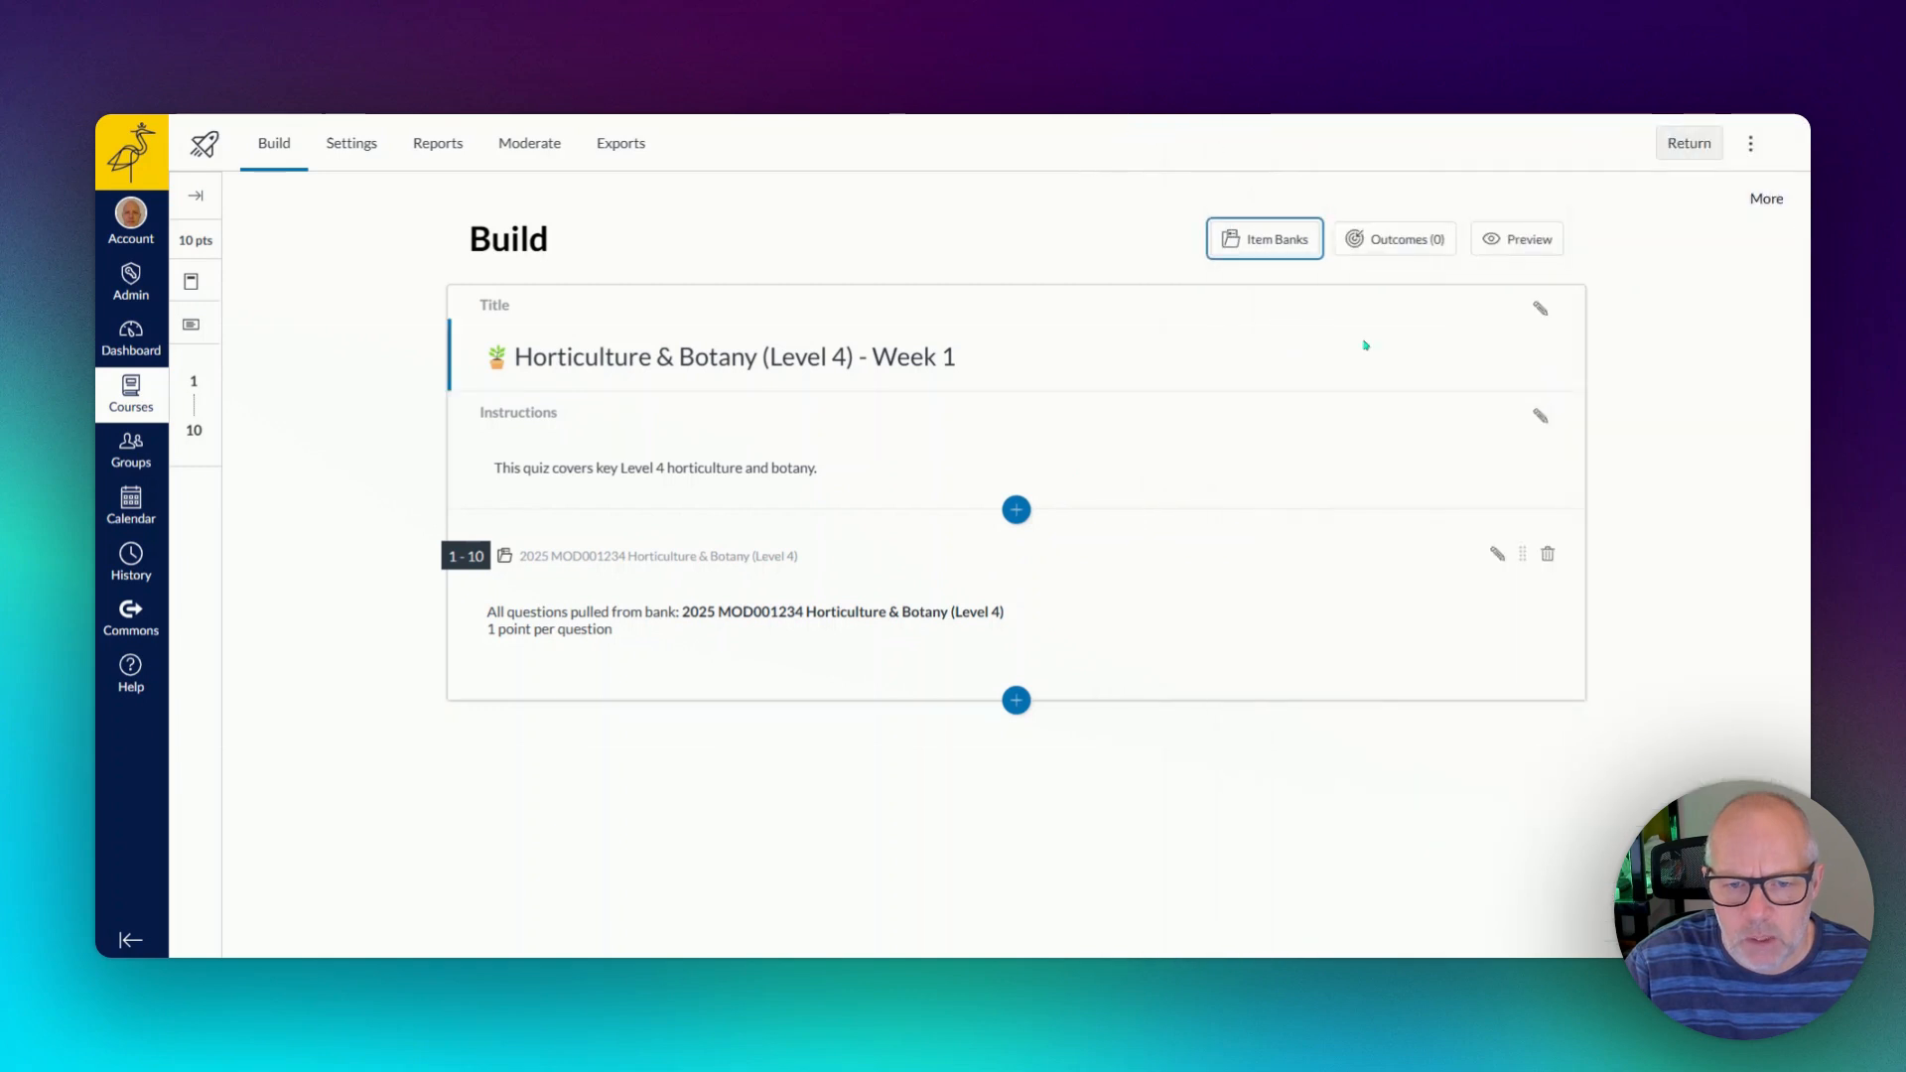
Enable shuffling of questions in the quiz settings.
{"action": "left_click", "coordinate": [350, 154]}
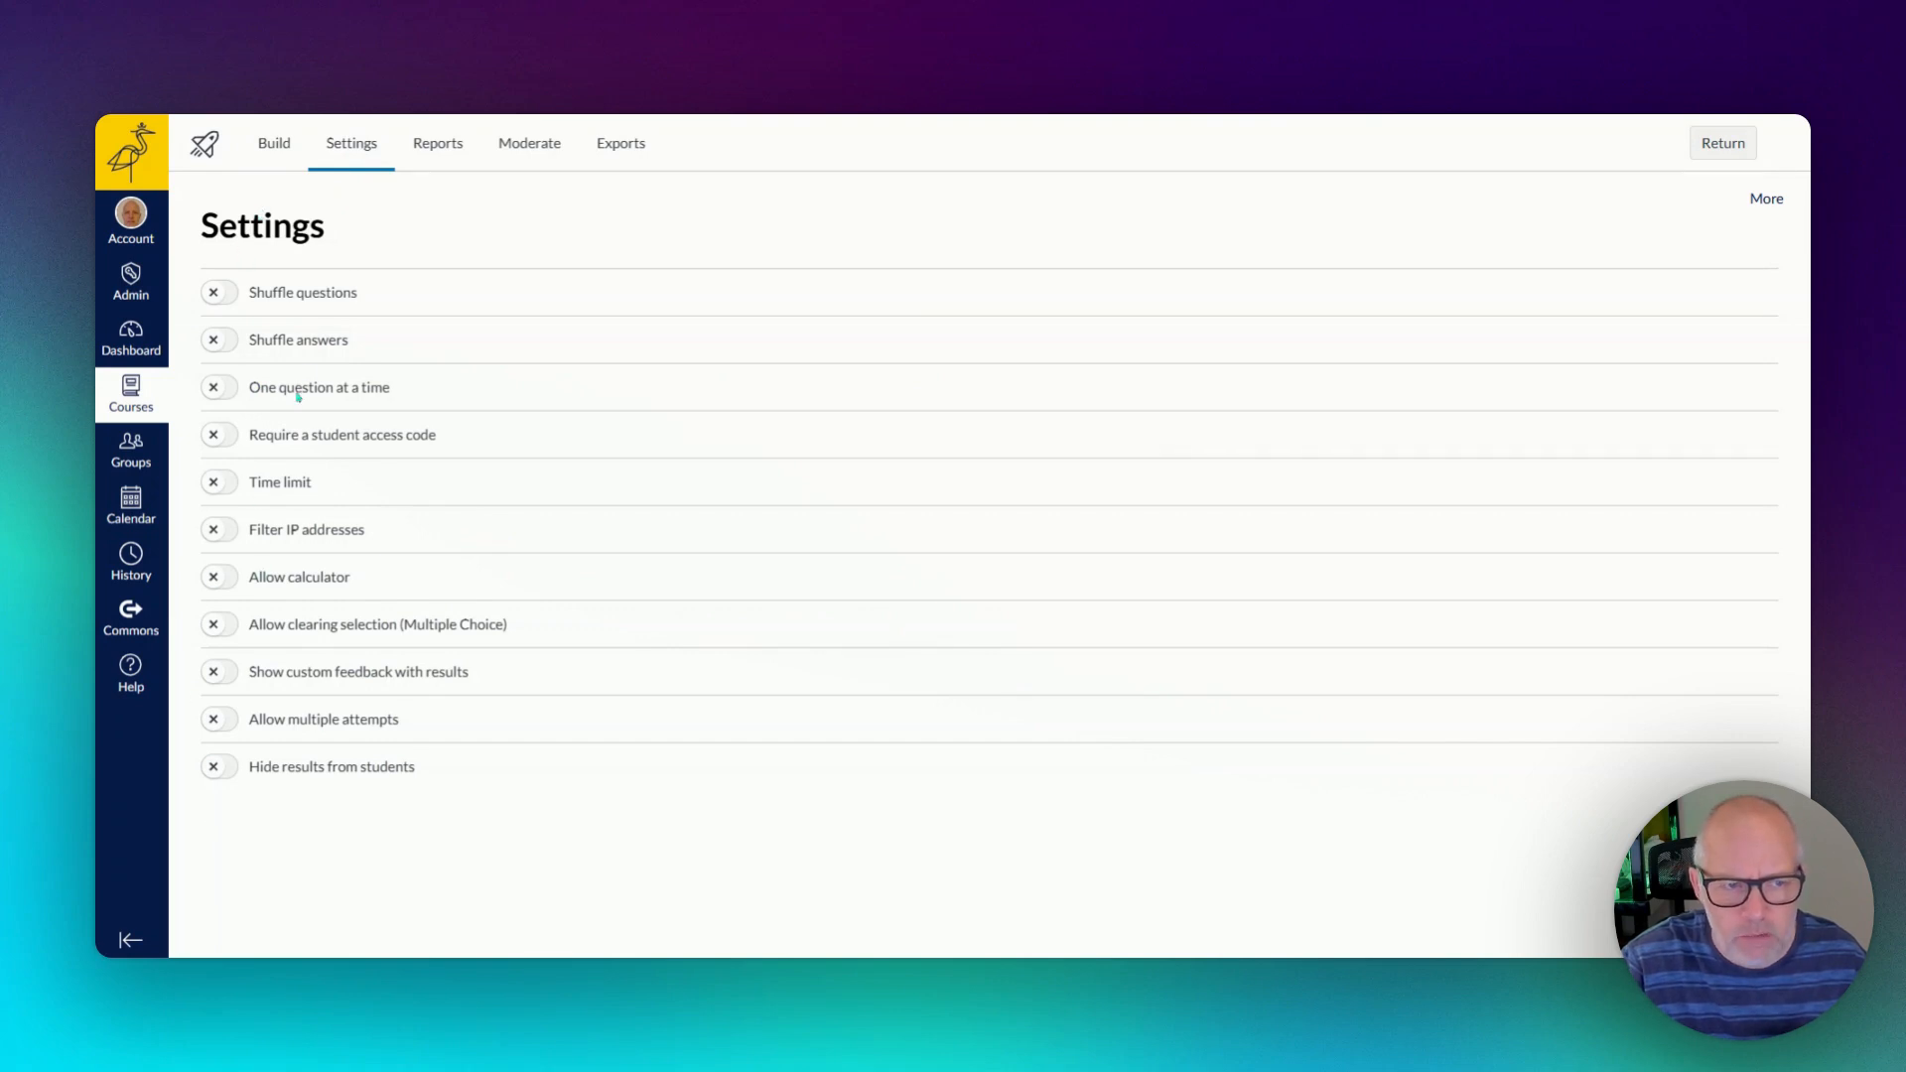
{"action": "left_click", "coordinate": [228, 304]}
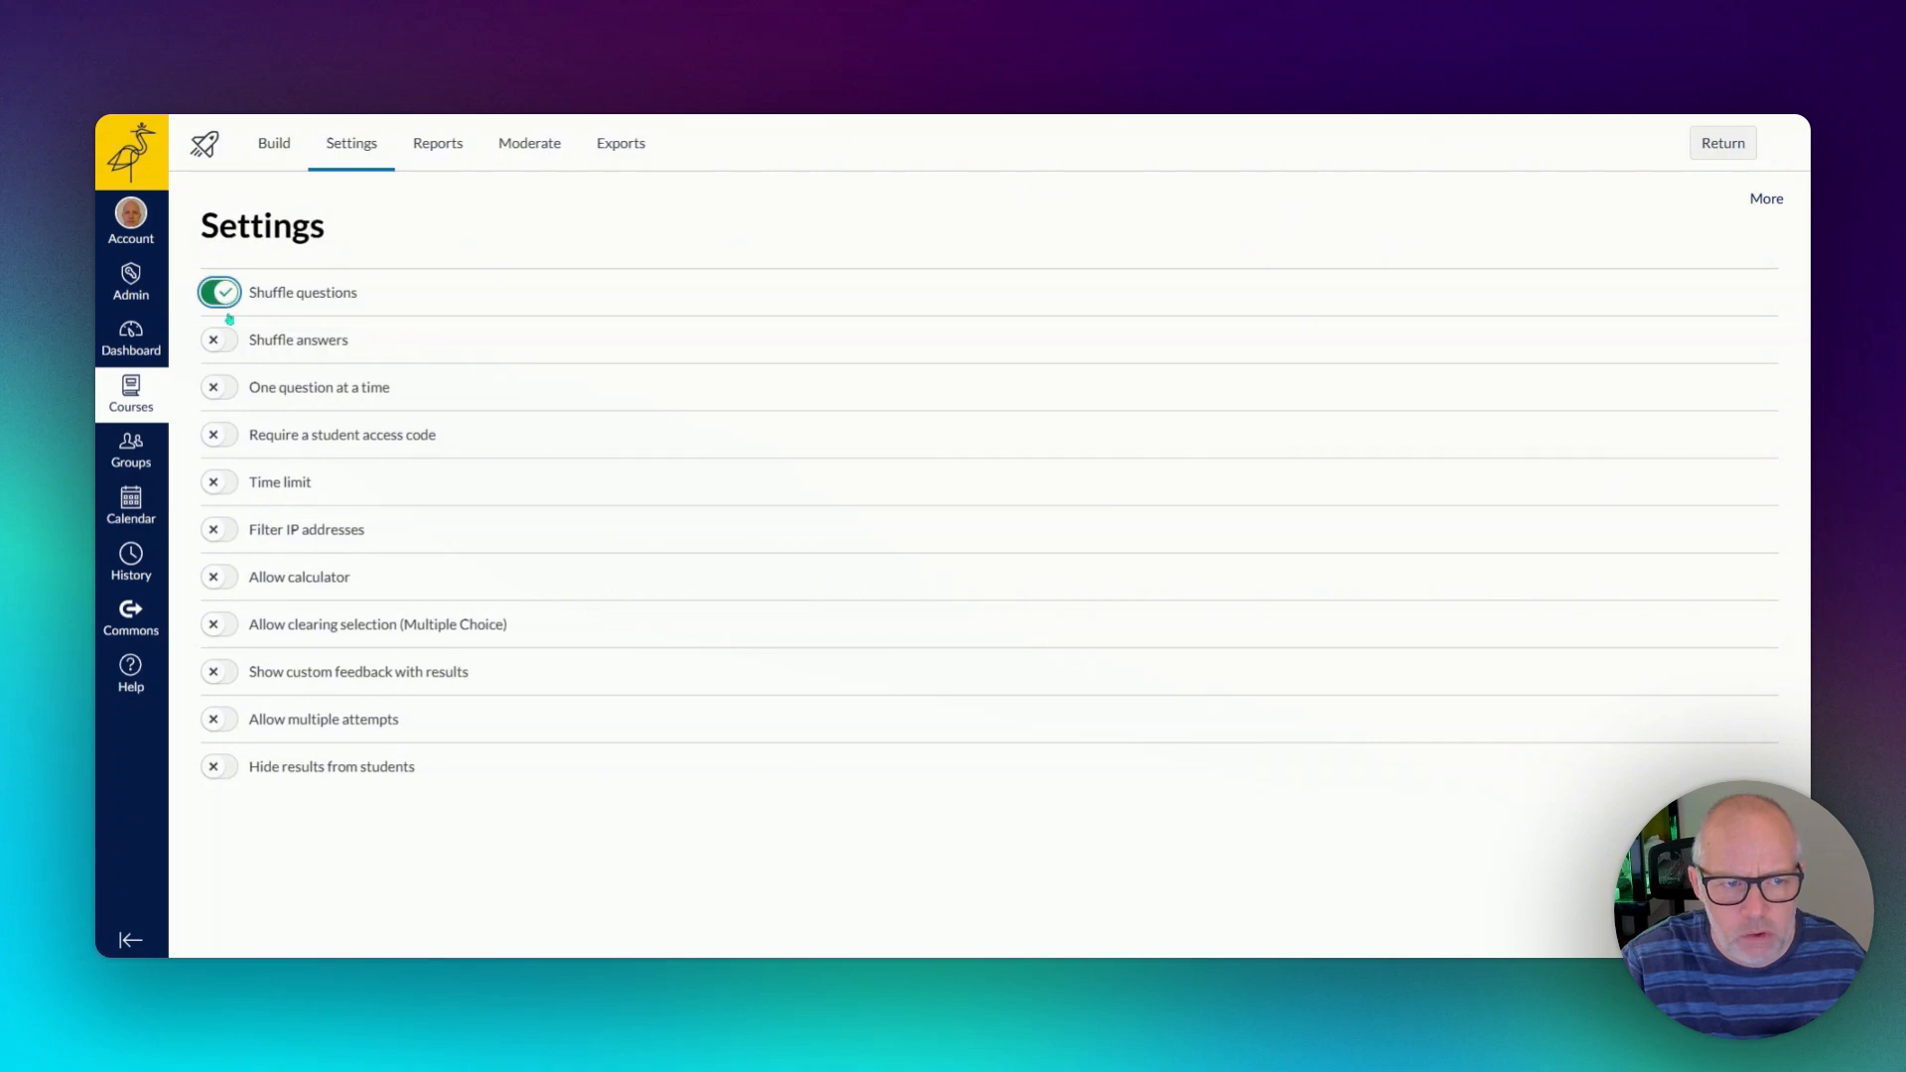
Enable shuffling of answers and showing one question at a time, with backtracking allowed.
{"action": "left_click", "coordinate": [238, 349]}
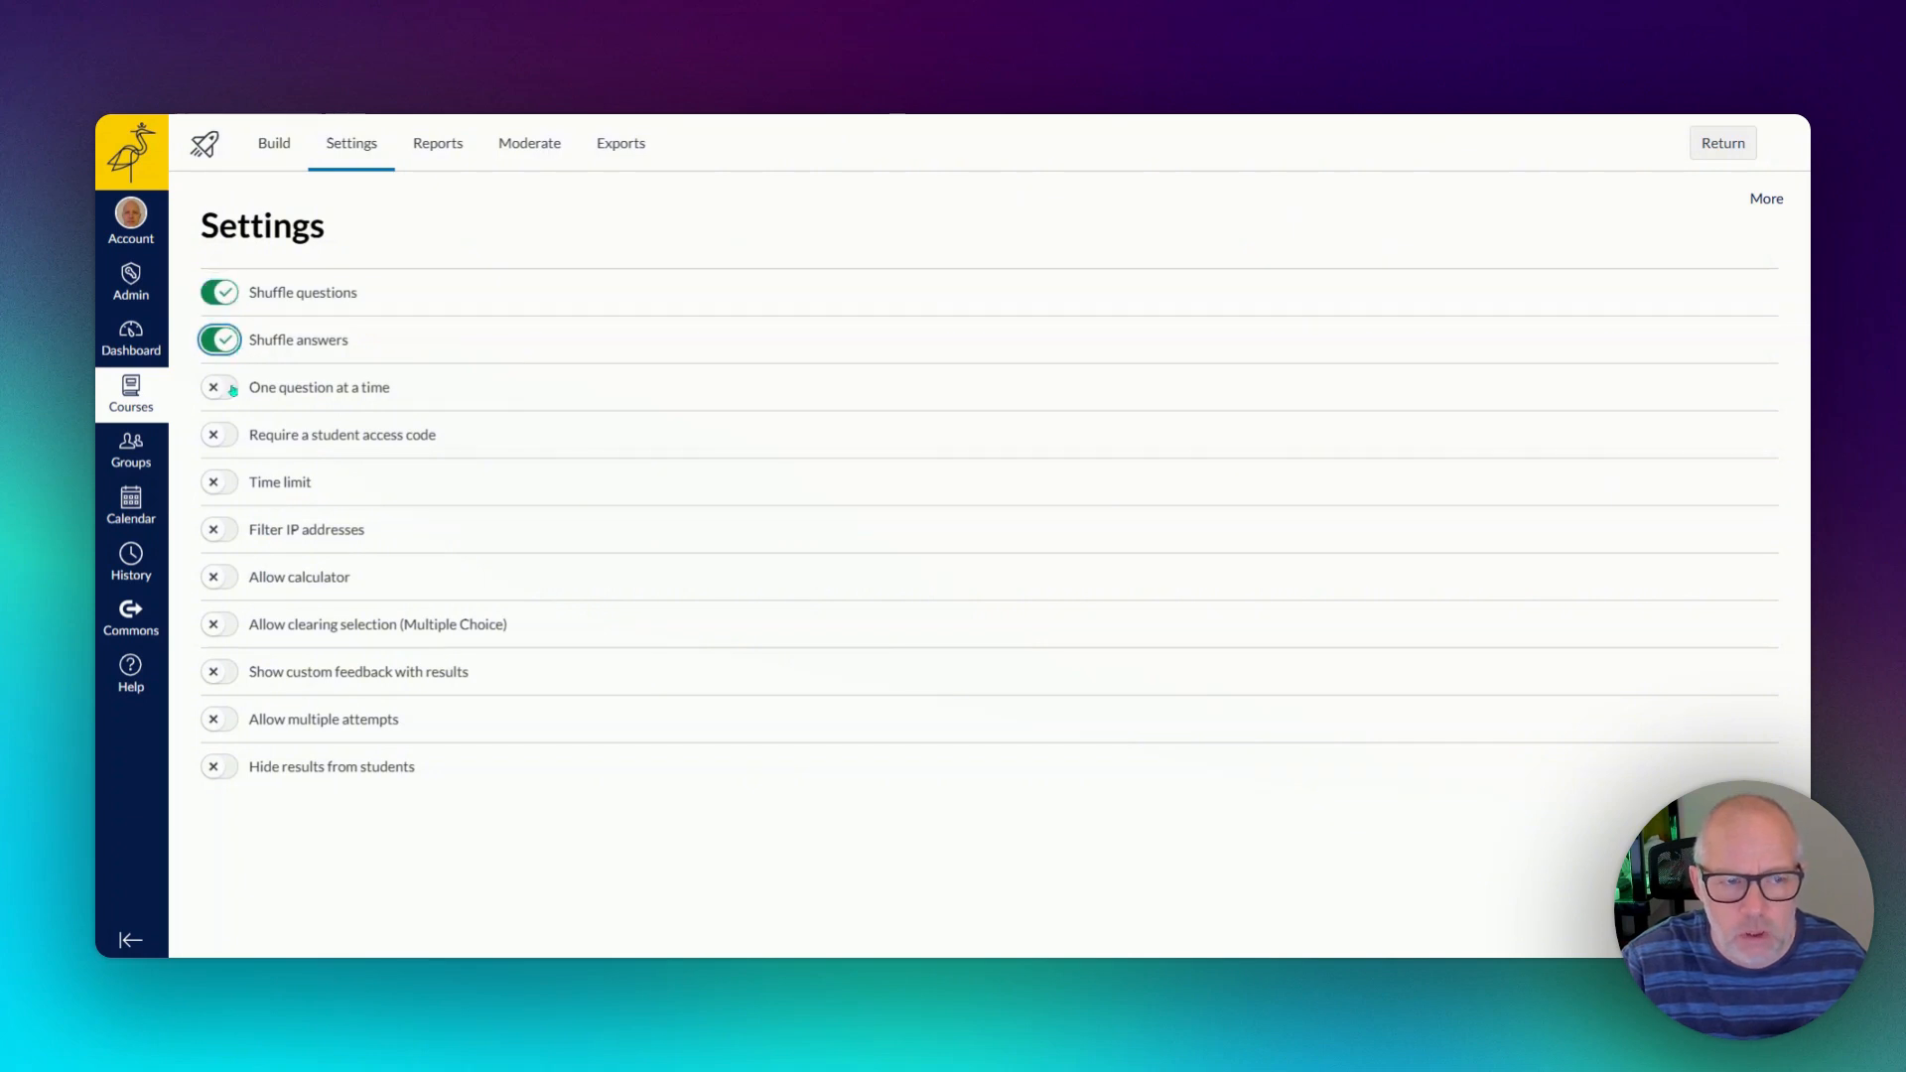
{"action": "left_click", "coordinate": [234, 391]}
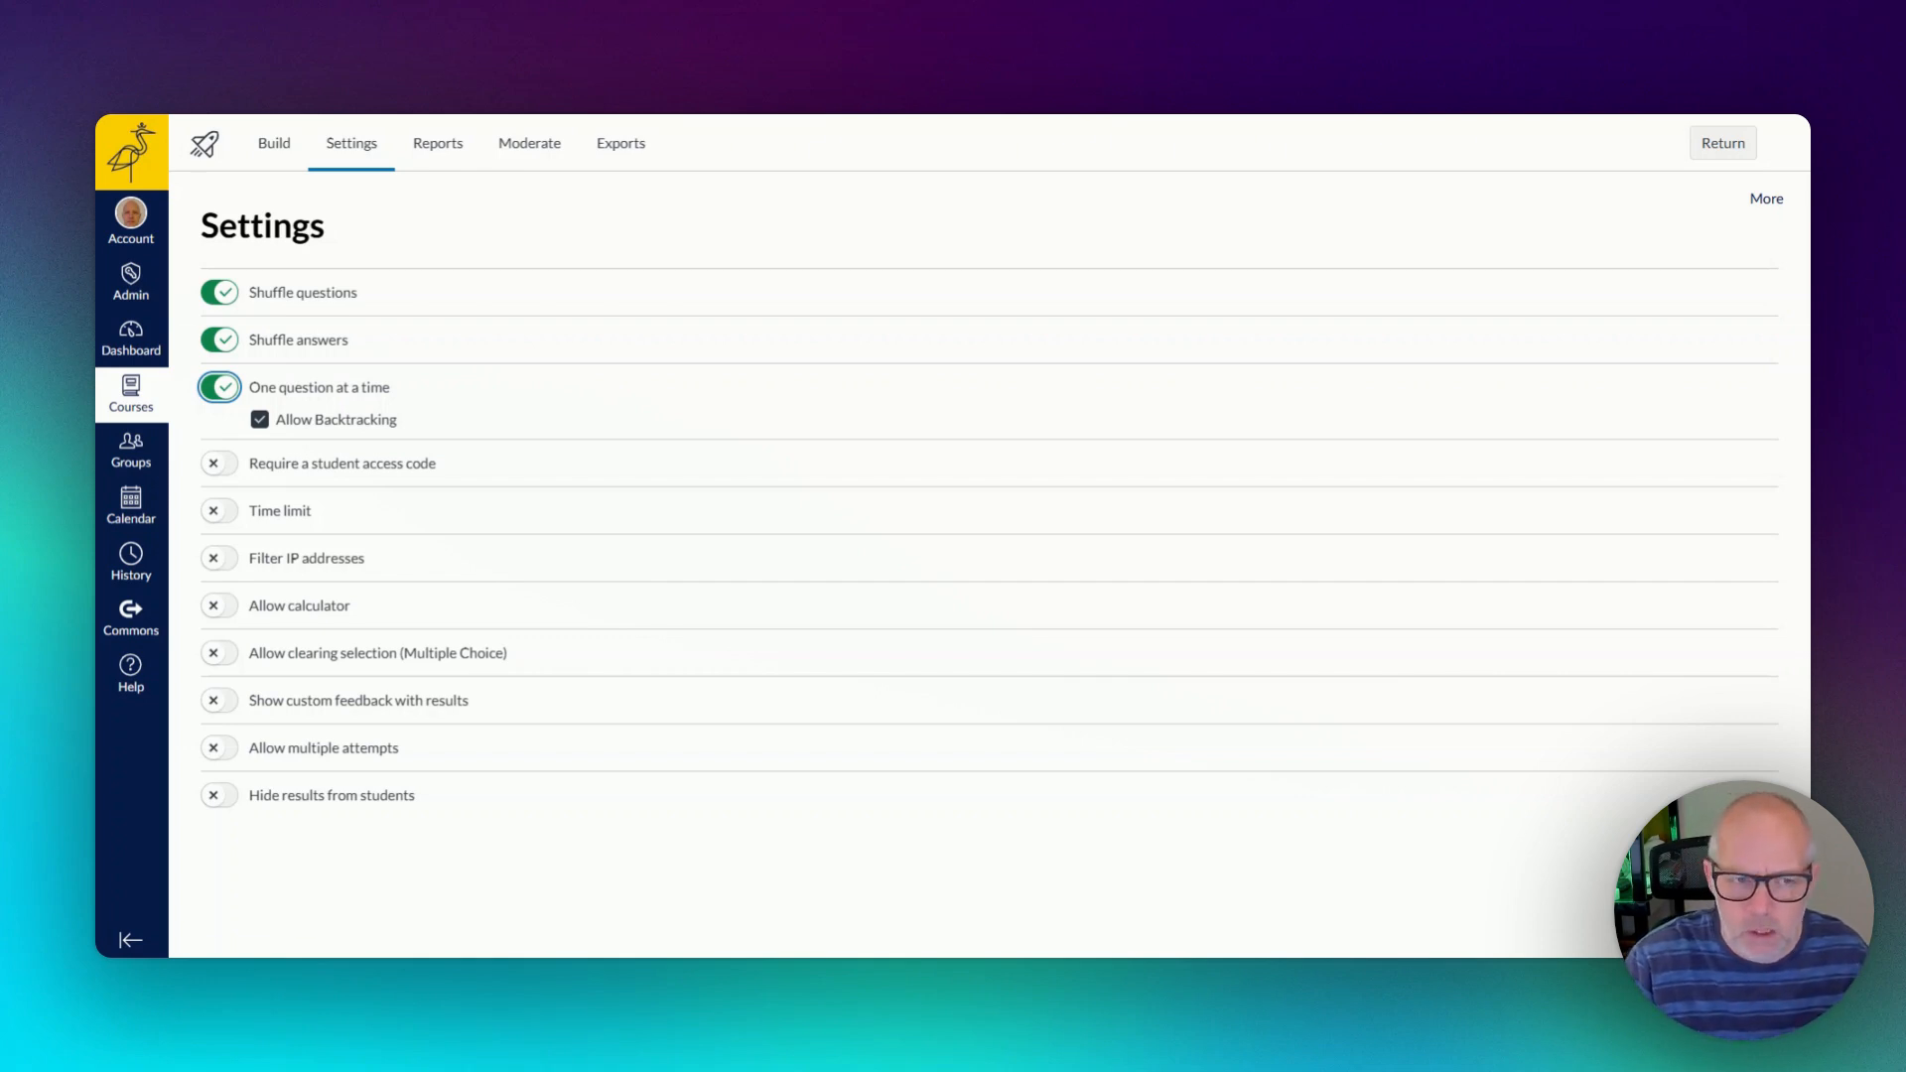
{"action": "key", "text": "Tab"}
{"action": "key", "text": "space"}
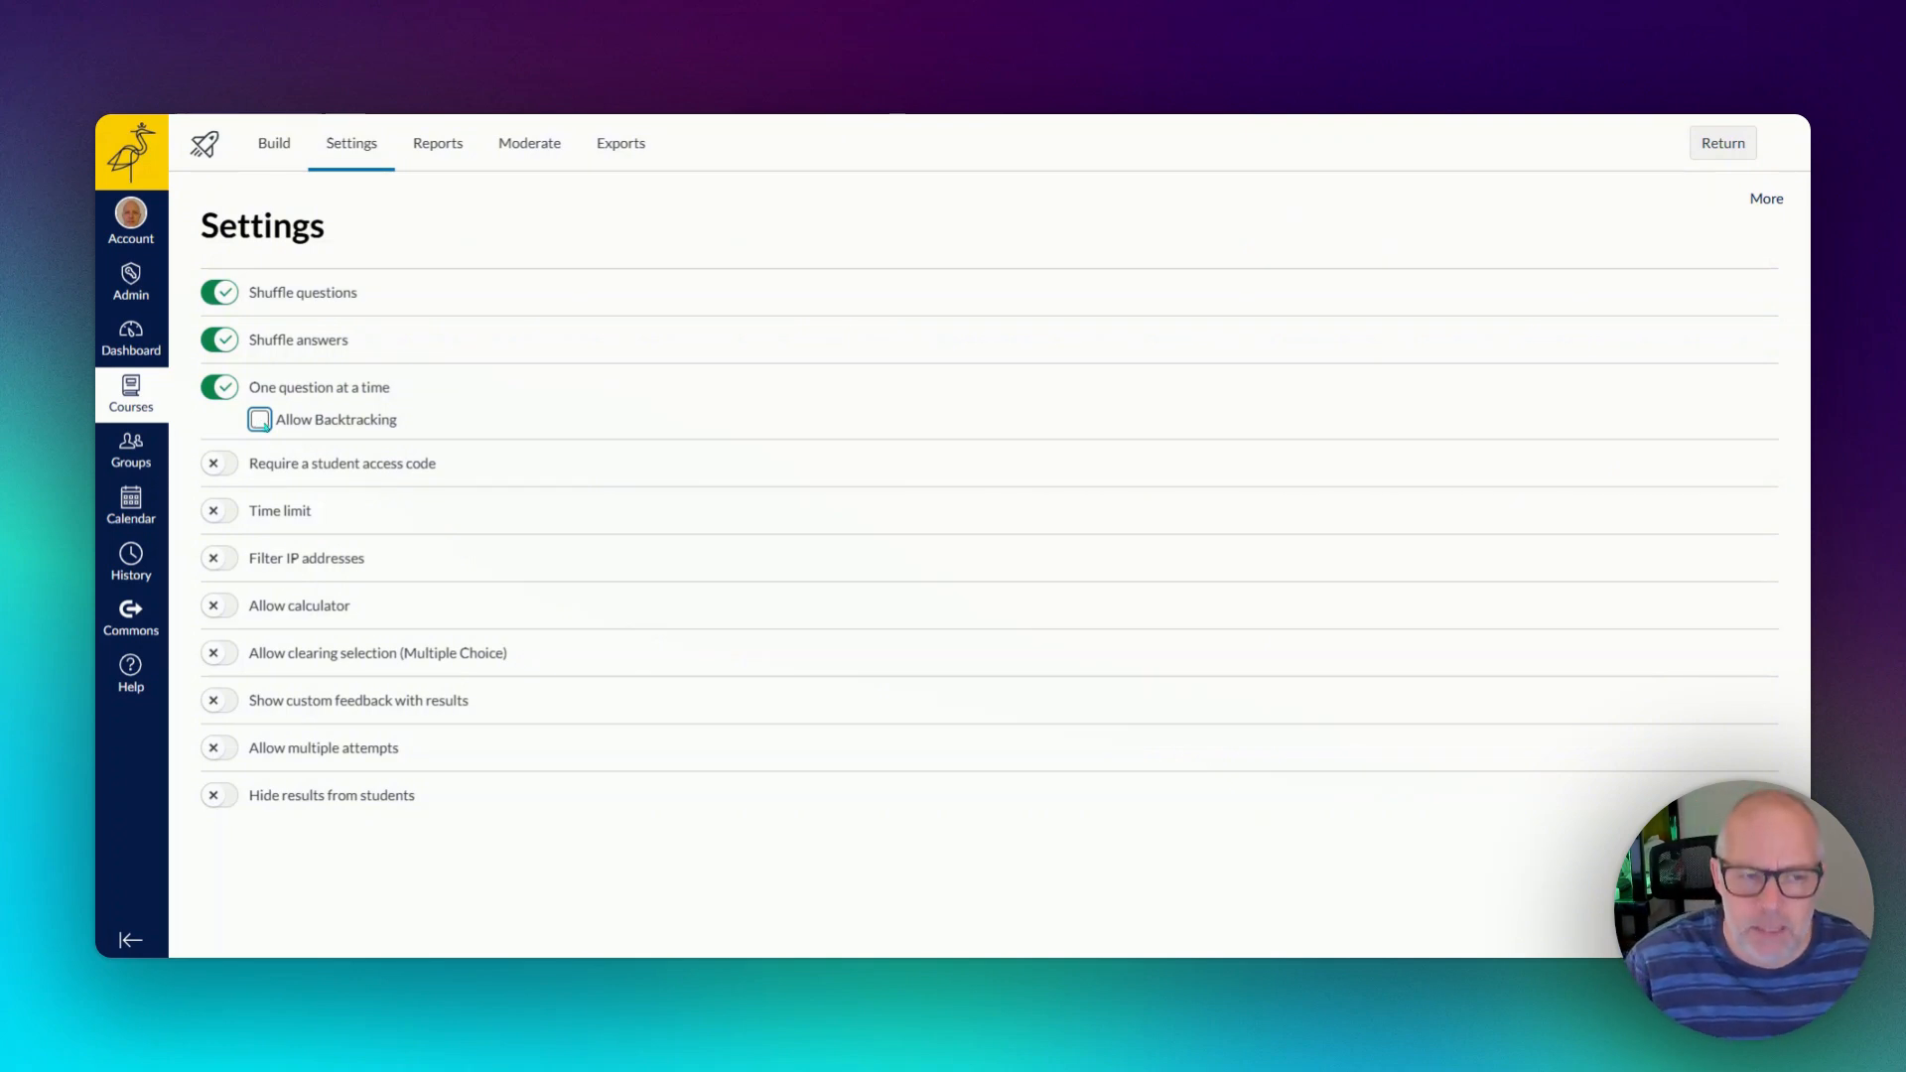
{"action": "left_click", "coordinate": [262, 422]}
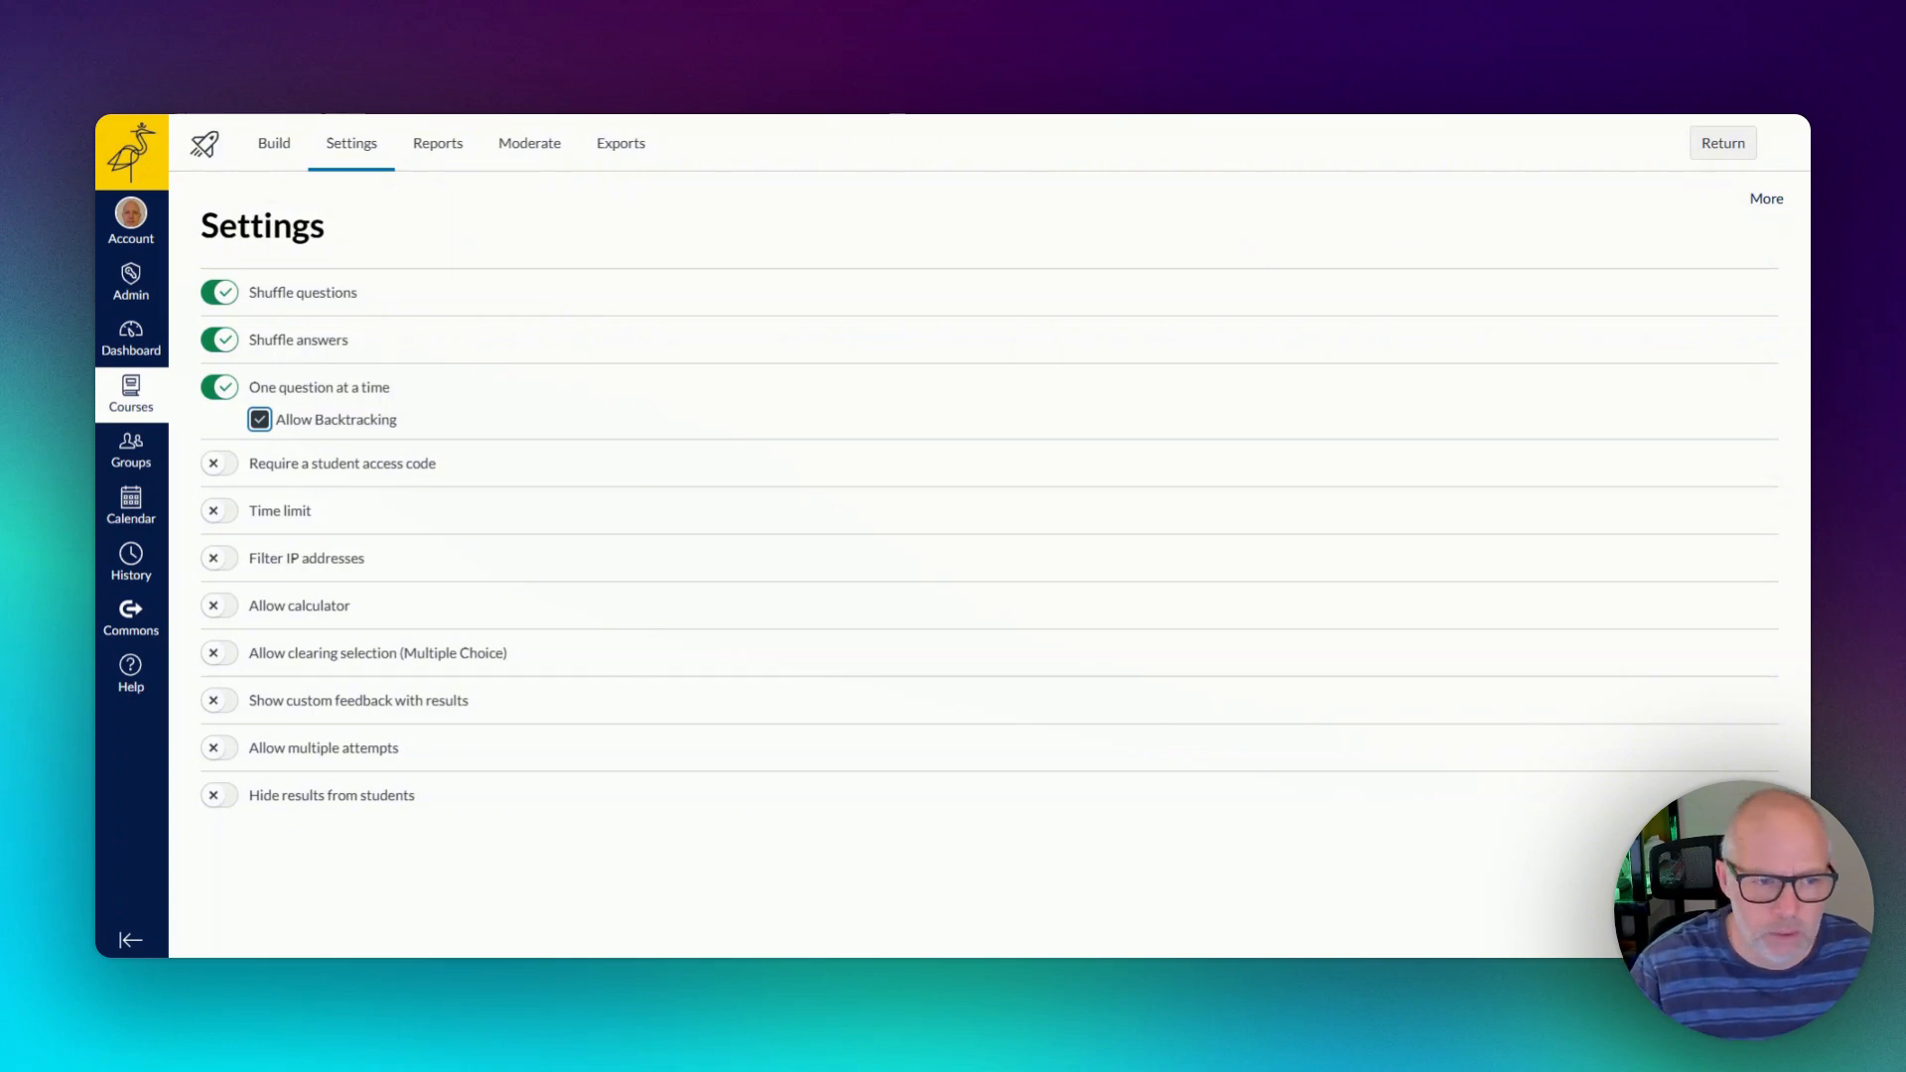
Enable a time limit for the quiz and set it to 0 hours and 20 minutes.
{"action": "left_click", "coordinate": [229, 517]}
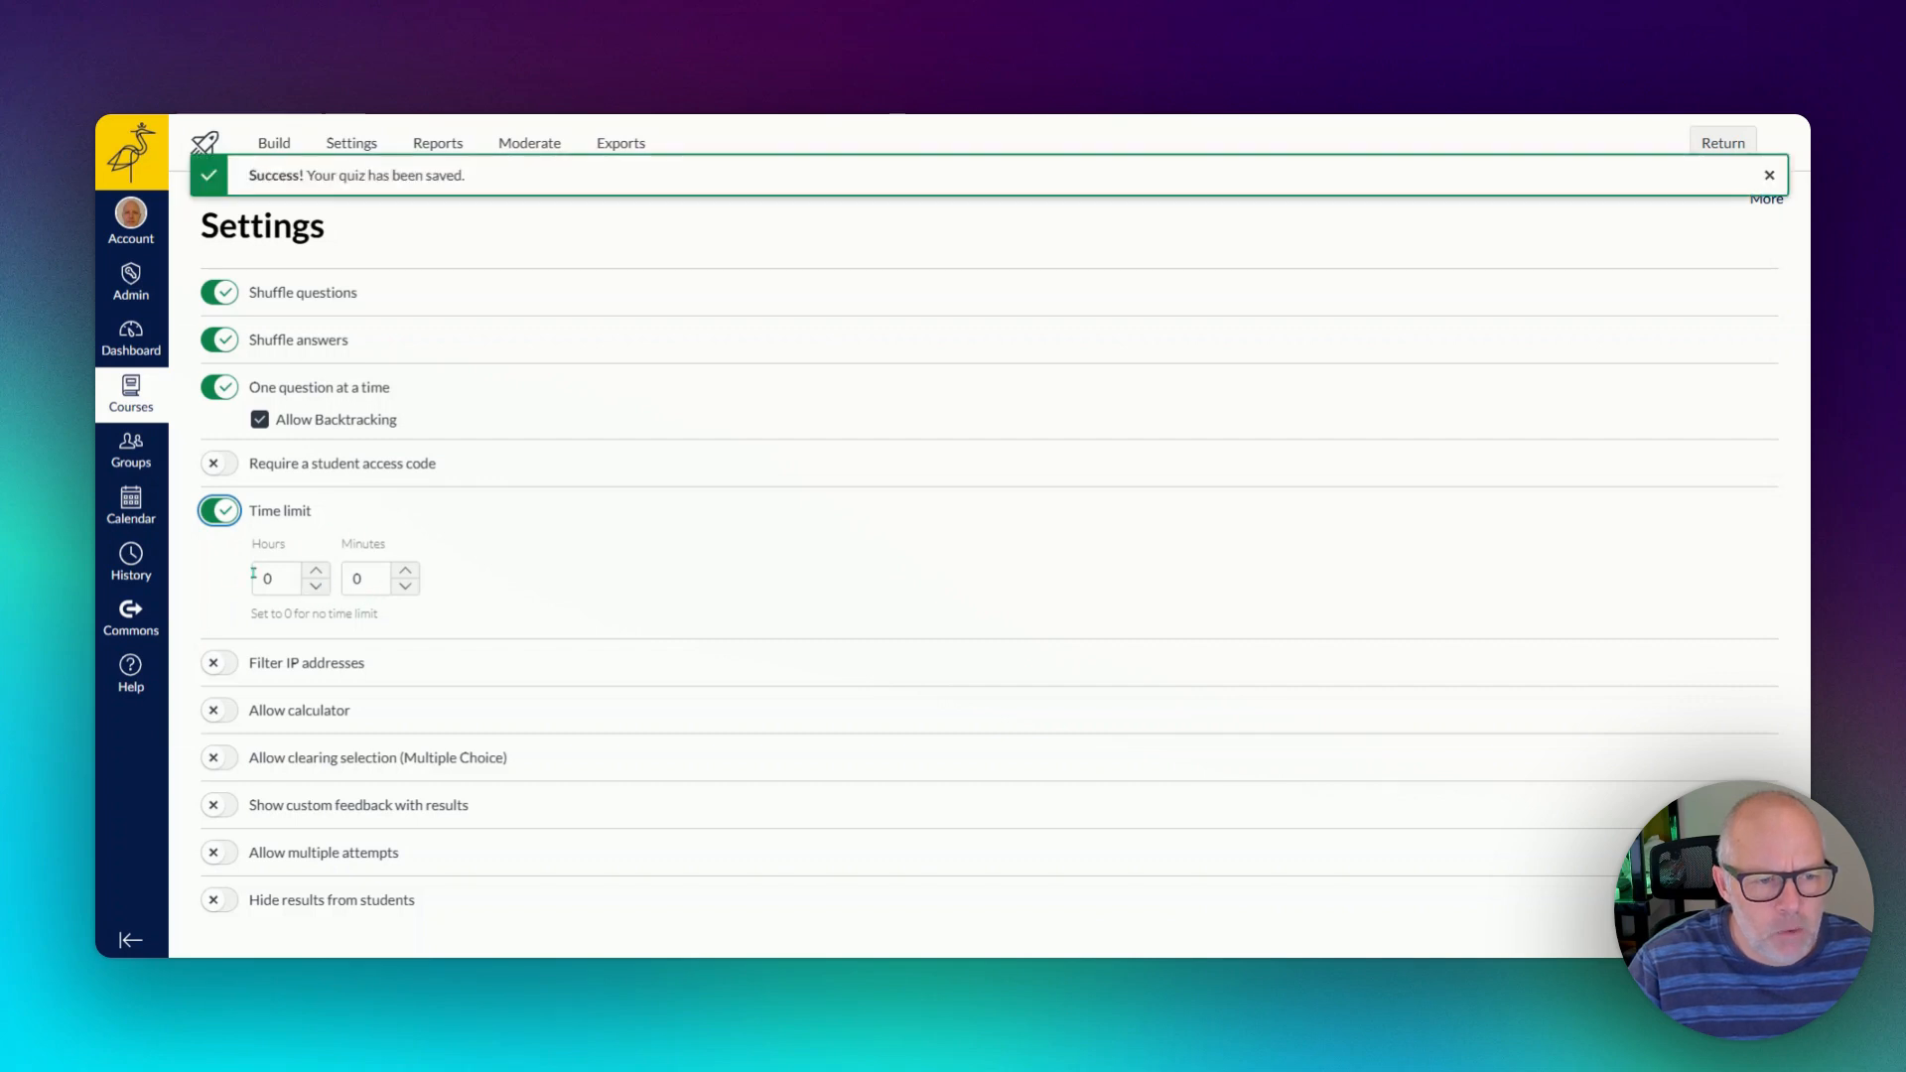
{"action": "left_click", "coordinate": [408, 573]}
{"action": "left_click", "coordinate": [408, 573]}
{"action": "left_click", "coordinate": [408, 573]}
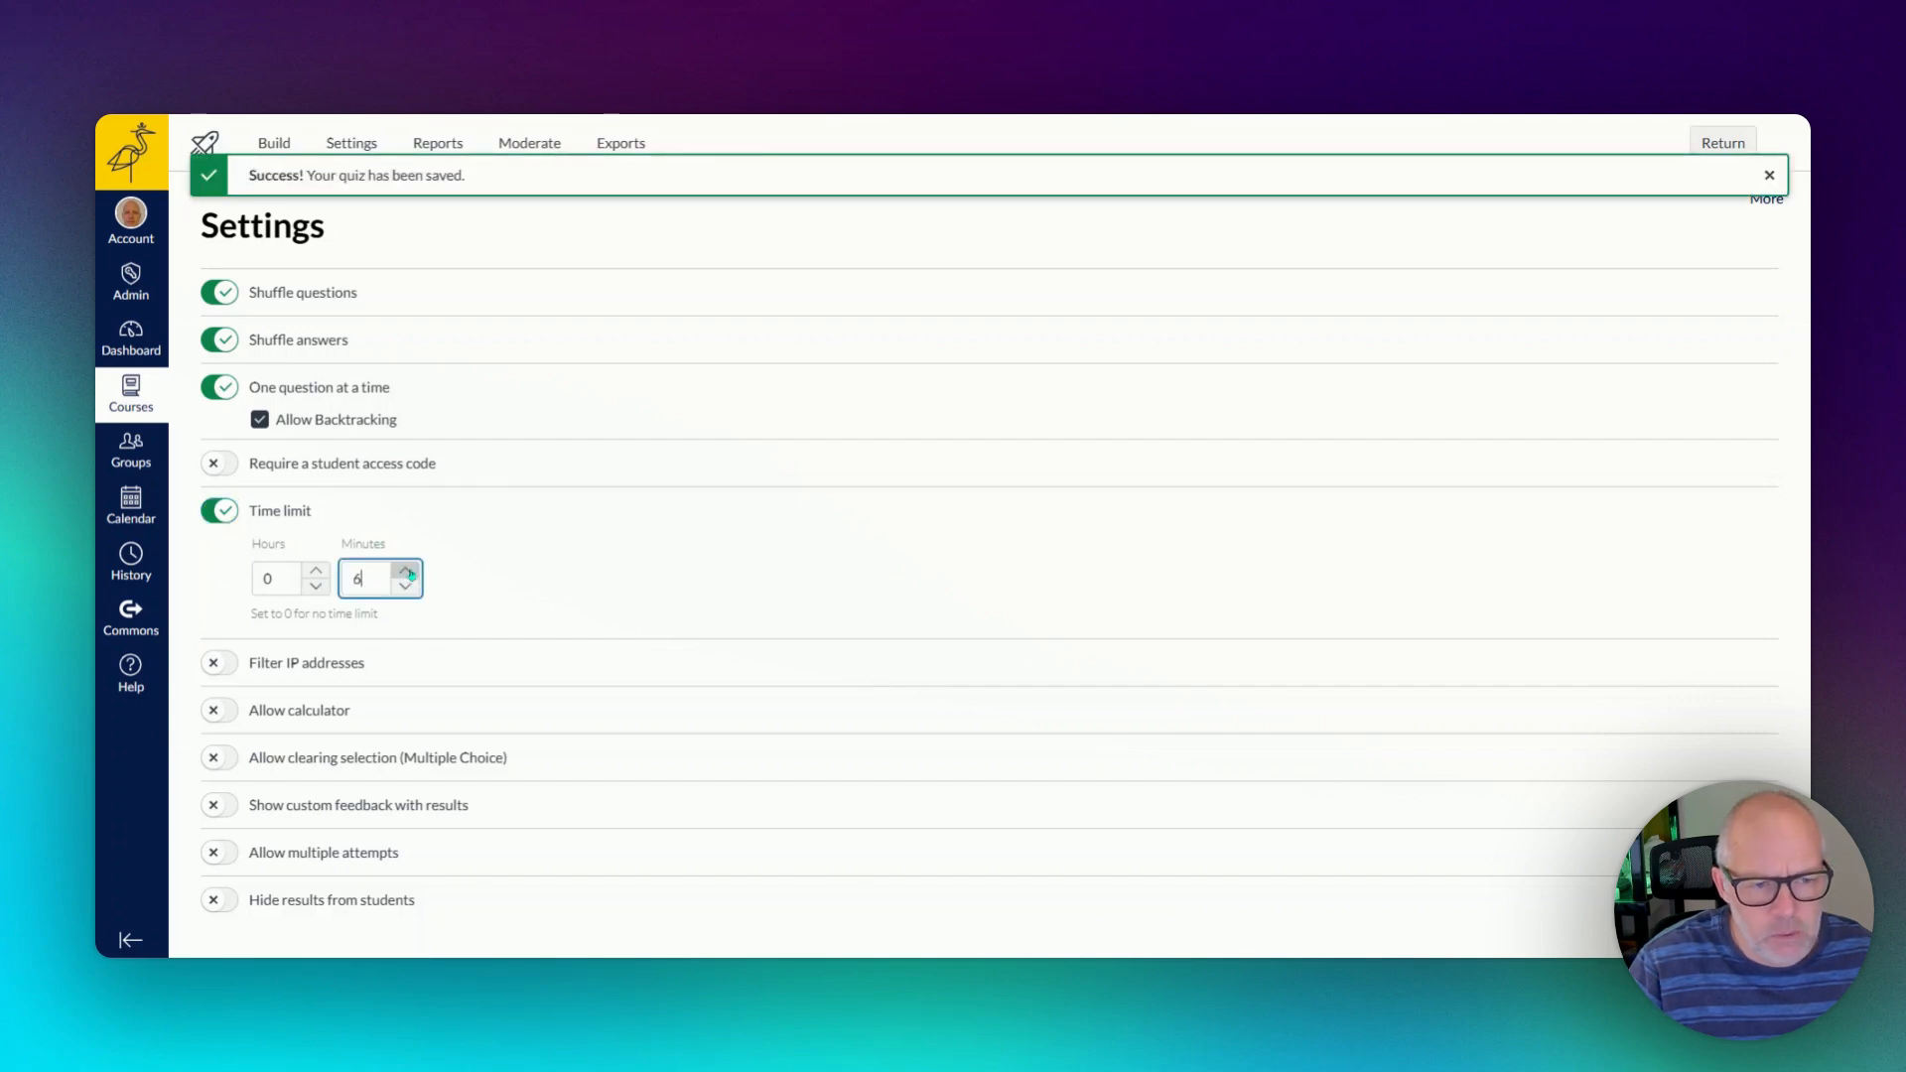
{"action": "left_click", "coordinate": [408, 573]}
{"action": "left_click", "coordinate": [408, 572]}
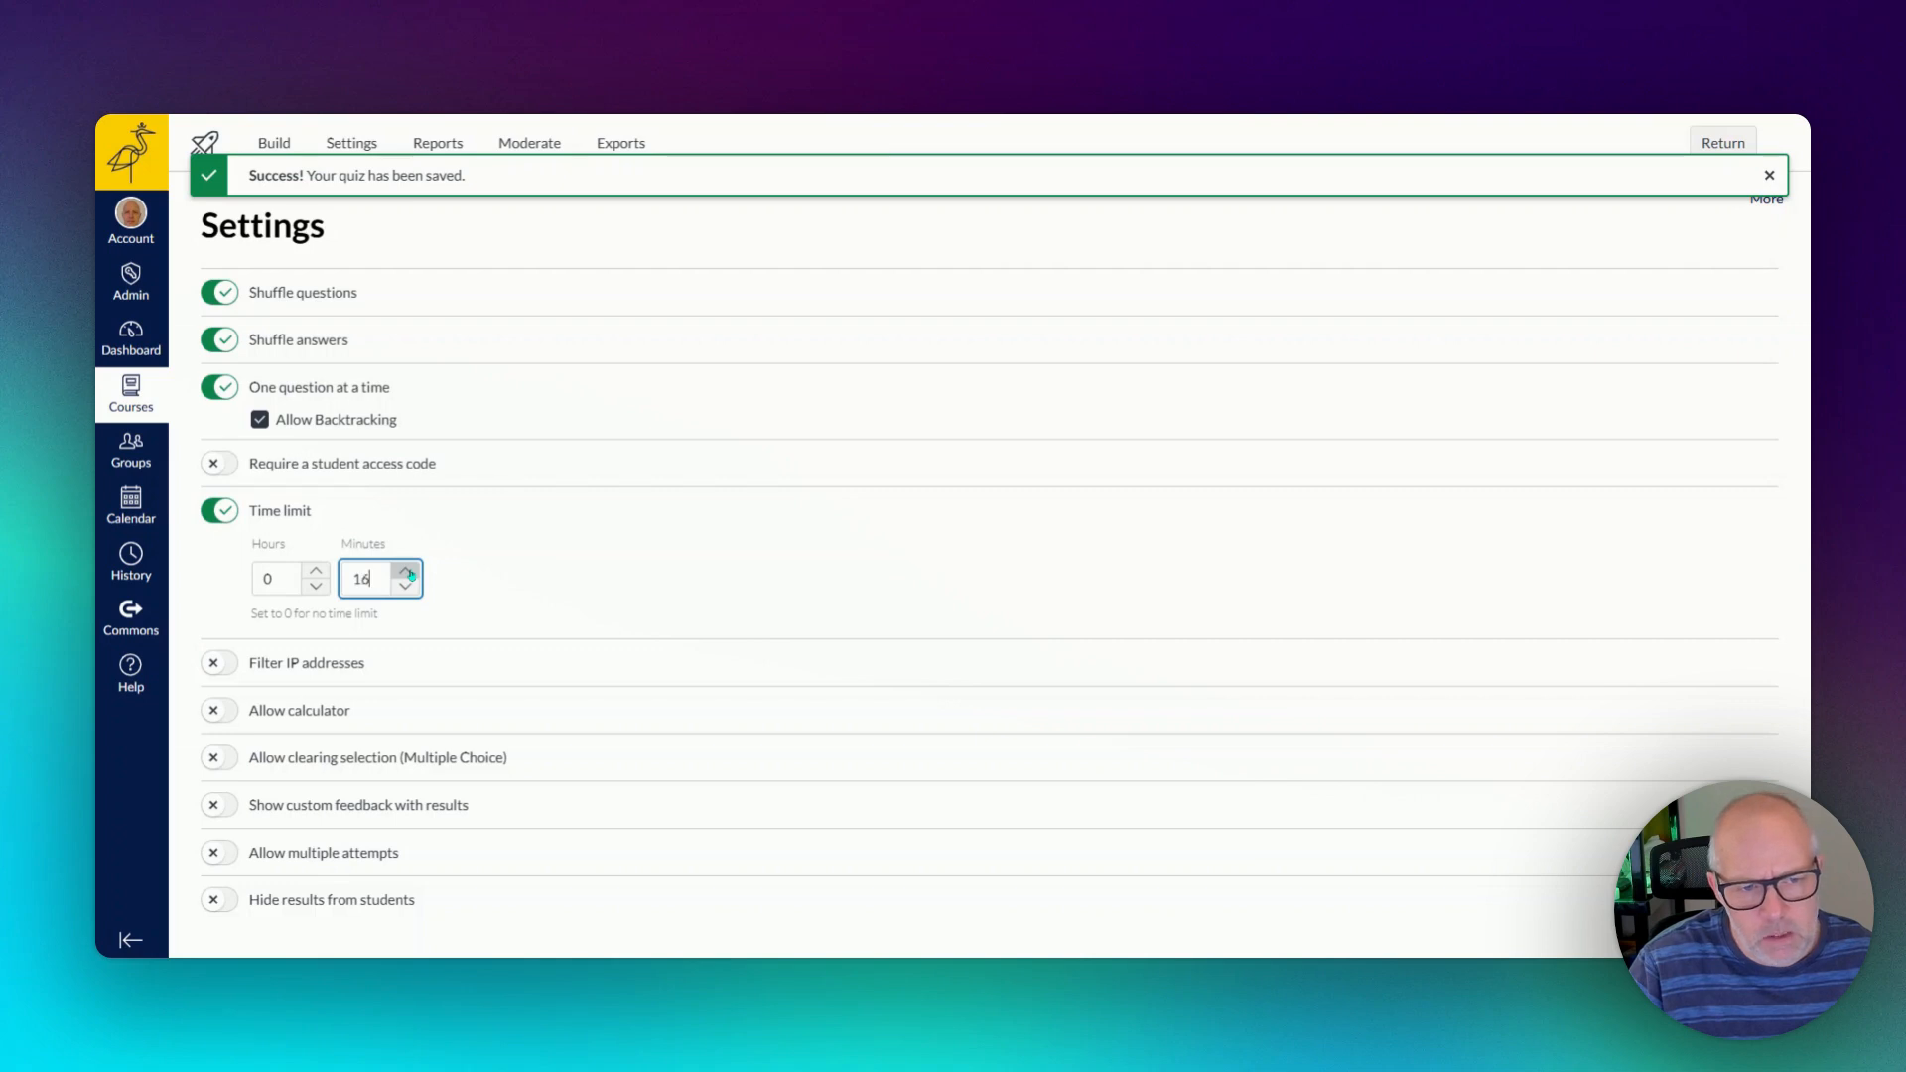
{"action": "left_click", "coordinate": [408, 572]}
{"action": "left_click", "coordinate": [408, 573]}
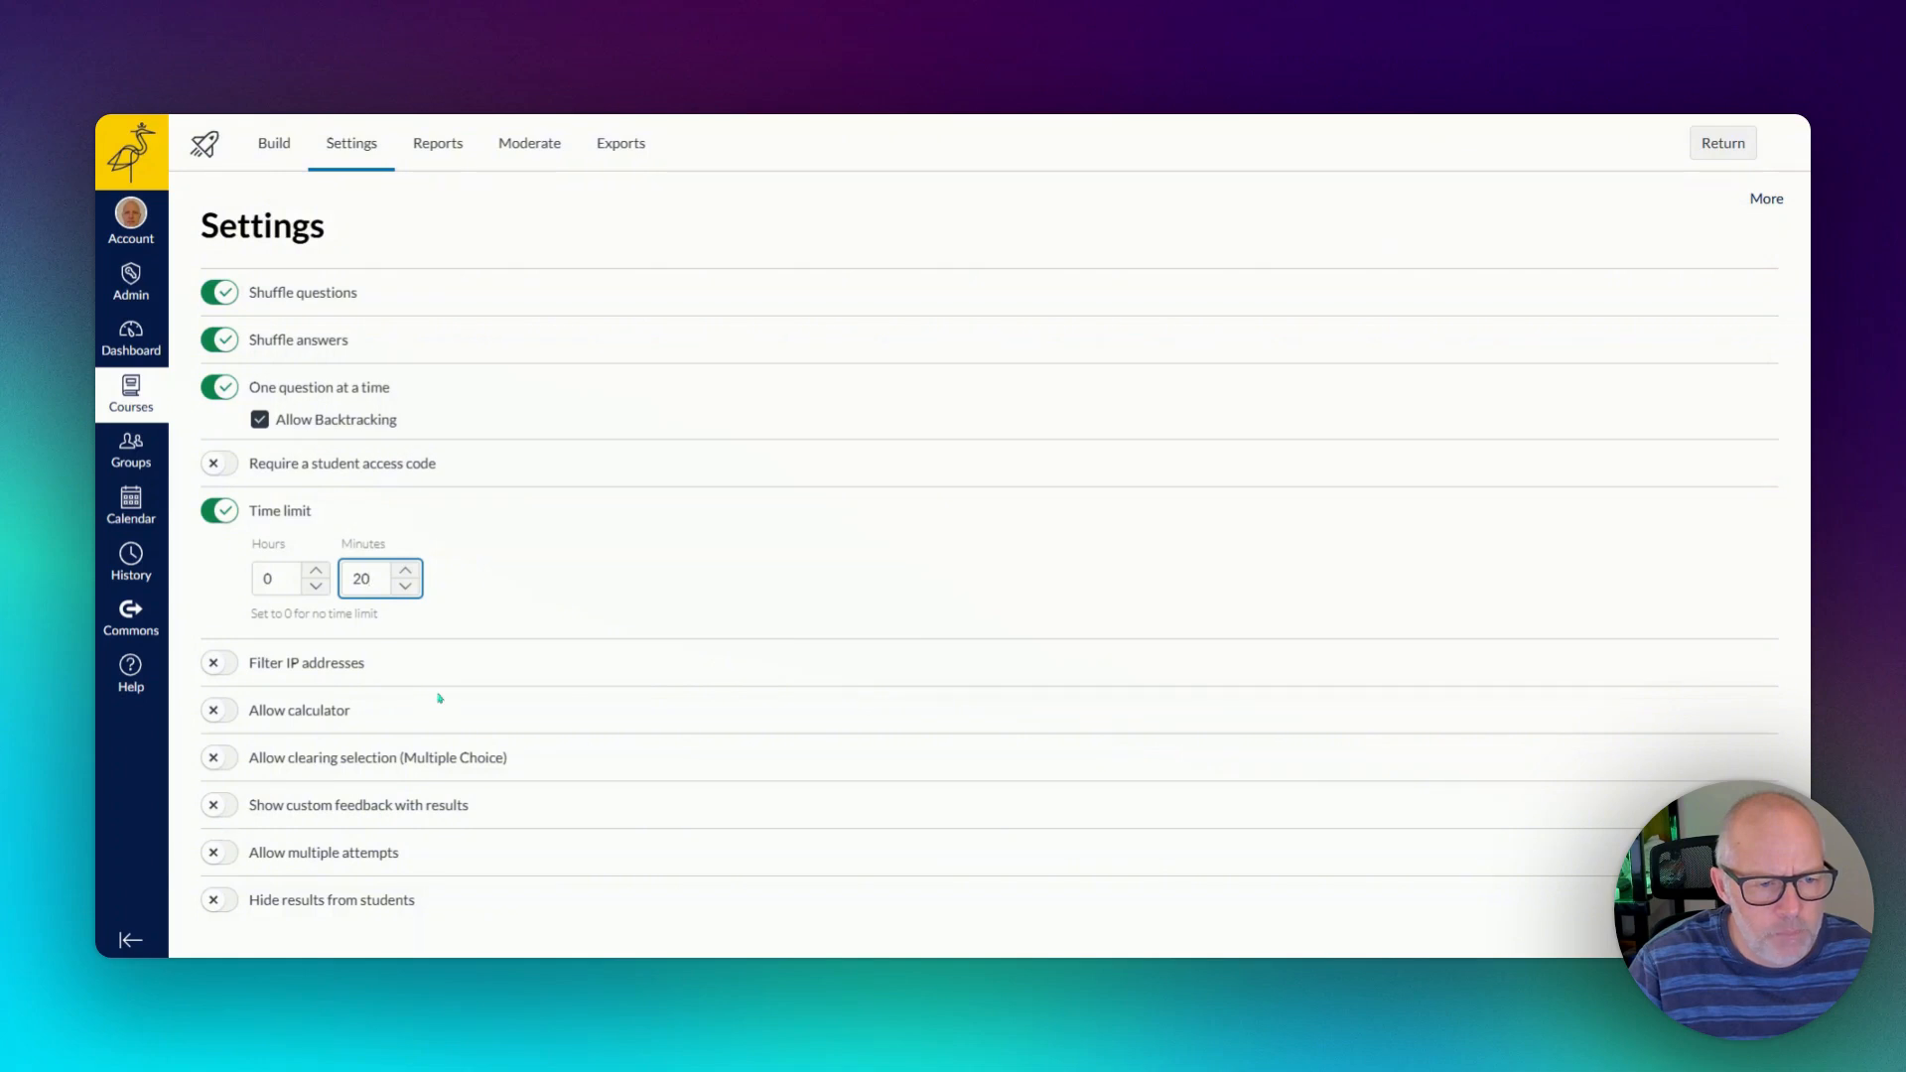
Allow multiple attempts on the quiz, keeping the highest score and permitting unlimited attempts.
{"action": "left_click", "coordinate": [218, 851]}
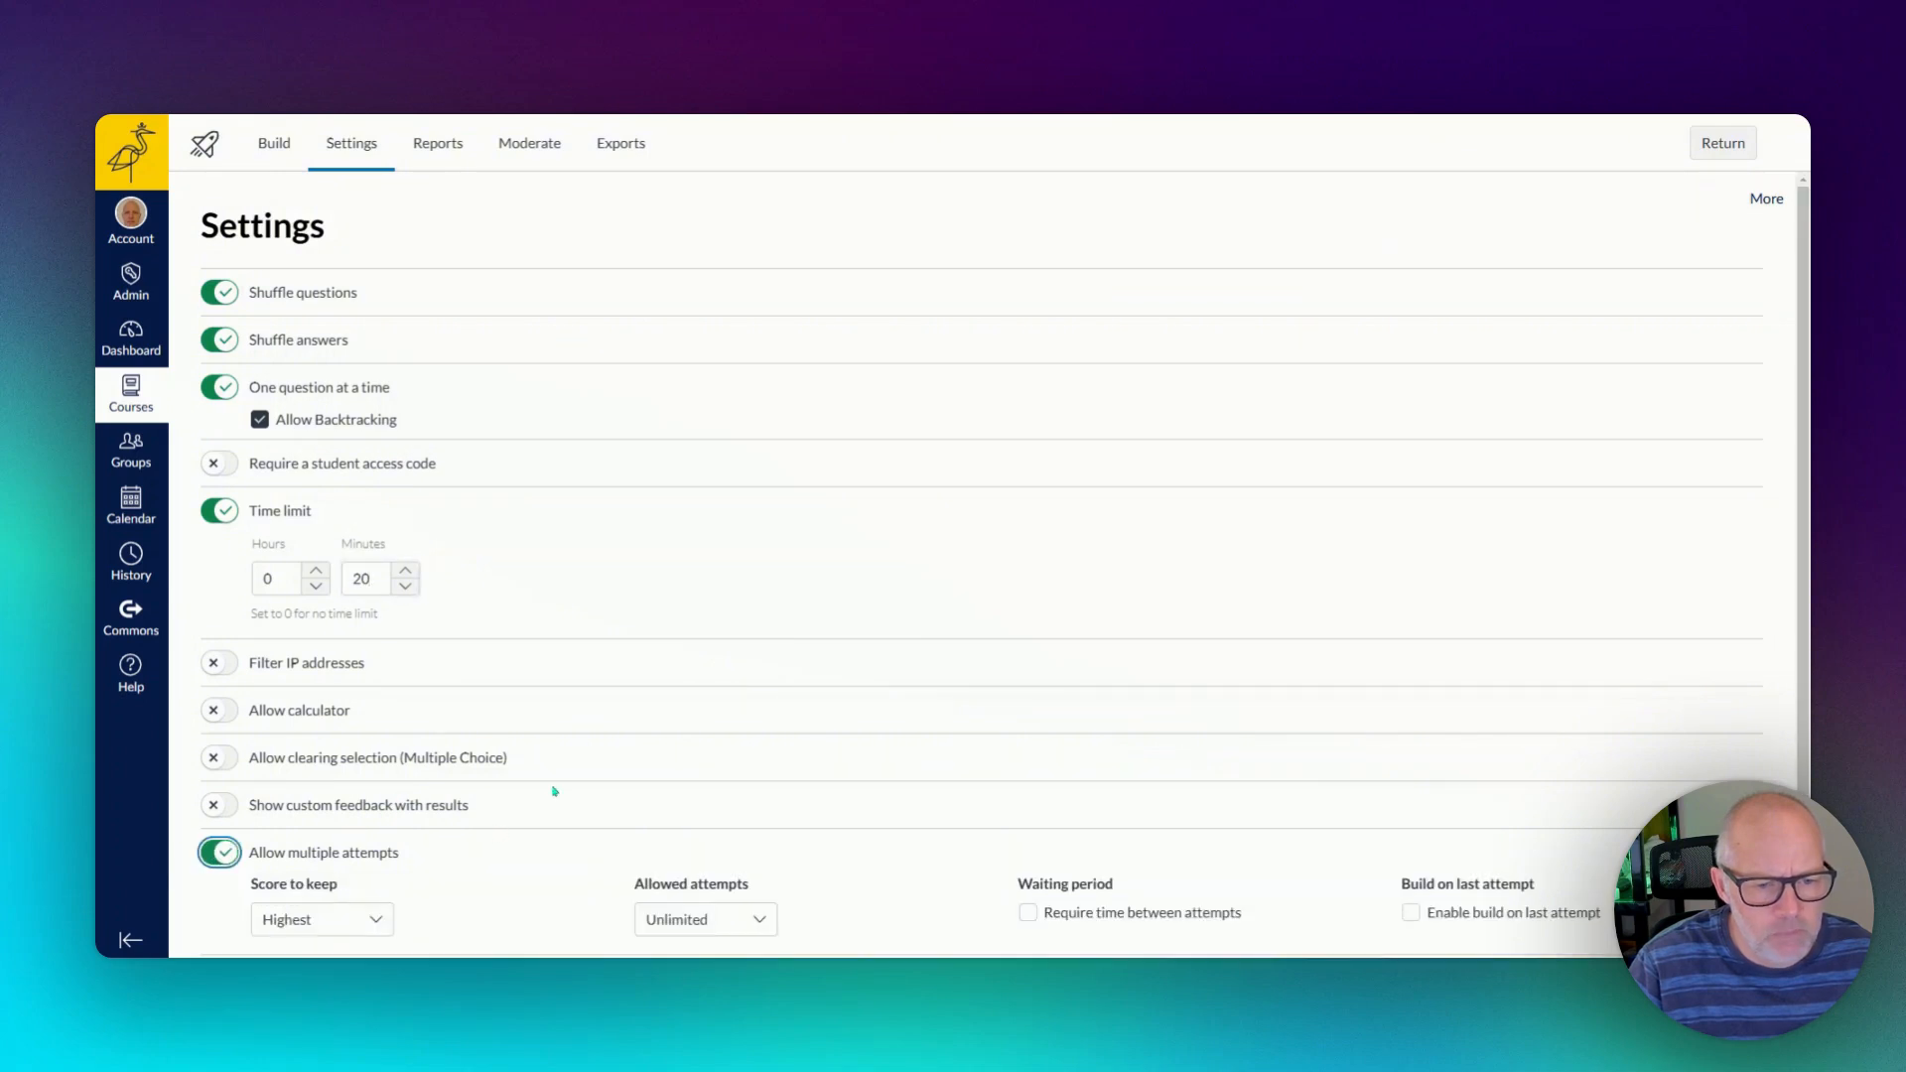
{"action": "scroll", "coordinate": [558, 787], "scroll_direction": "down", "scroll_amount": 1}
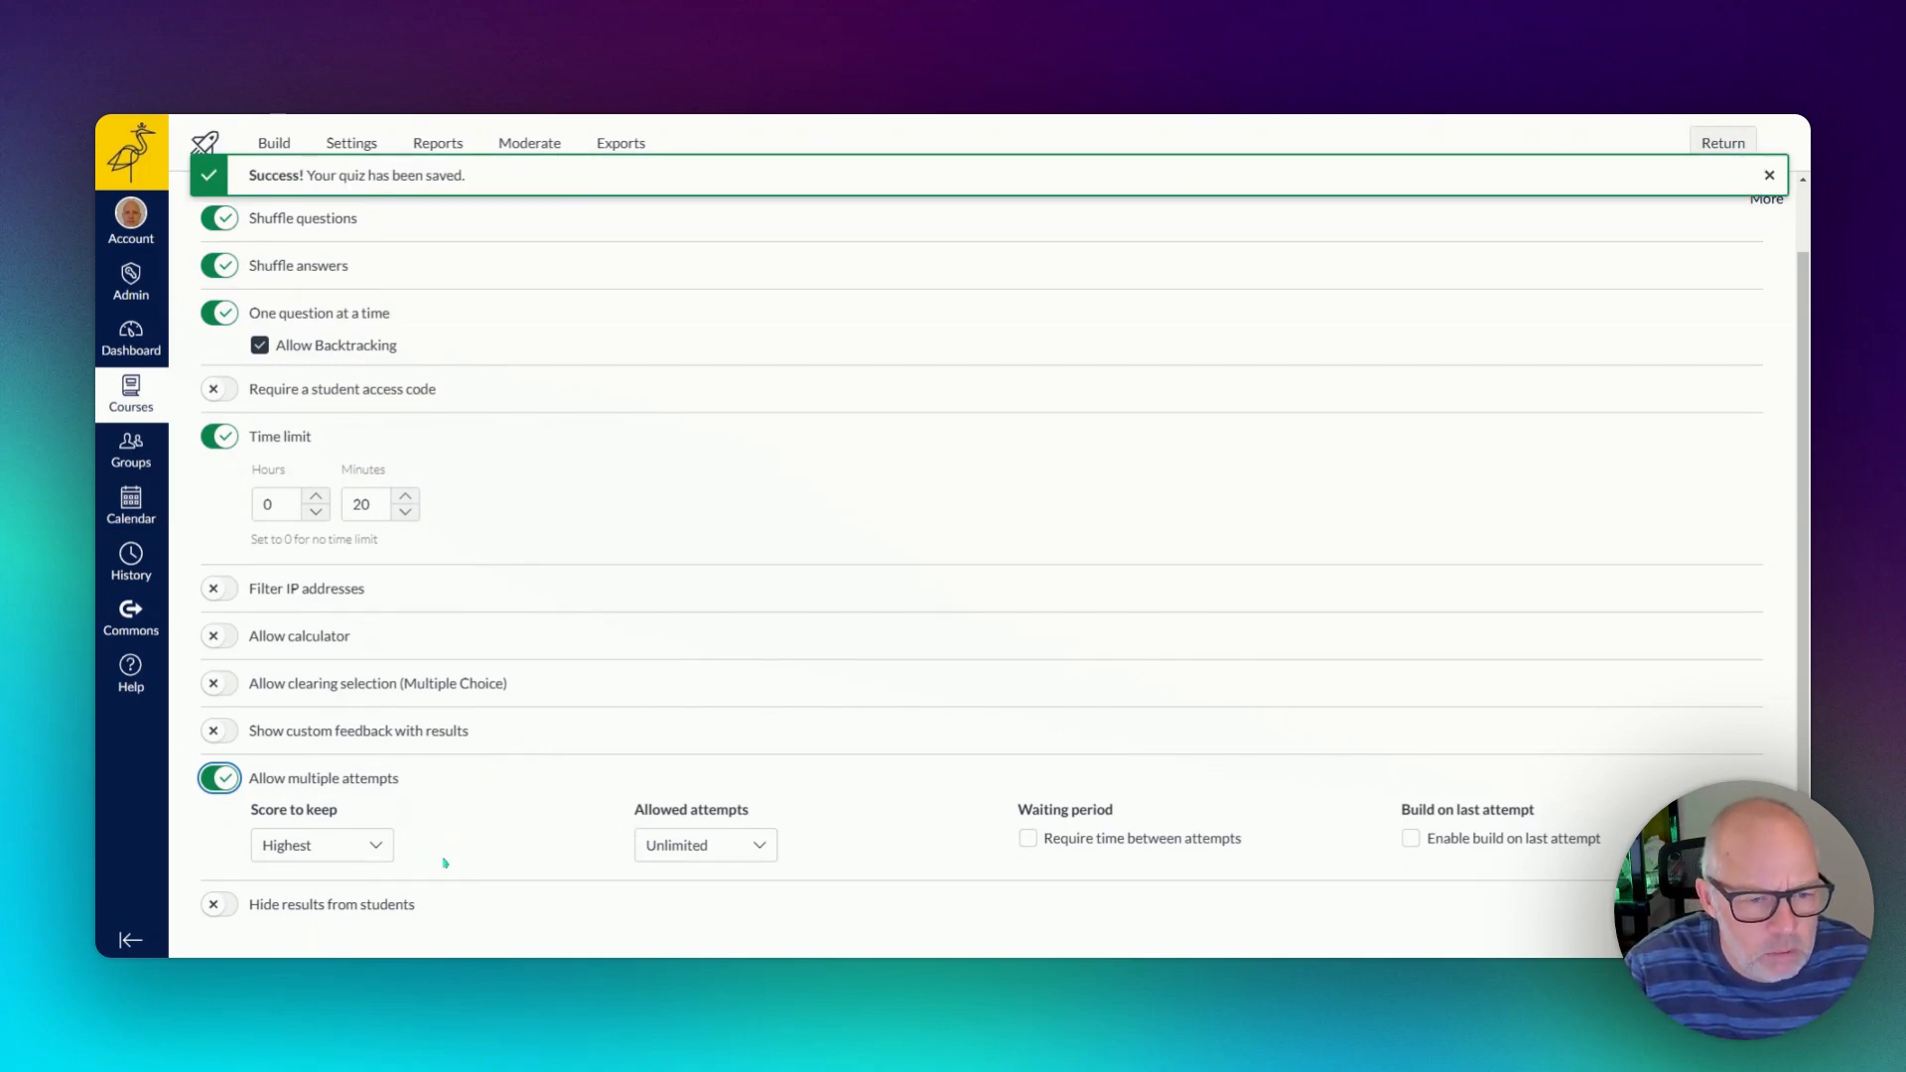
{"action": "left_click", "coordinate": [389, 848]}
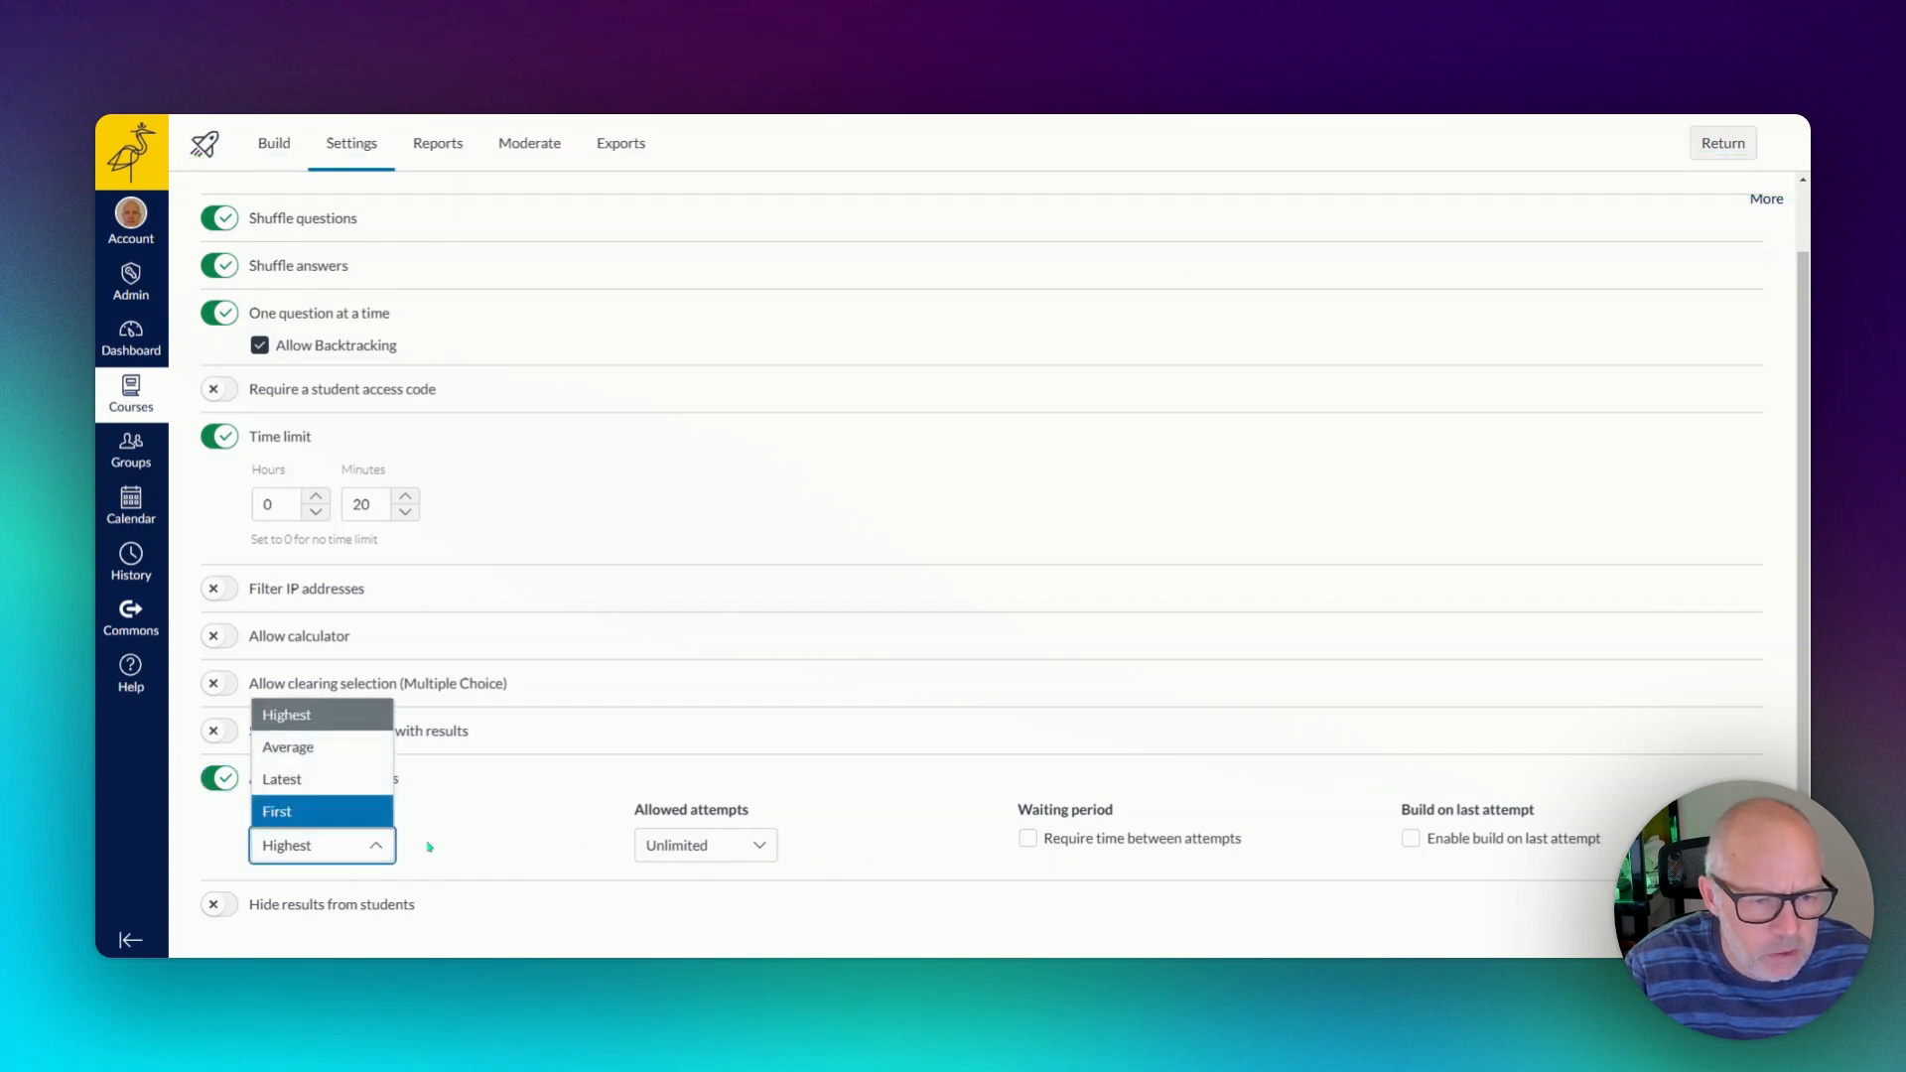
{"action": "left_click", "coordinate": [868, 830]}
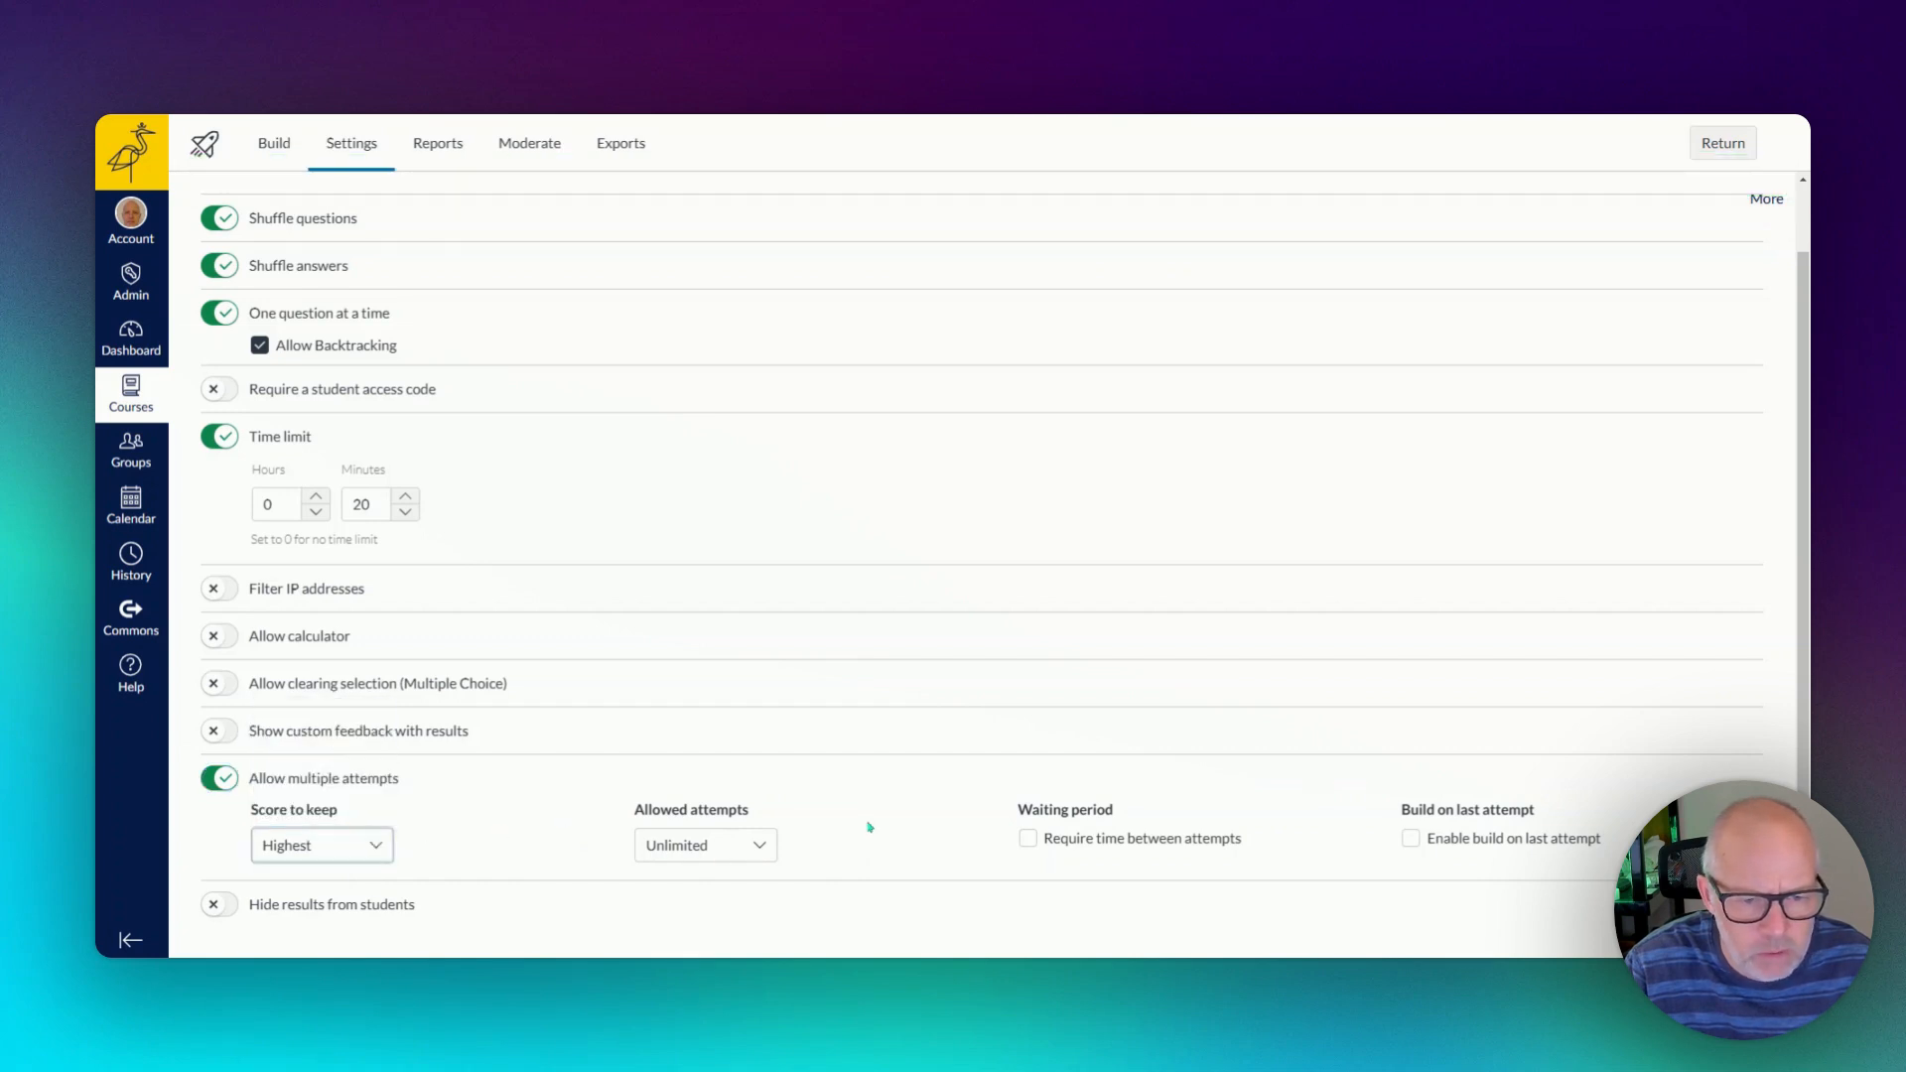
{"action": "left_click", "coordinate": [762, 846]}
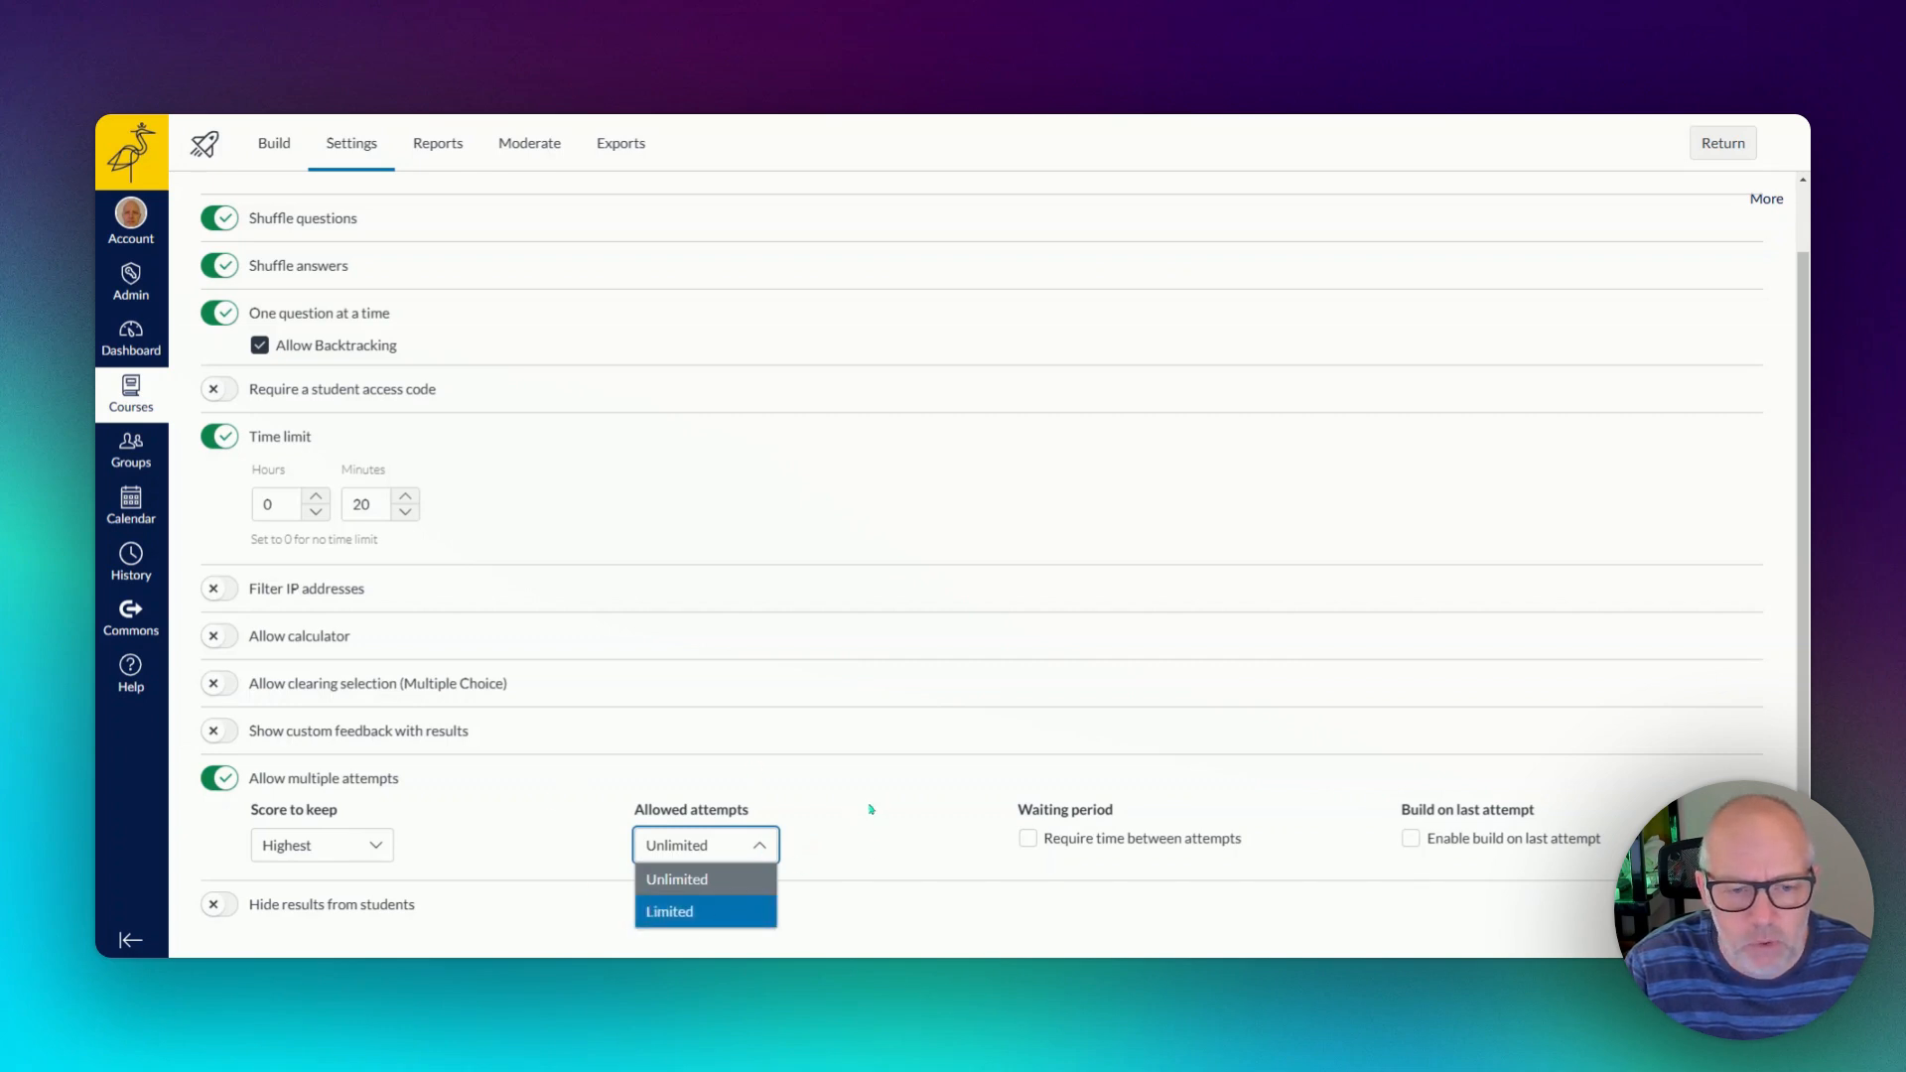
{"action": "left_click", "coordinate": [763, 849]}
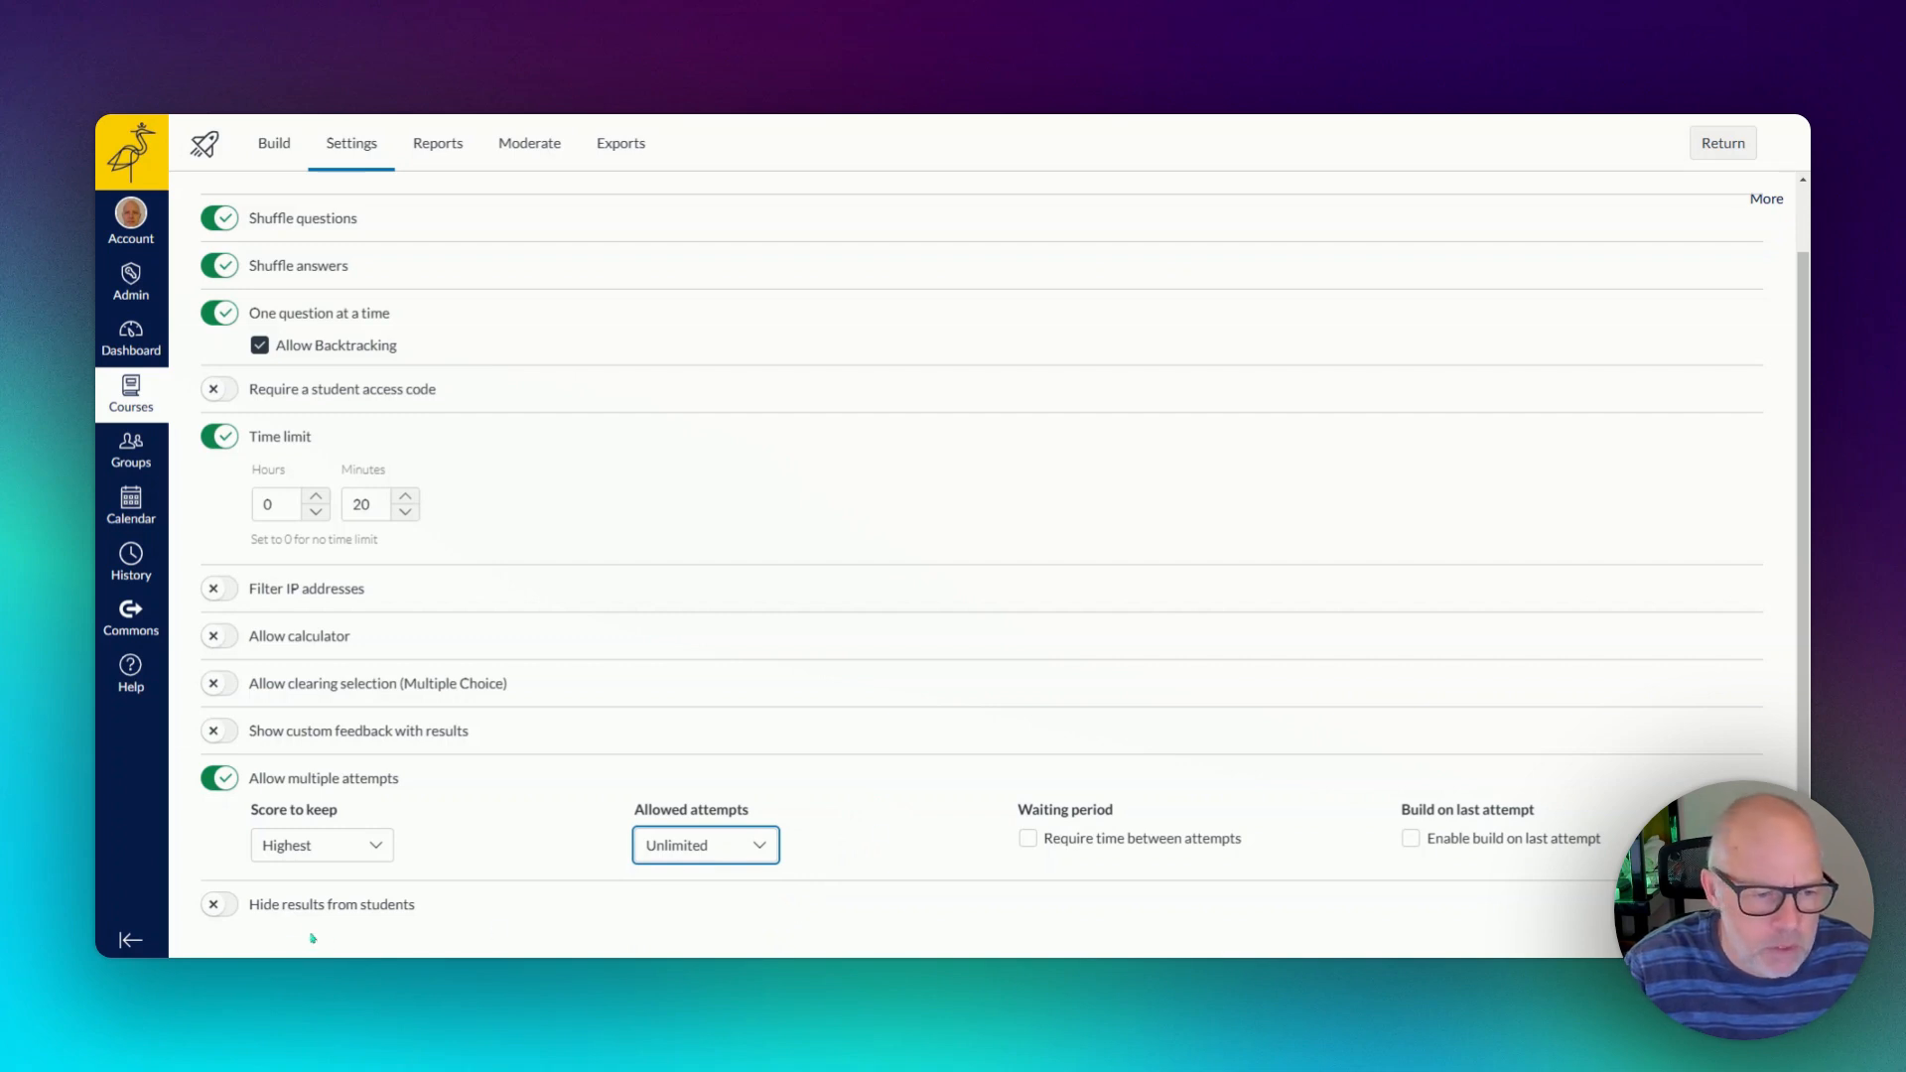
{"action": "left_click", "coordinate": [215, 782]}
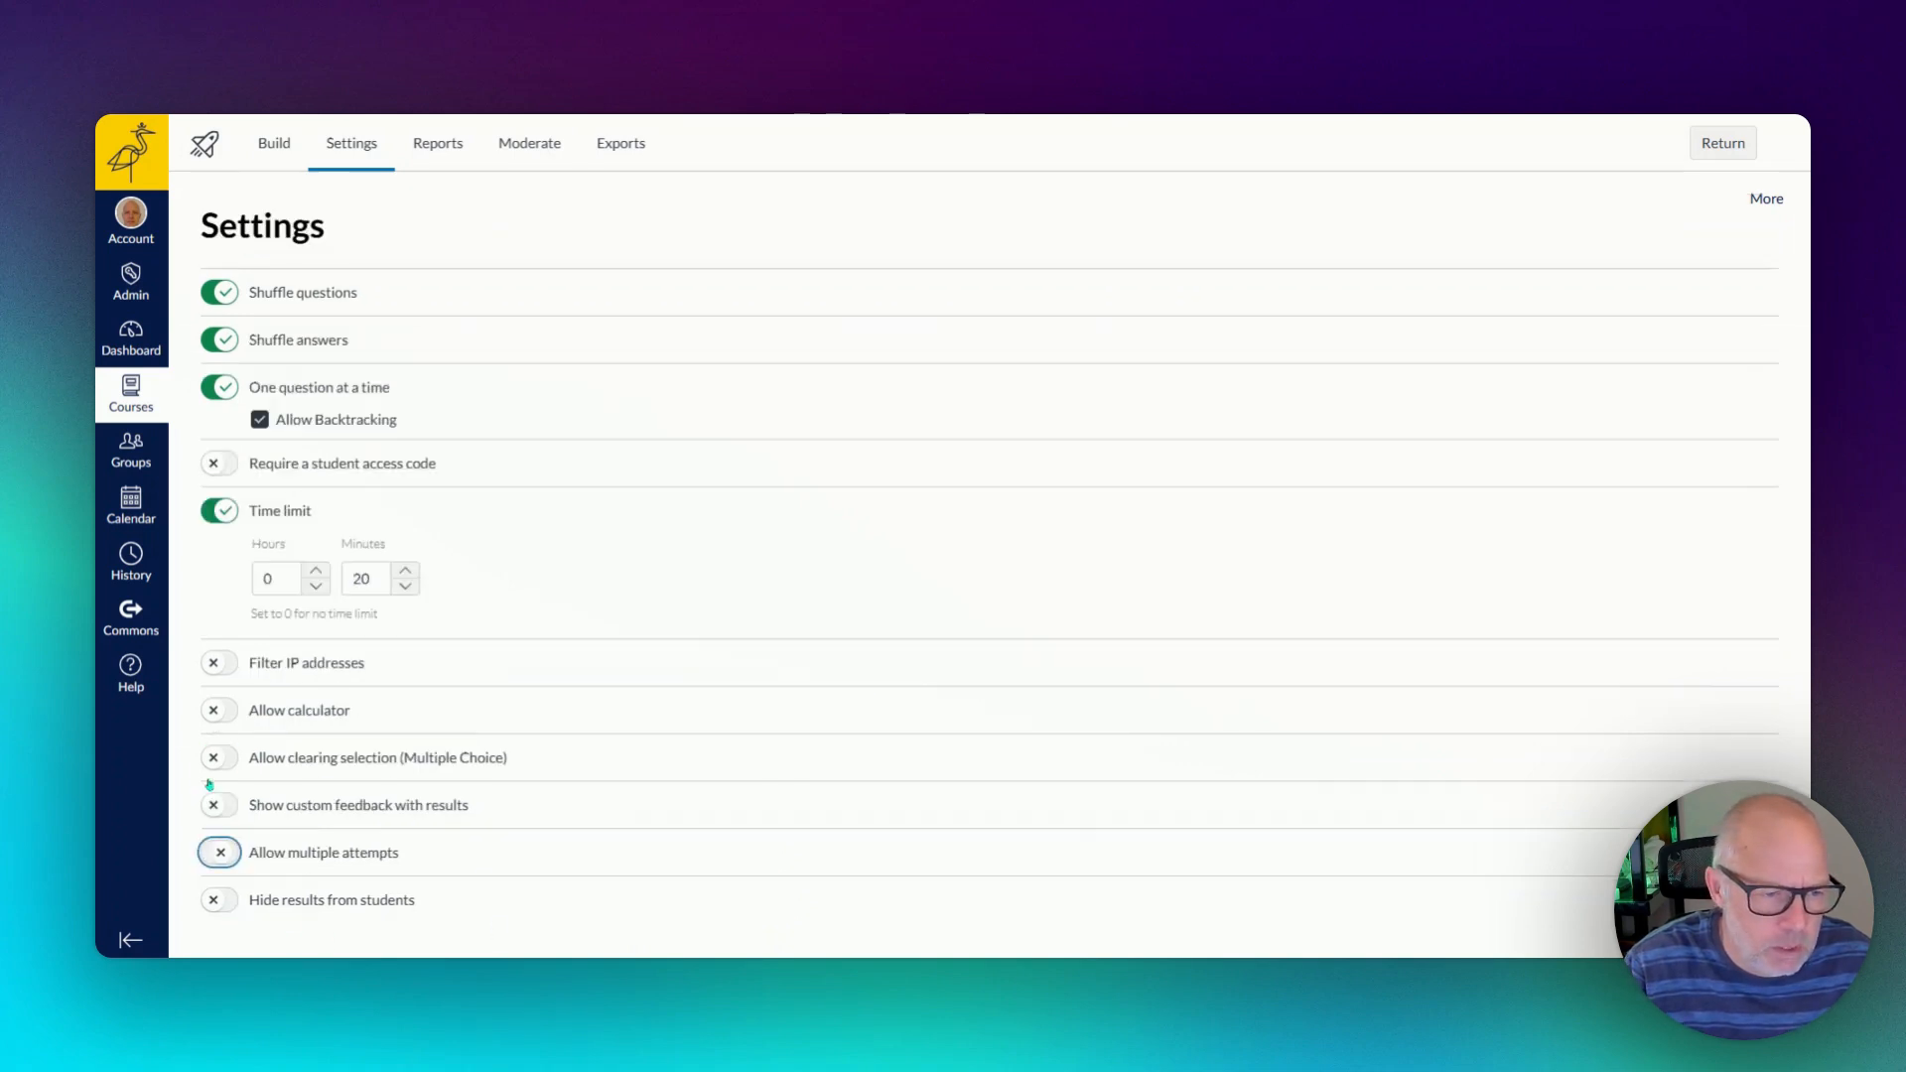
{"action": "left_click", "coordinate": [226, 856]}
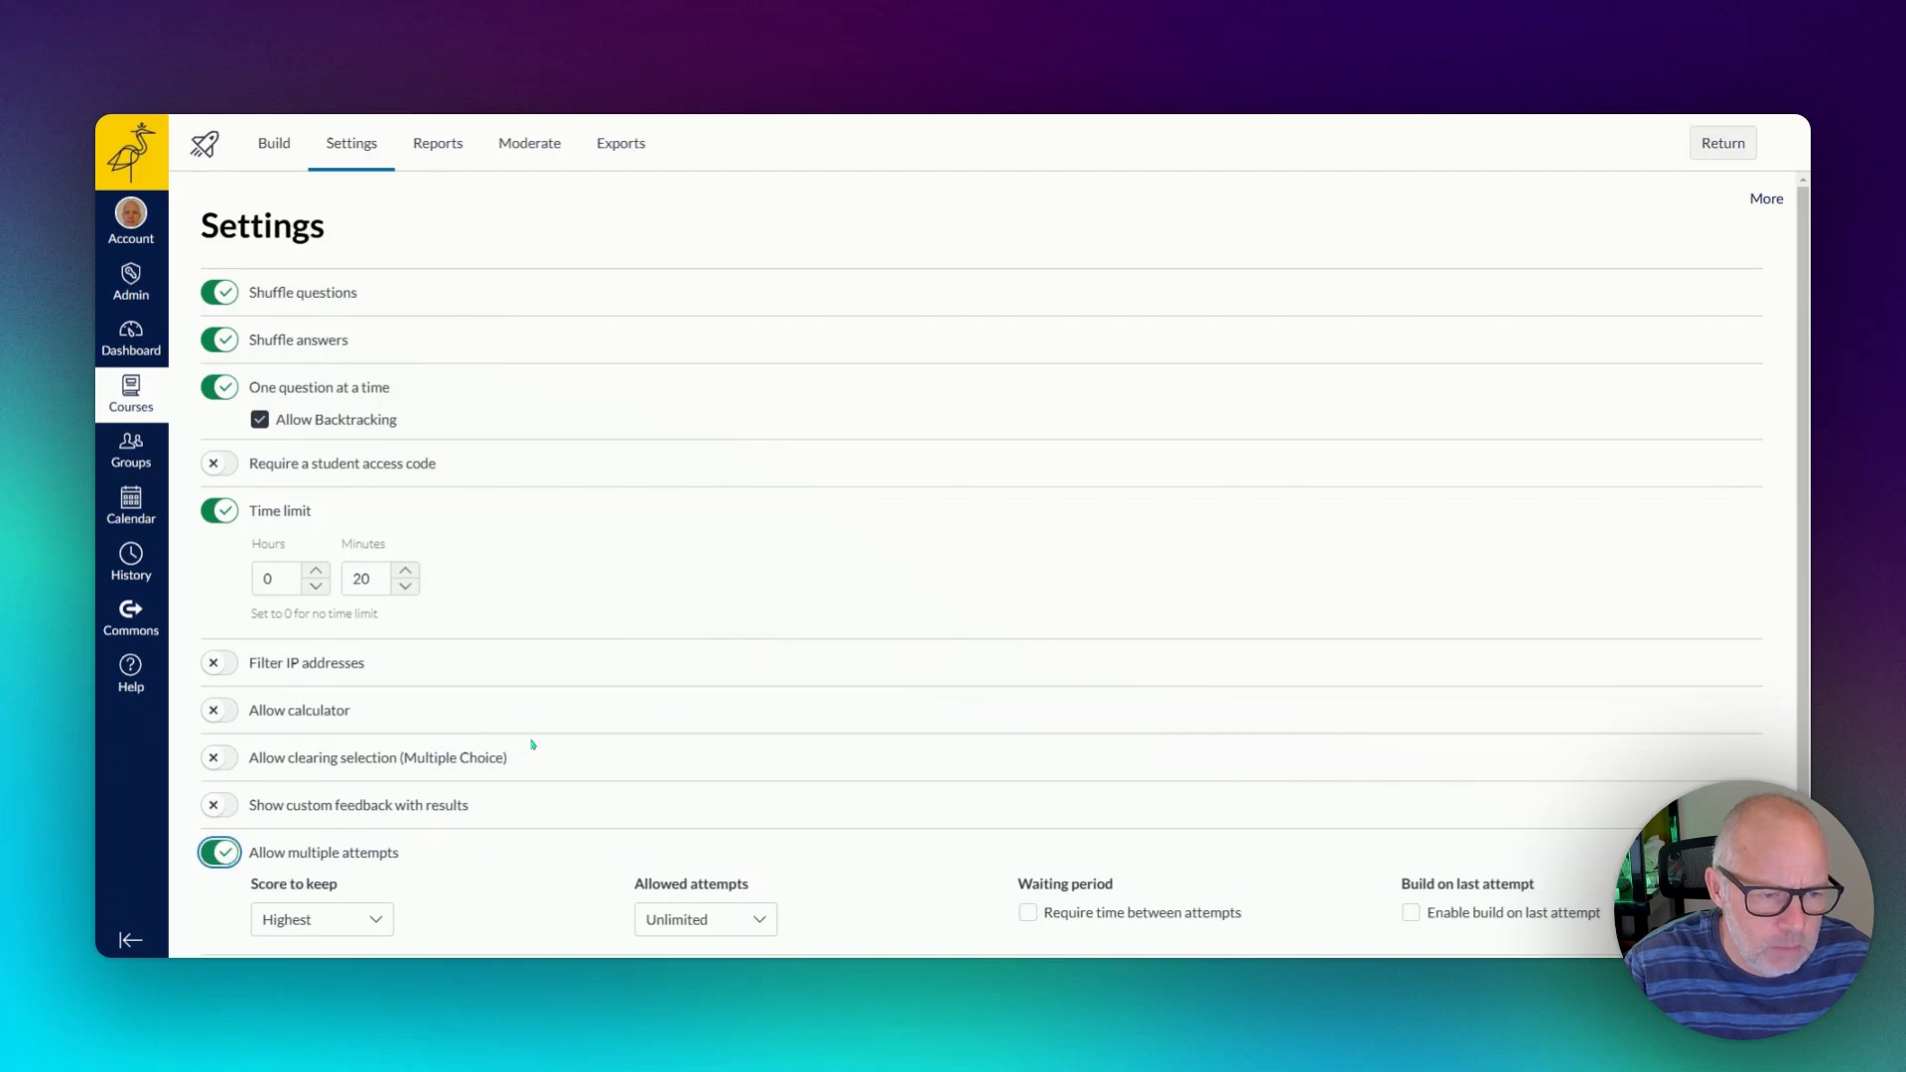
{"action": "scroll", "coordinate": [536, 745], "scroll_direction": "down", "scroll_amount": 2}
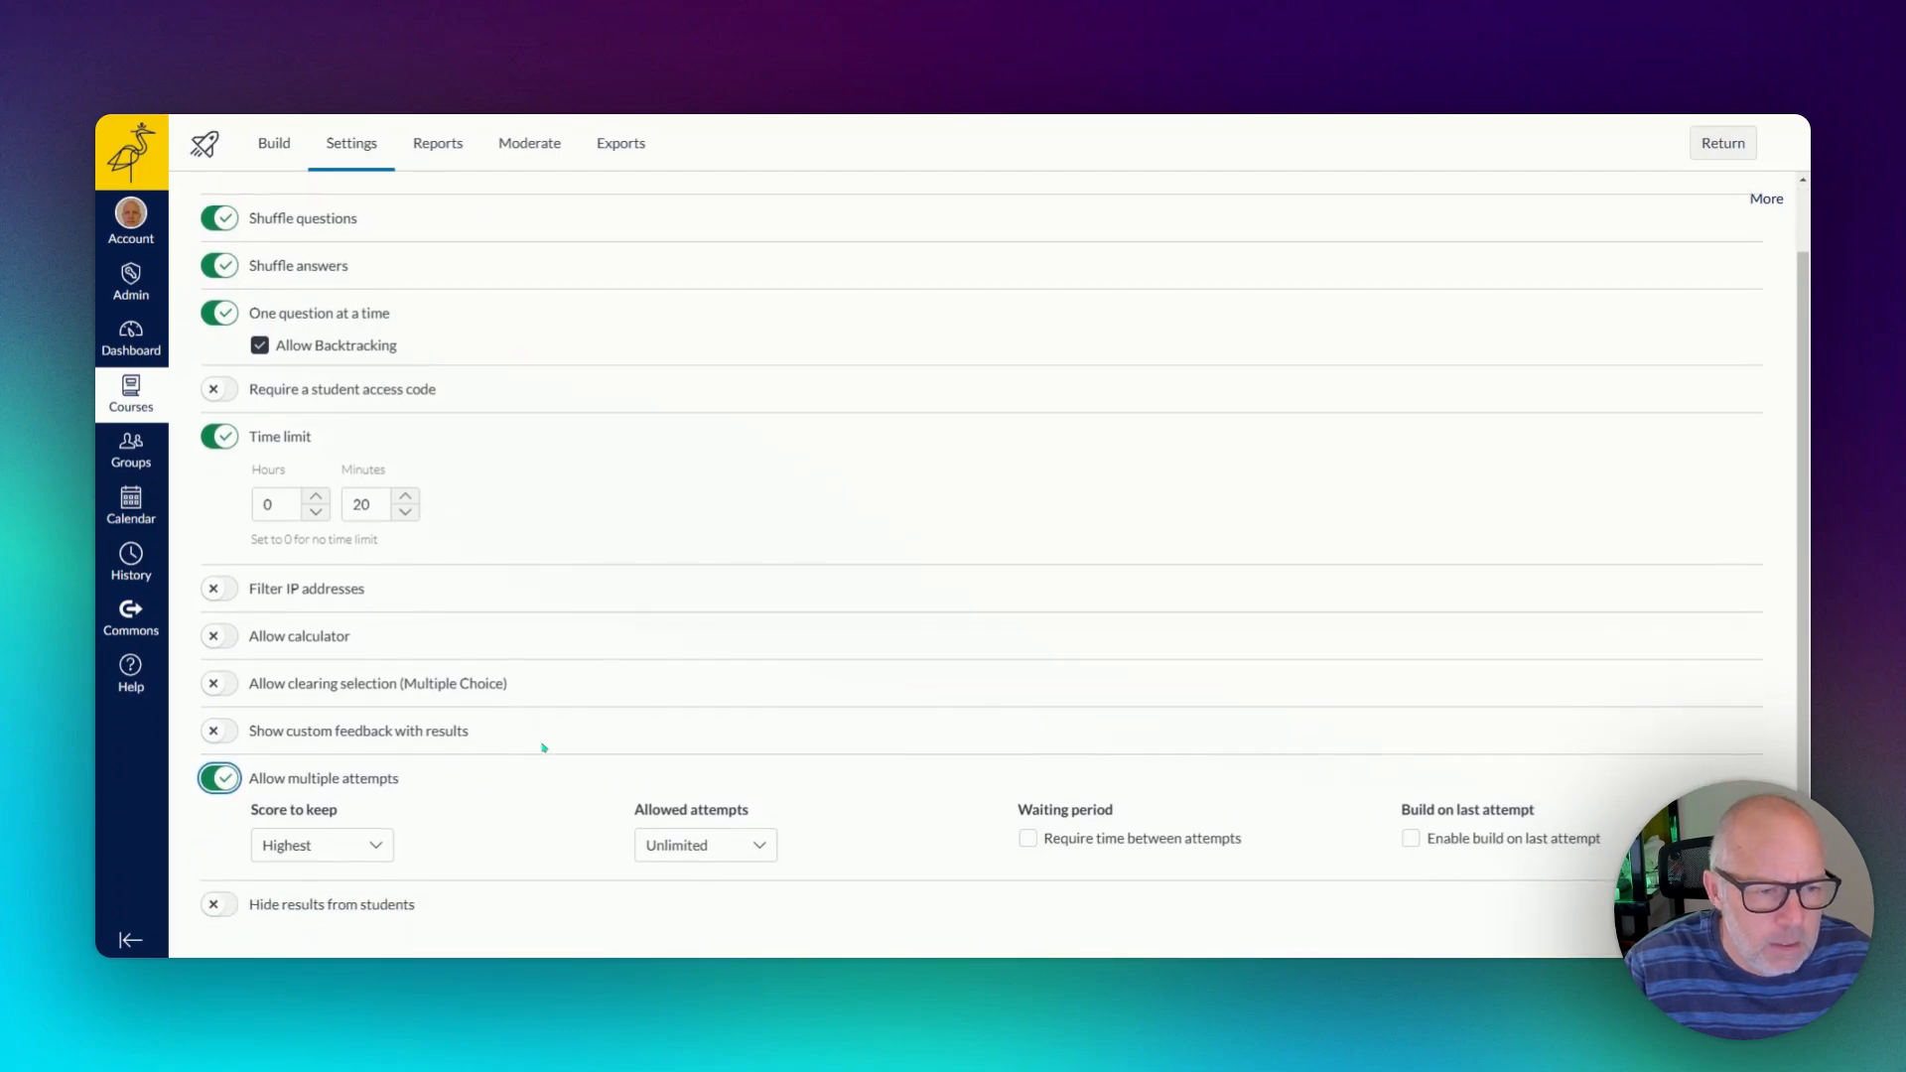
Hide results from students but show questions and student responses for all attempts, and leave the quiz builder.
{"action": "left_click", "coordinate": [223, 907]}
{"action": "scroll", "coordinate": [496, 794], "scroll_direction": "down", "scroll_amount": 2}
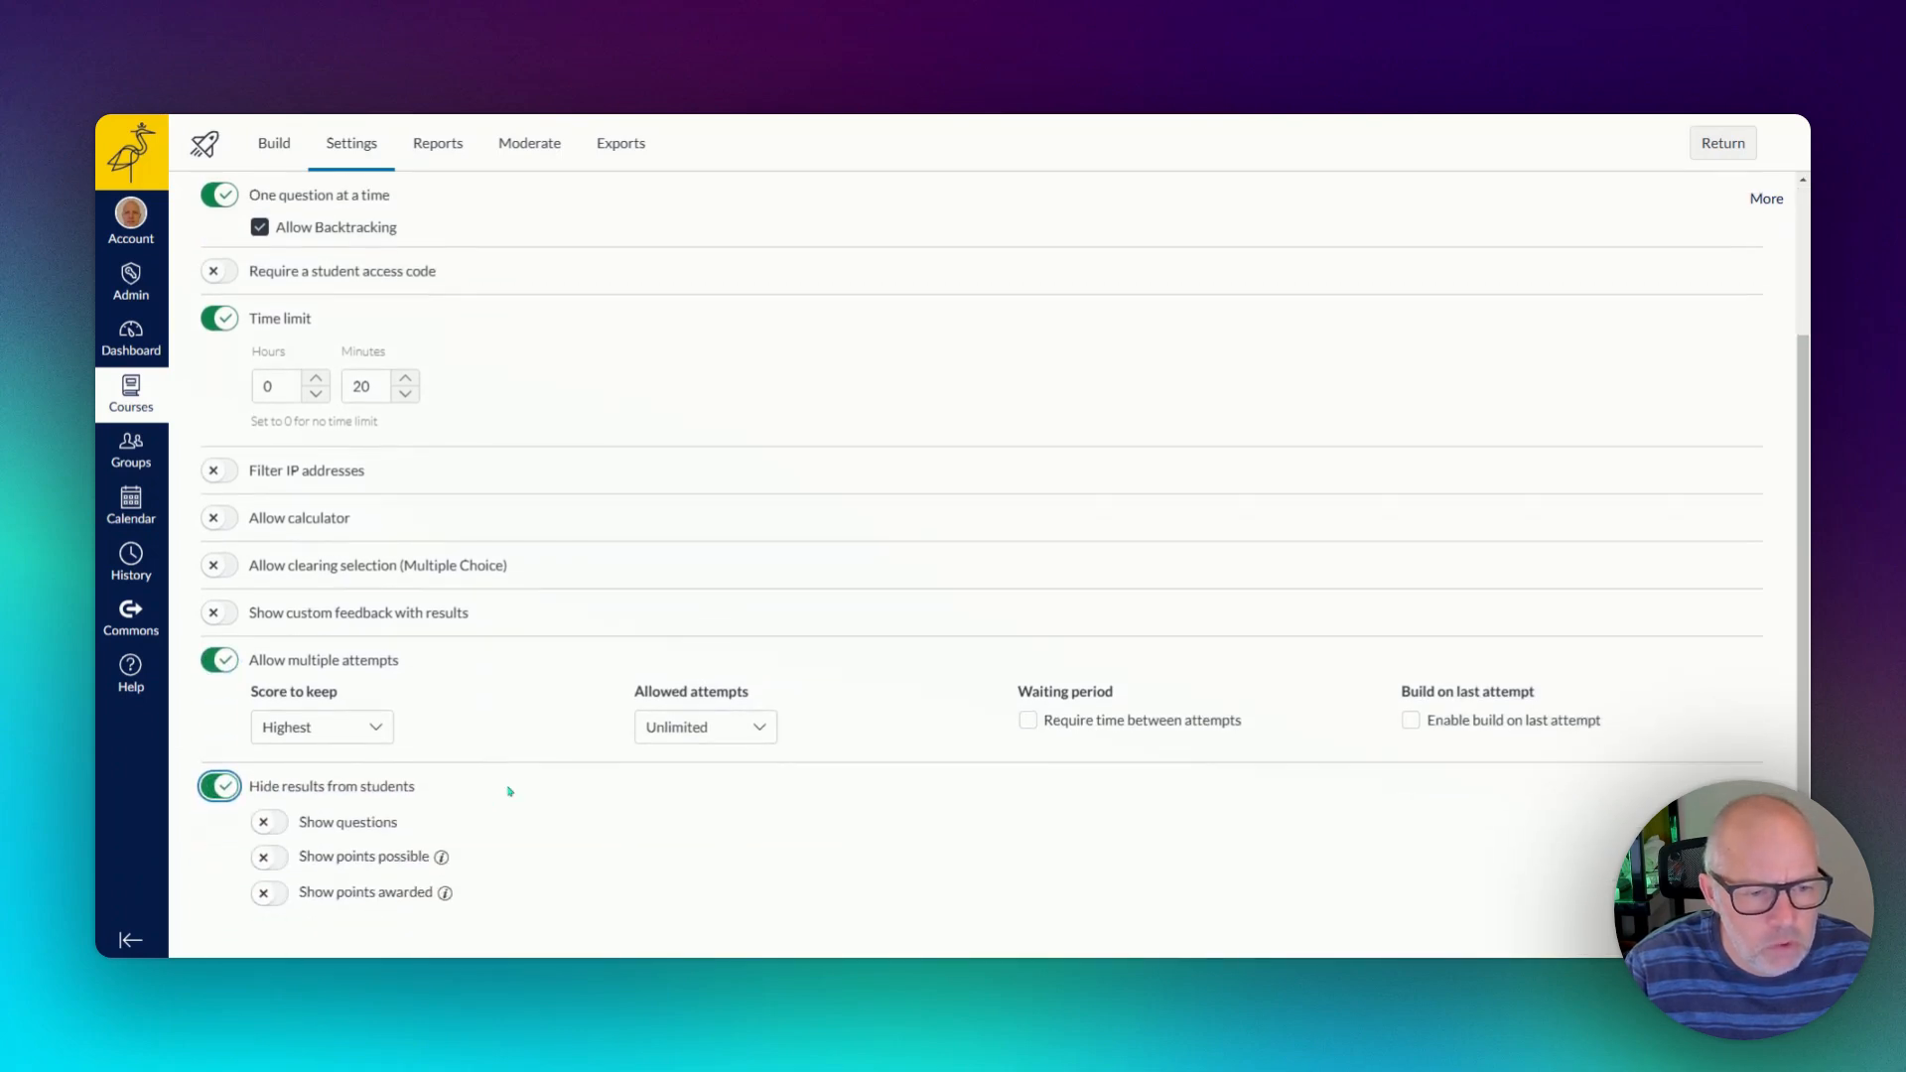
{"action": "left_click", "coordinate": [268, 822]}
{"action": "scroll", "coordinate": [433, 829], "scroll_direction": "down", "scroll_amount": 1}
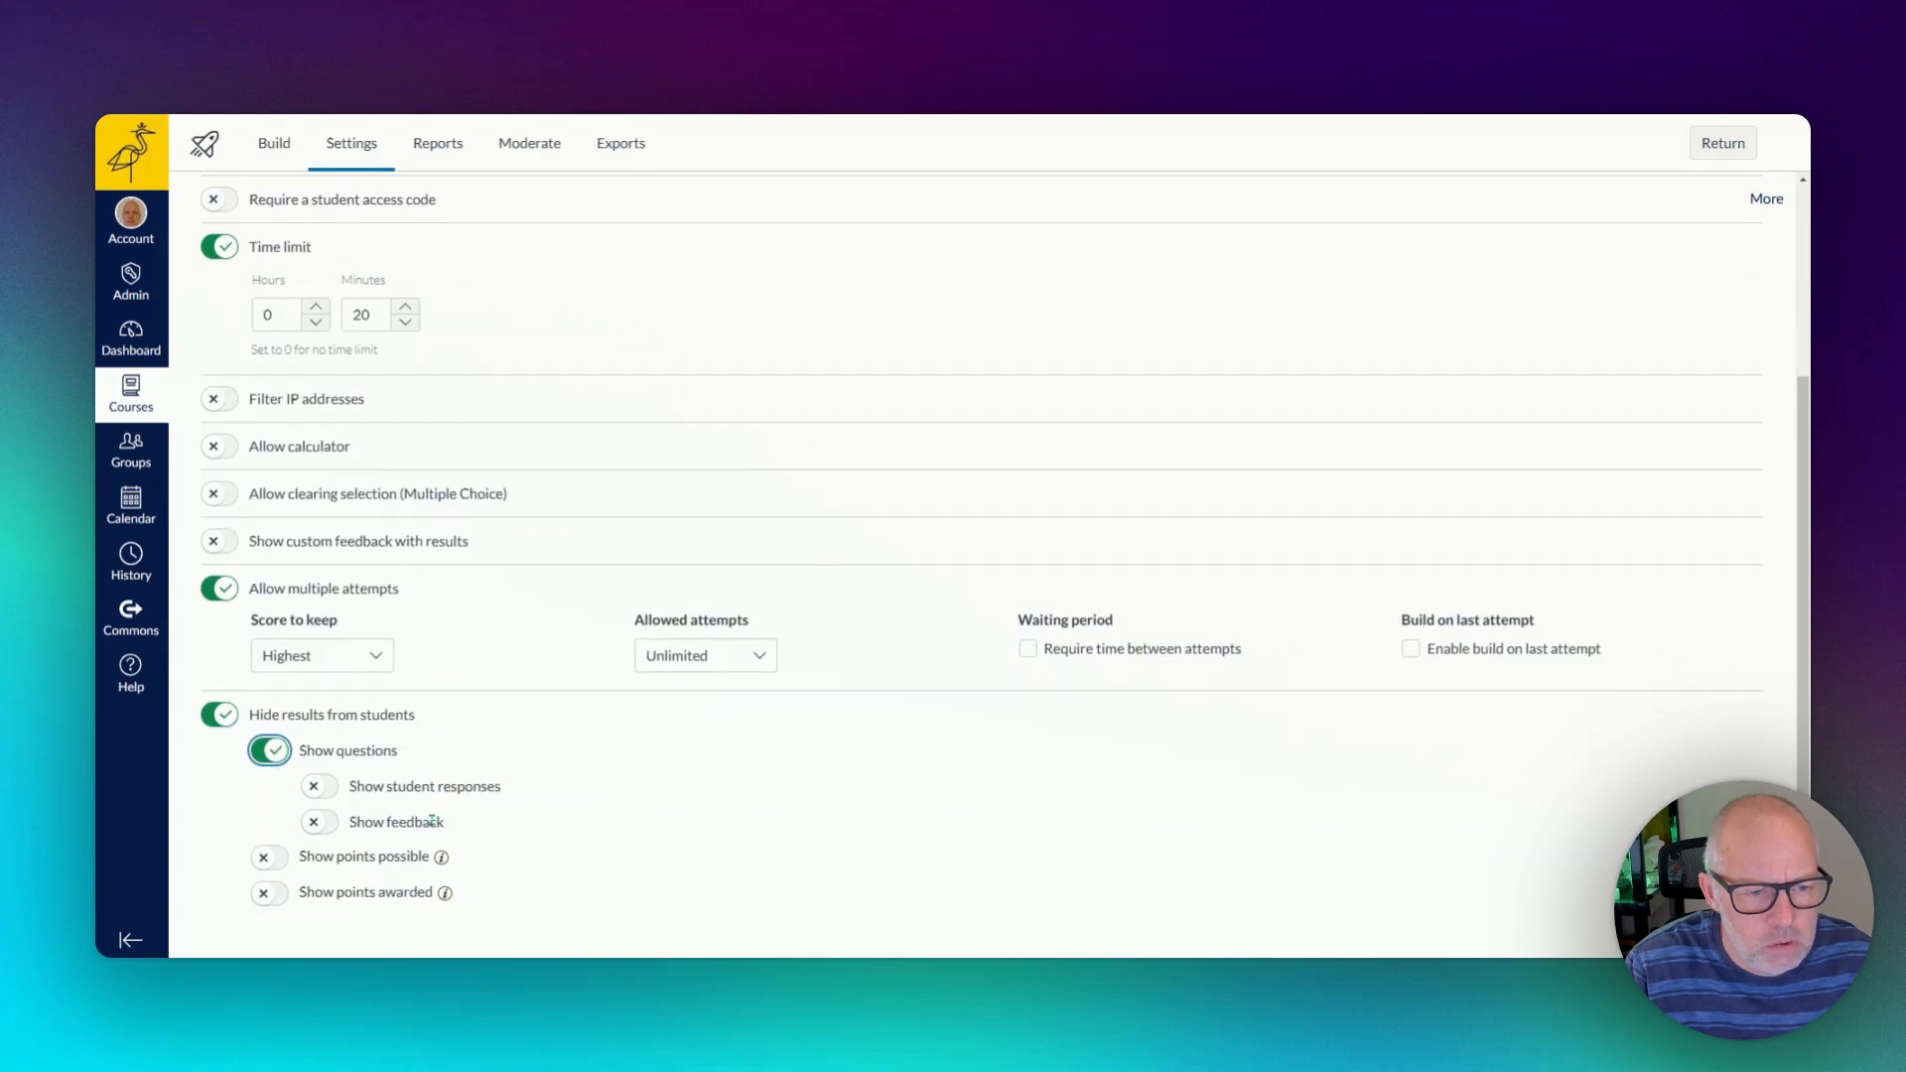
{"action": "left_click", "coordinate": [319, 786]}
{"action": "scroll", "coordinate": [416, 838], "scroll_direction": "down", "scroll_amount": 4}
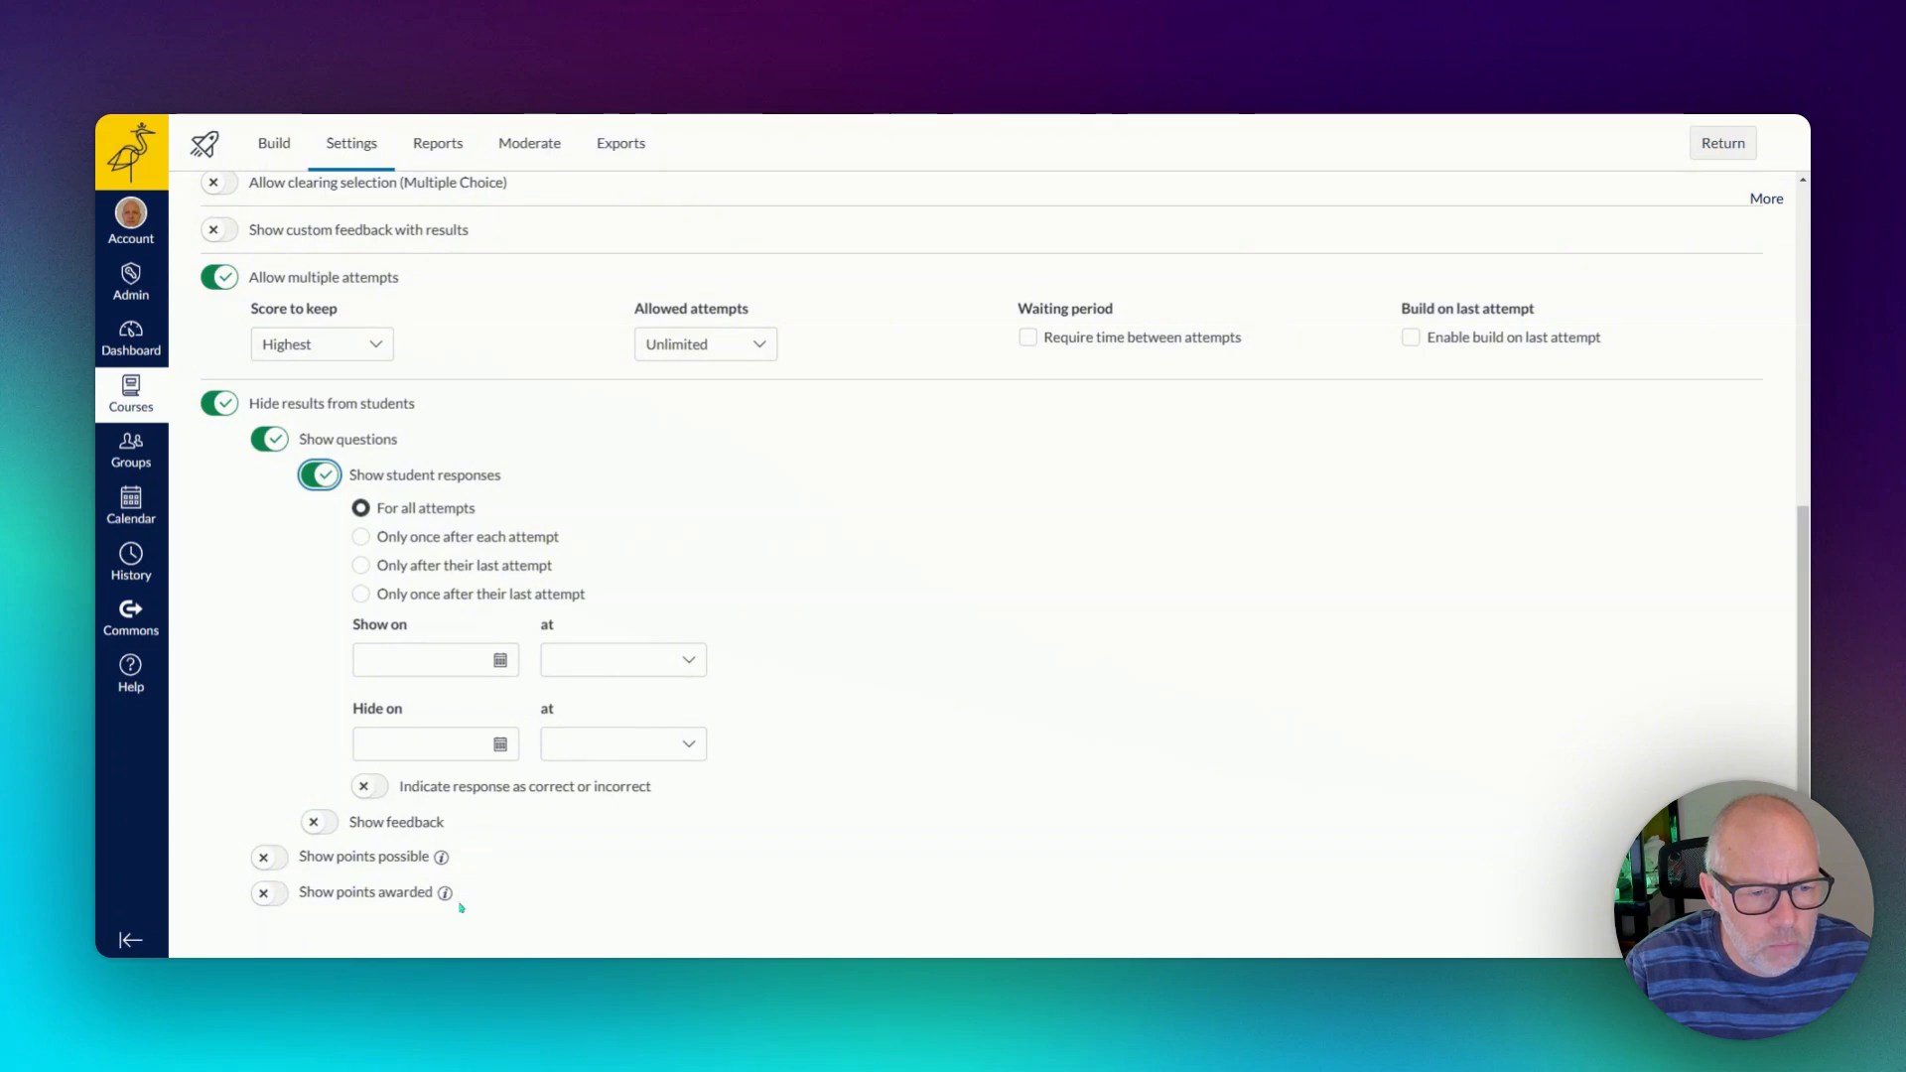
{"action": "mouse_move", "coordinate": [431, 854]}
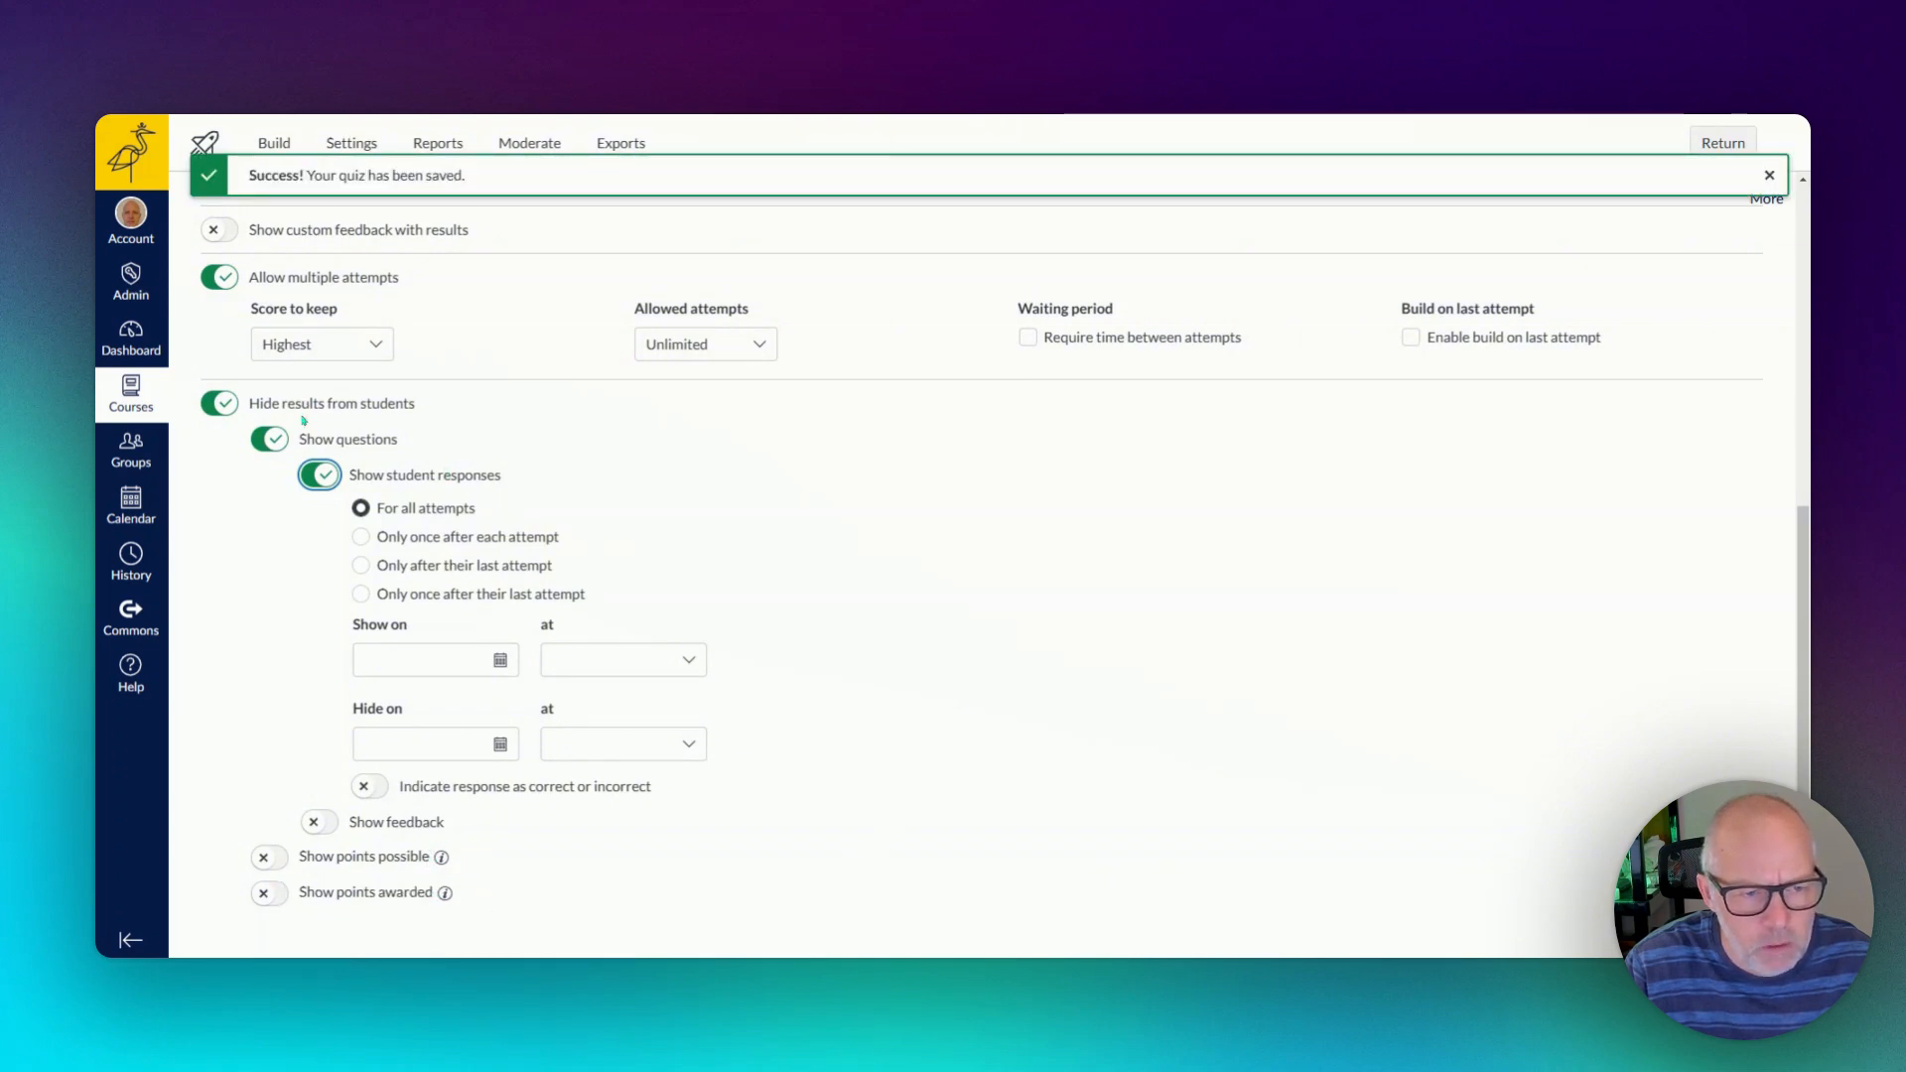
{"action": "scroll", "coordinate": [906, 553], "scroll_direction": "up", "scroll_amount": 6}
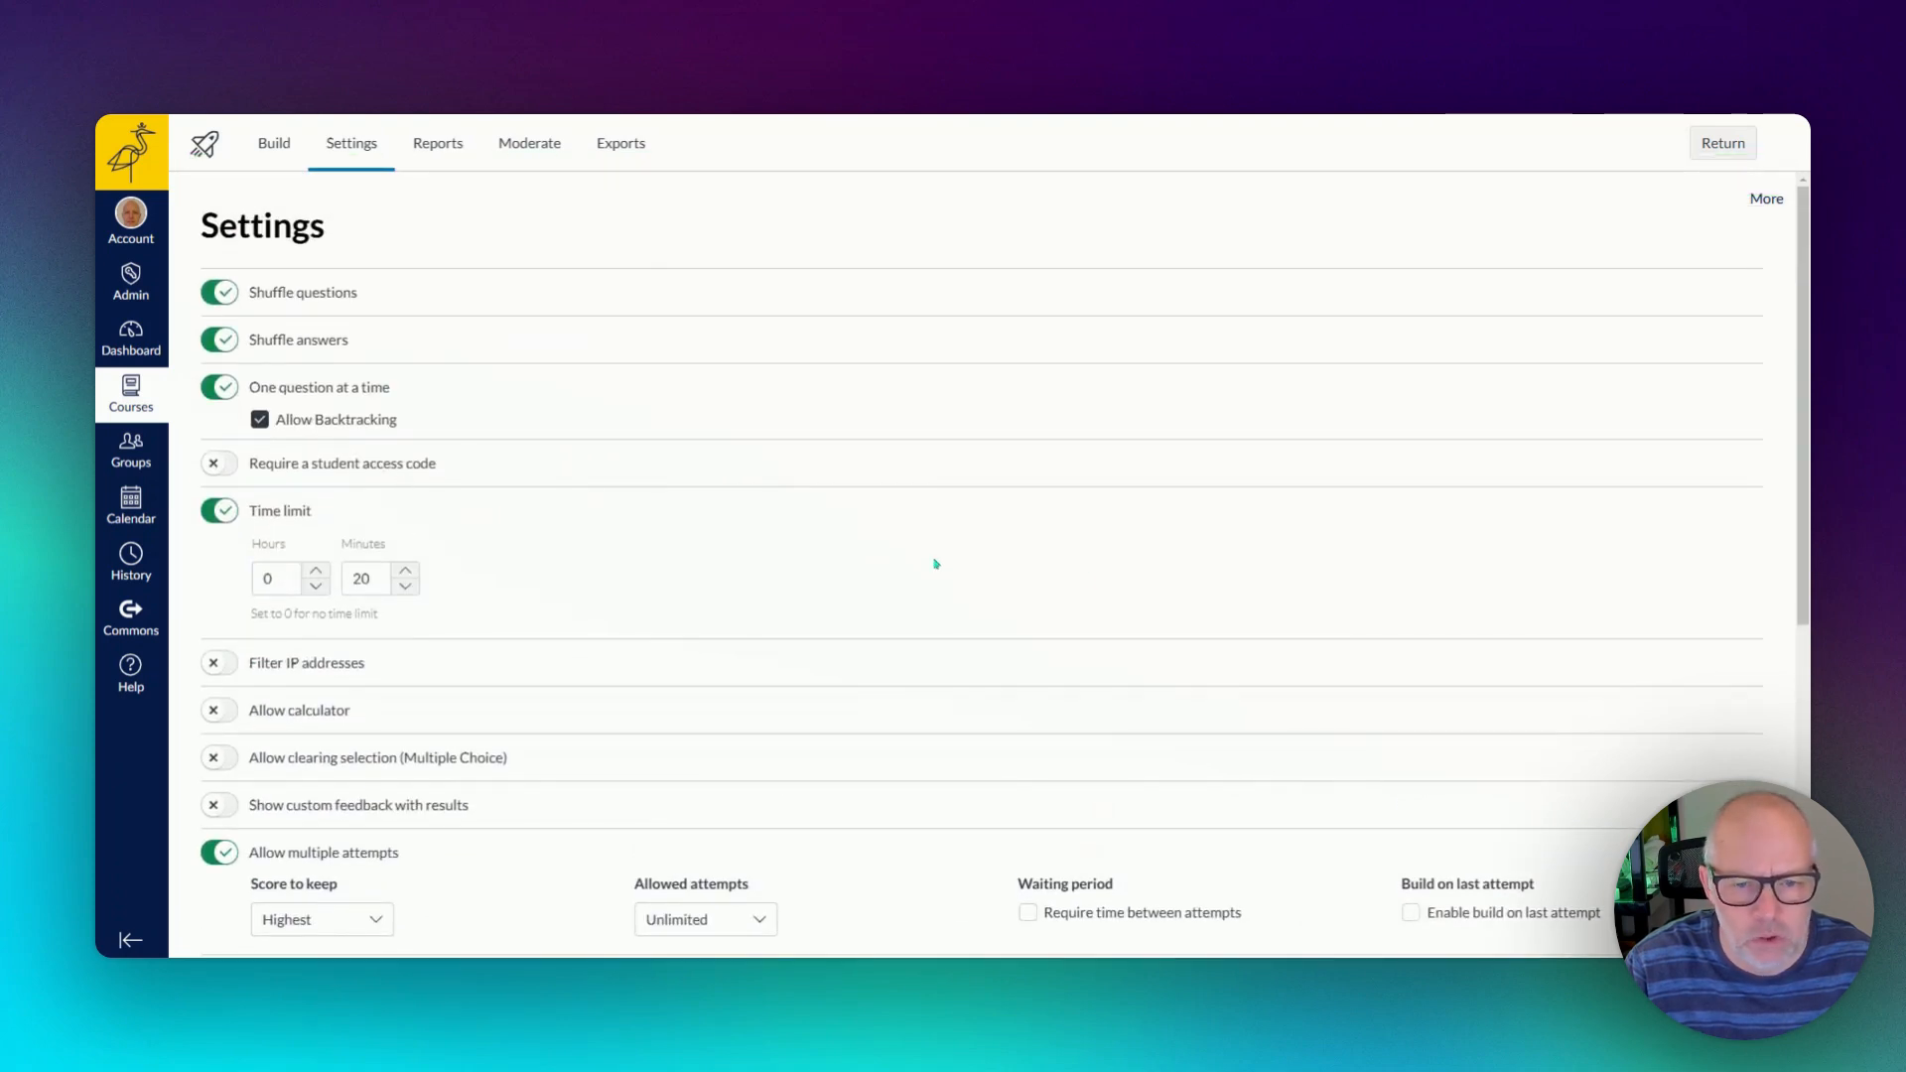
{"action": "left_click", "coordinate": [1721, 145]}
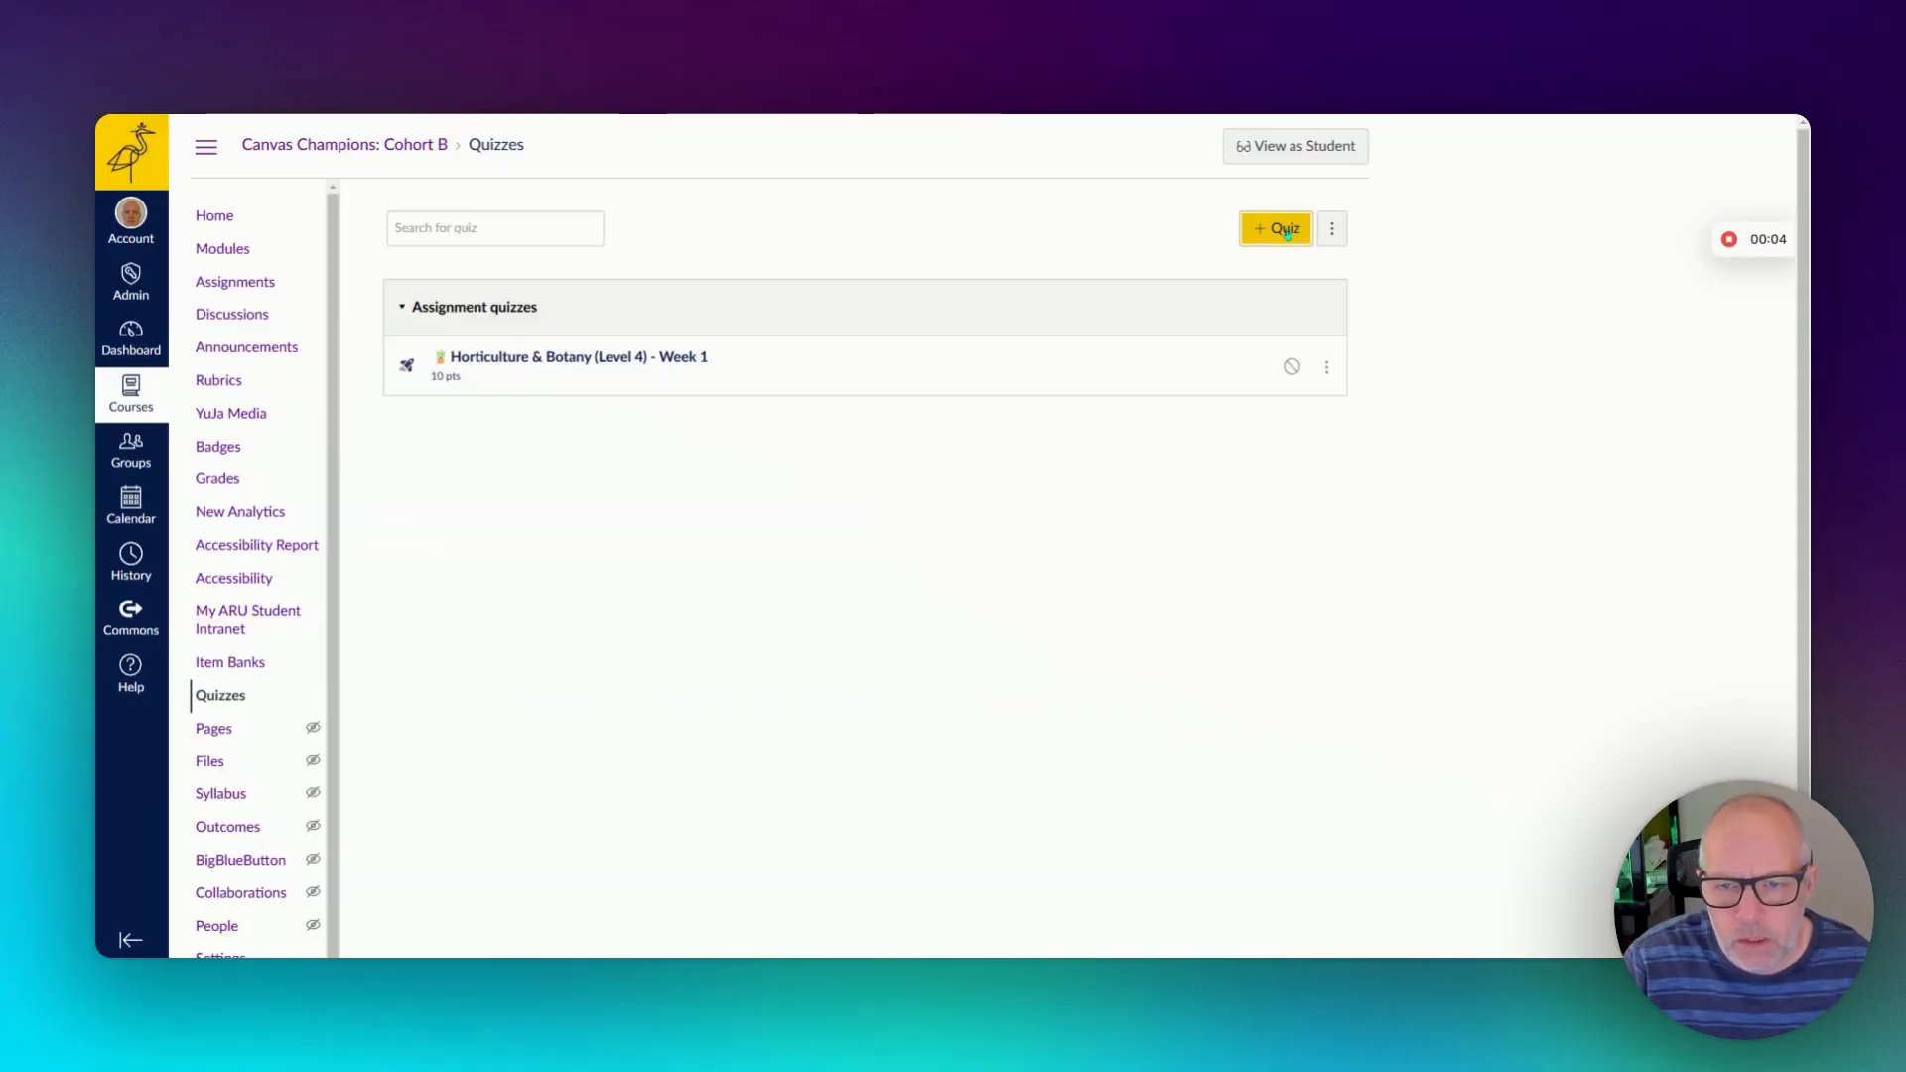
Create a new quiz named "Horticulture & Botany (Level 5) - Week 1".
{"action": "left_click", "coordinate": [1285, 230]}
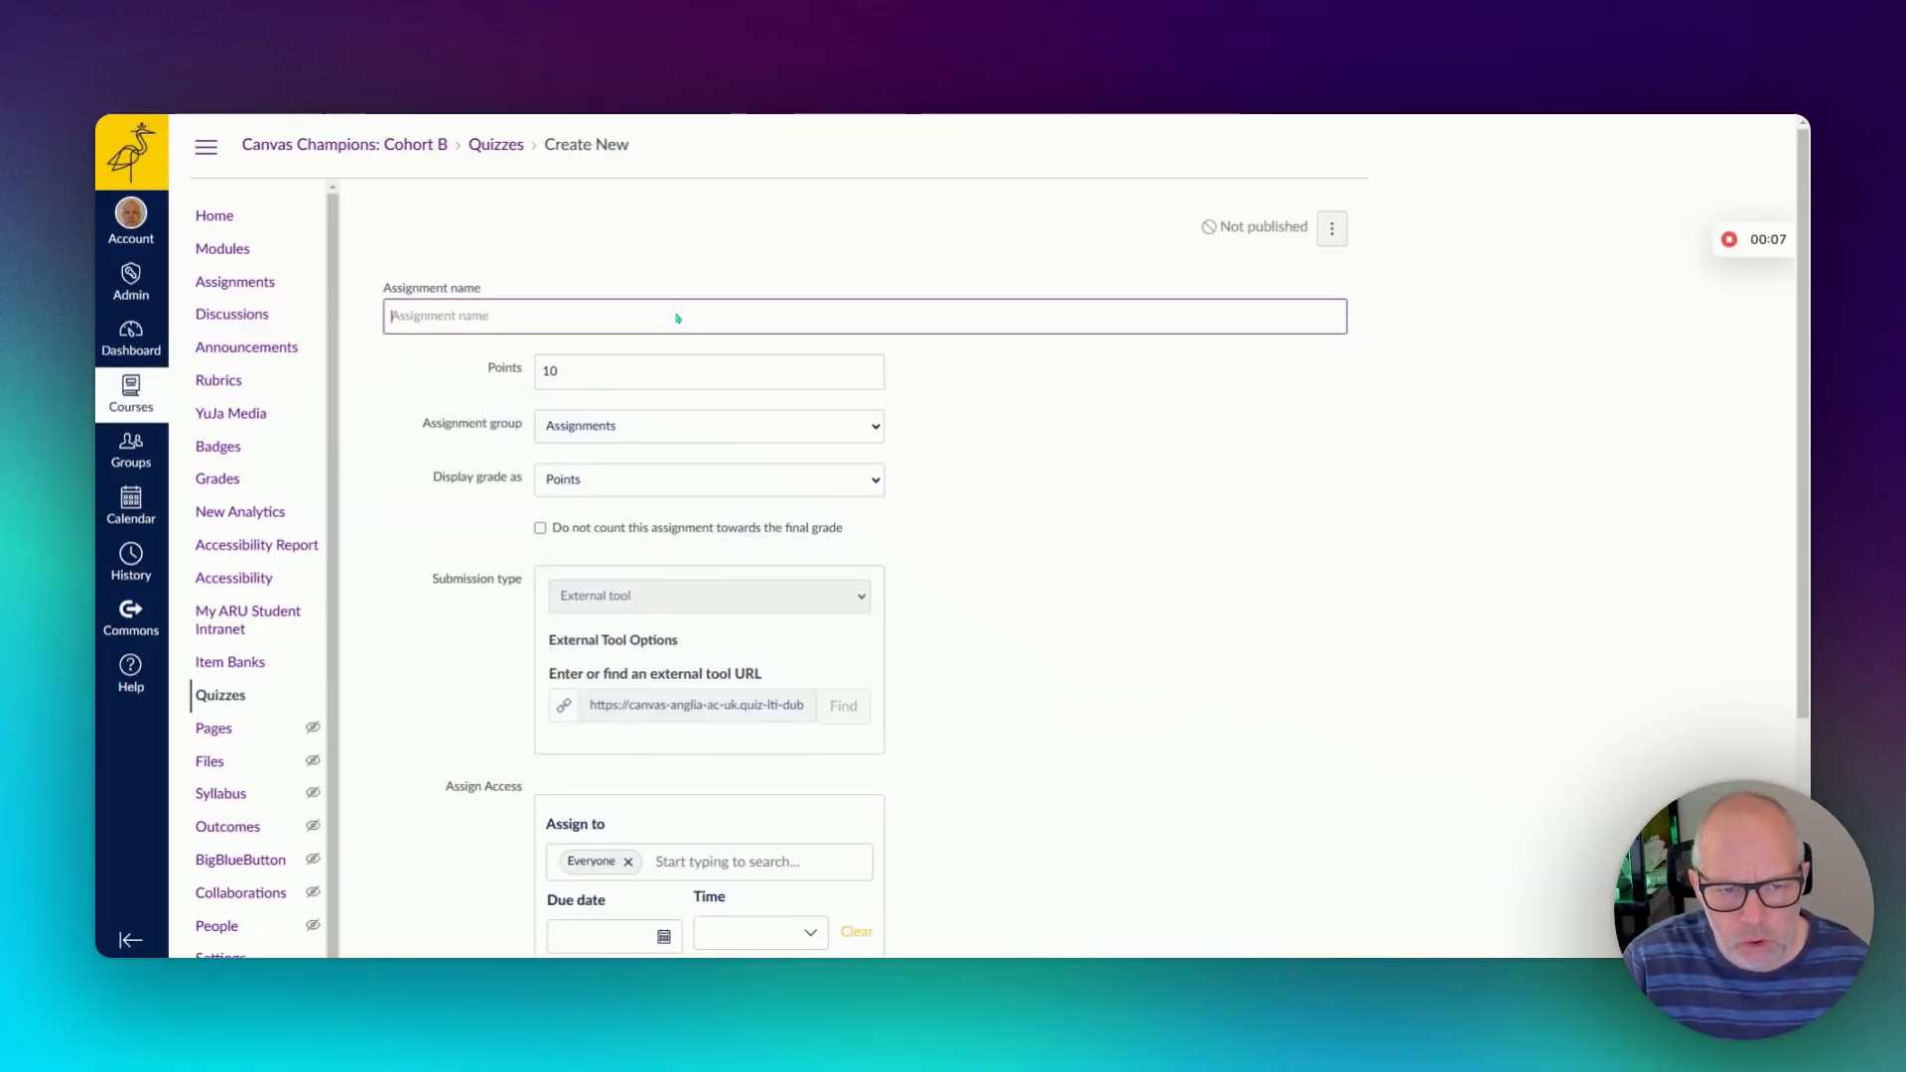
{"action": "left_click", "coordinate": [675, 315]}
{"action": "type", "text": "Horticulture & Botany (Level 5)"}
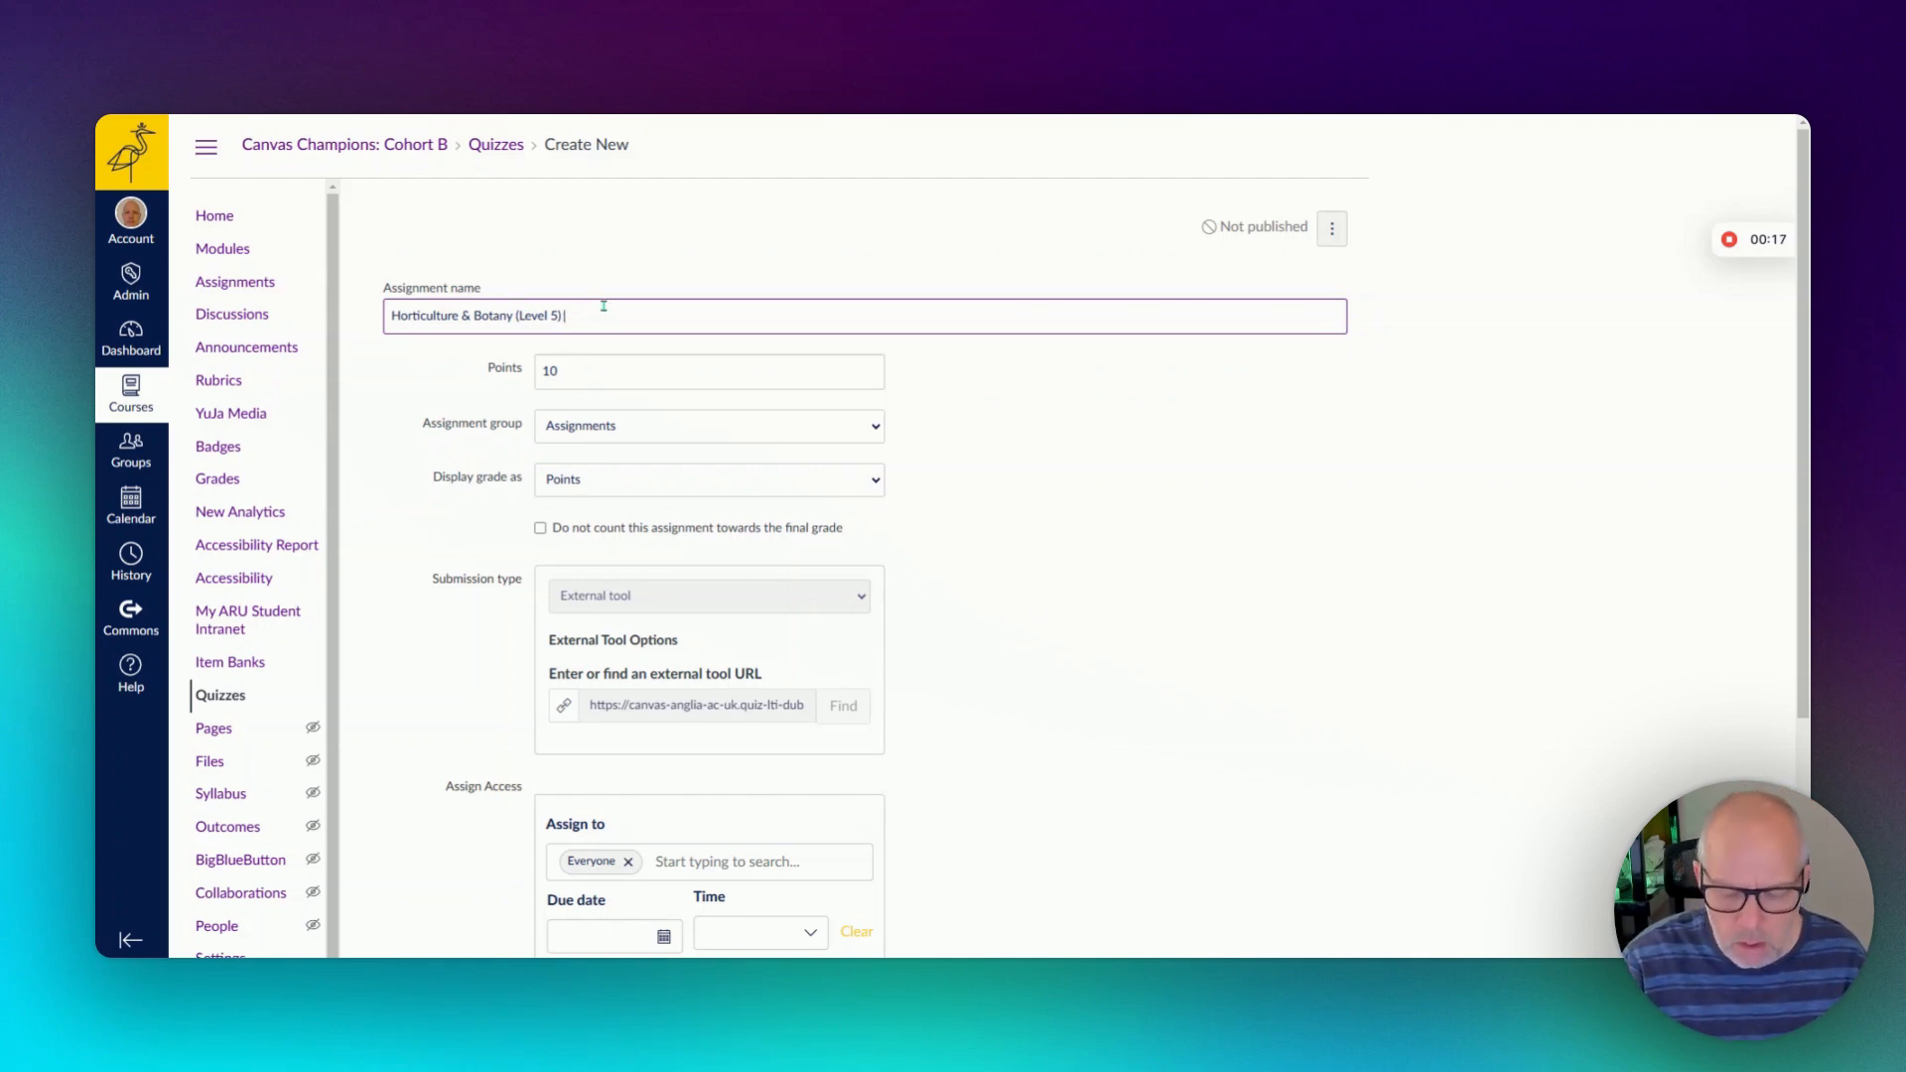
{"action": "type", "text": "Week 1"}
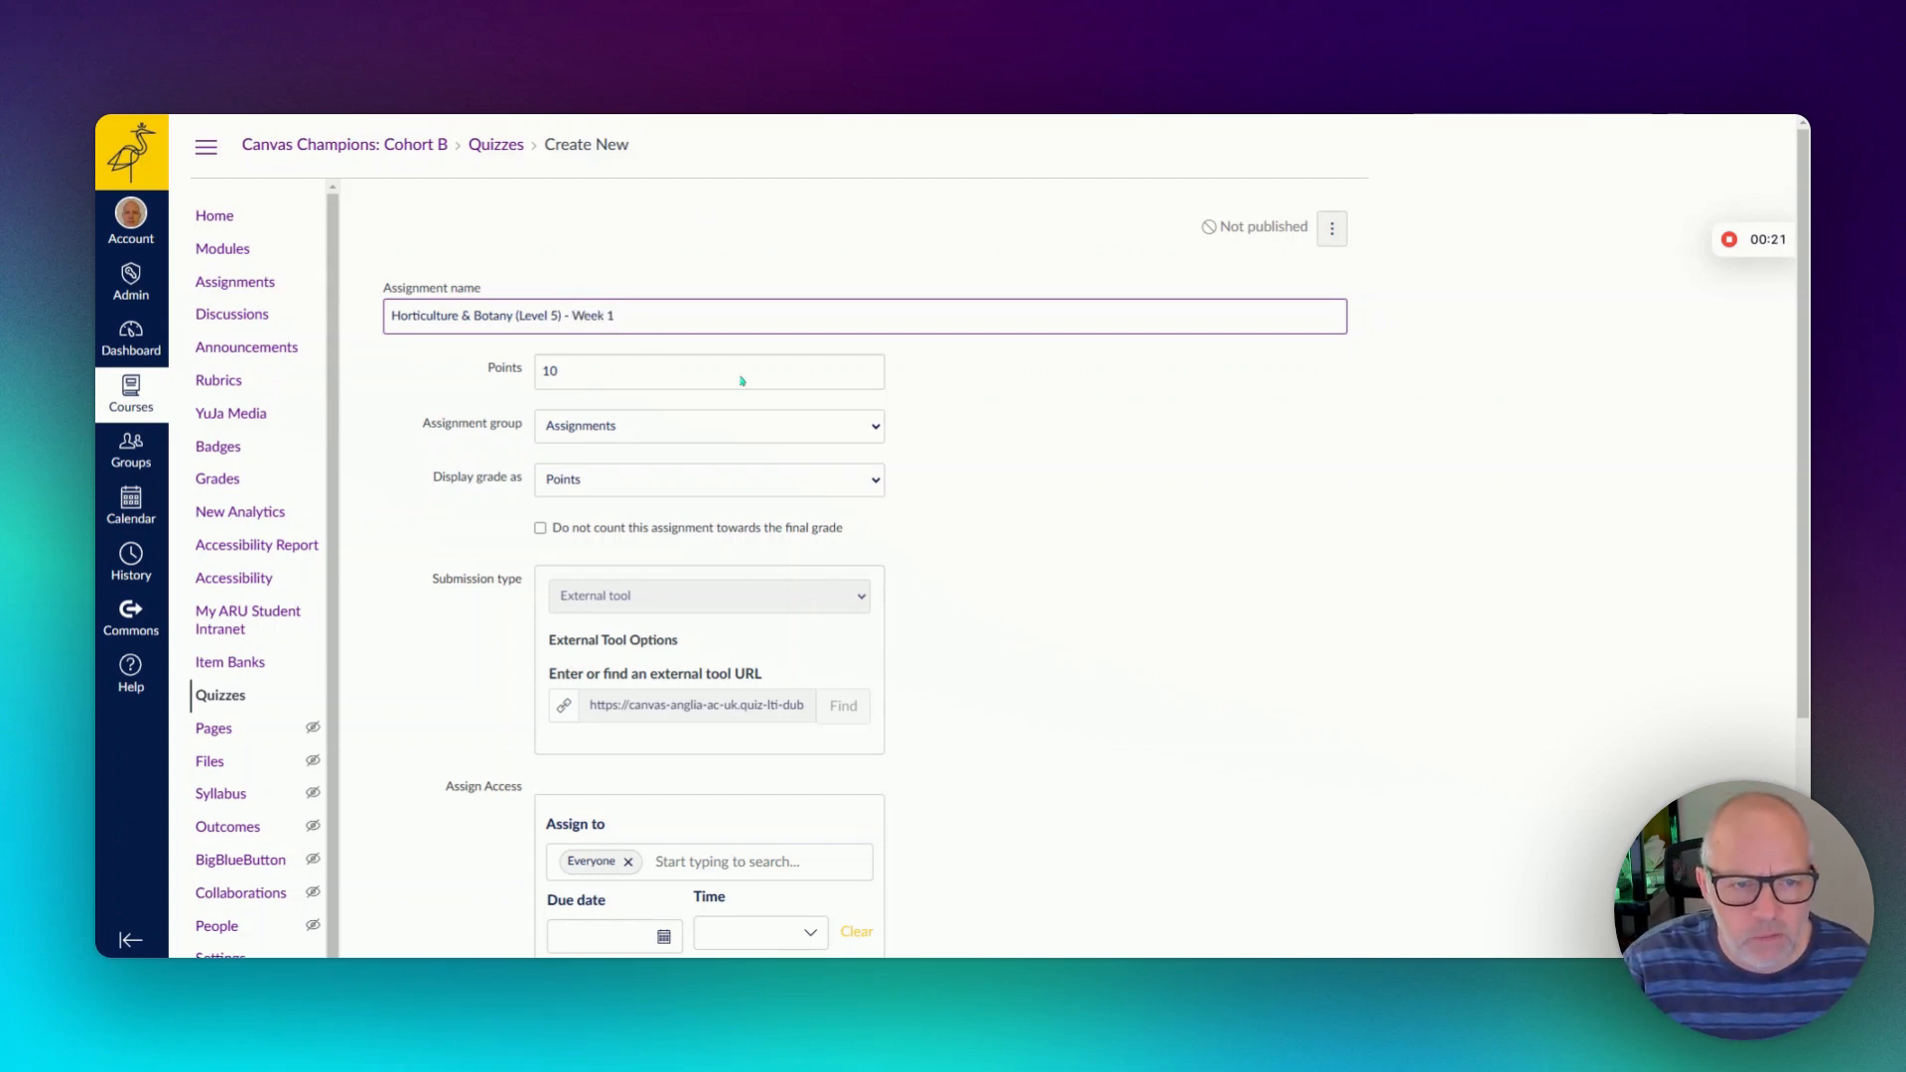
Set the due date to 7 Feb 2025 and availability from 31 Jan 2025, and start building the quiz.
{"action": "scroll", "coordinate": [953, 588], "scroll_direction": "down", "scroll_amount": 2}
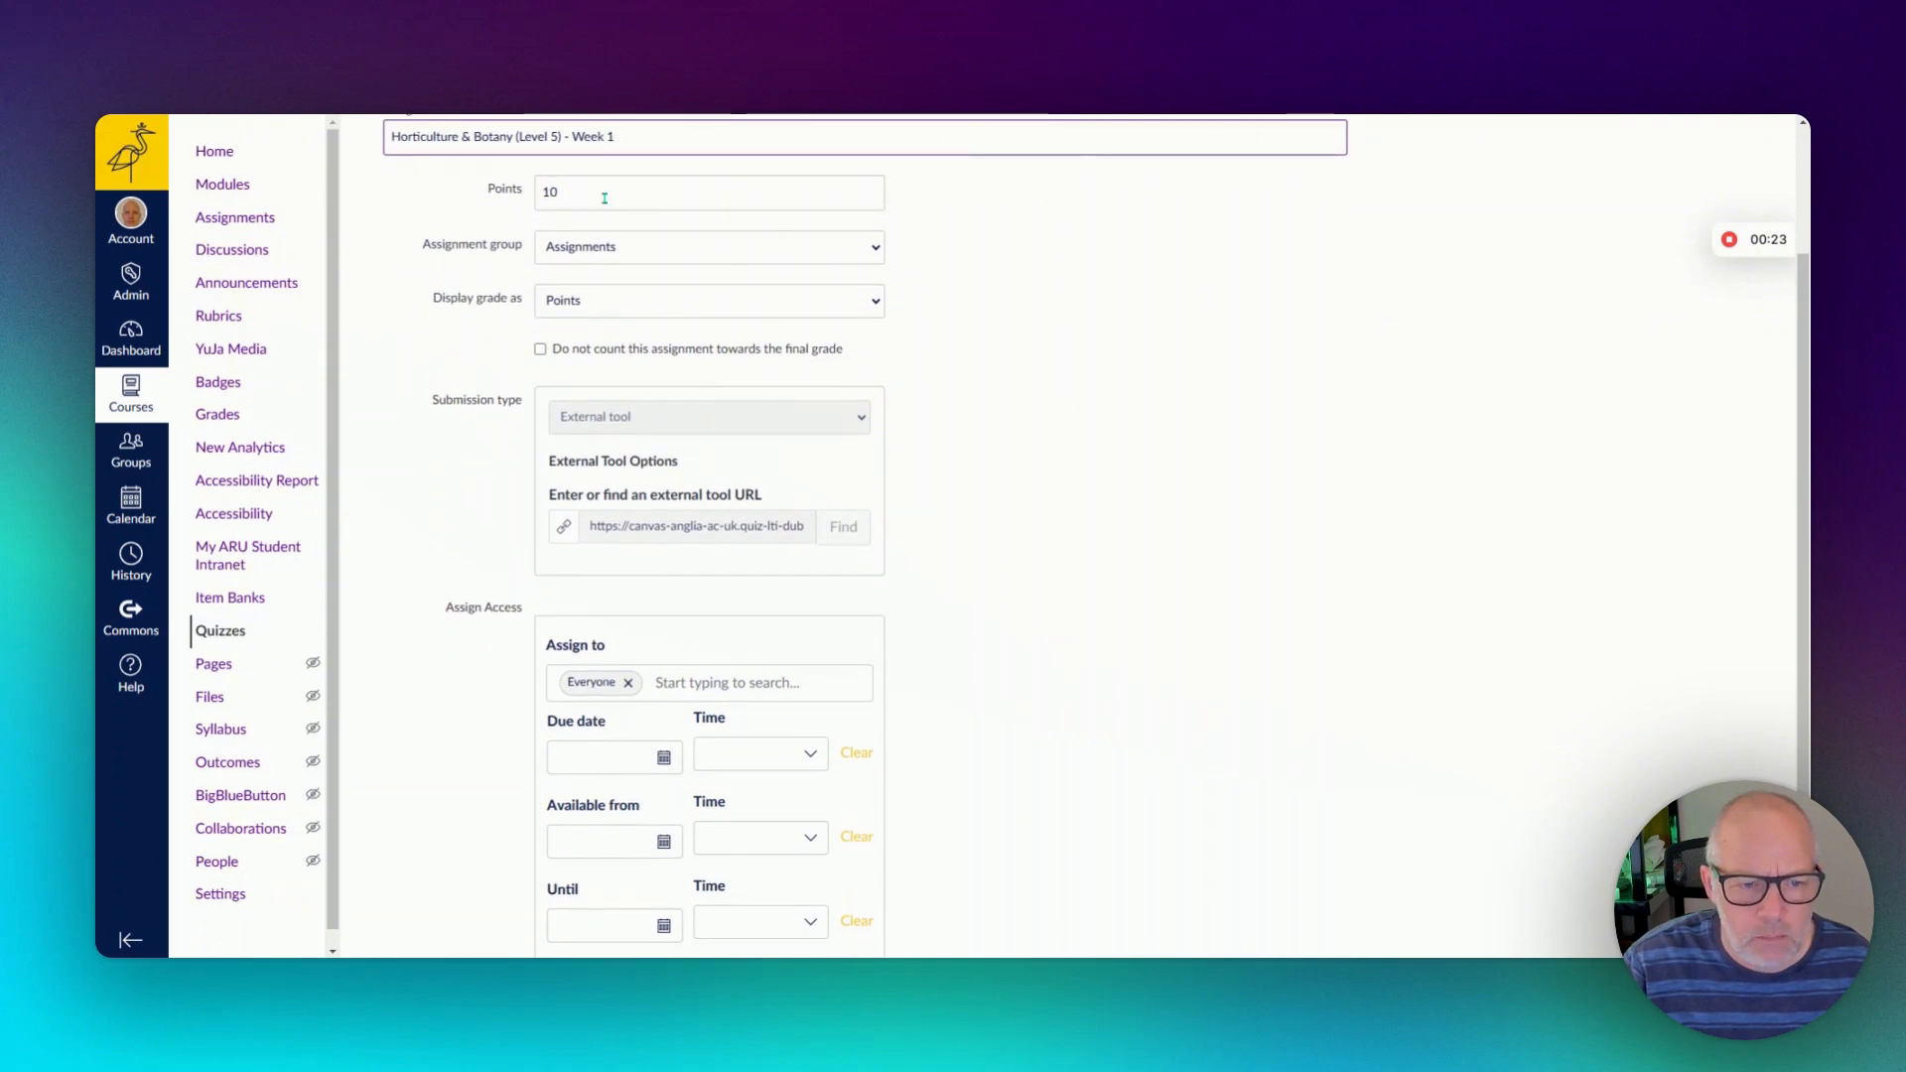
{"action": "scroll", "coordinate": [850, 697], "scroll_direction": "down", "scroll_amount": 2}
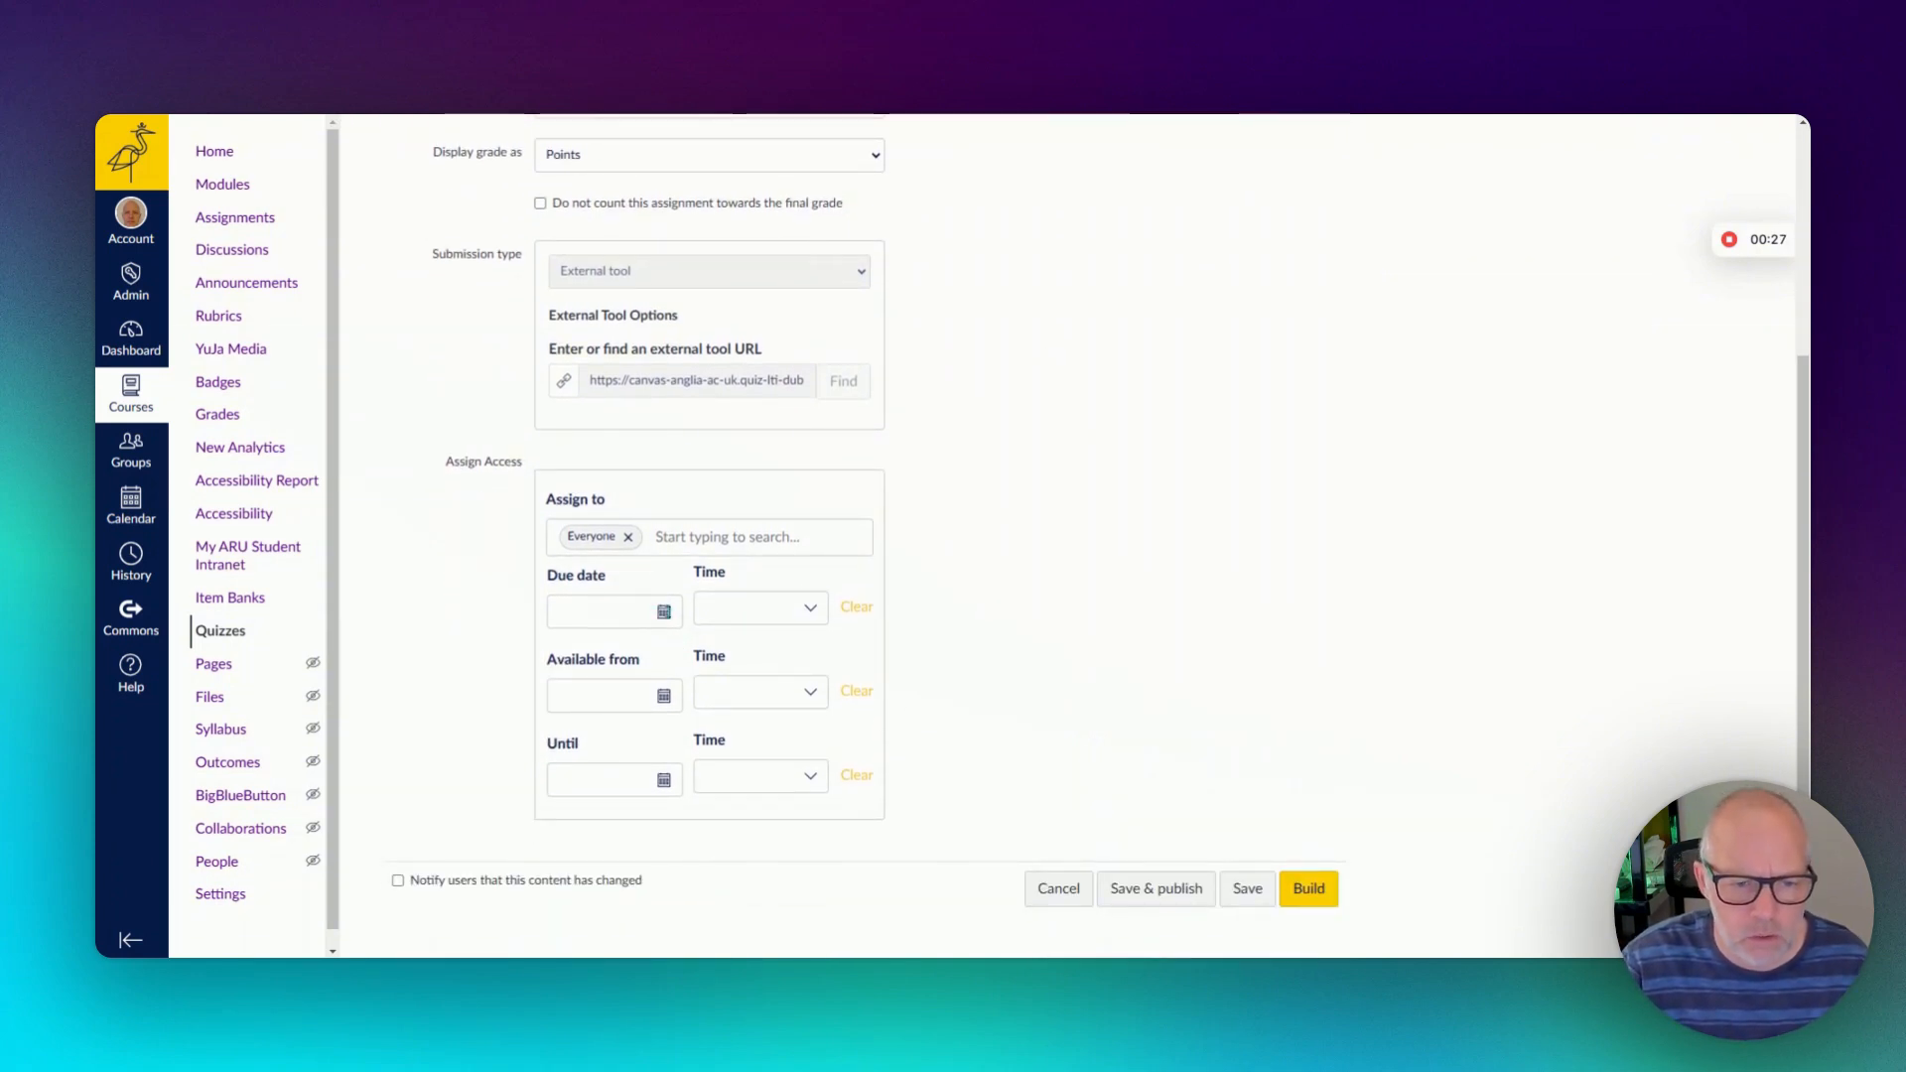
{"action": "left_click", "coordinate": [672, 614]}
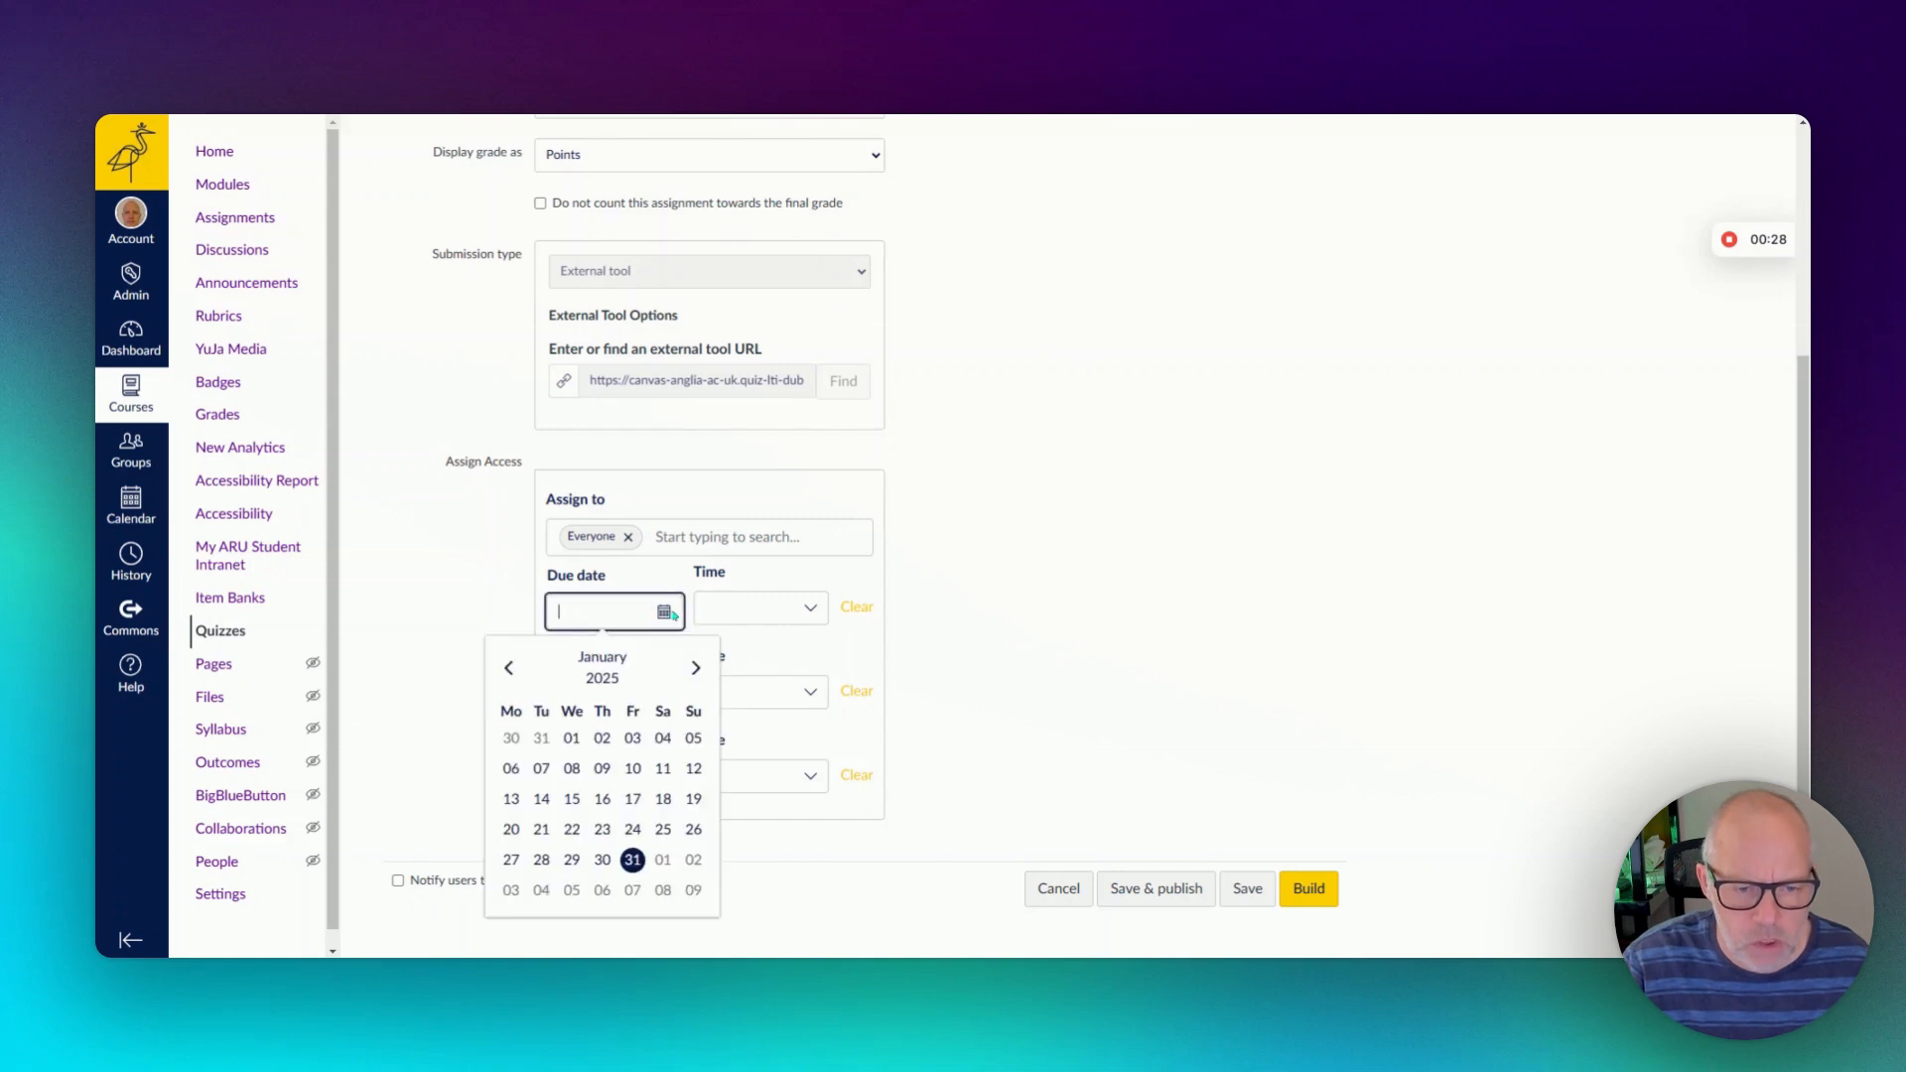
{"action": "left_click", "coordinate": [632, 891]}
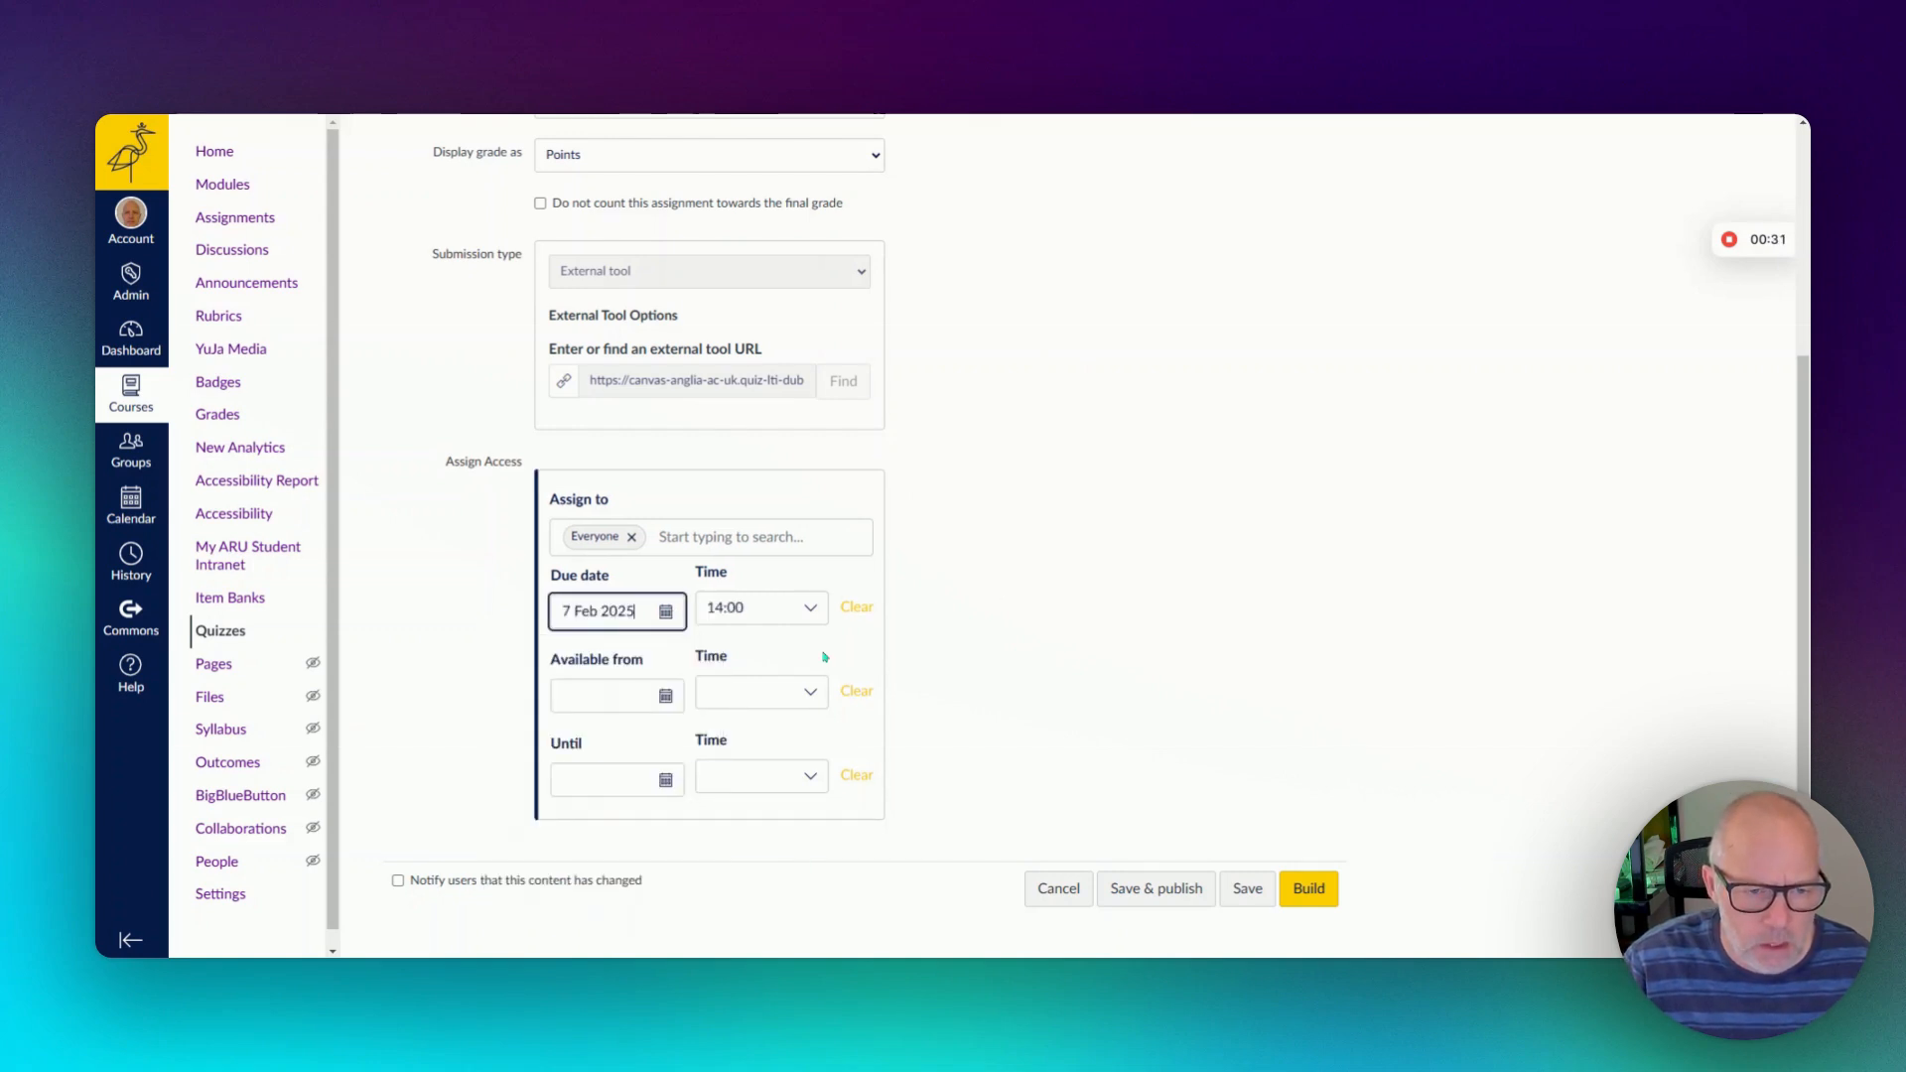
{"action": "left_click", "coordinate": [667, 698]}
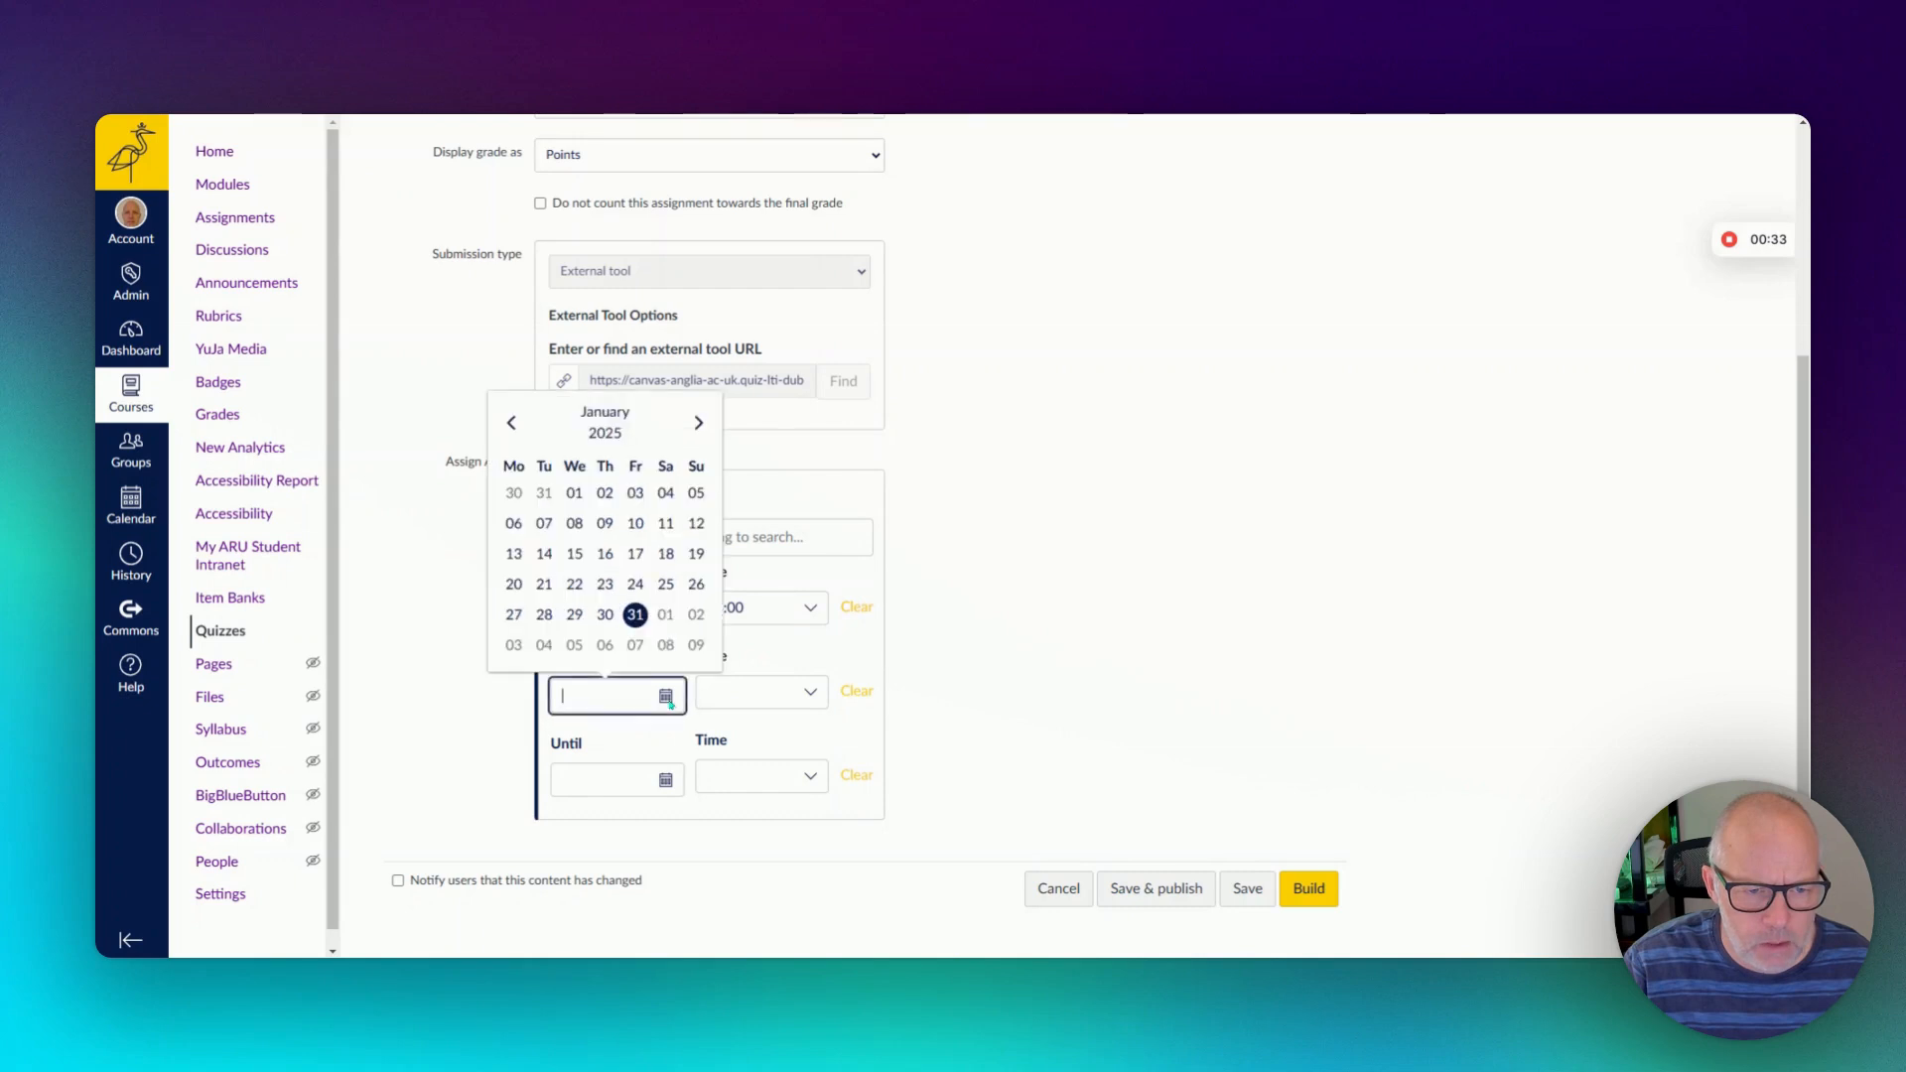
{"action": "left_click", "coordinate": [636, 616]}
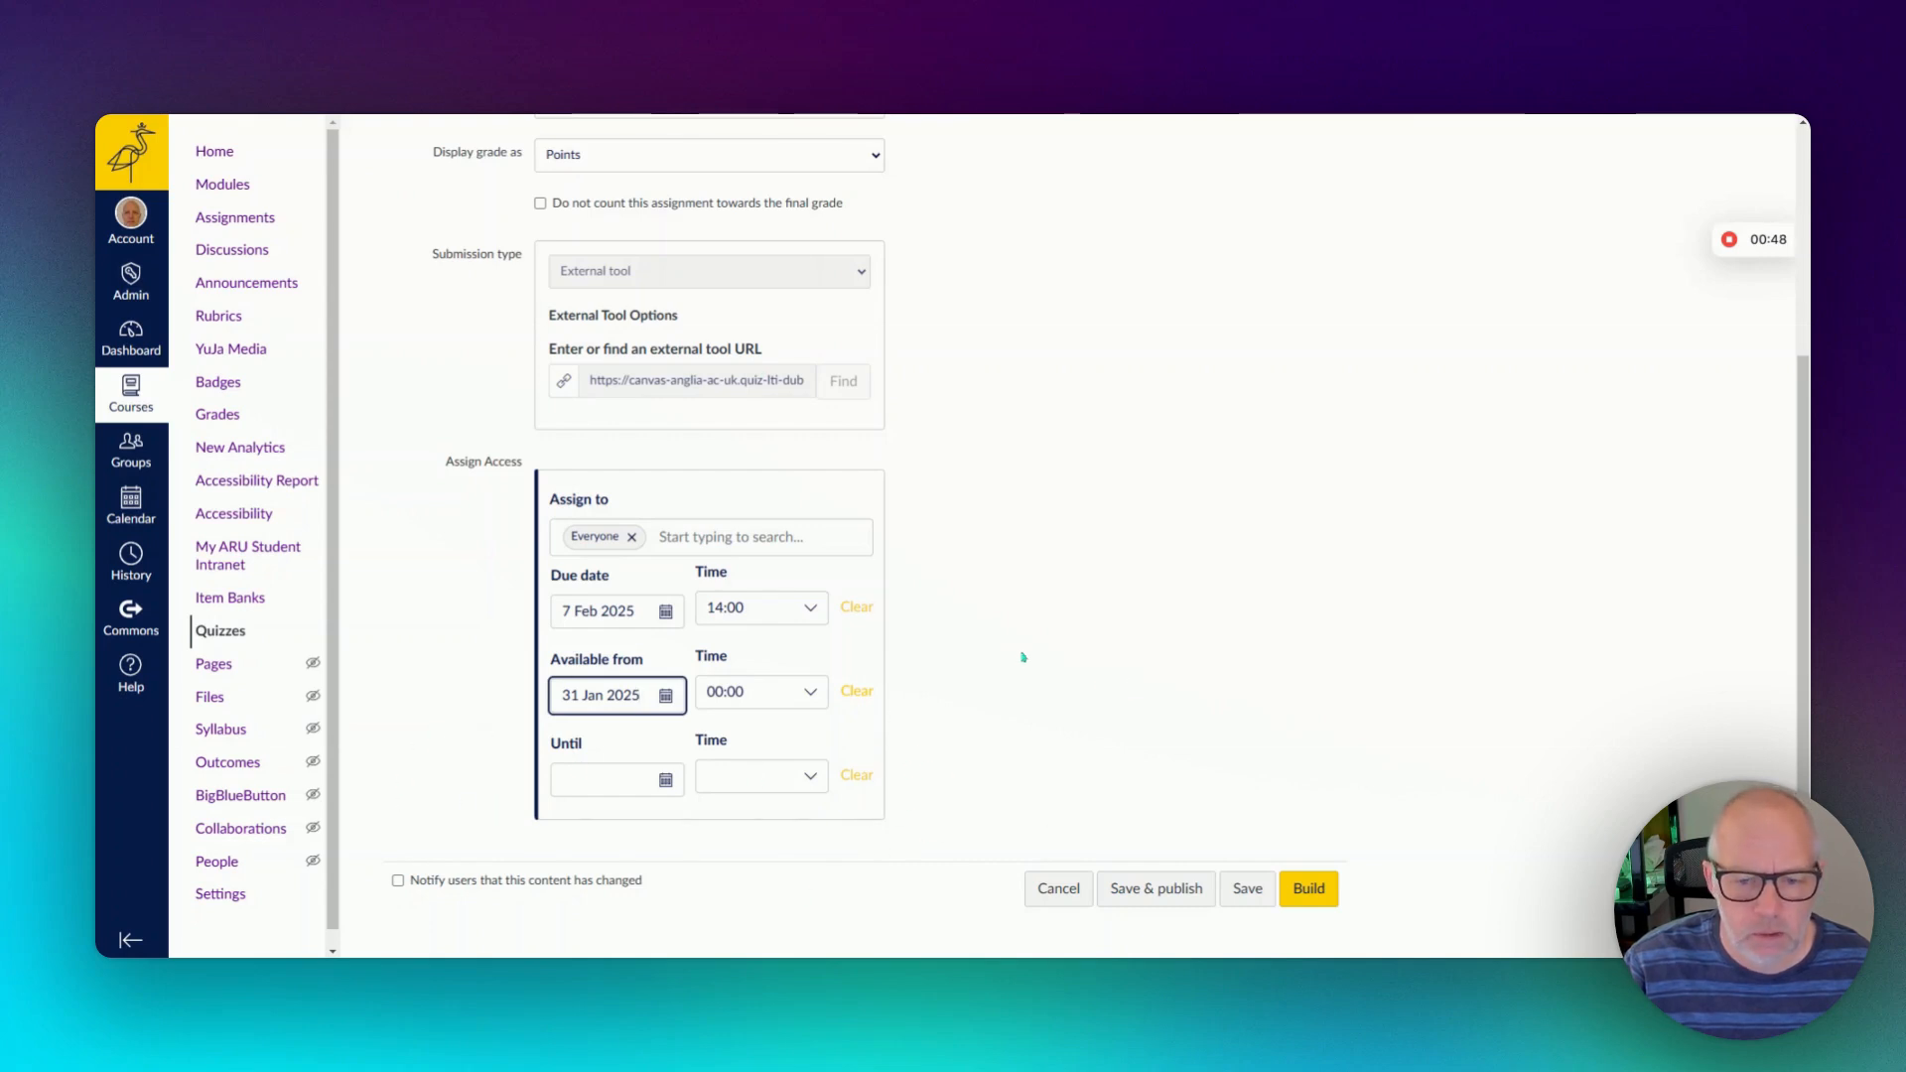
{"action": "left_click", "coordinate": [1306, 891]}
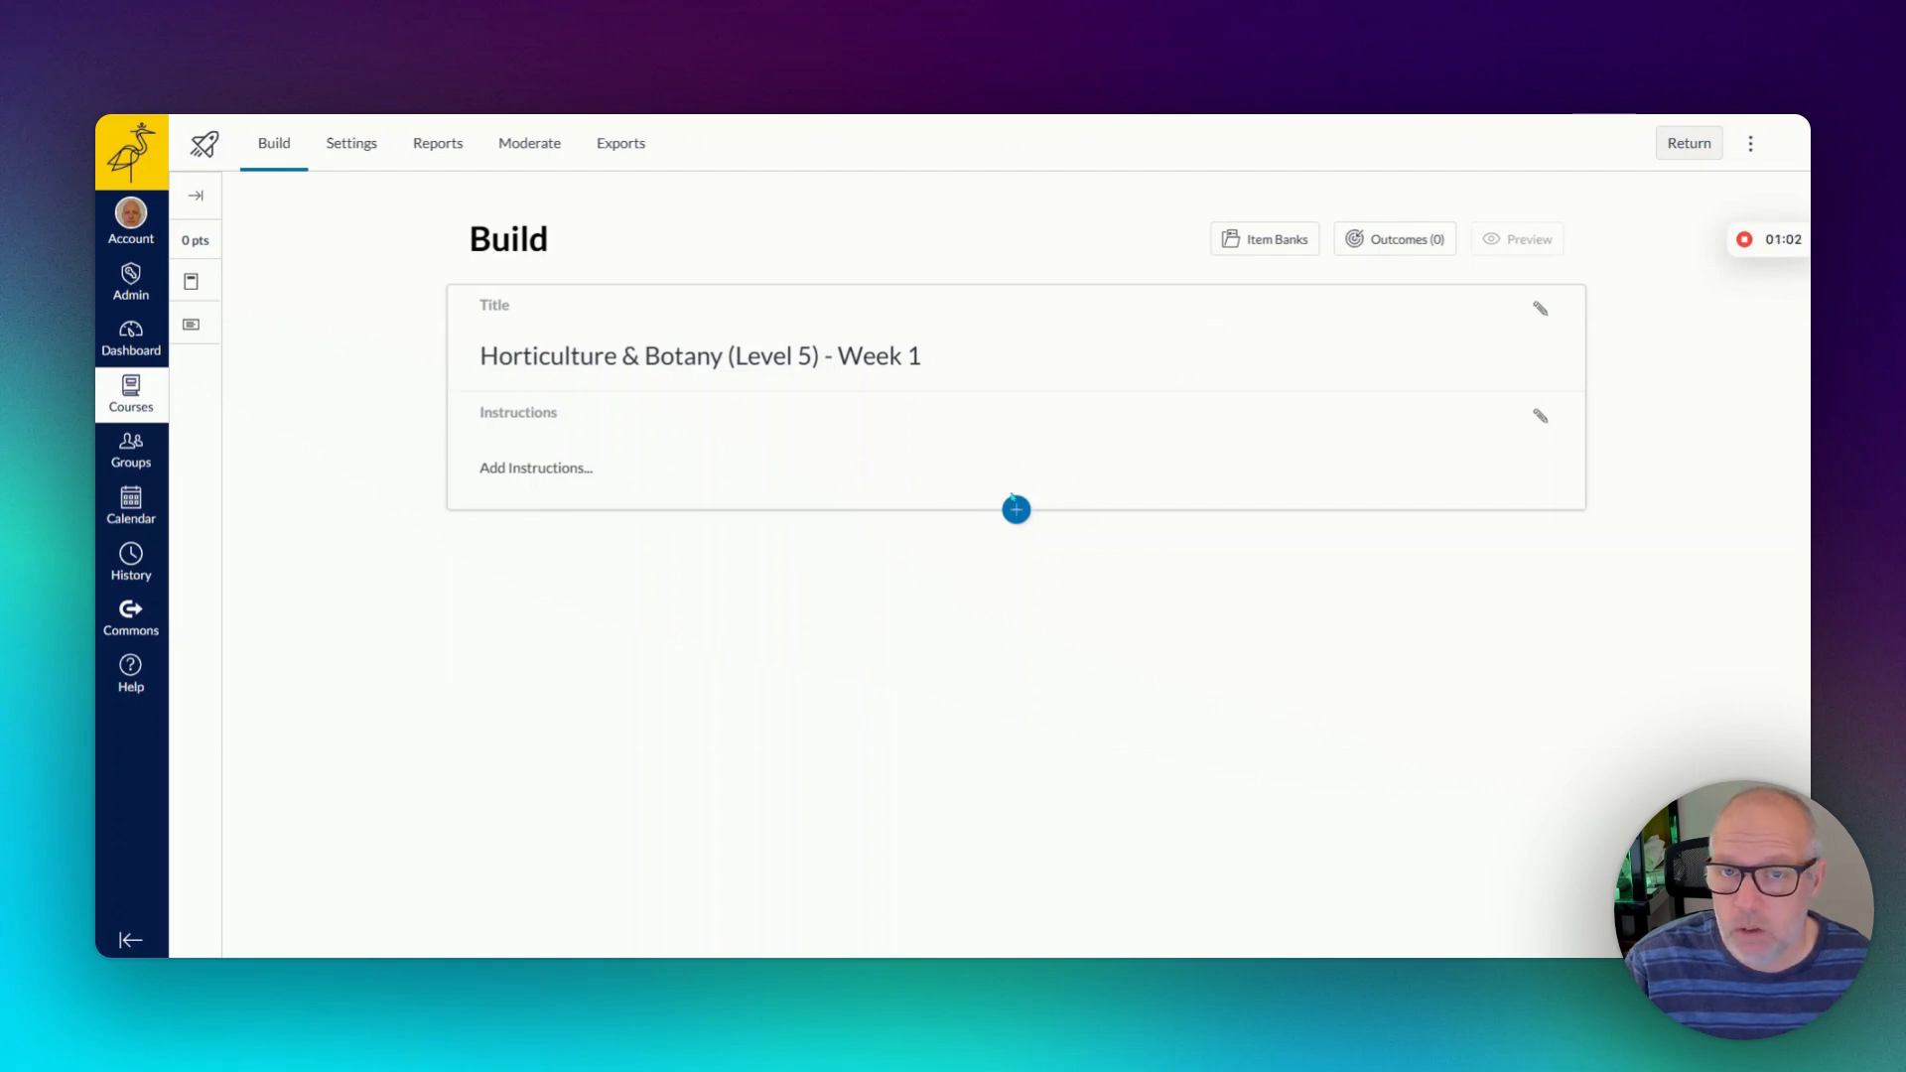
Search the item banks shared with me for MOD001234 and add all questions from the Horticulture & Botany (Level 4) bank.
{"action": "left_click", "coordinate": [1274, 250]}
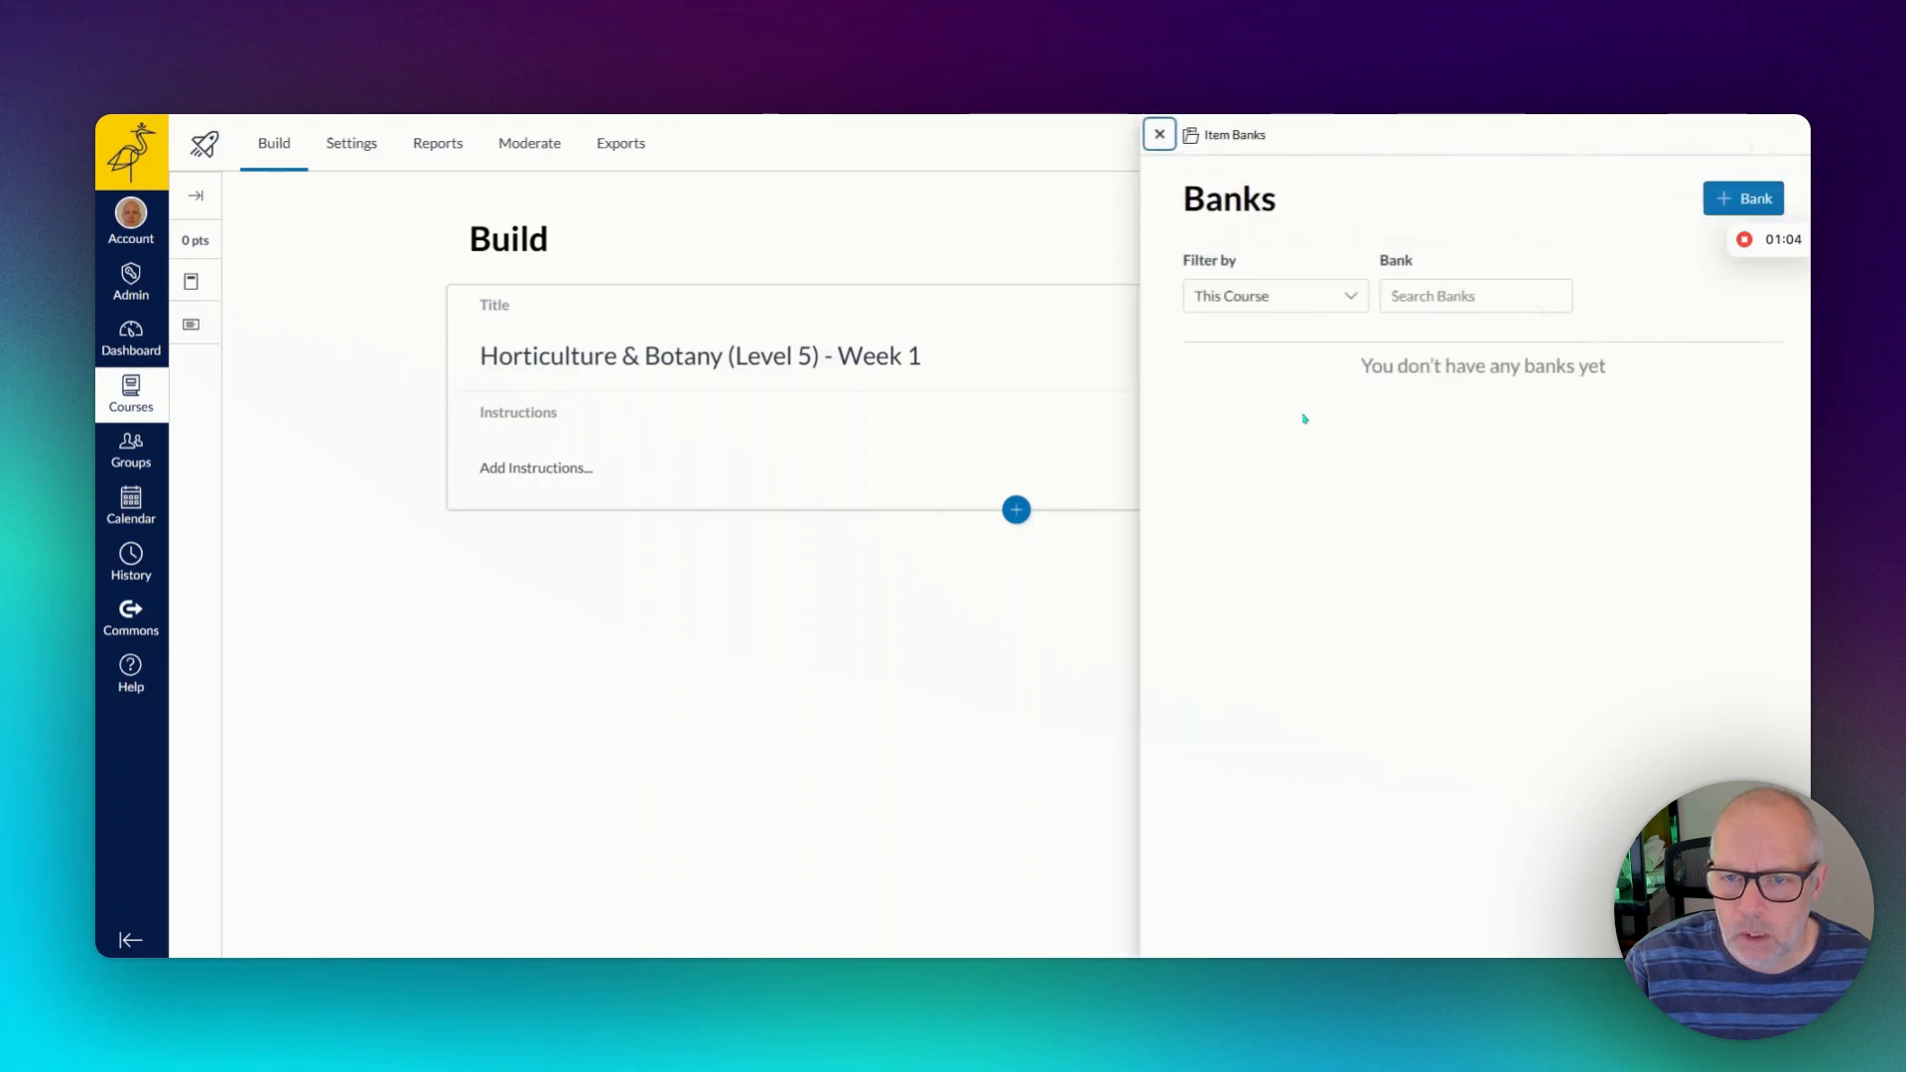
{"action": "left_click", "coordinate": [1328, 300]}
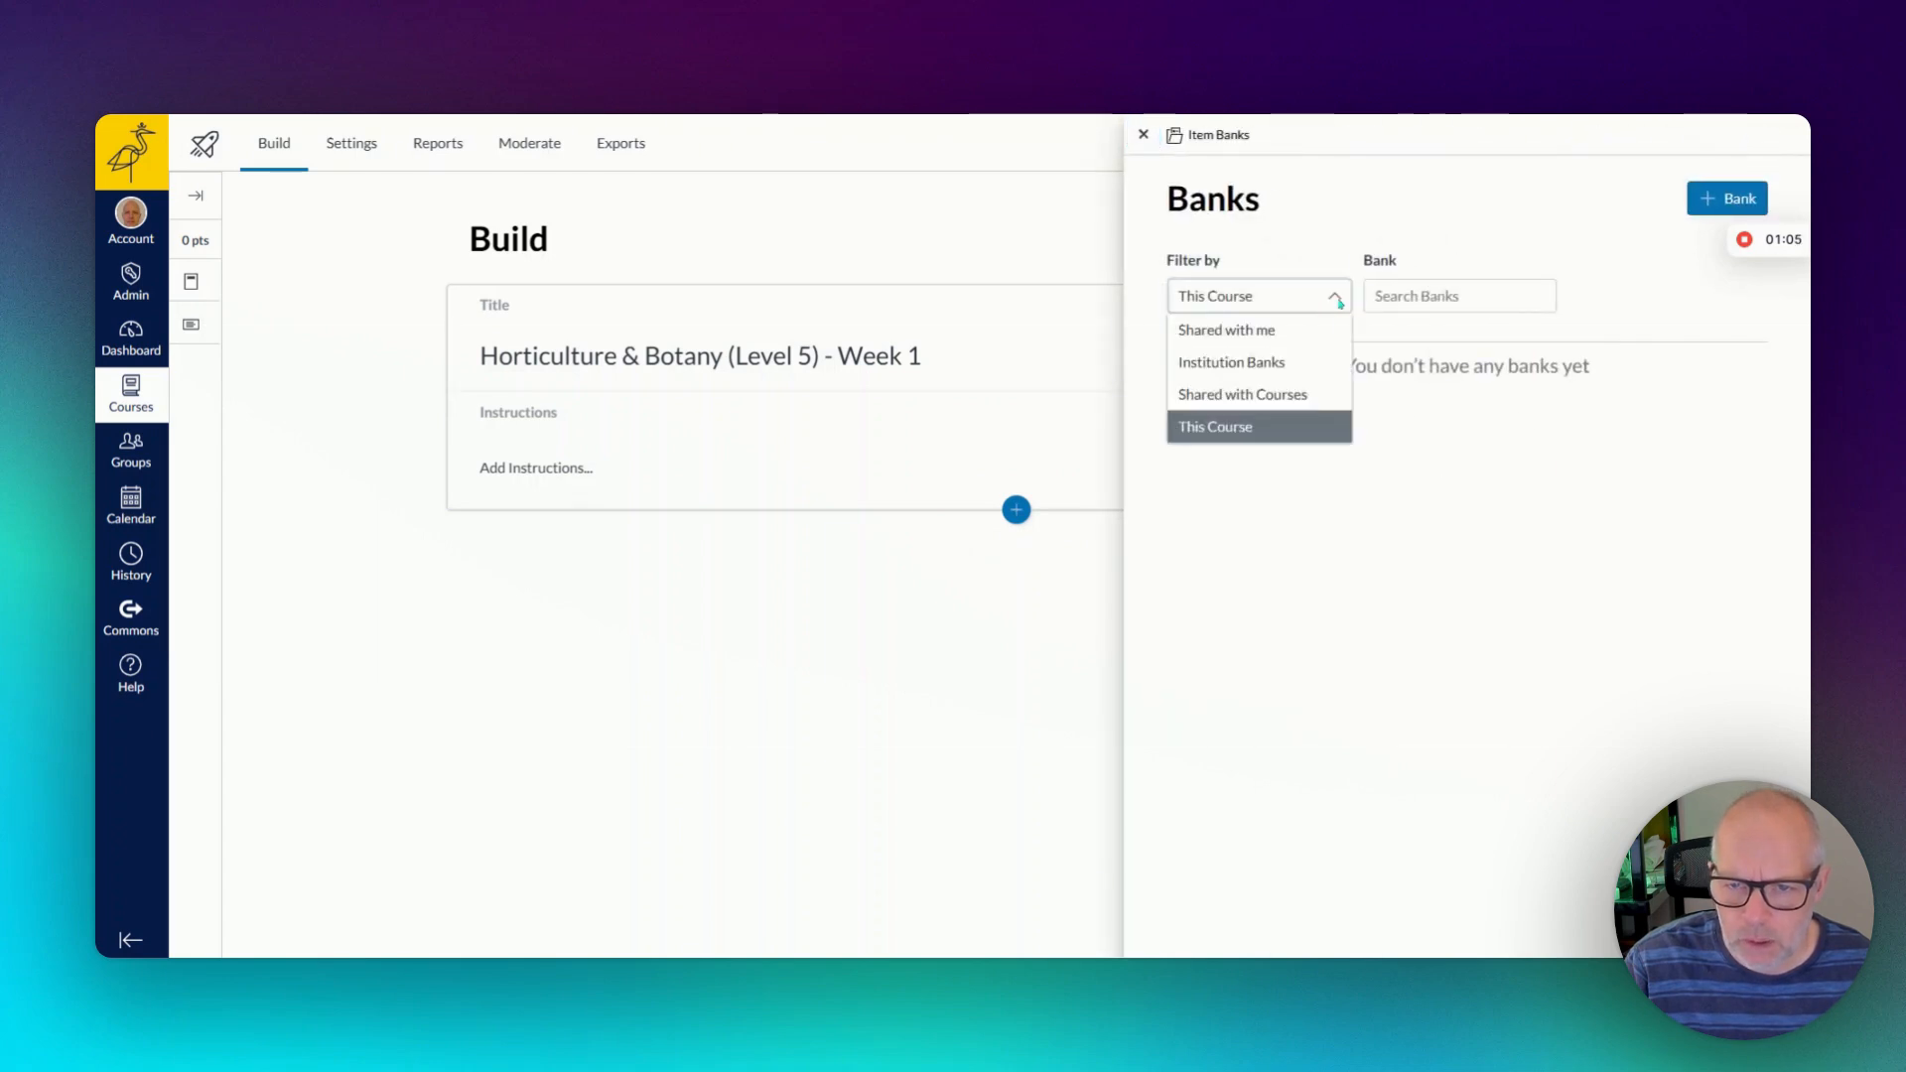
{"action": "left_click", "coordinate": [1276, 325]}
{"action": "left_click", "coordinate": [1402, 295]}
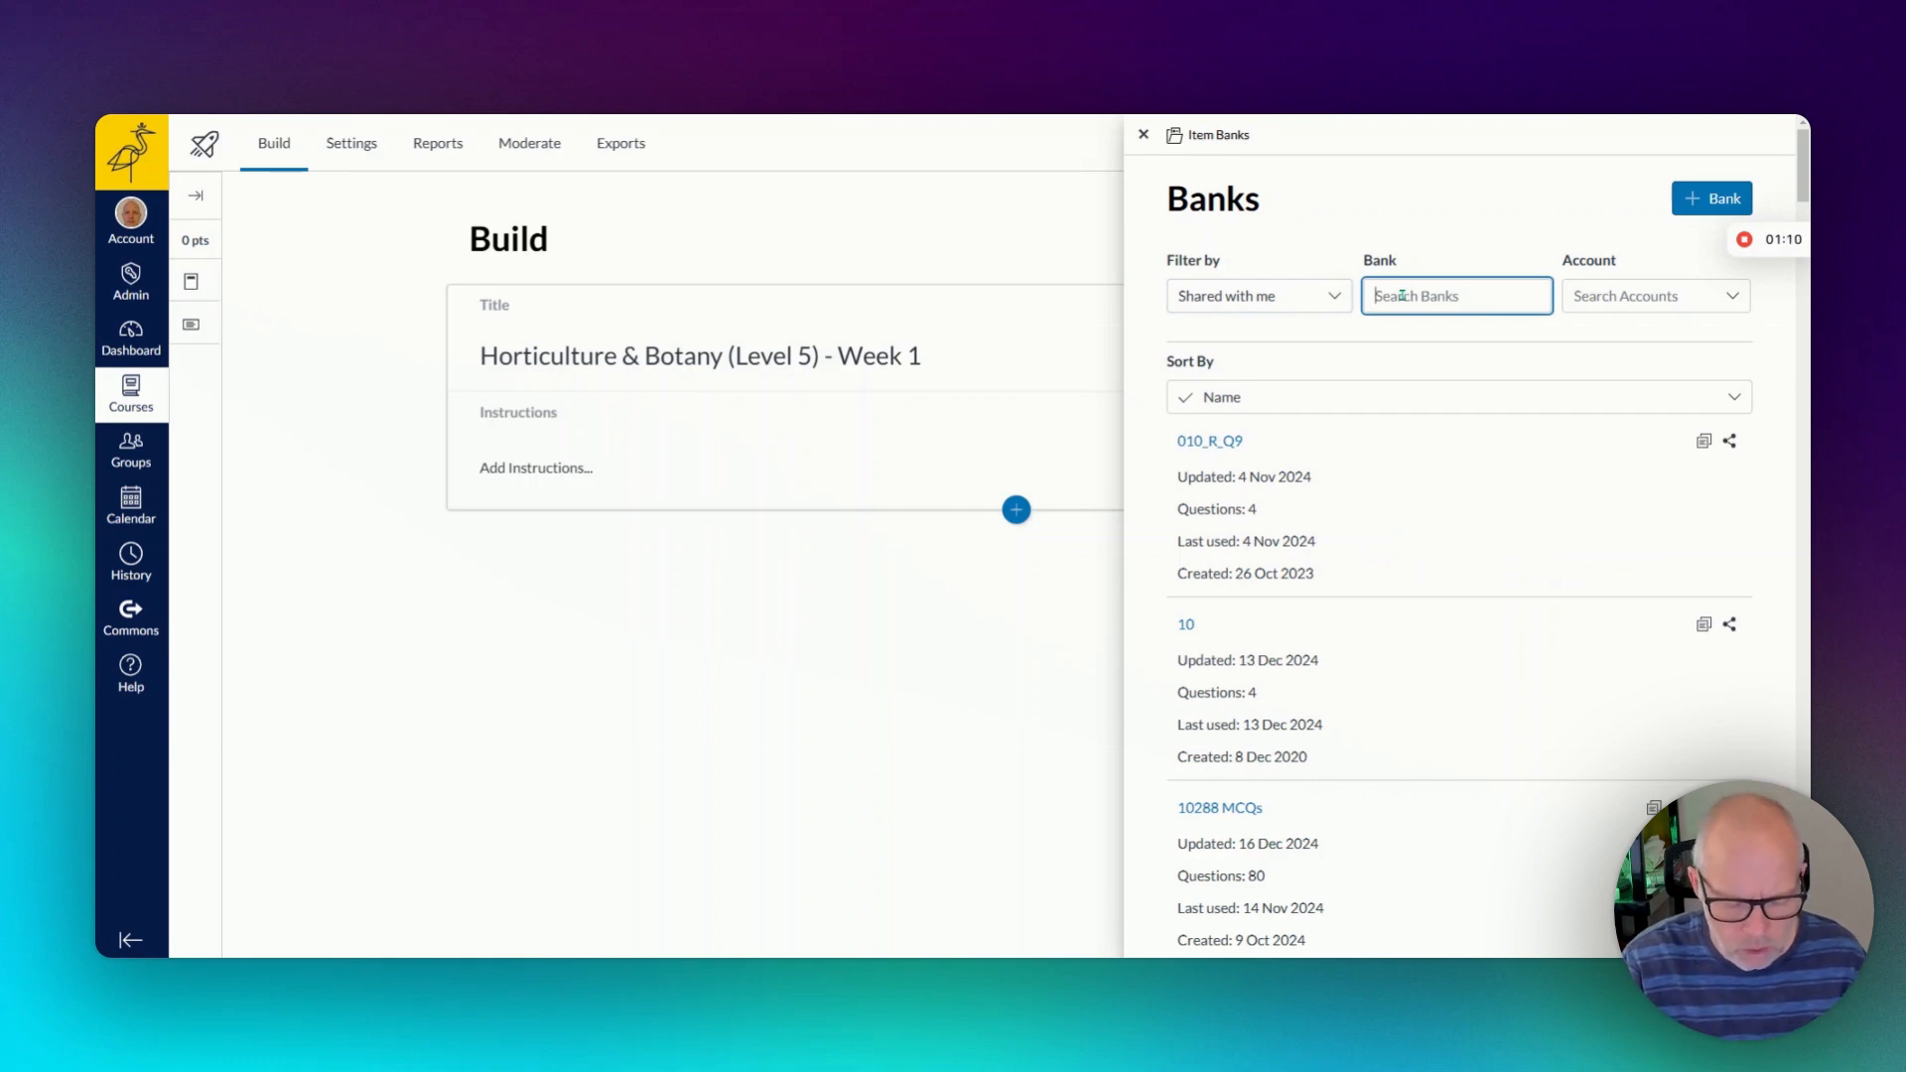
{"action": "type", "text": "MOD001234"}
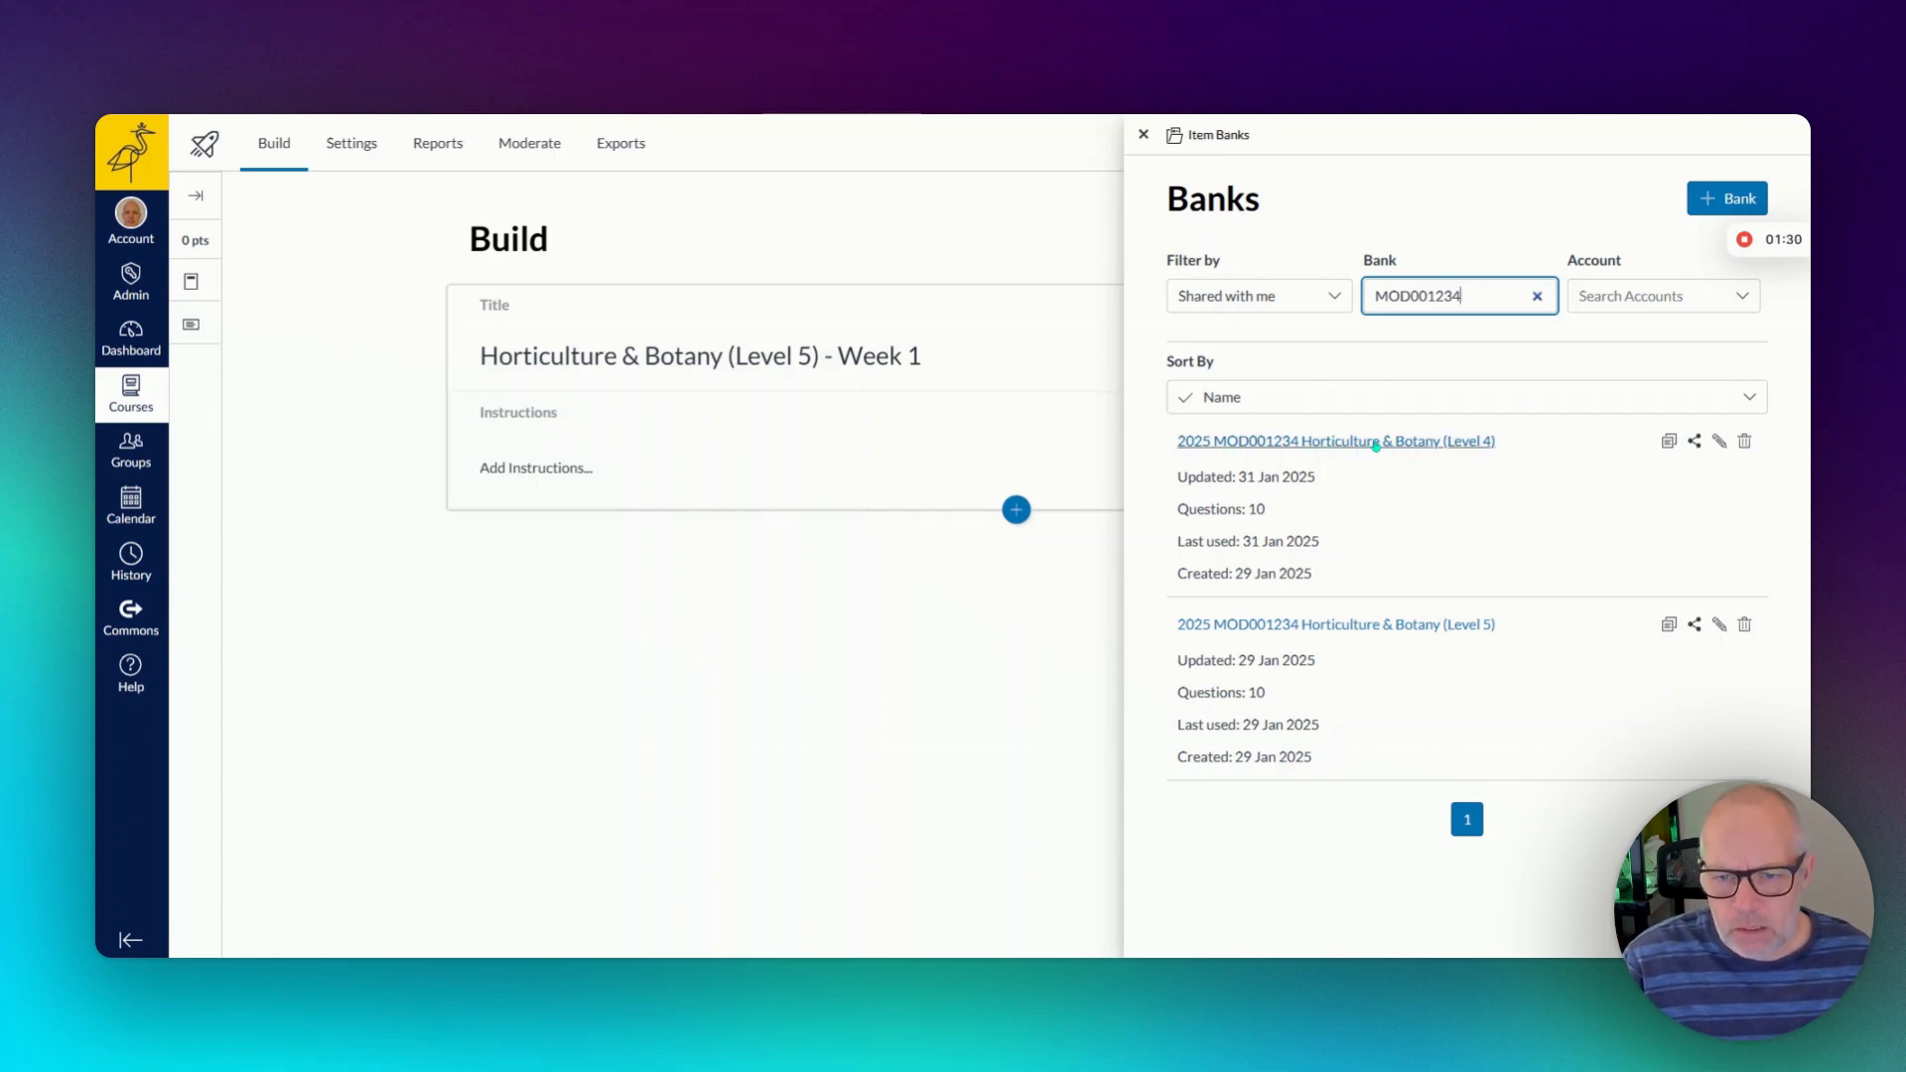
{"action": "left_click", "coordinate": [1376, 443]}
{"action": "left_click", "coordinate": [1230, 365]}
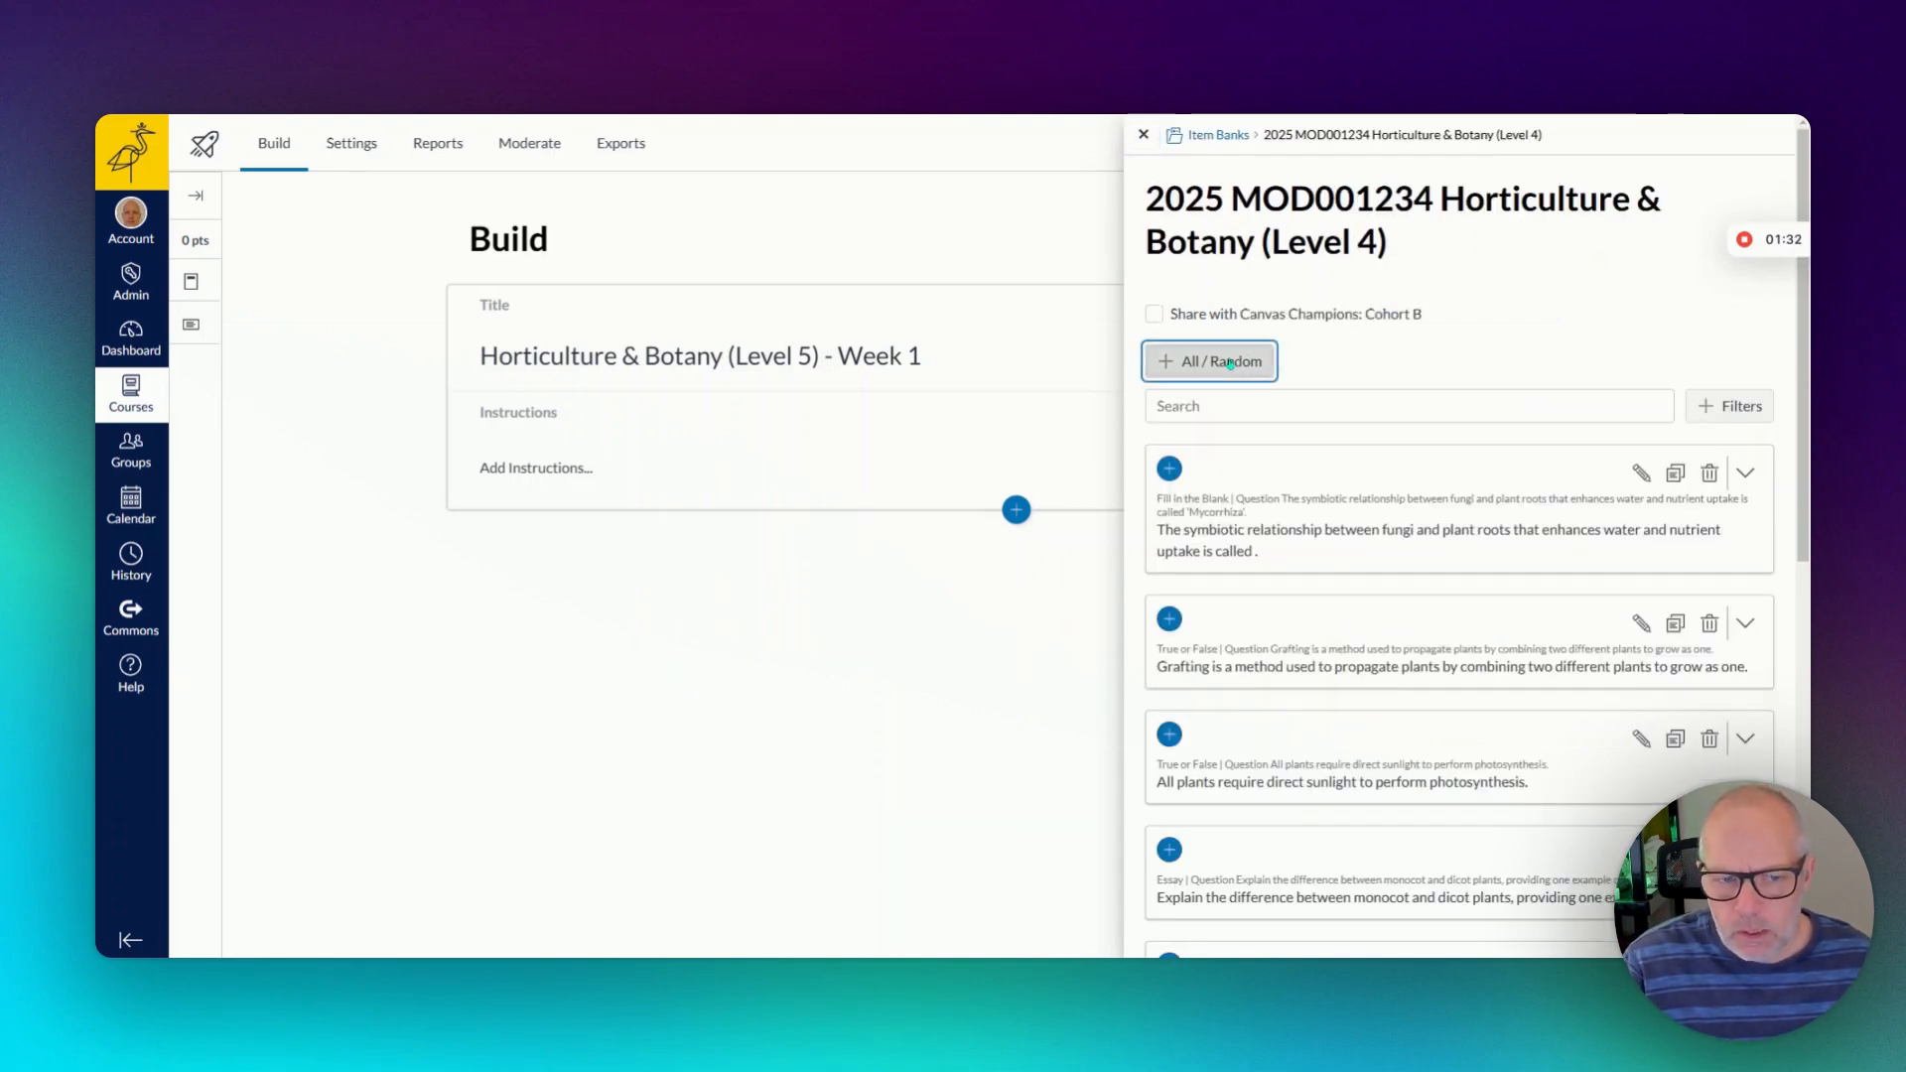
Add all questions from the 2025 MOD001234 Horticulture & Botany (Level 5) bank and move the Level 4 question set above it.
{"action": "left_click", "coordinate": [1219, 134]}
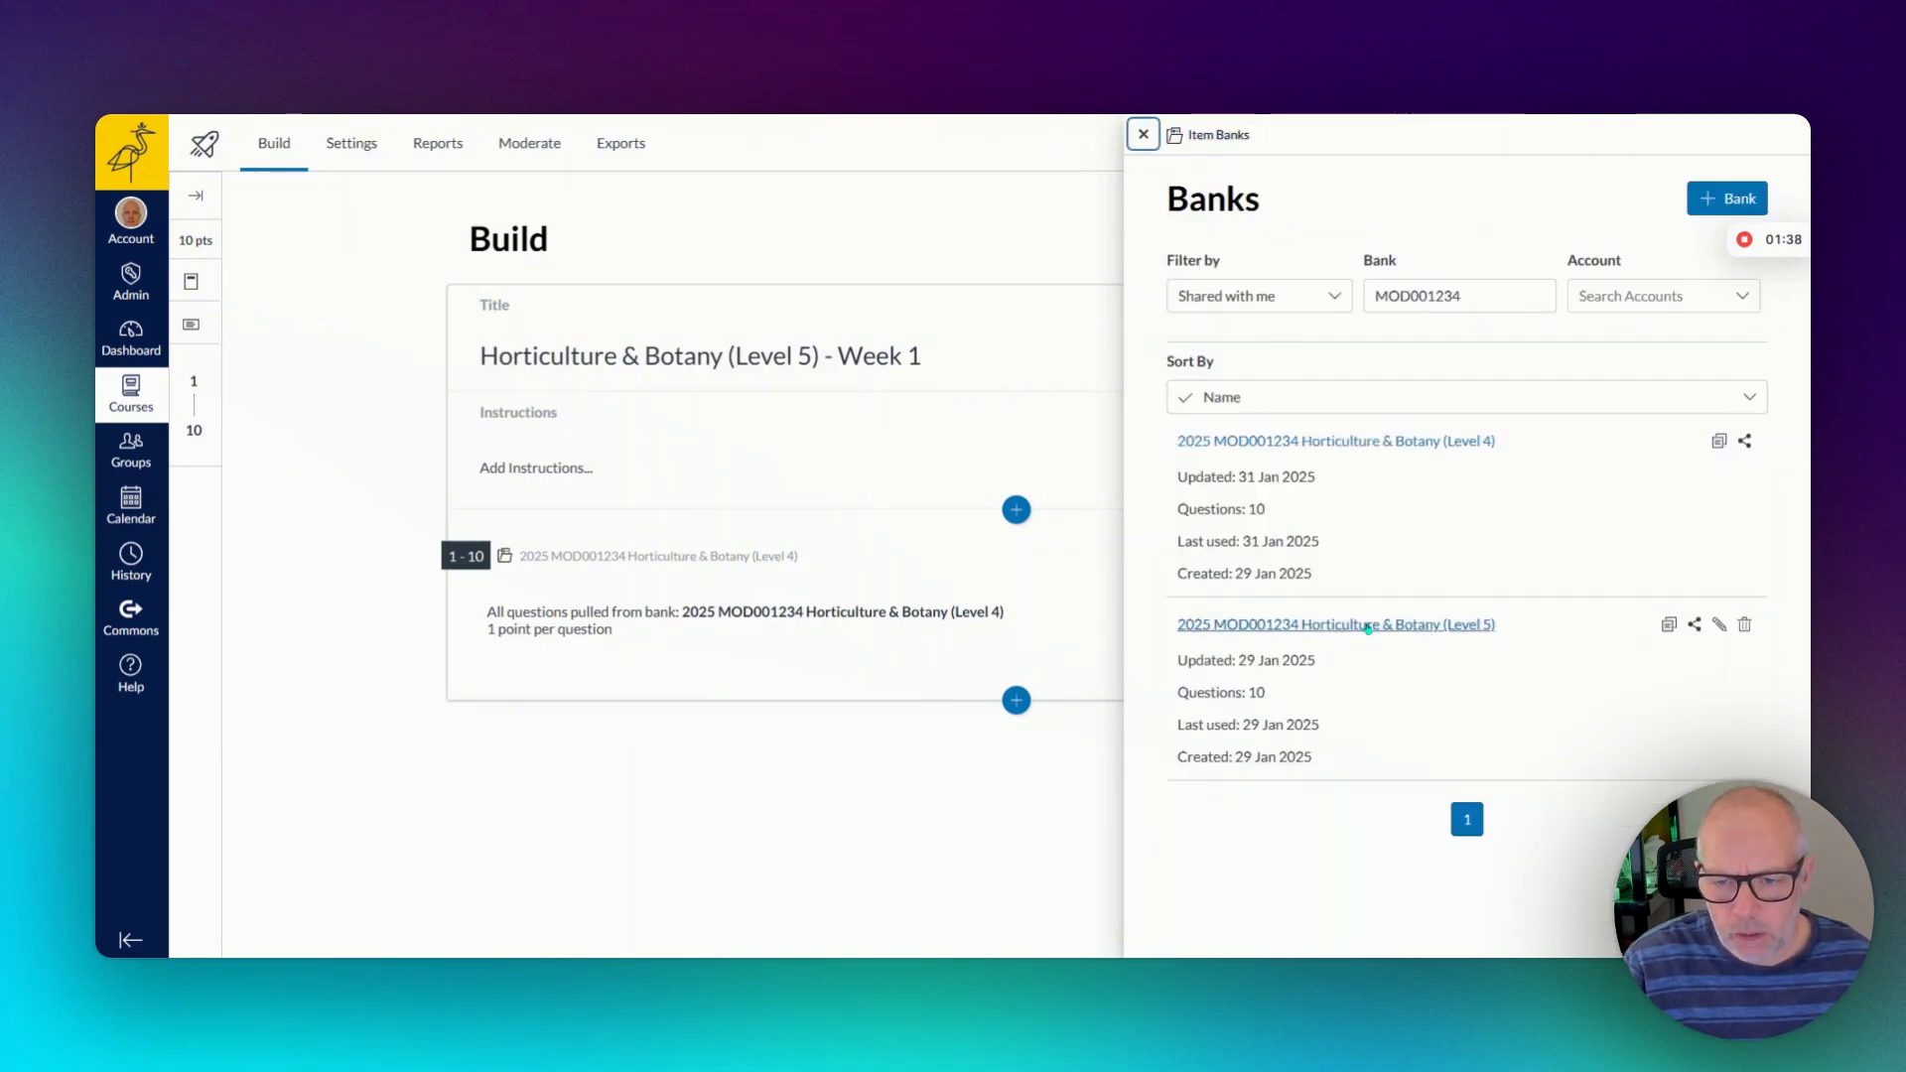
{"action": "left_click", "coordinate": [1355, 624]}
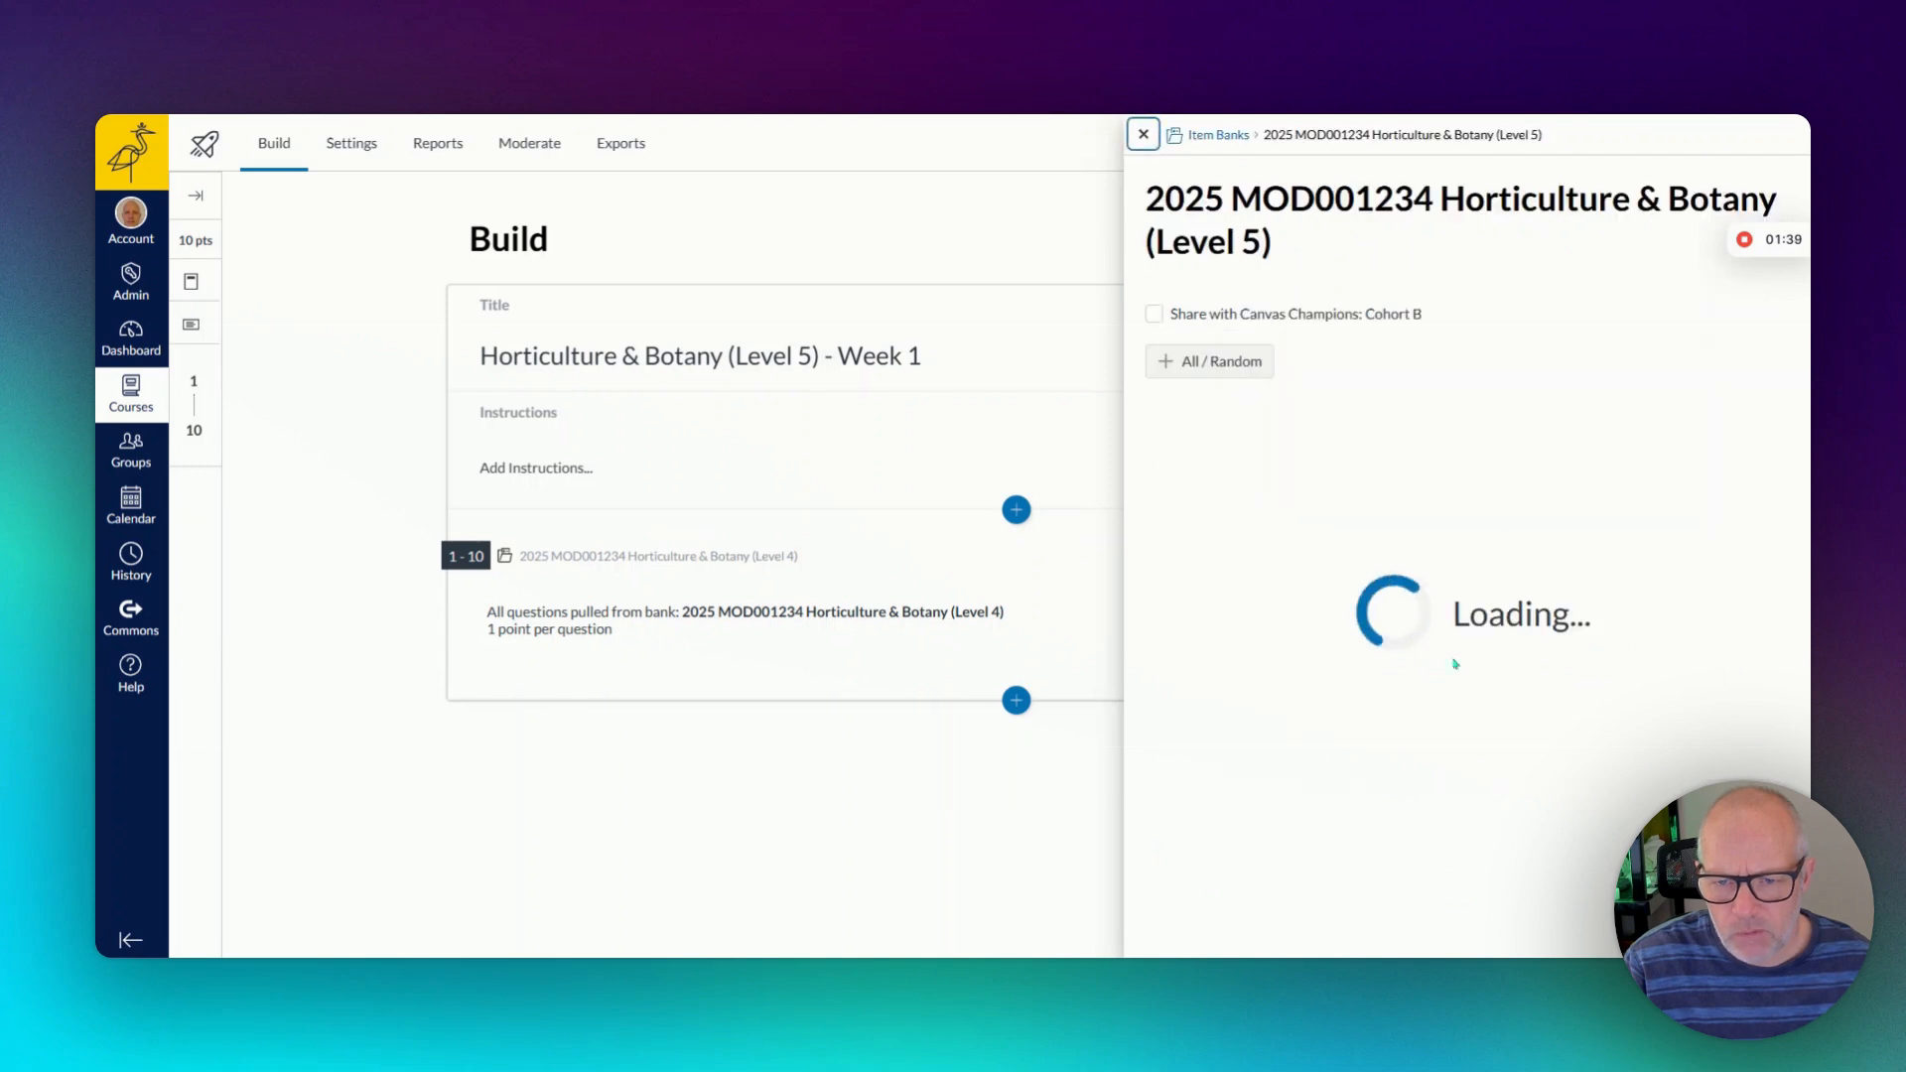
{"action": "left_click", "coordinate": [1234, 367]}
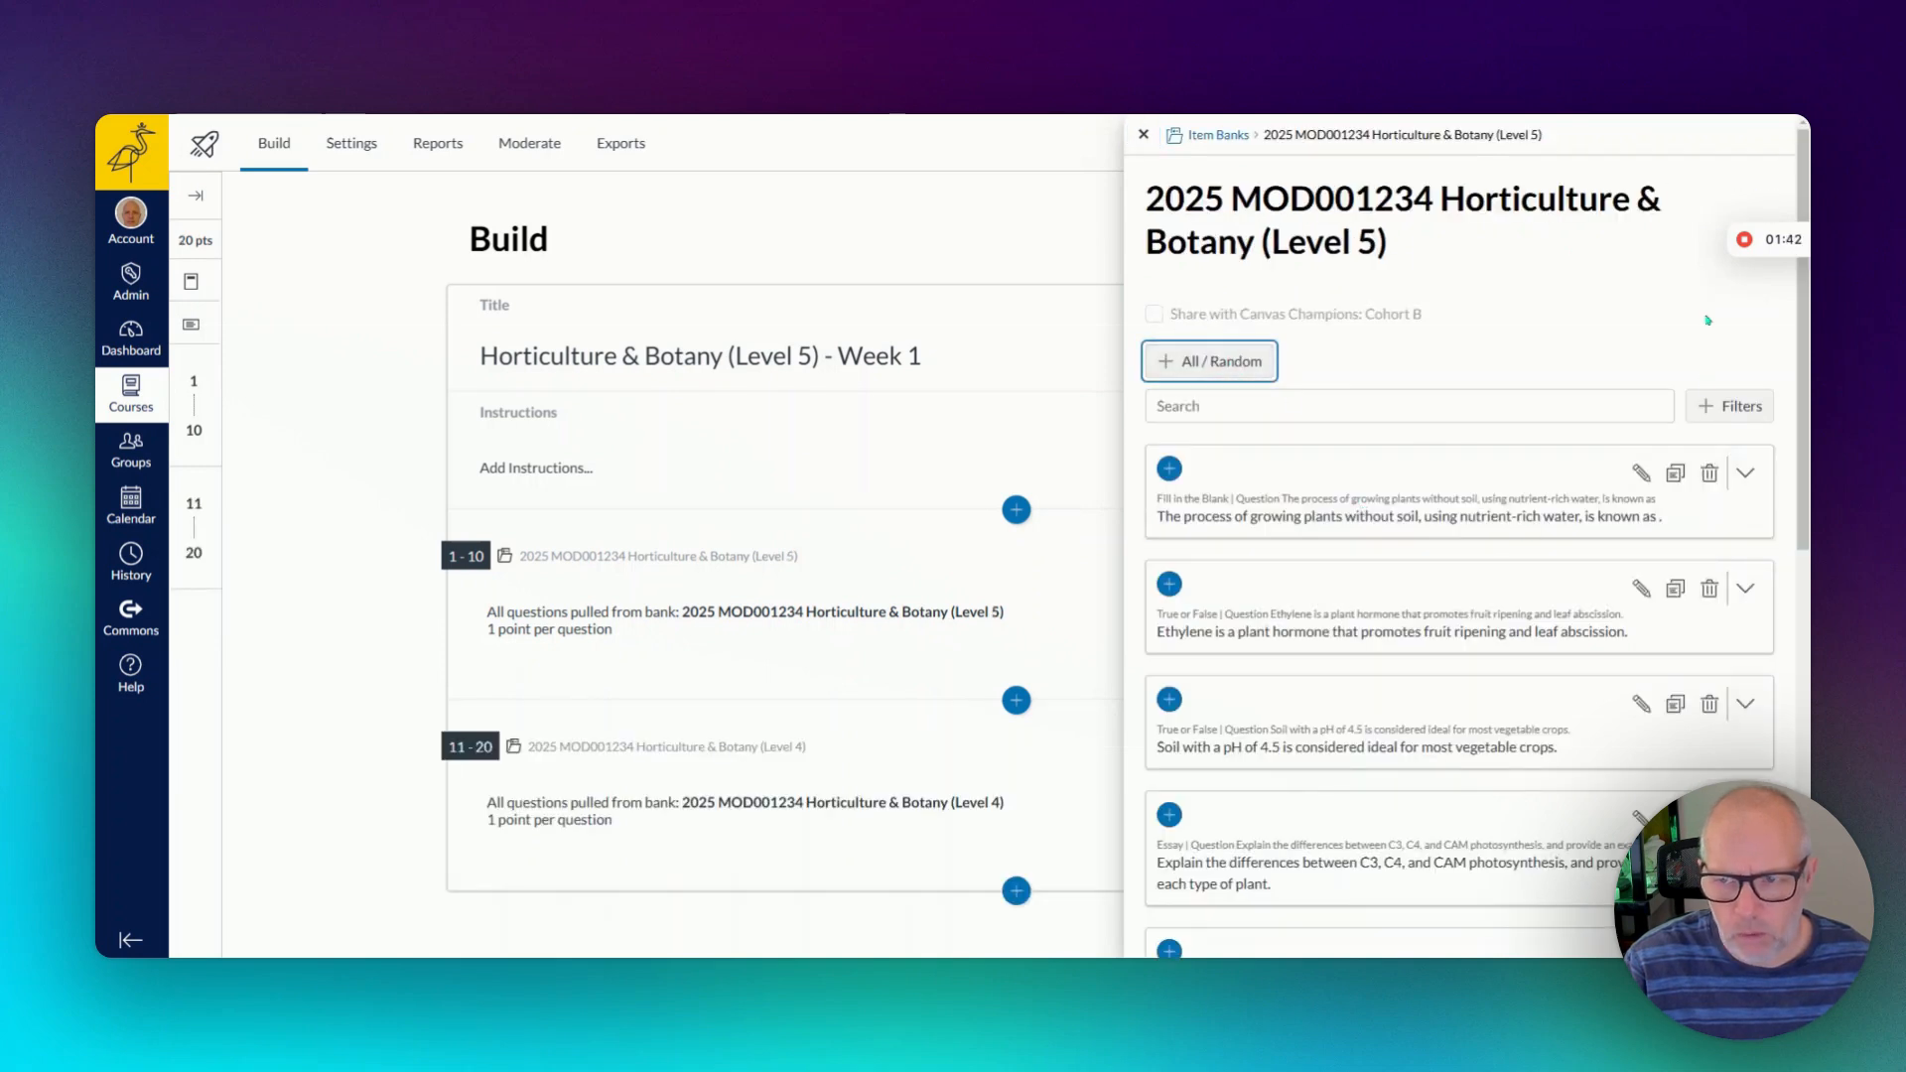
{"action": "left_click", "coordinate": [1143, 139]}
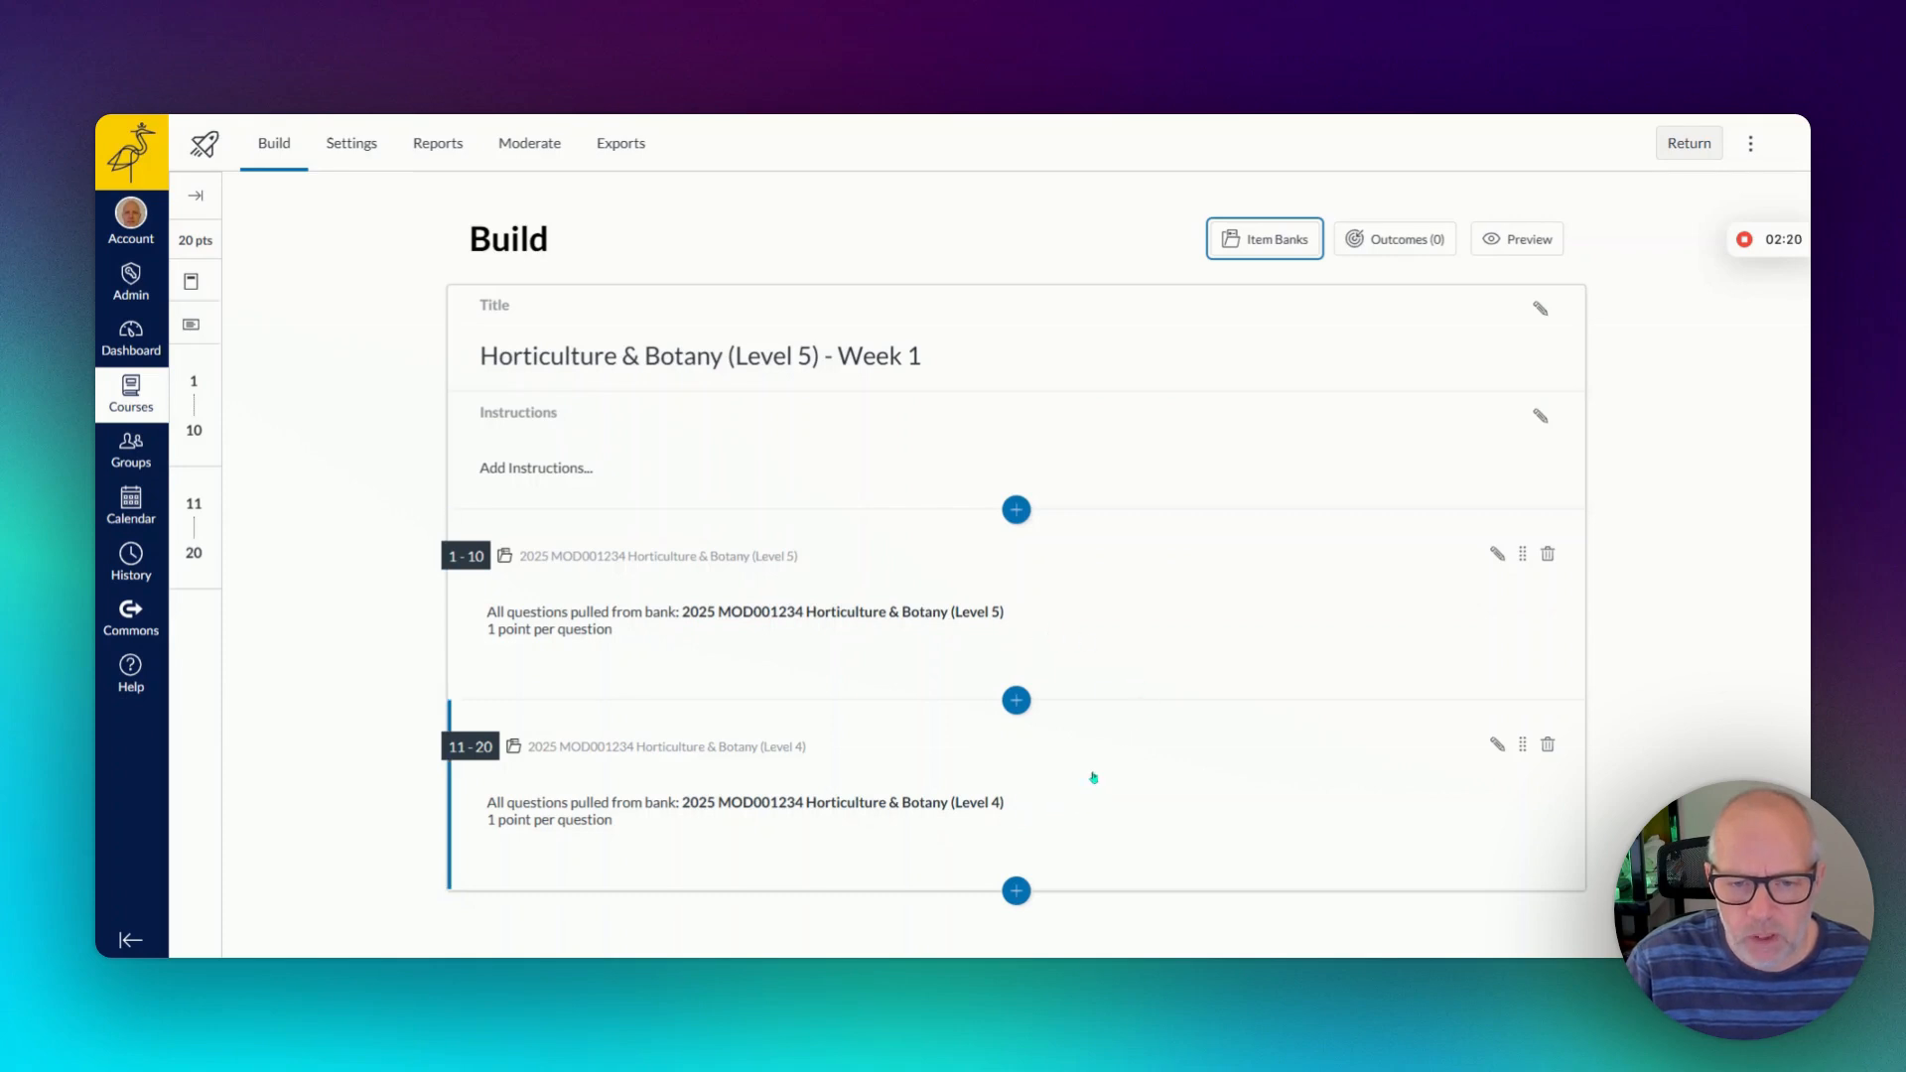
{"action": "left_click_drag", "start_coordinate": [1522, 745], "coordinate": [1517, 583]}
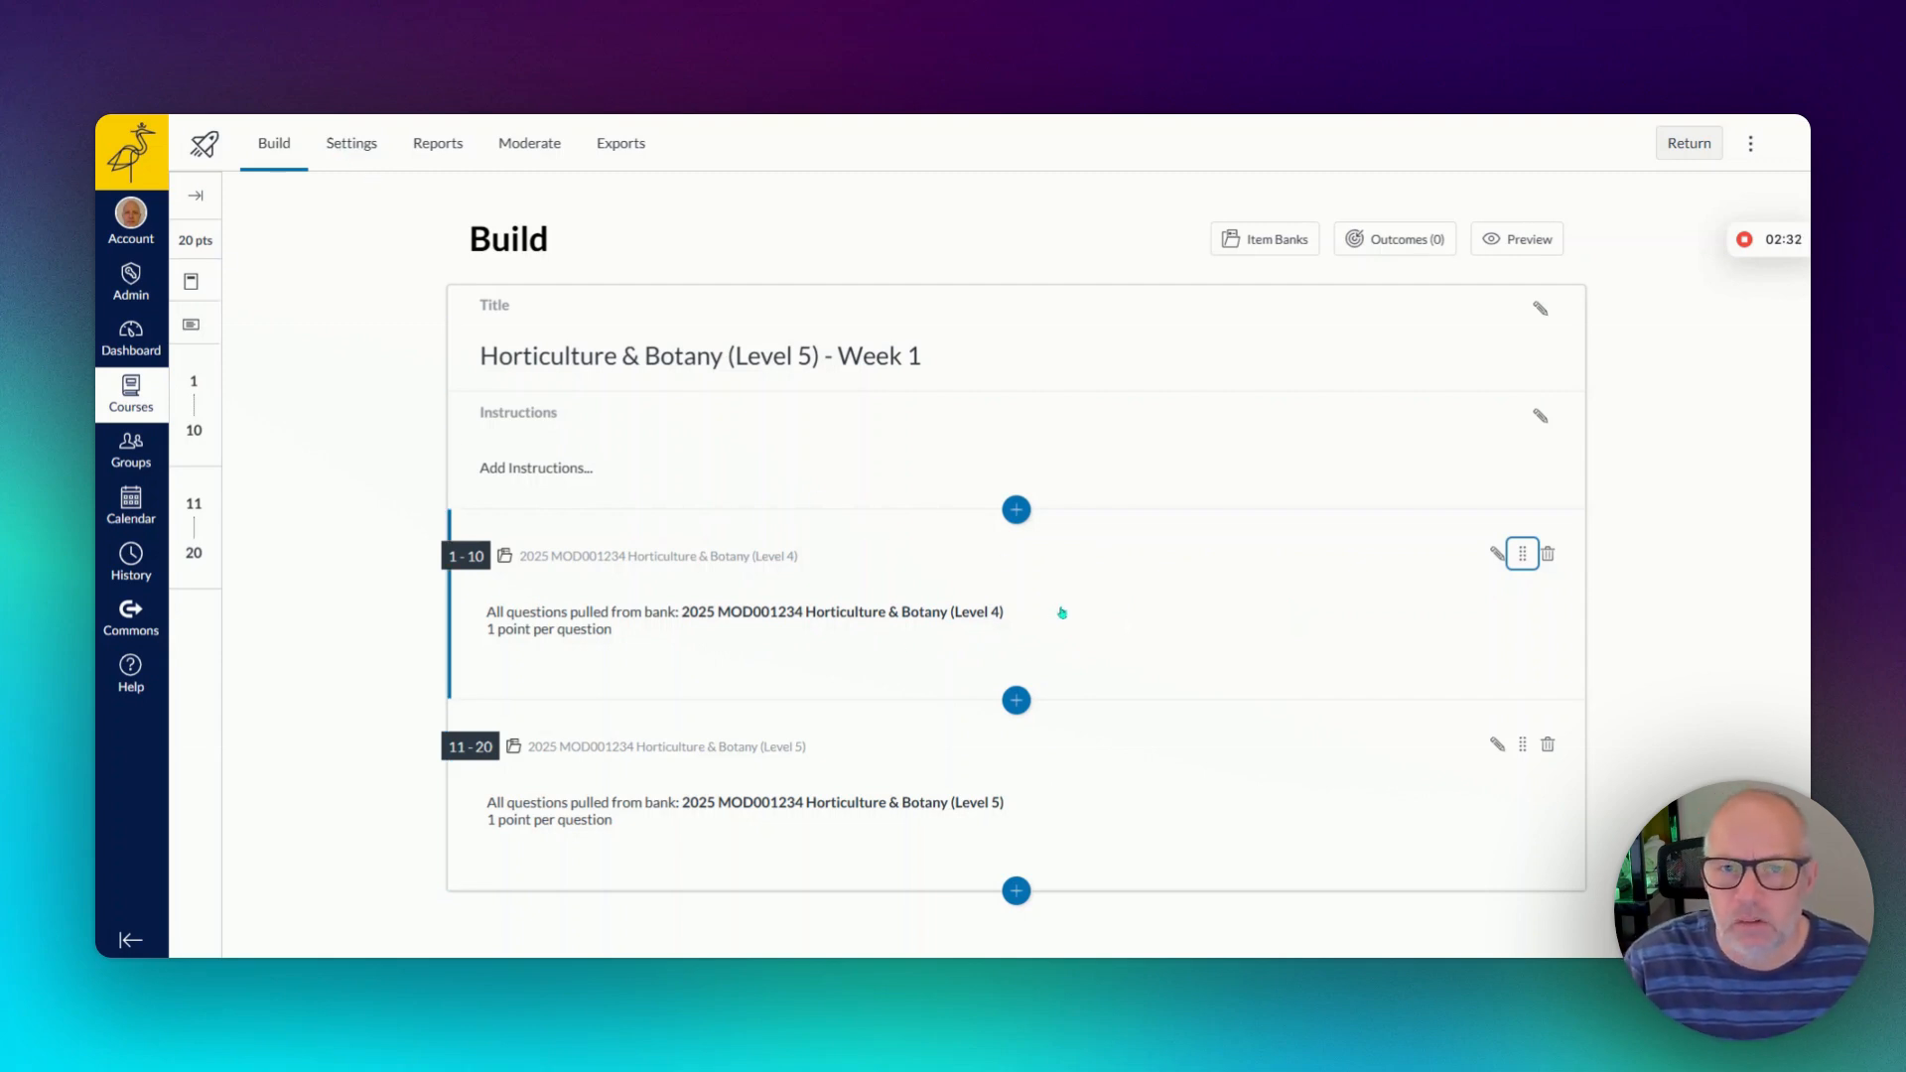
Configure the Level 4 bank entry to pull 5 randomly selected questions.
{"action": "left_click", "coordinate": [791, 611]}
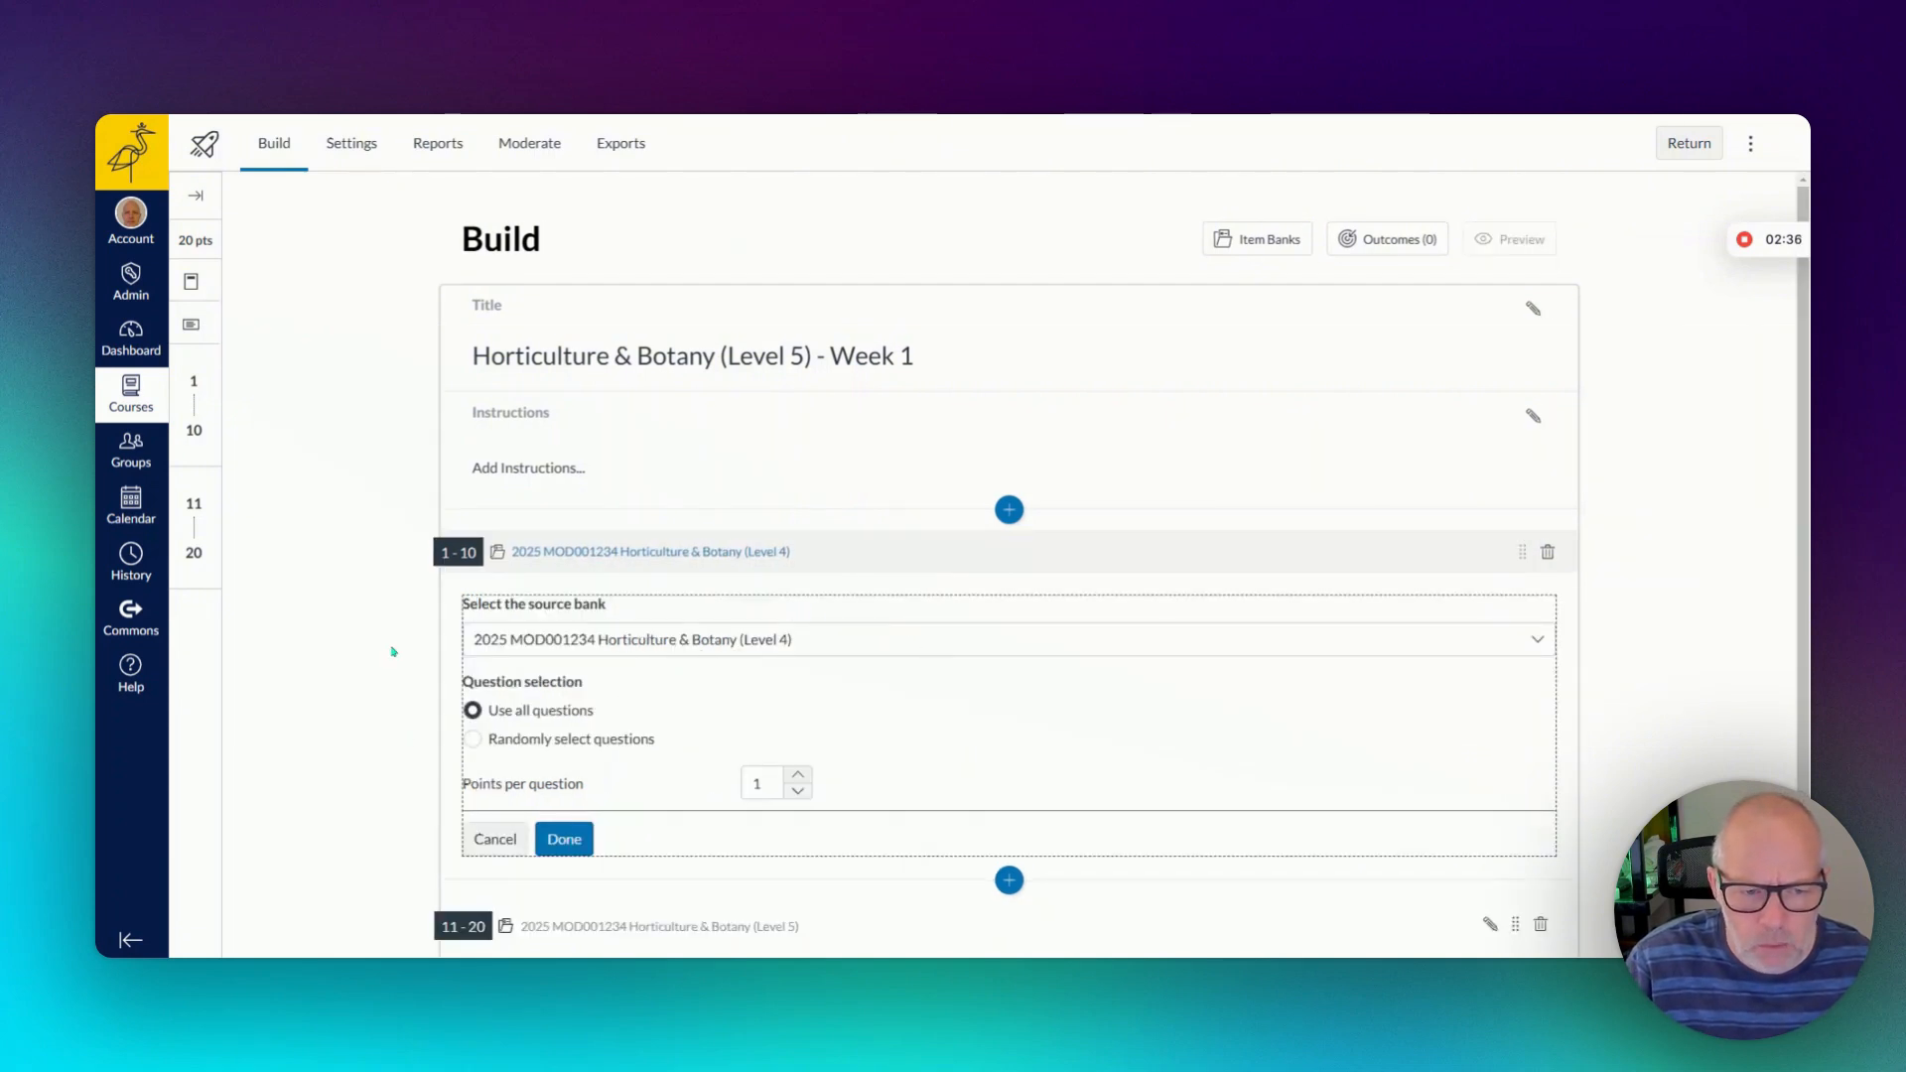
{"action": "scroll", "coordinate": [393, 651], "scroll_direction": "down", "scroll_amount": 2}
{"action": "key", "text": "Down"}
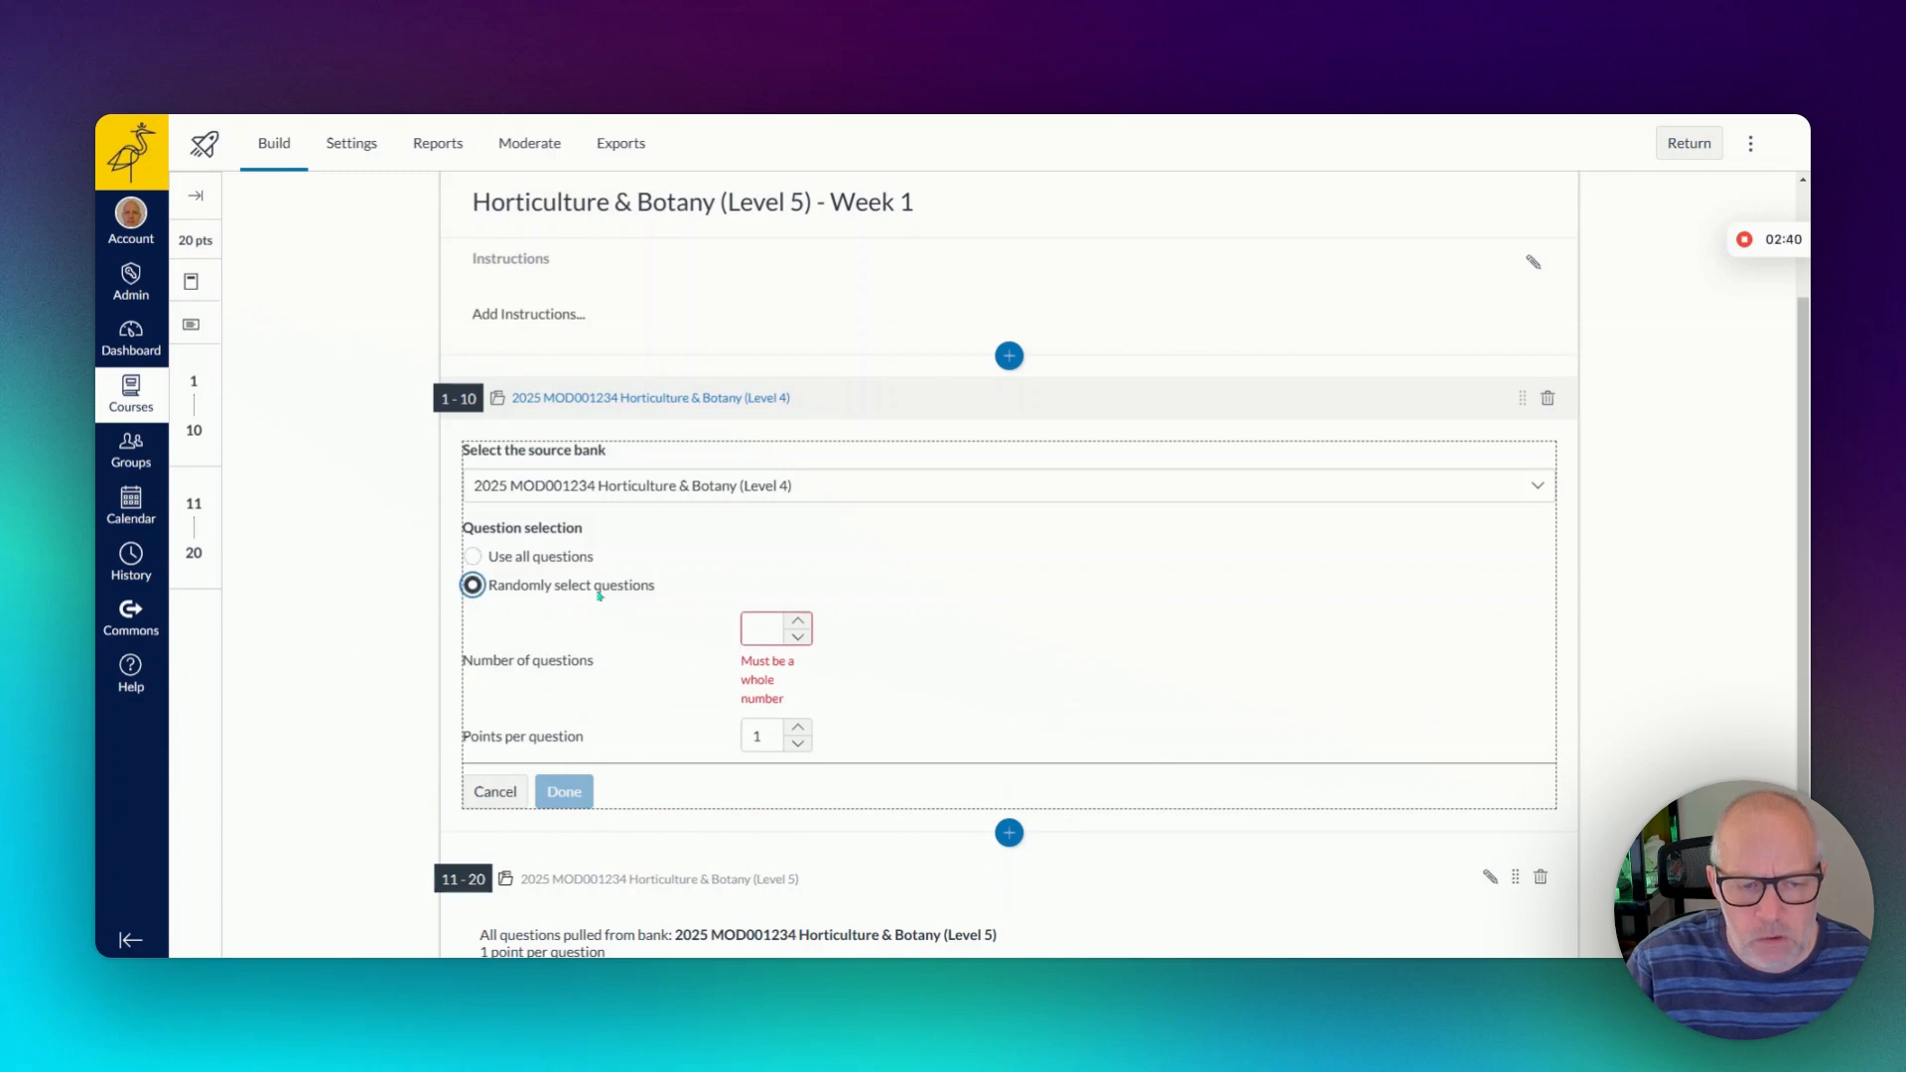
{"action": "type", "text": "4"}
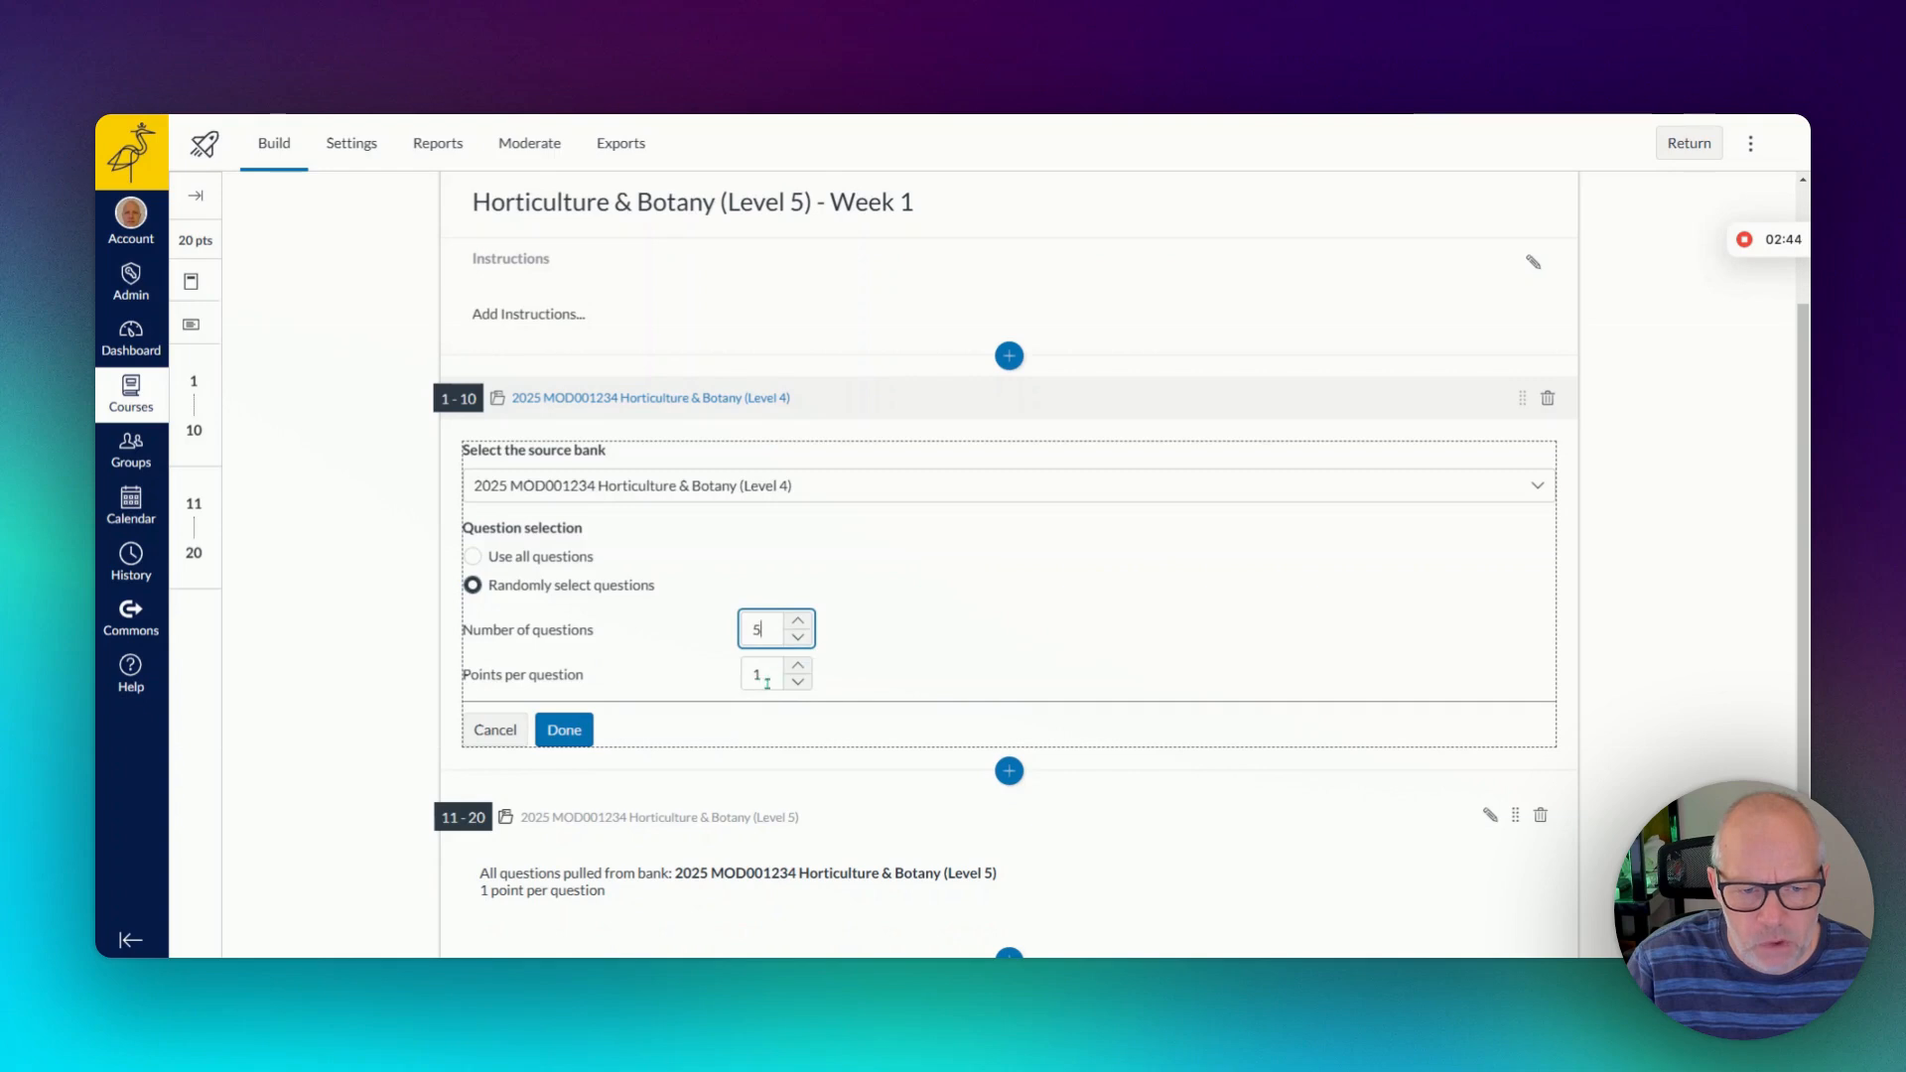
{"action": "scroll", "coordinate": [887, 643], "scroll_direction": "down", "scroll_amount": 1}
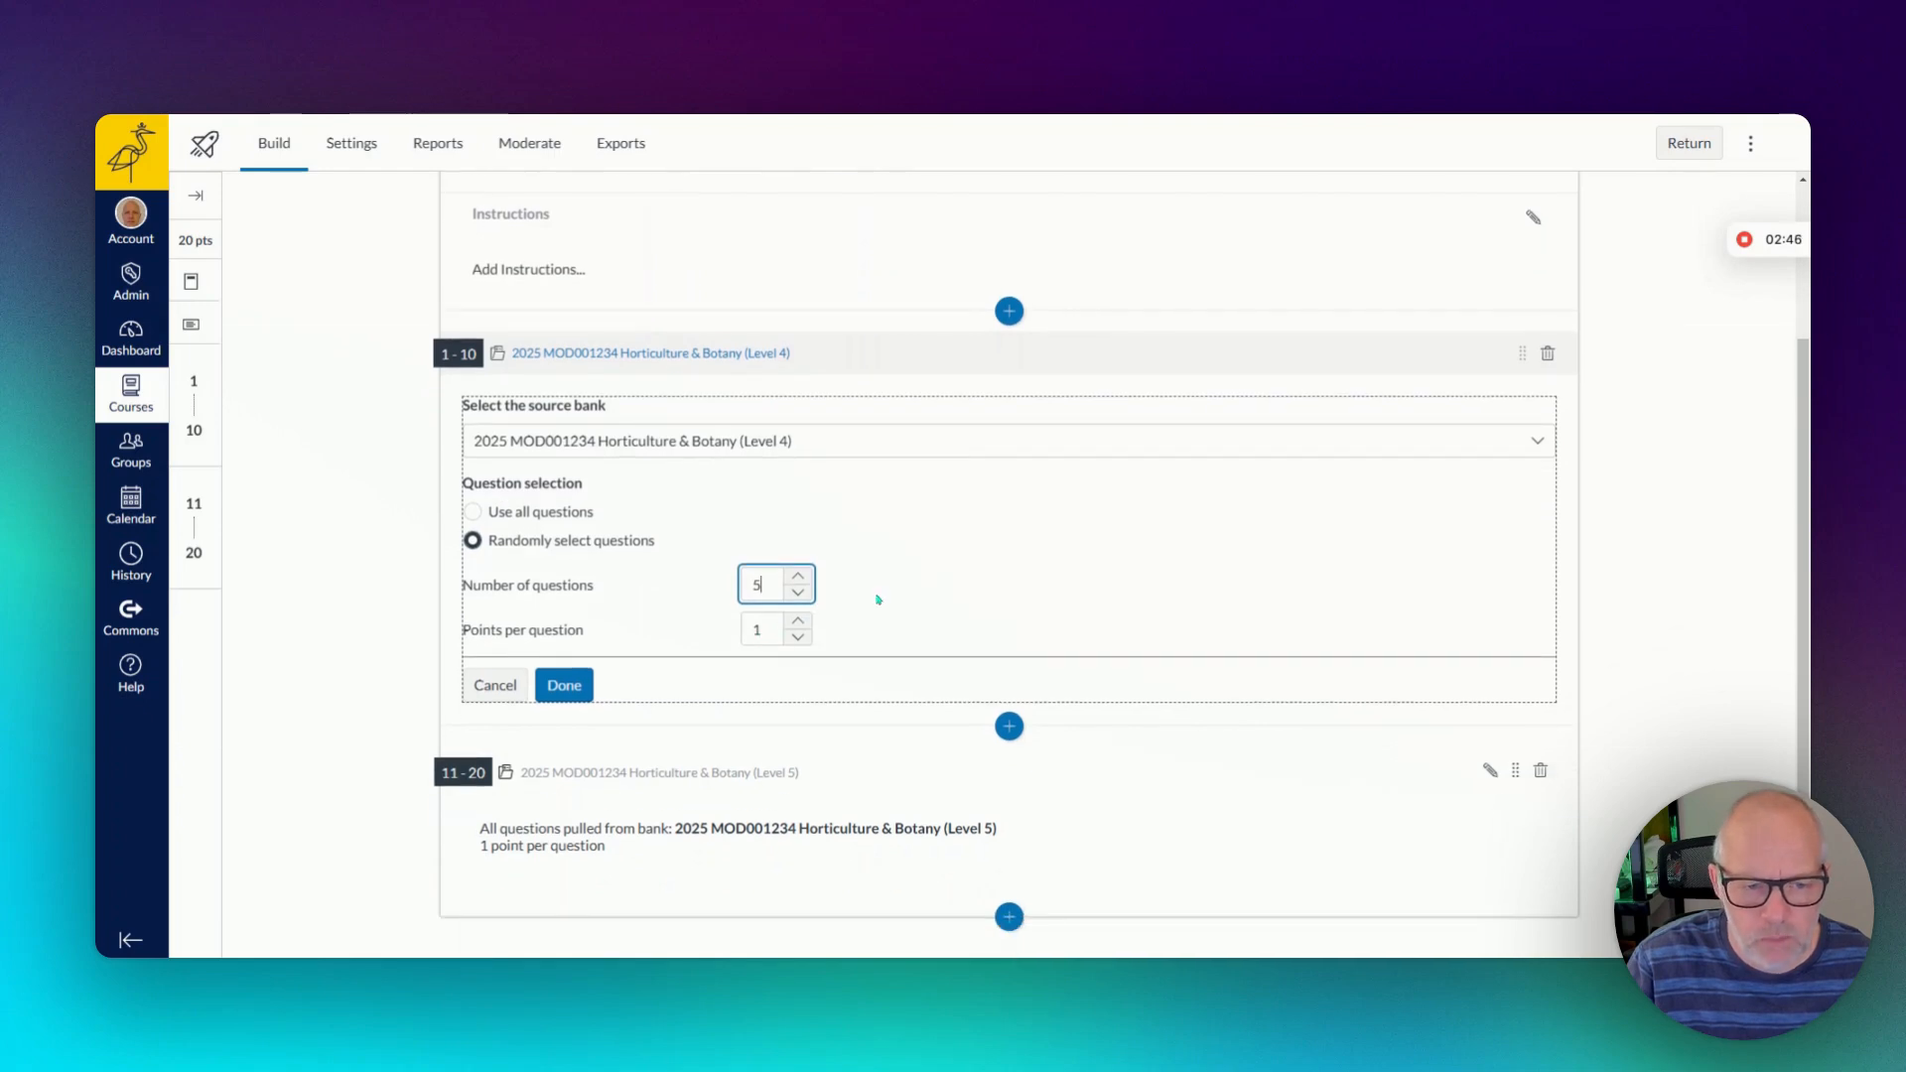
{"action": "left_click", "coordinate": [577, 687]}
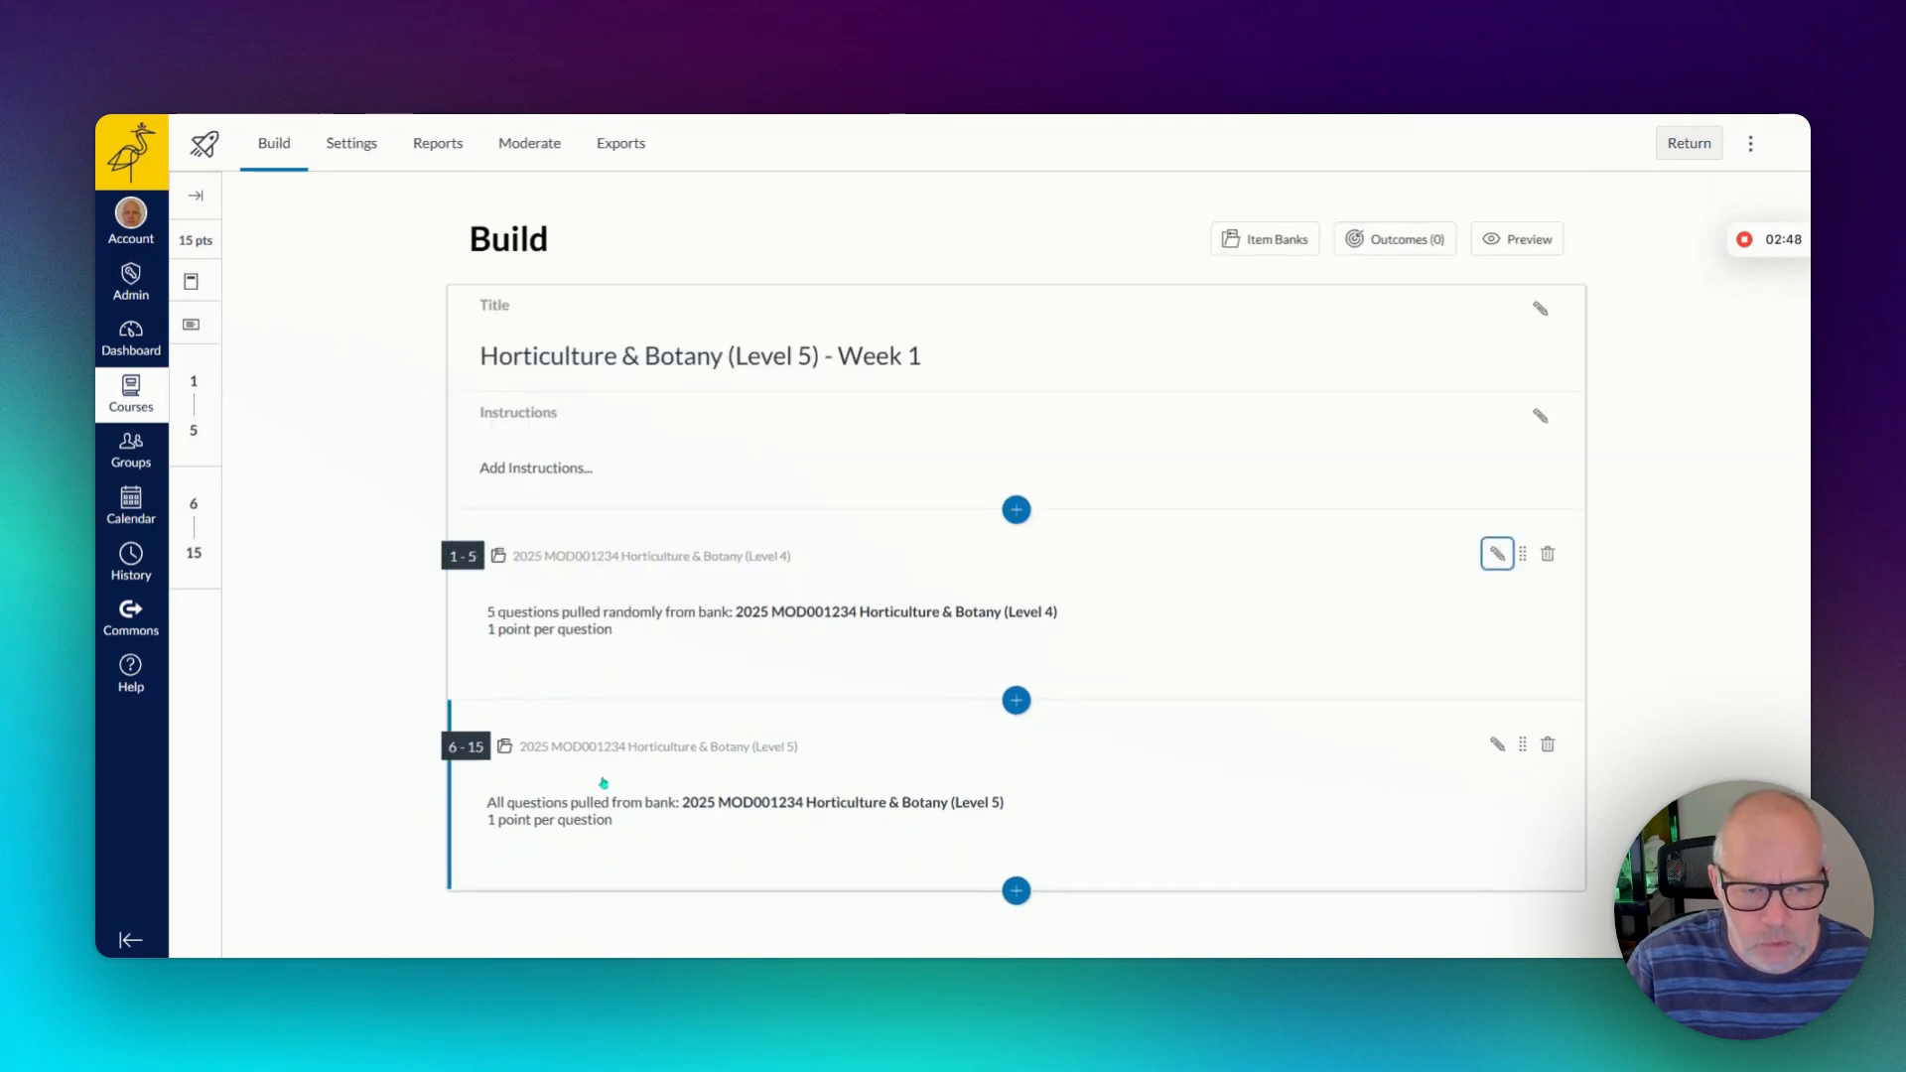
Configure the Level 5 bank entry to pull 5 randomly selected questions.
{"action": "left_click", "coordinate": [672, 743]}
{"action": "scroll", "coordinate": [671, 742], "scroll_direction": "down", "scroll_amount": 3}
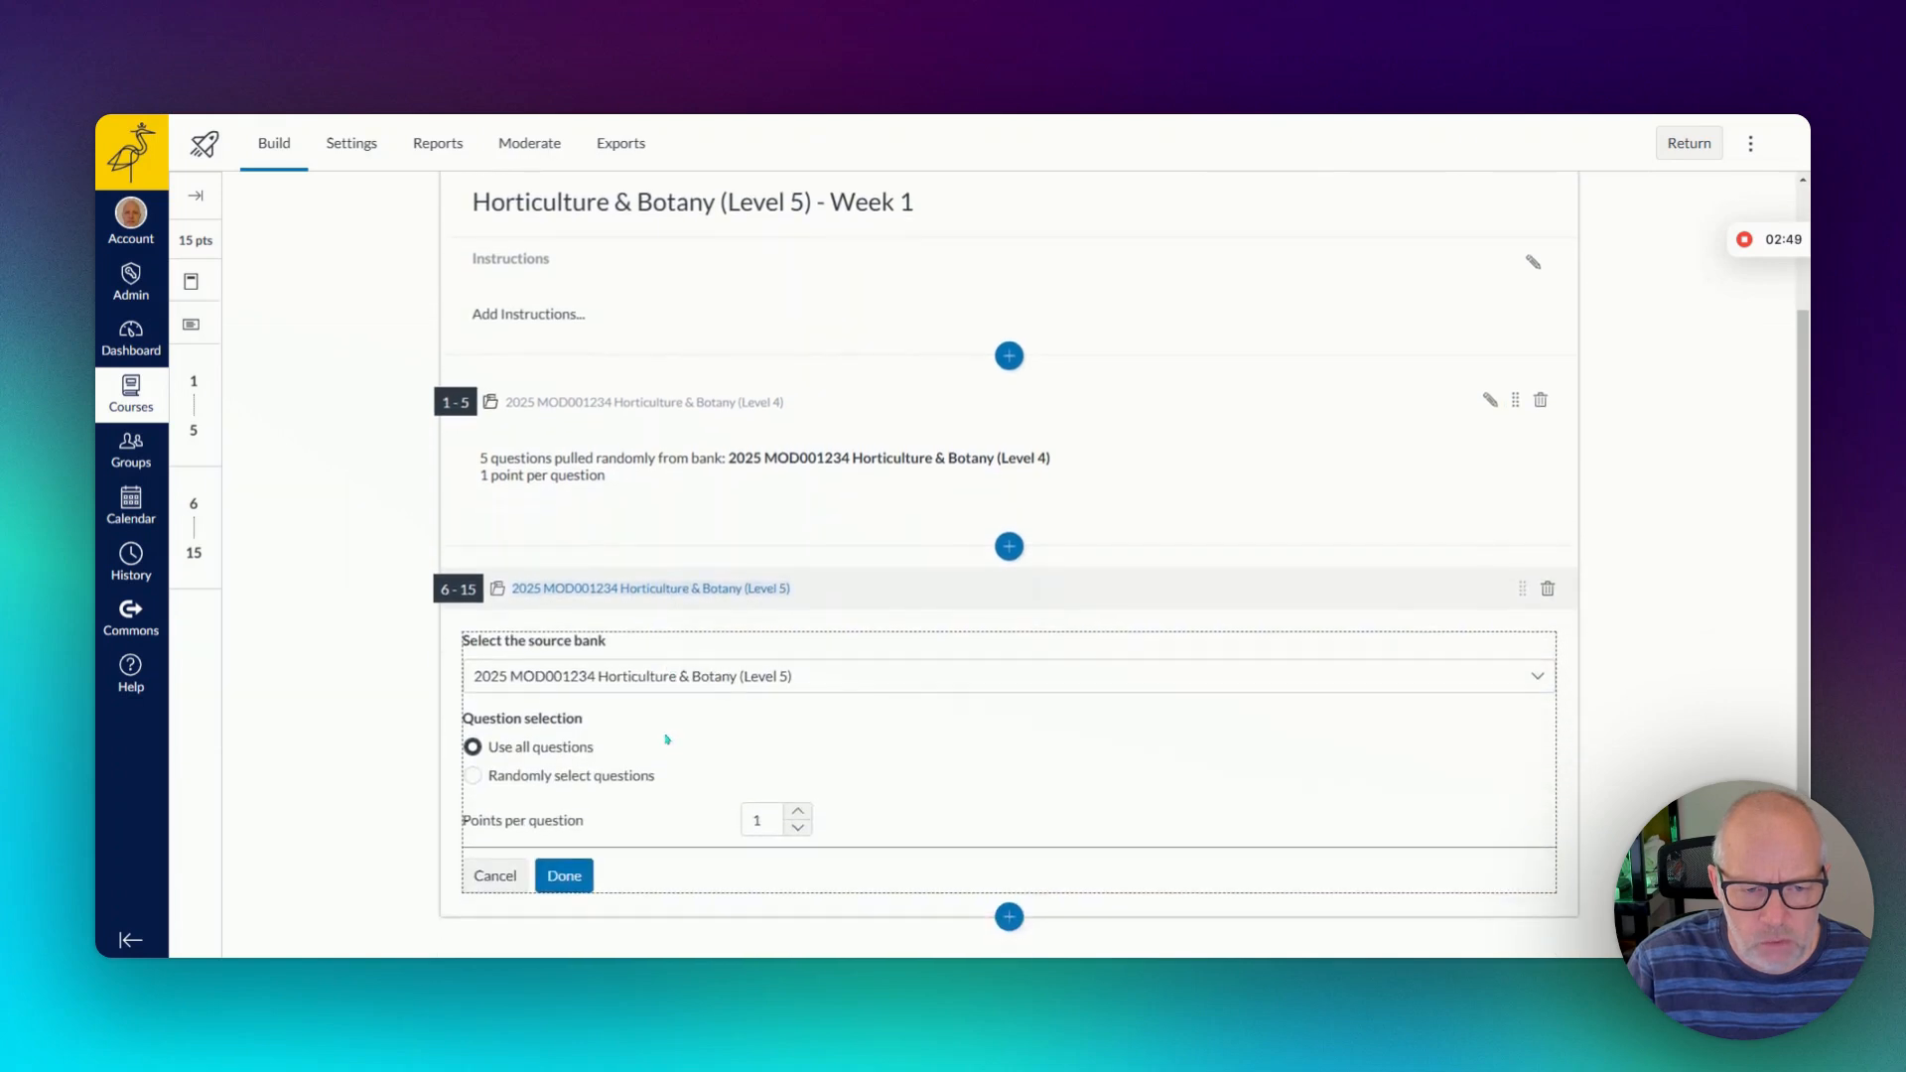
{"action": "left_click", "coordinate": [472, 775]}
{"action": "type", "text": "3"}
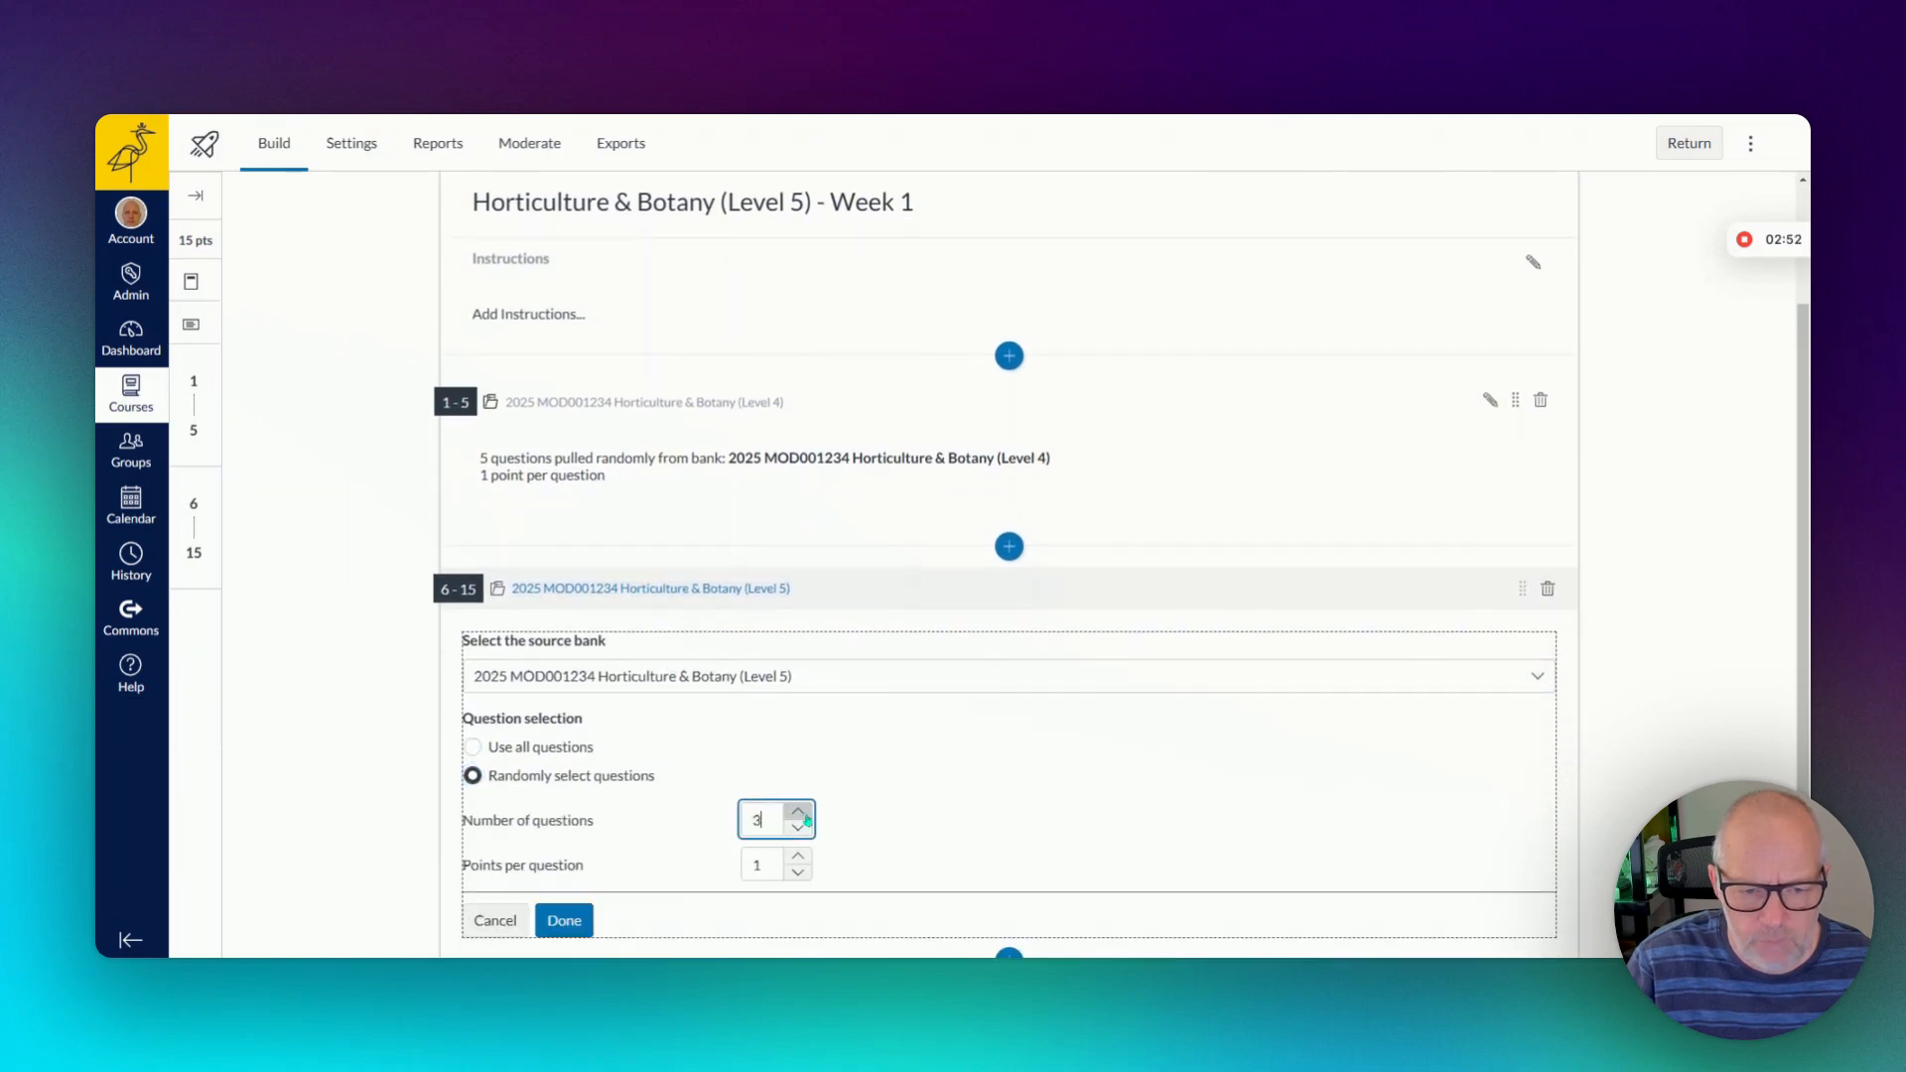
{"action": "left_click", "coordinate": [804, 814]}
{"action": "left_click", "coordinate": [564, 921]}
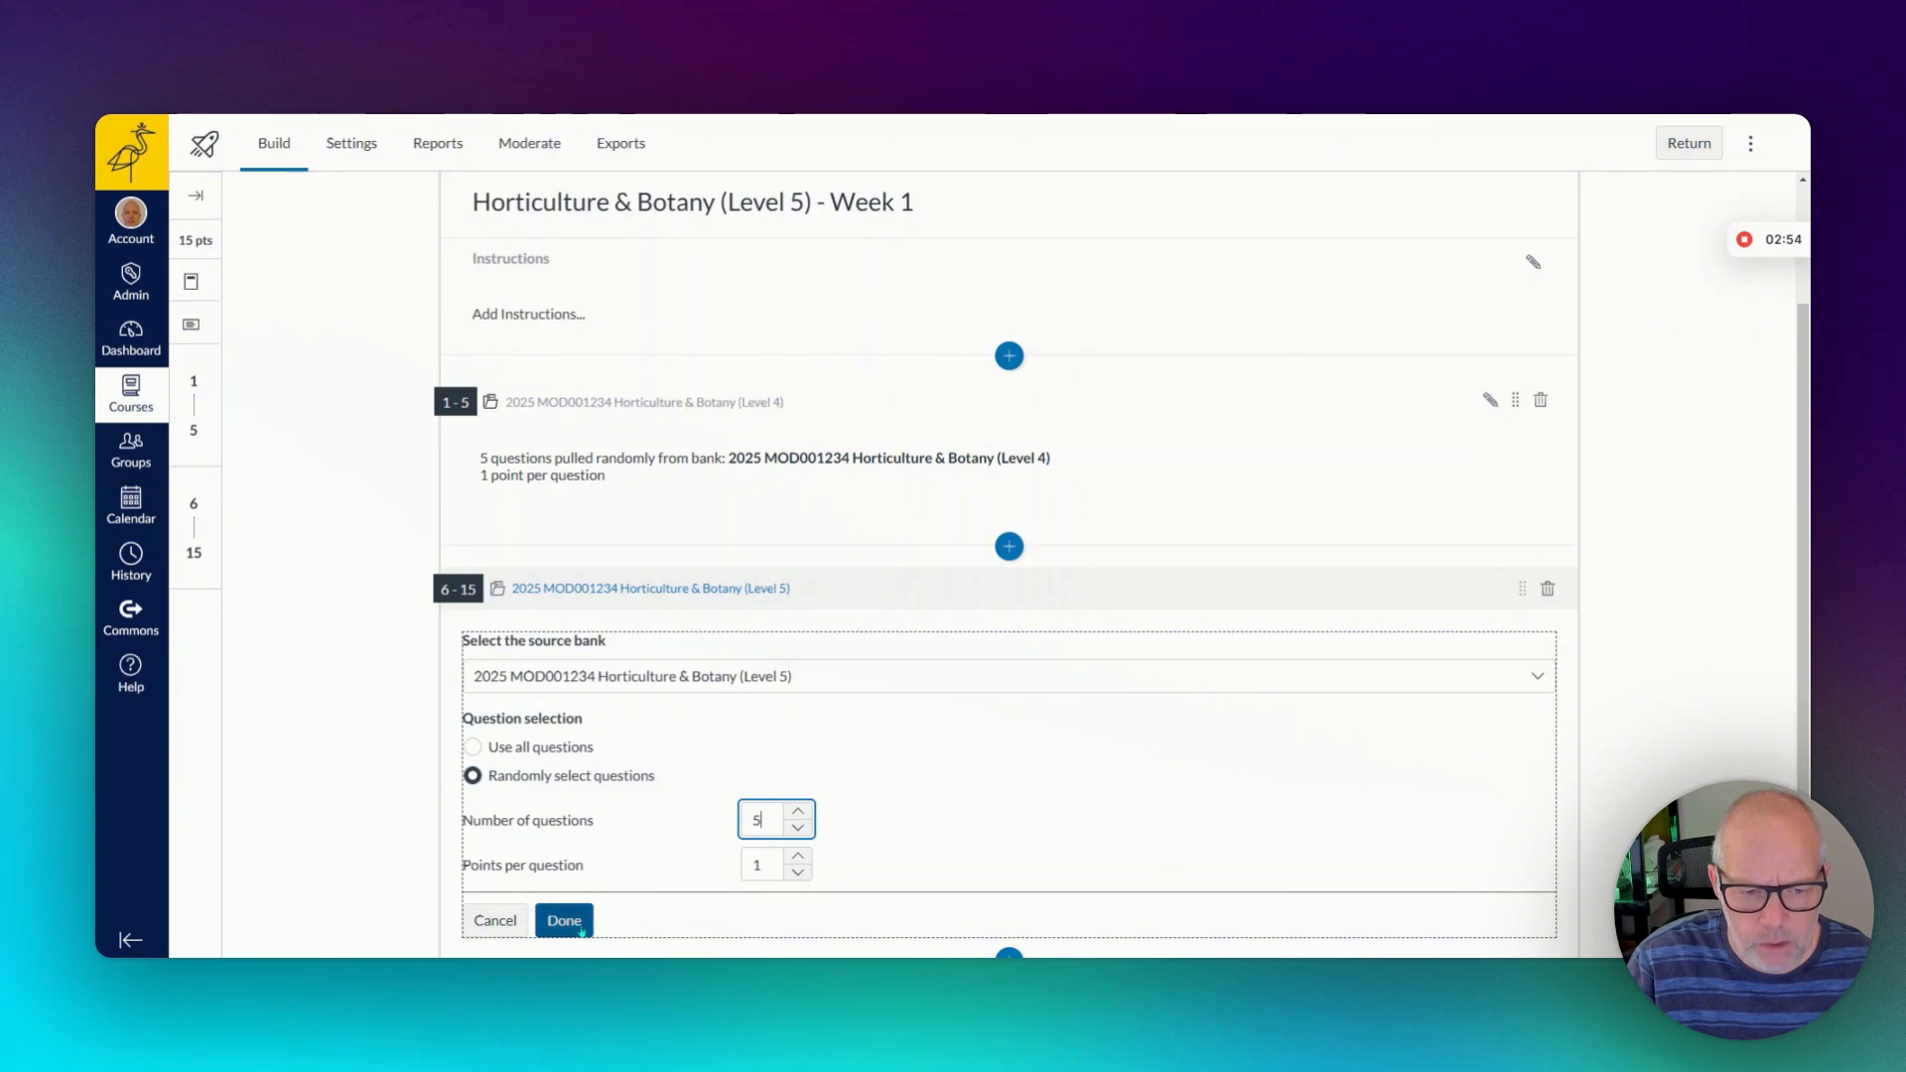
Turn on shuffled questions, shuffled answers and one question at a time with backtracking in the quiz settings.
{"action": "left_click", "coordinate": [353, 145]}
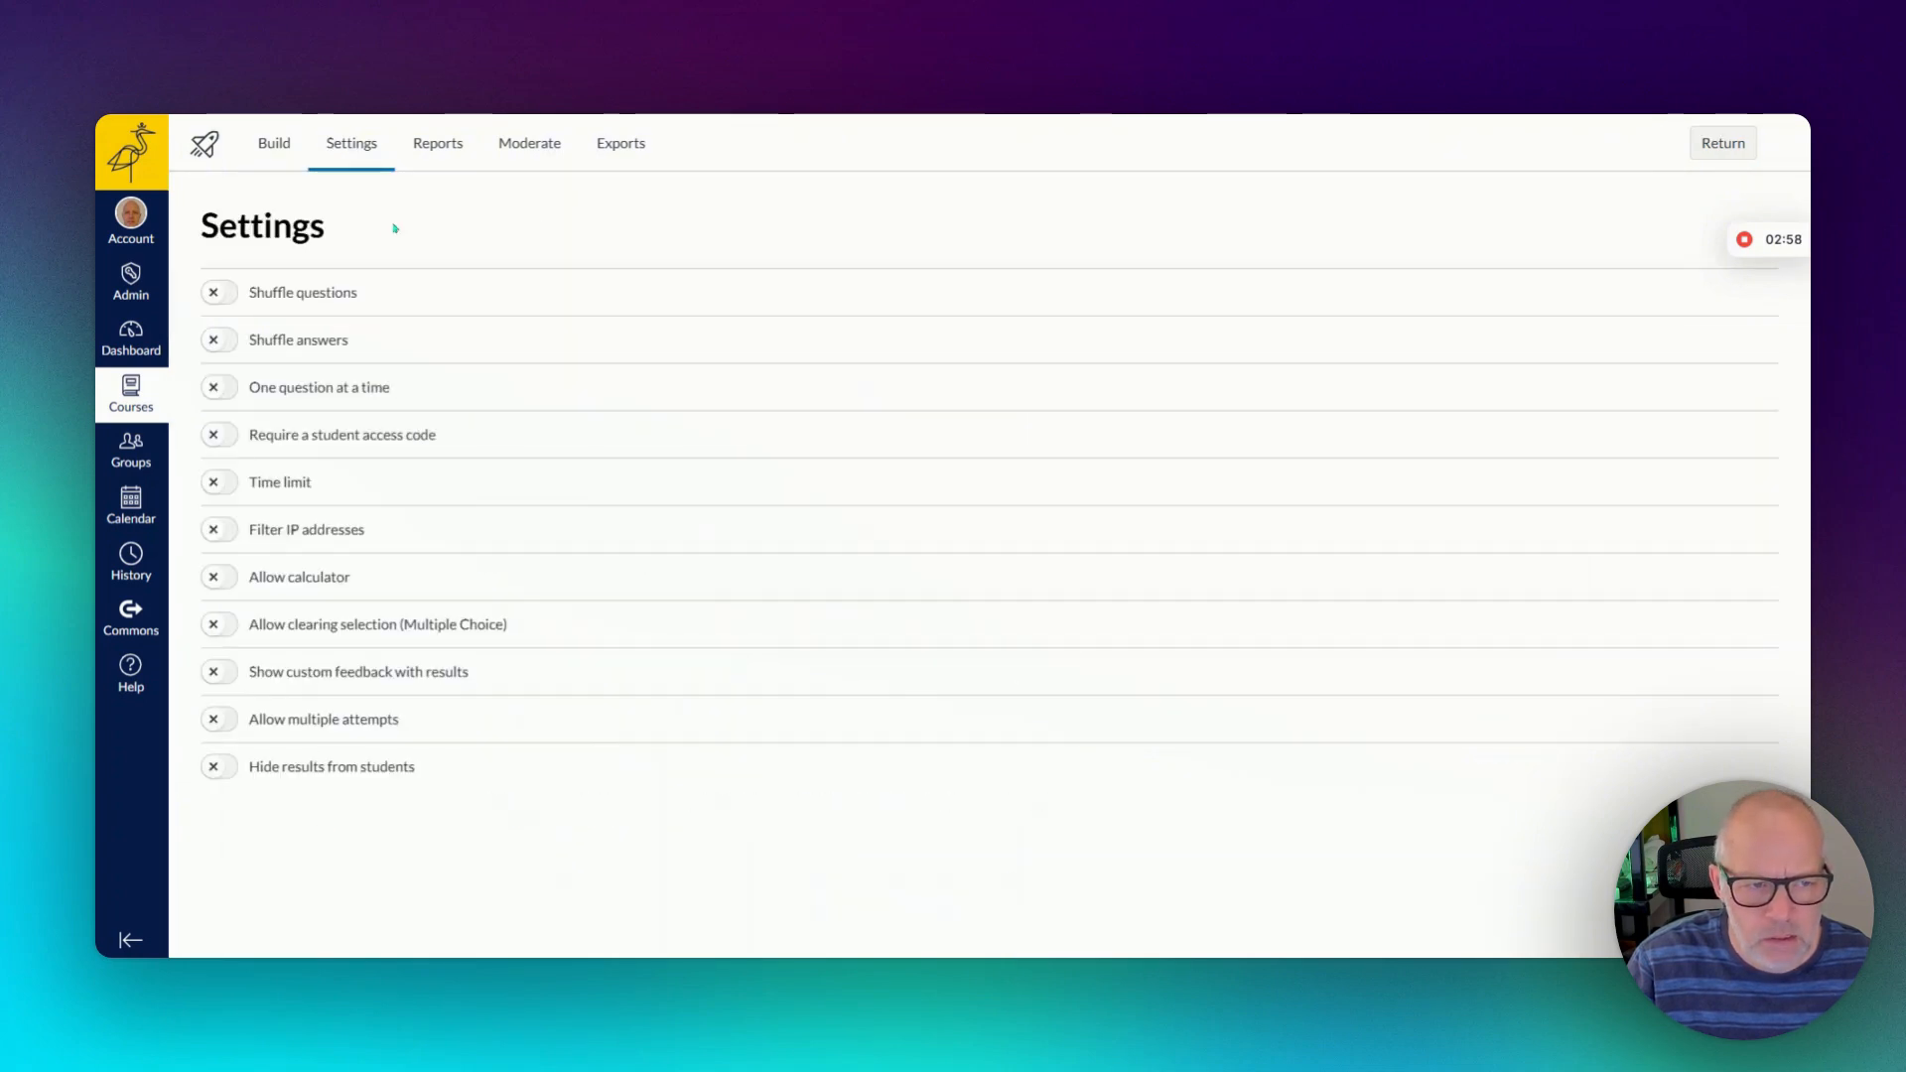
{"action": "left_click", "coordinate": [218, 296]}
{"action": "left_click", "coordinate": [221, 341]}
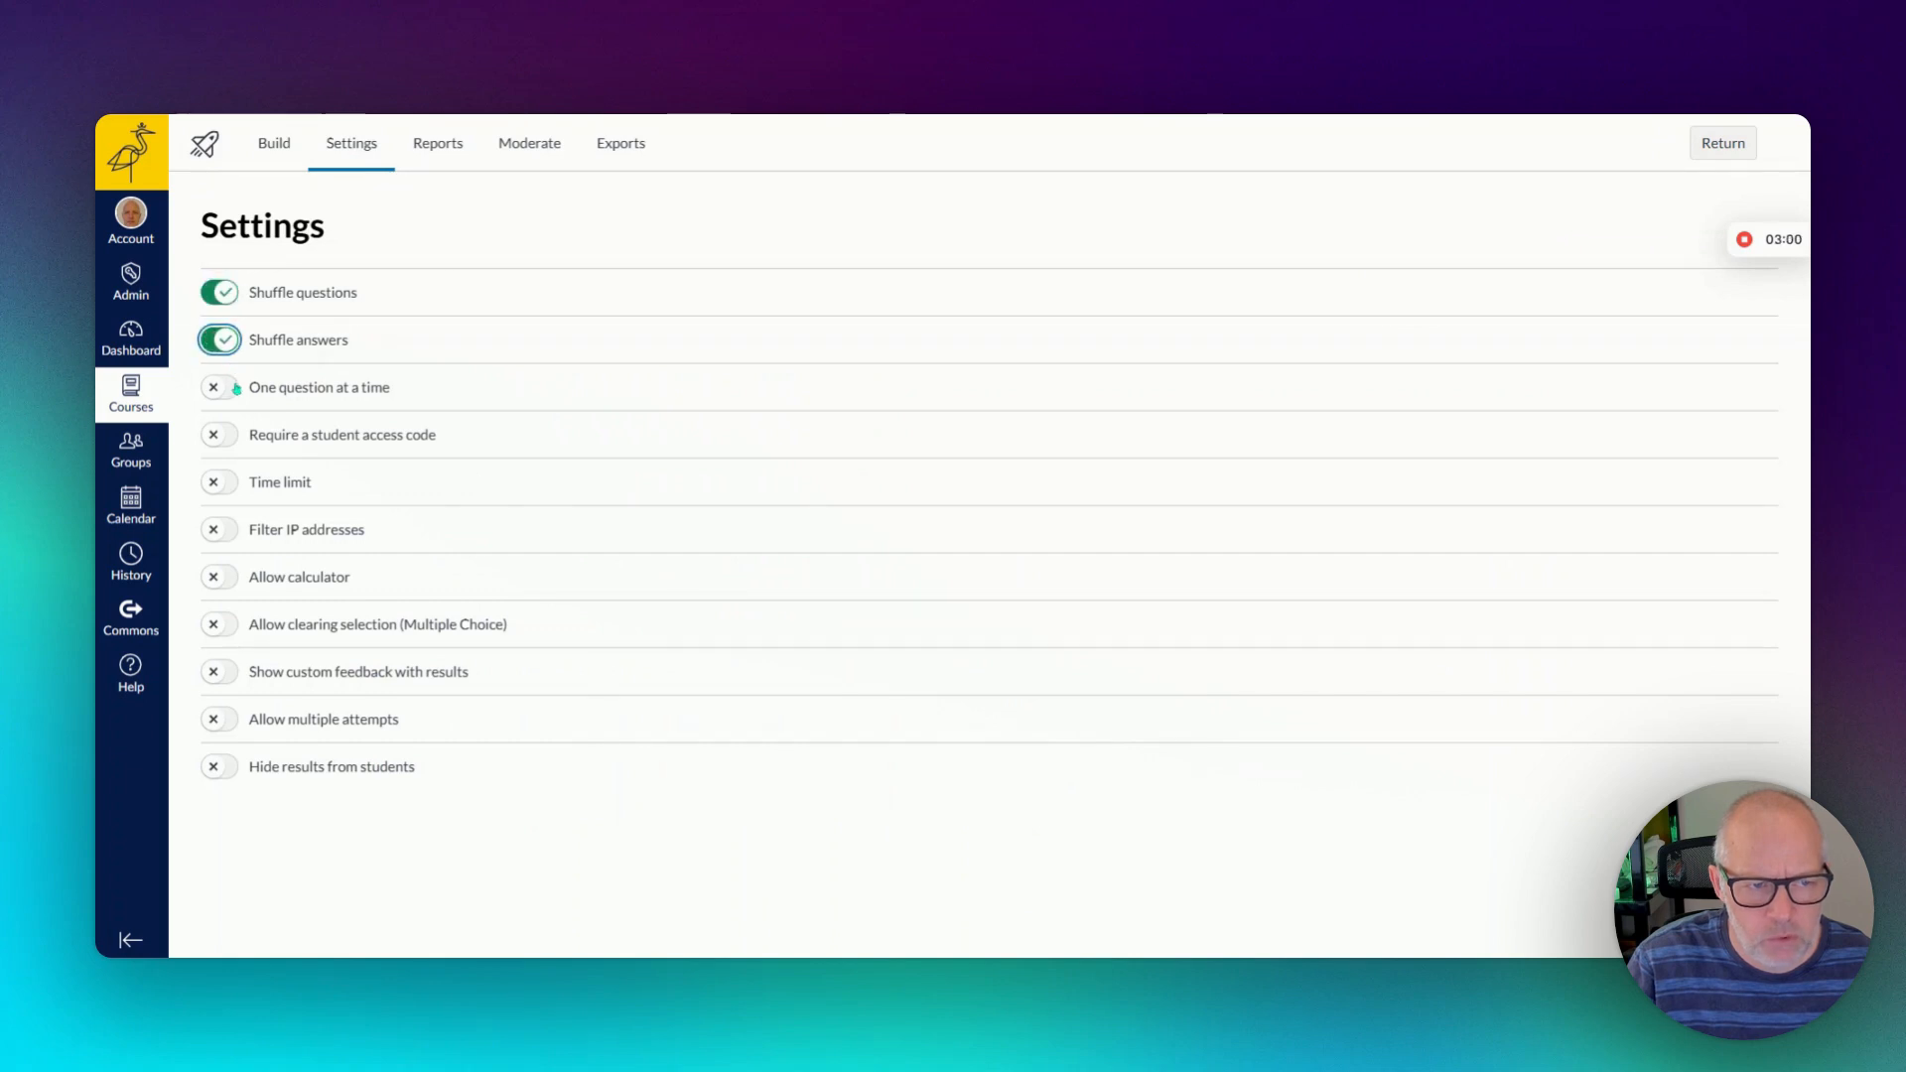
{"action": "left_click", "coordinate": [237, 389]}
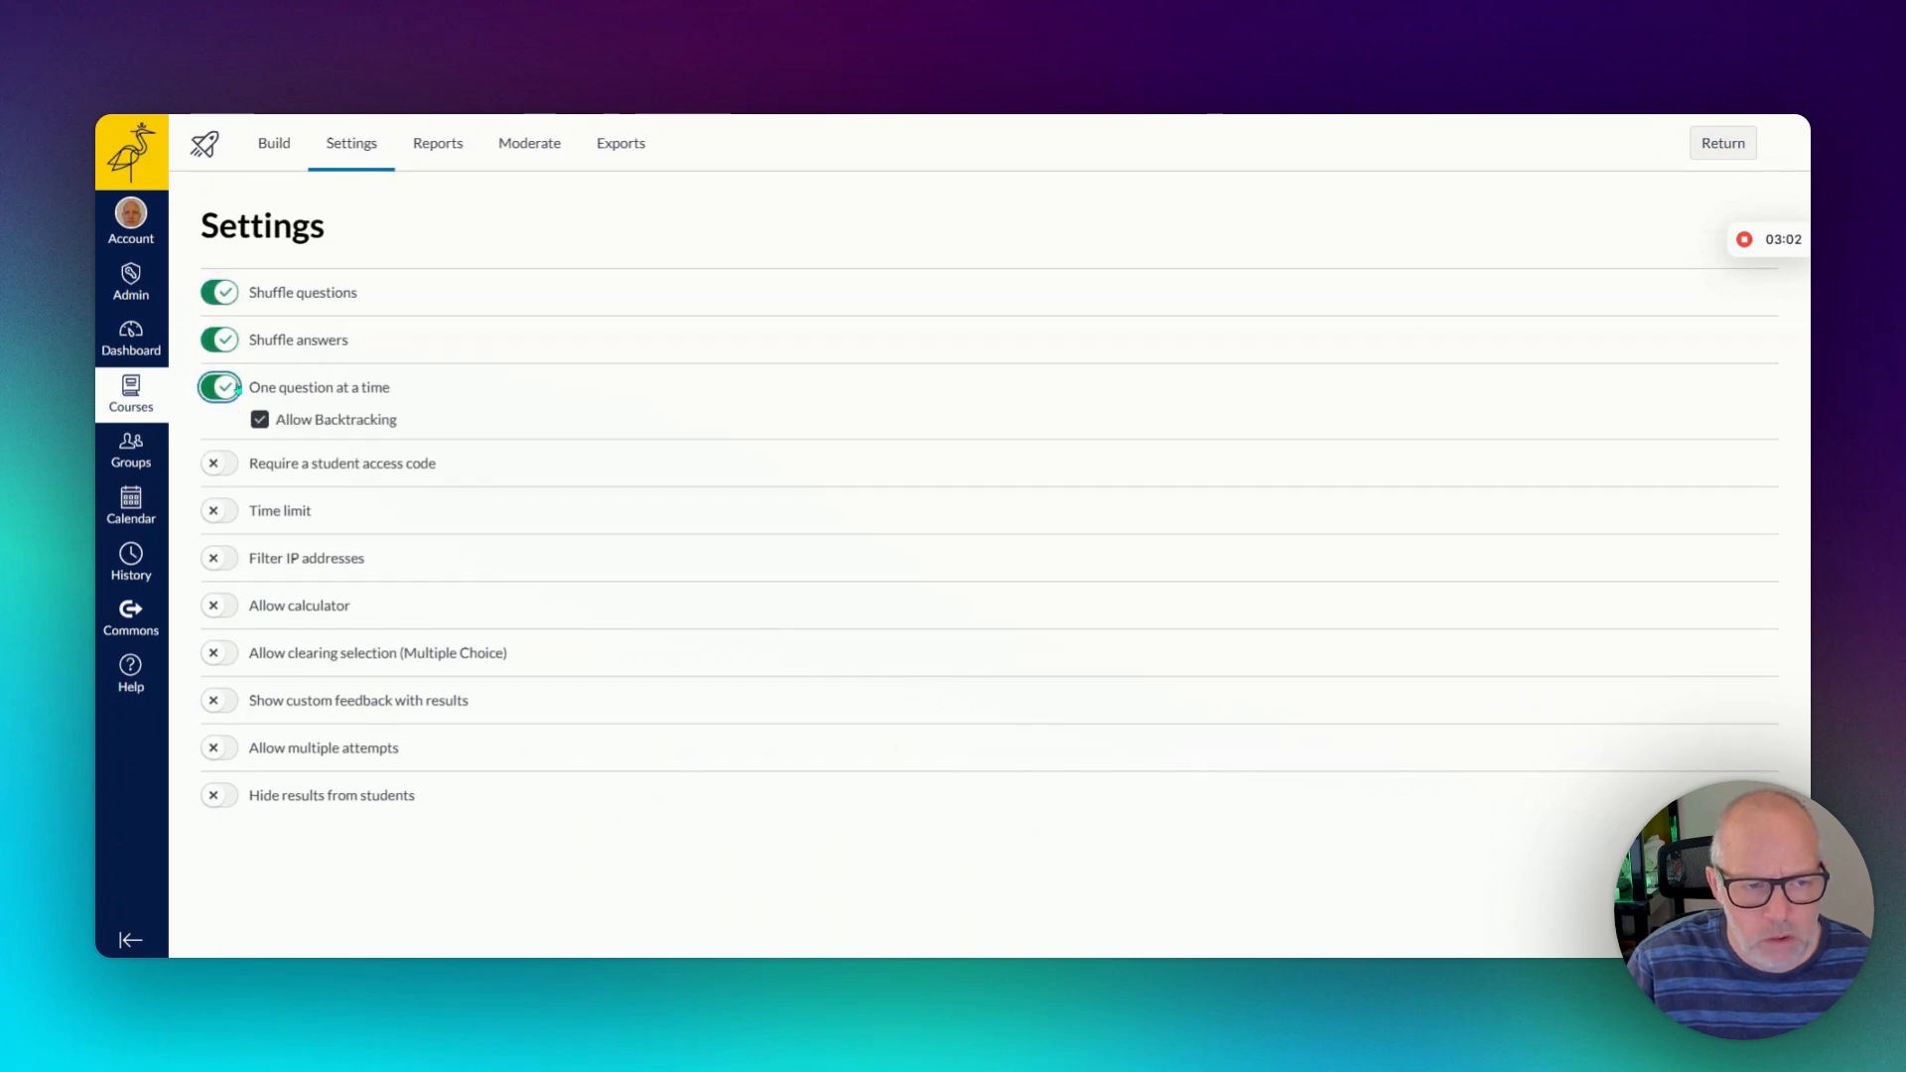
Enable a time limit of 20 minutes for the quiz.
{"action": "left_click", "coordinate": [220, 512]}
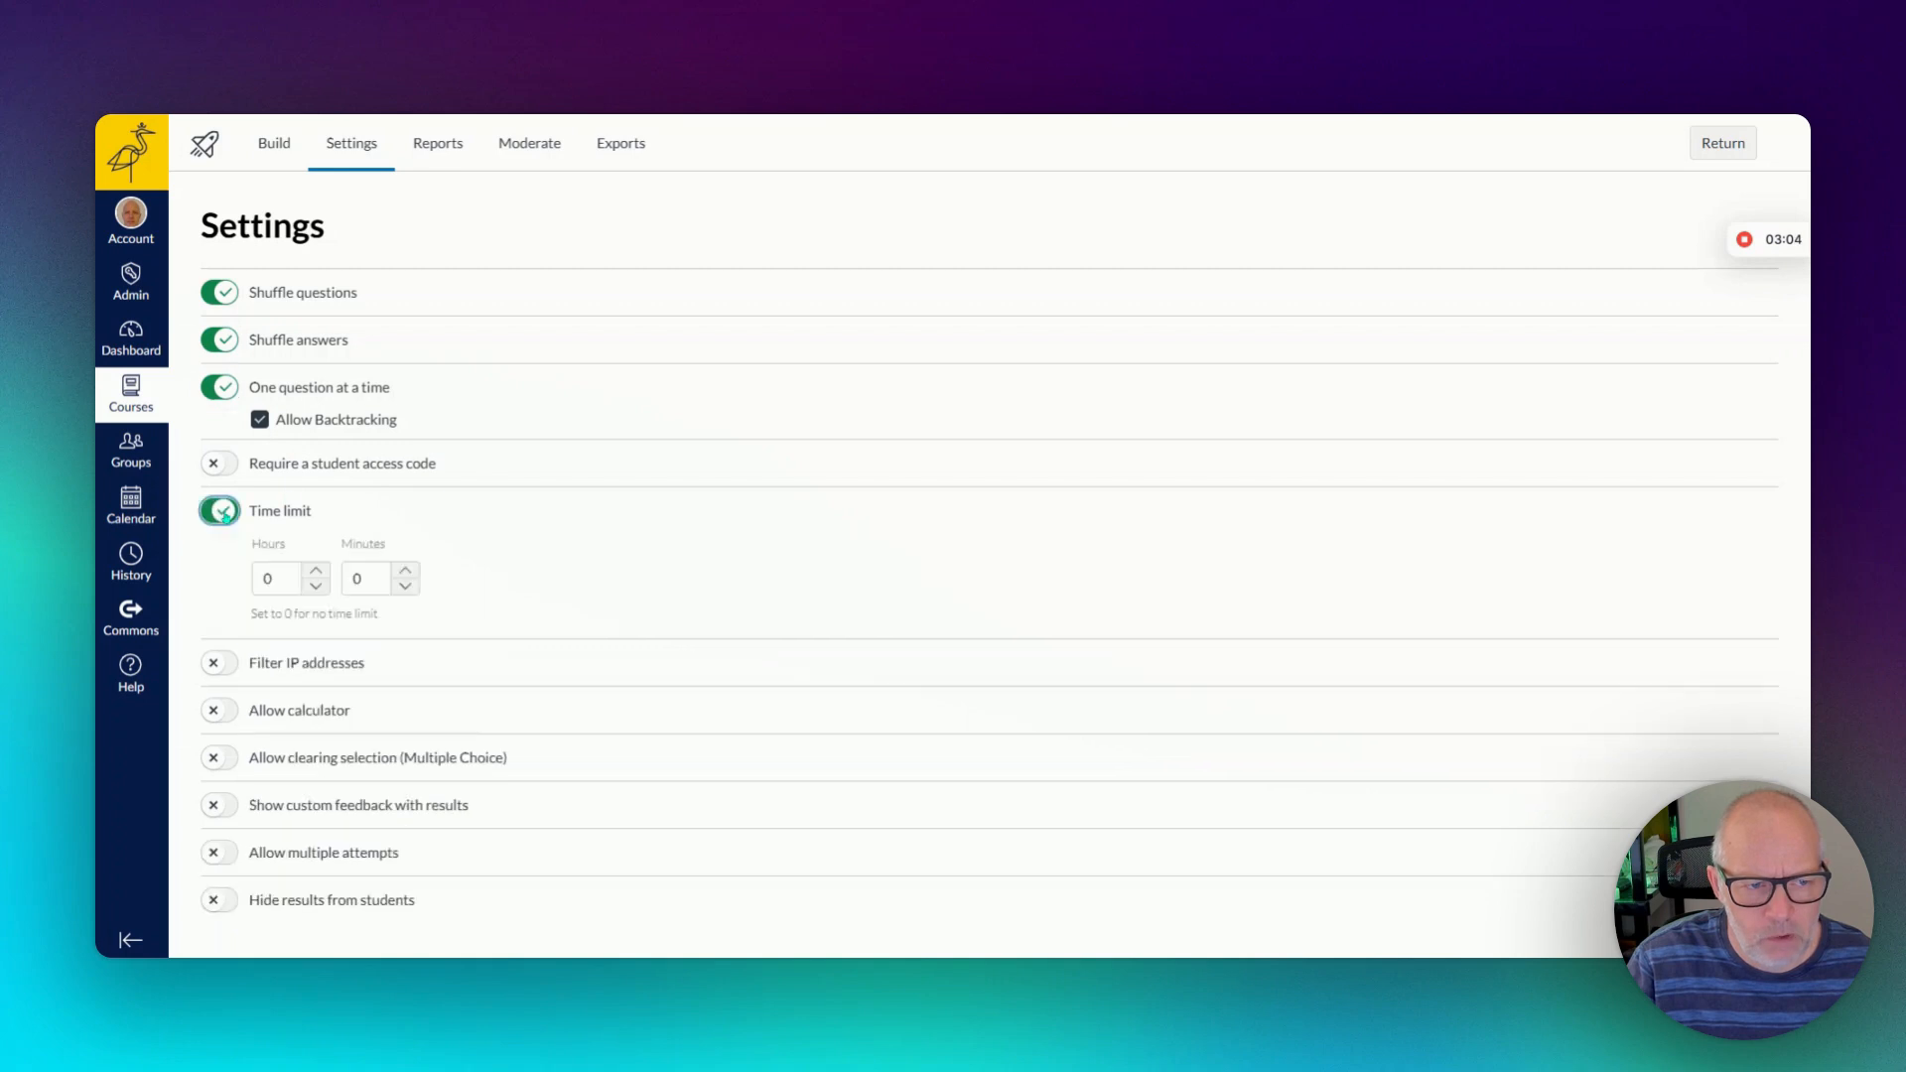
{"action": "double_click", "coordinate": [347, 580]}
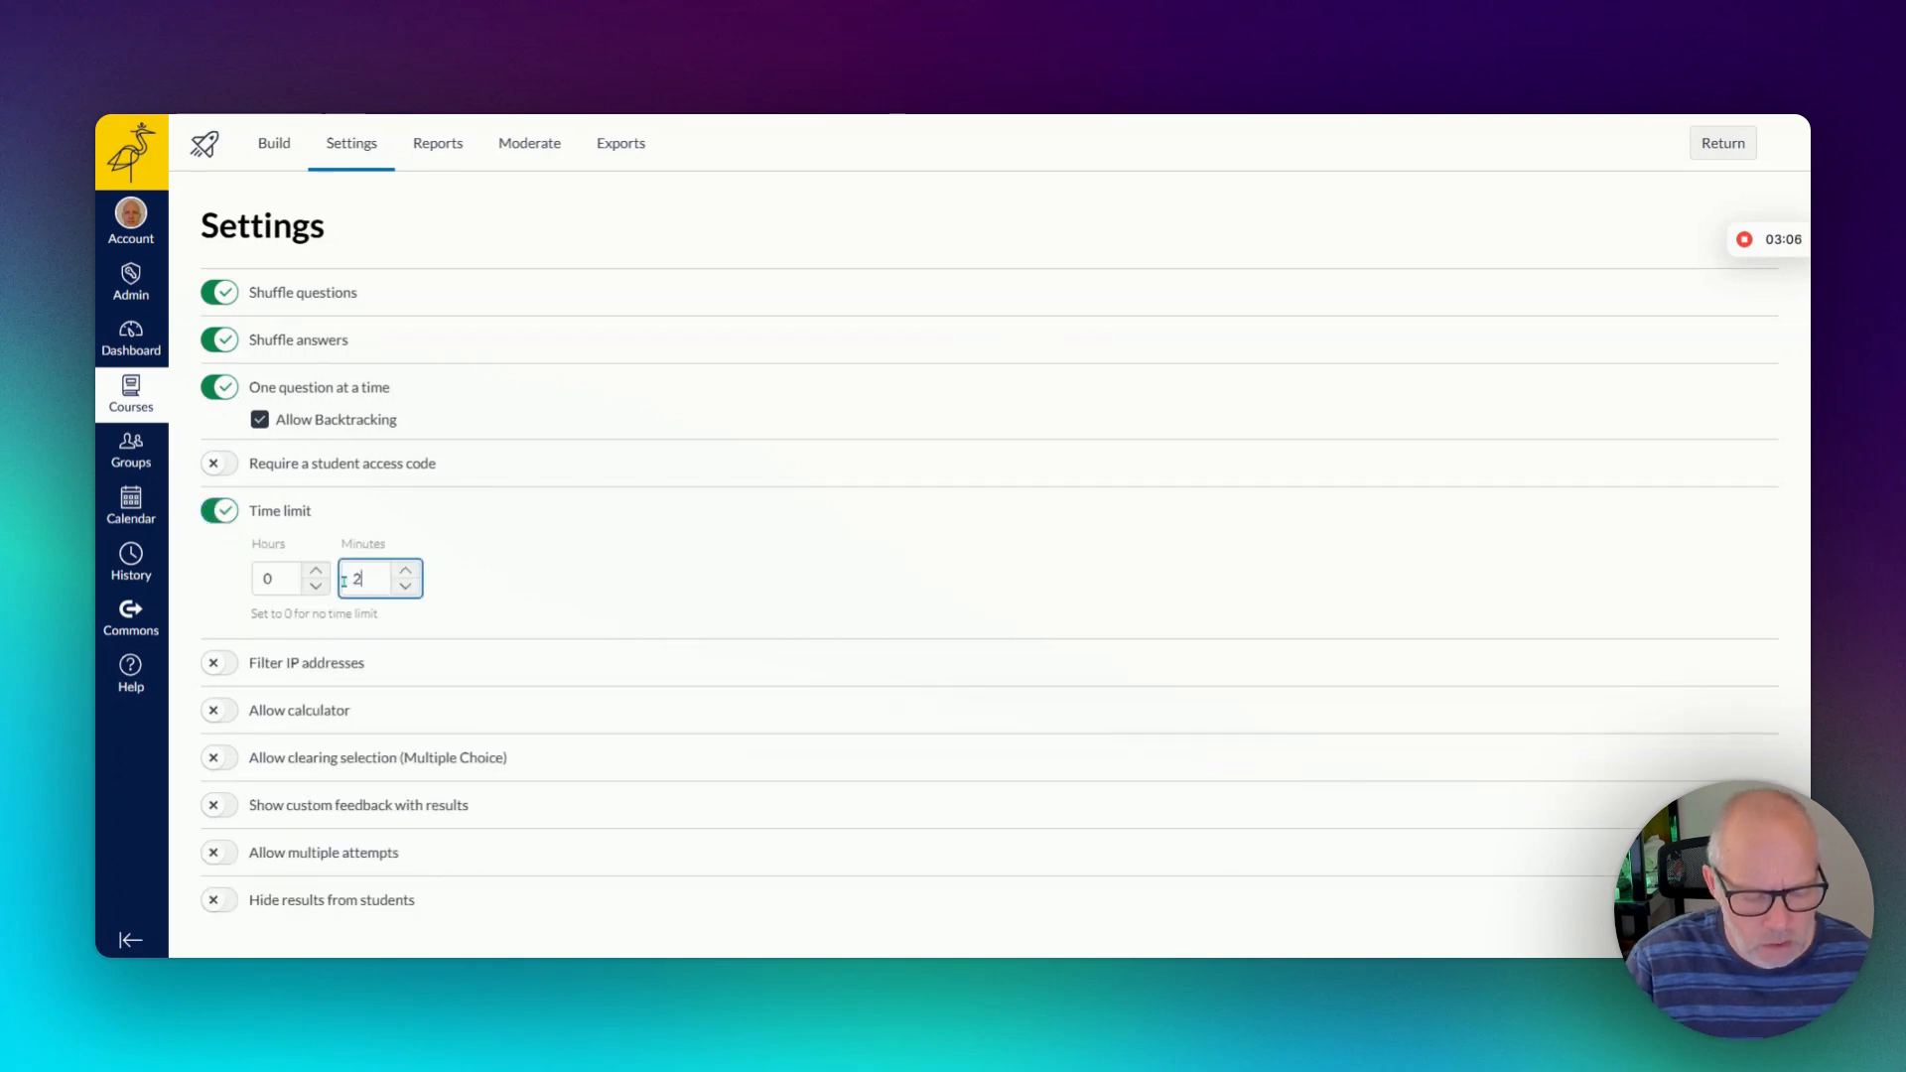
{"action": "type", "text": "20"}
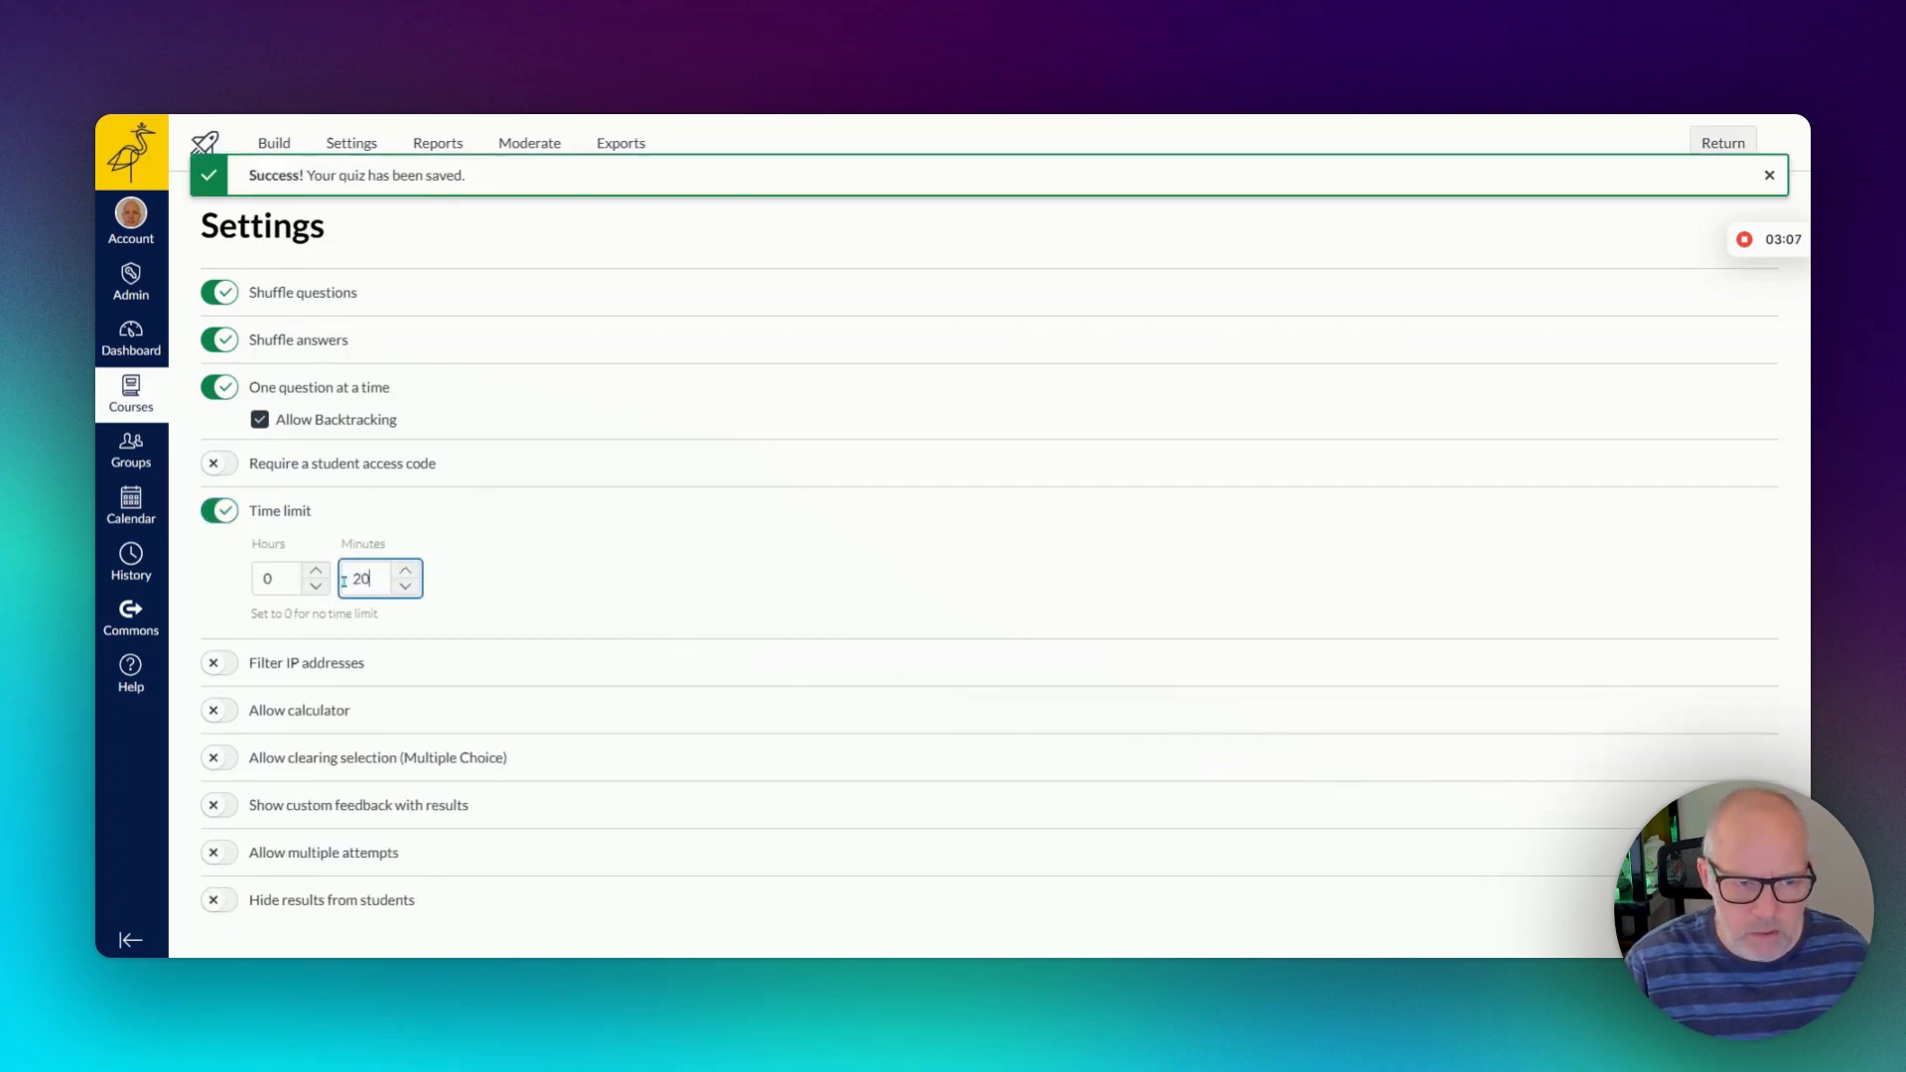
{"action": "left_click", "coordinate": [526, 528]}
{"action": "left_click", "coordinate": [235, 512]}
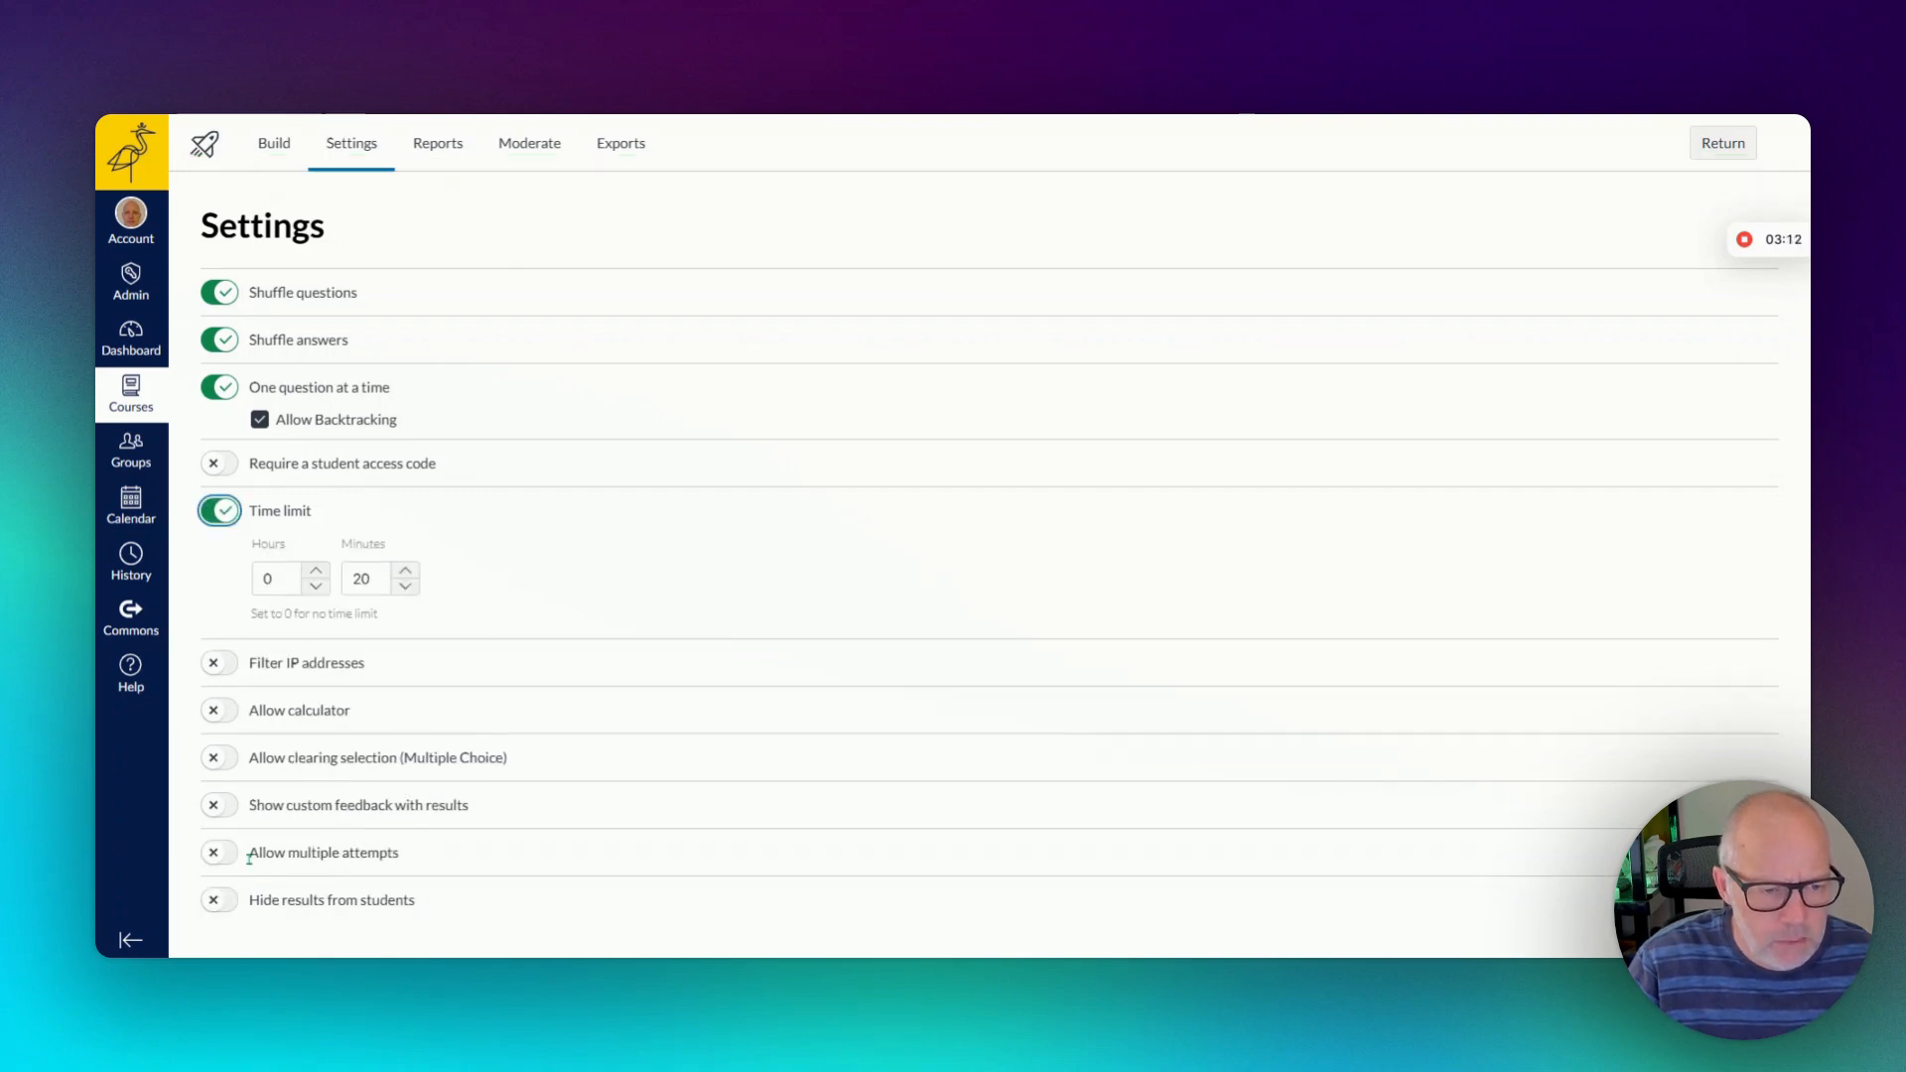
Hide results from students and allow multiple attempts, unlimited in number and keeping the highest score.
{"action": "left_click", "coordinate": [224, 907]}
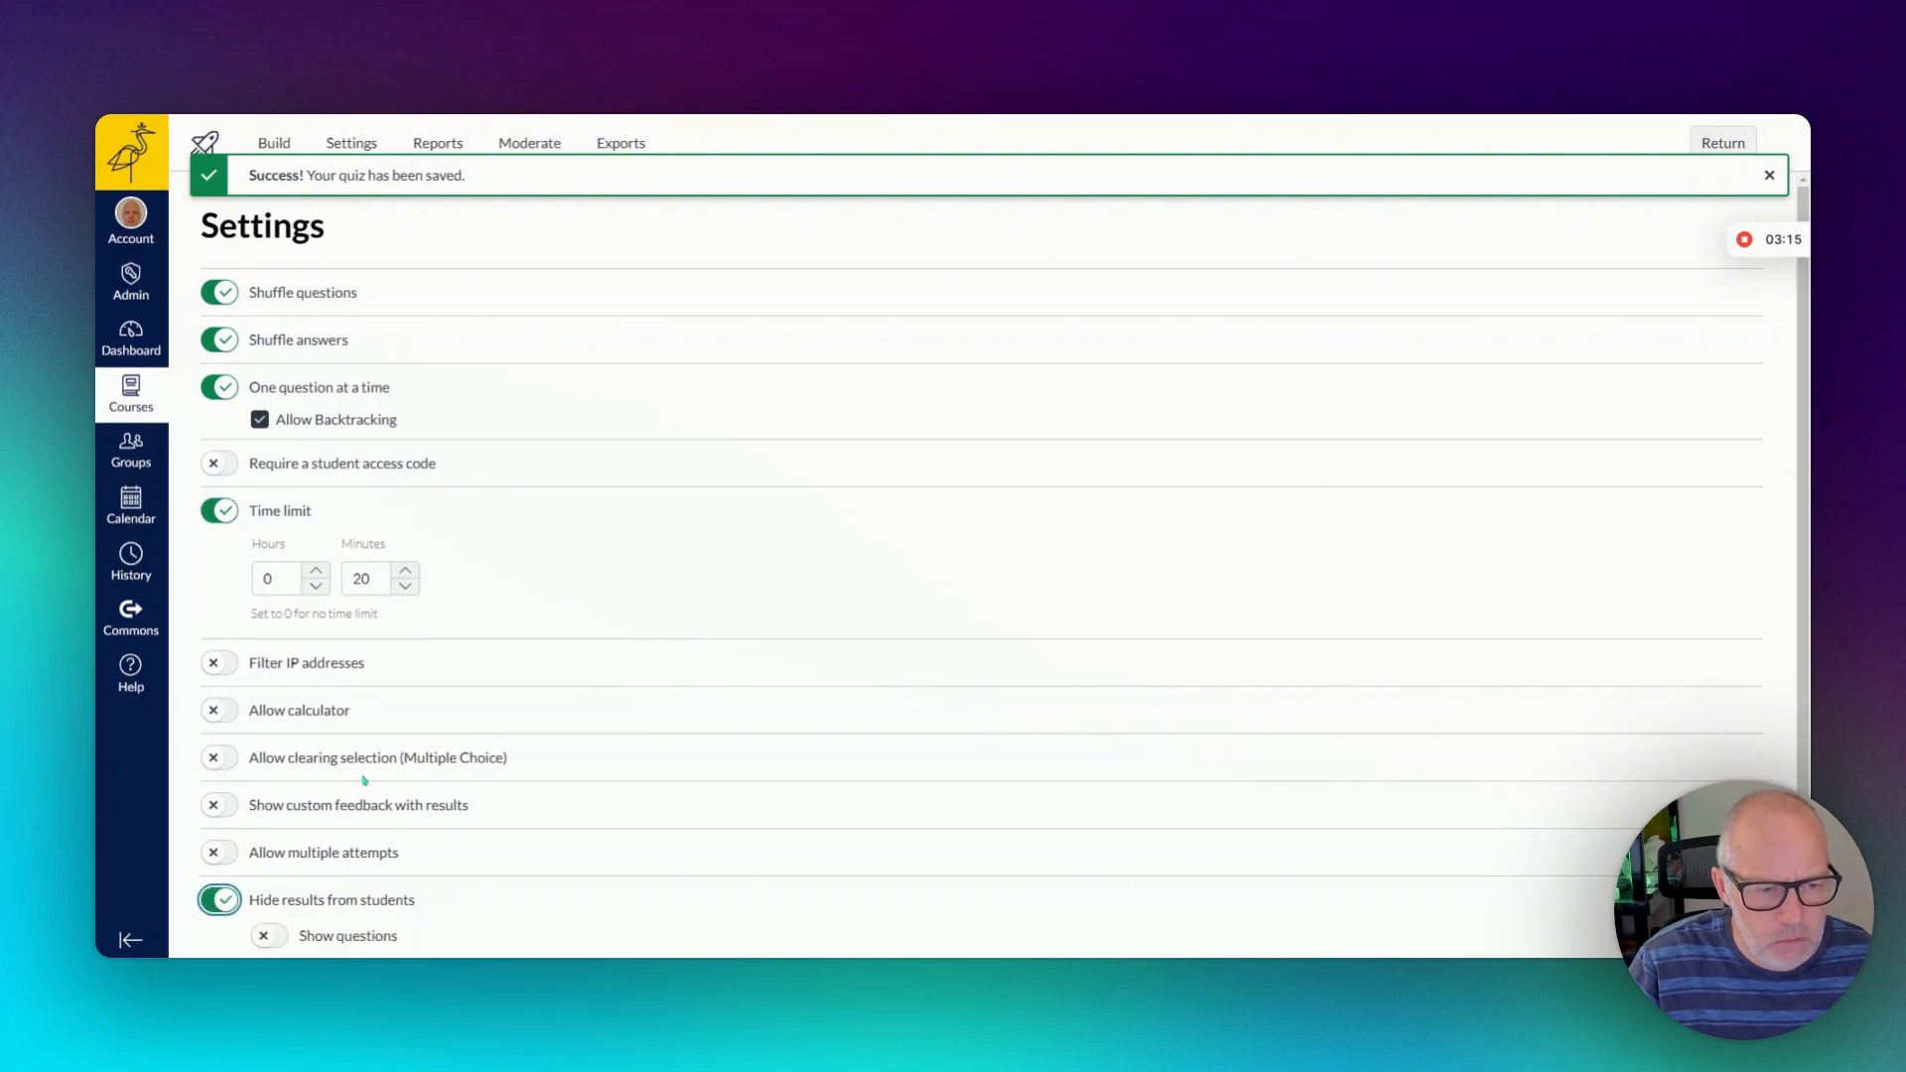
{"action": "left_click", "coordinate": [218, 855]}
{"action": "scroll", "coordinate": [478, 700], "scroll_direction": "down", "scroll_amount": 2}
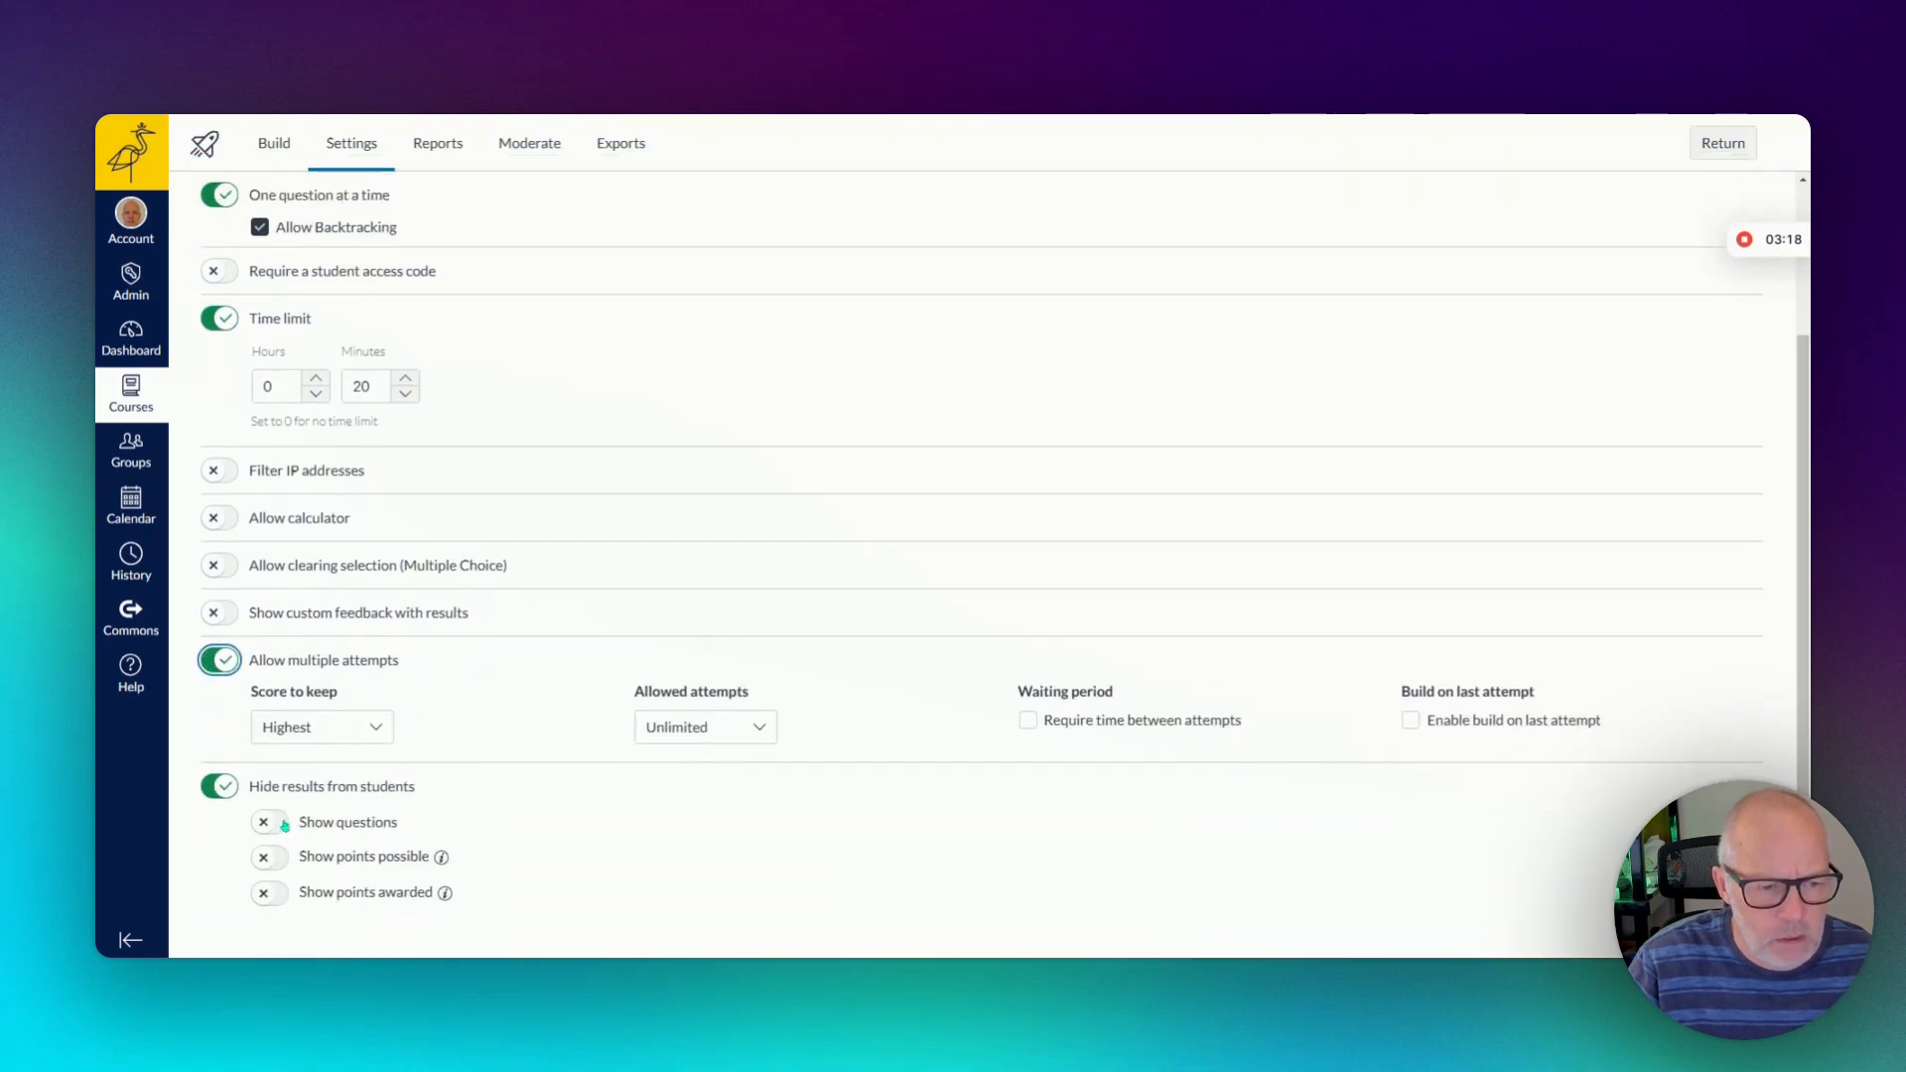
Show students the questions, their responses for all attempts and the feedback, and leave the quiz builder.
{"action": "left_click", "coordinate": [328, 824]}
{"action": "scroll", "coordinate": [396, 750], "scroll_direction": "down", "scroll_amount": 1}
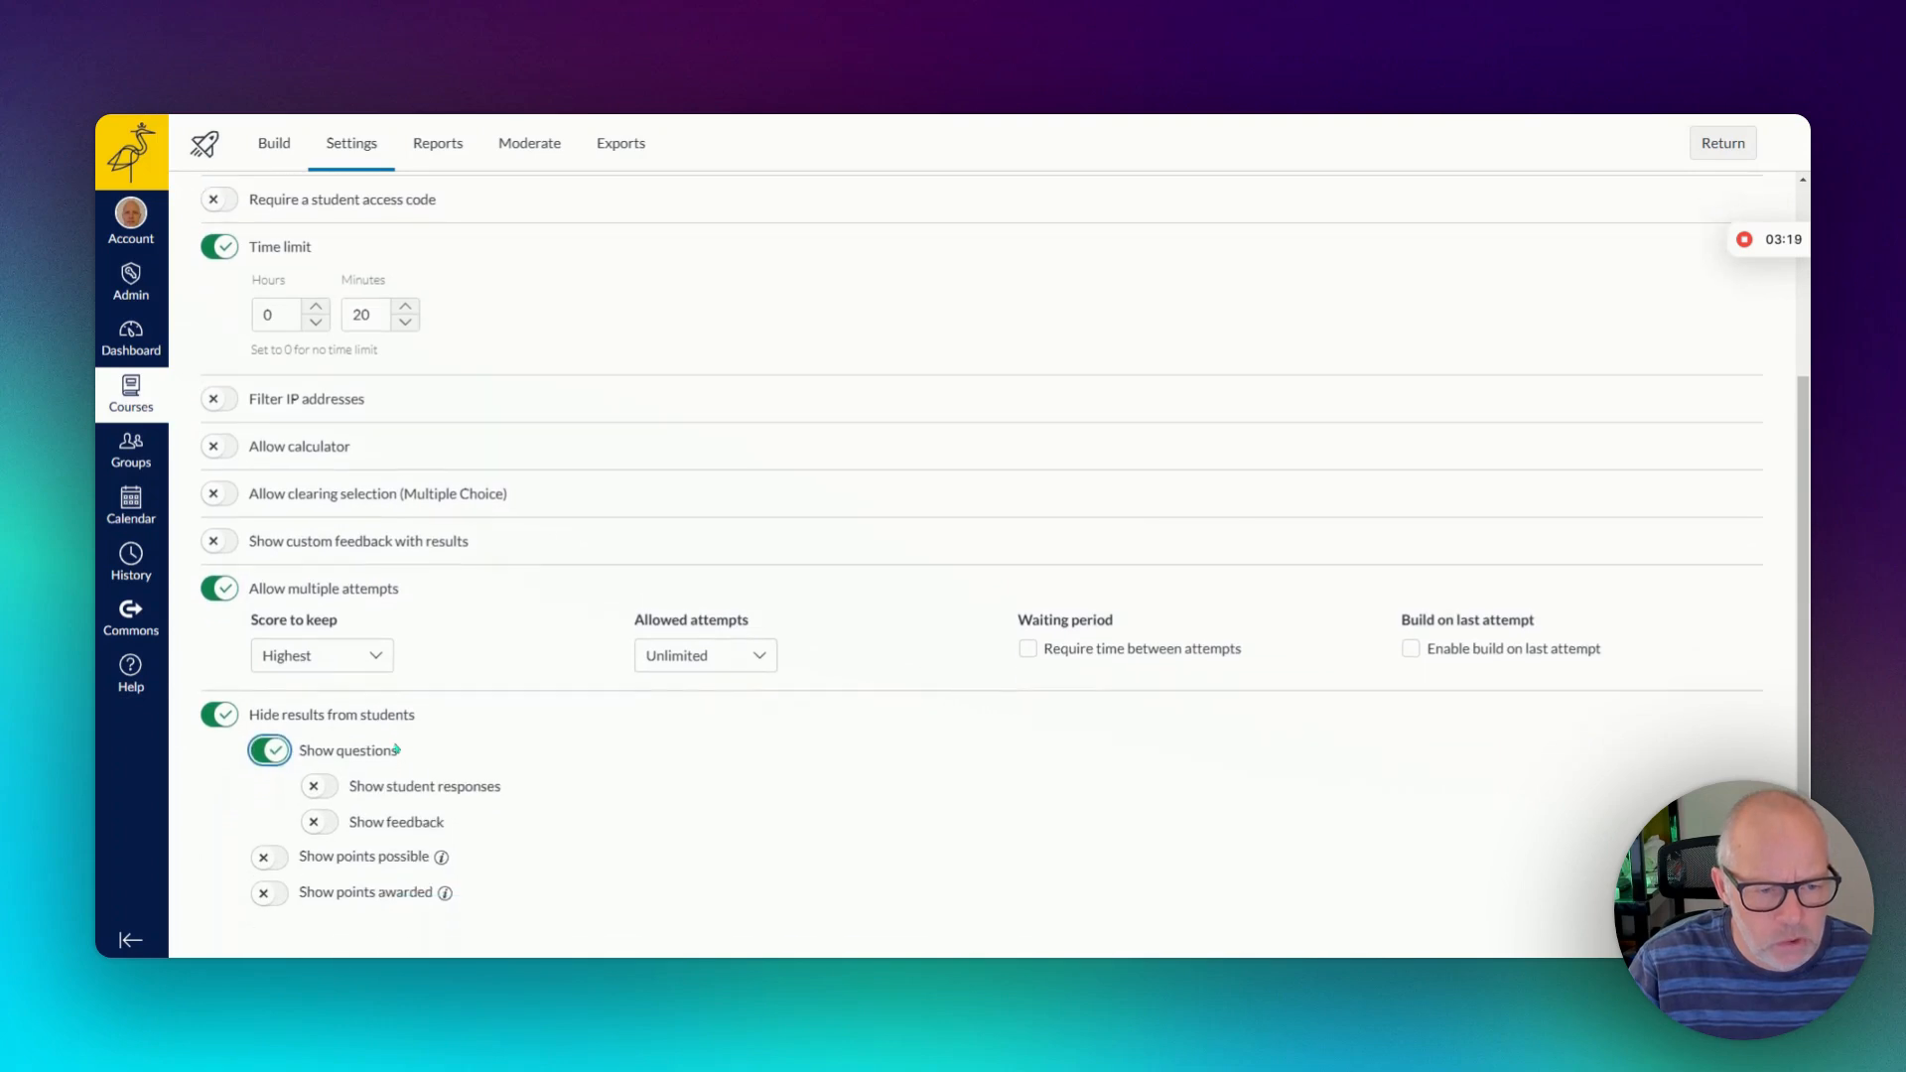
{"action": "left_click", "coordinate": [319, 787]}
{"action": "scroll", "coordinate": [604, 803], "scroll_direction": "down", "scroll_amount": 3}
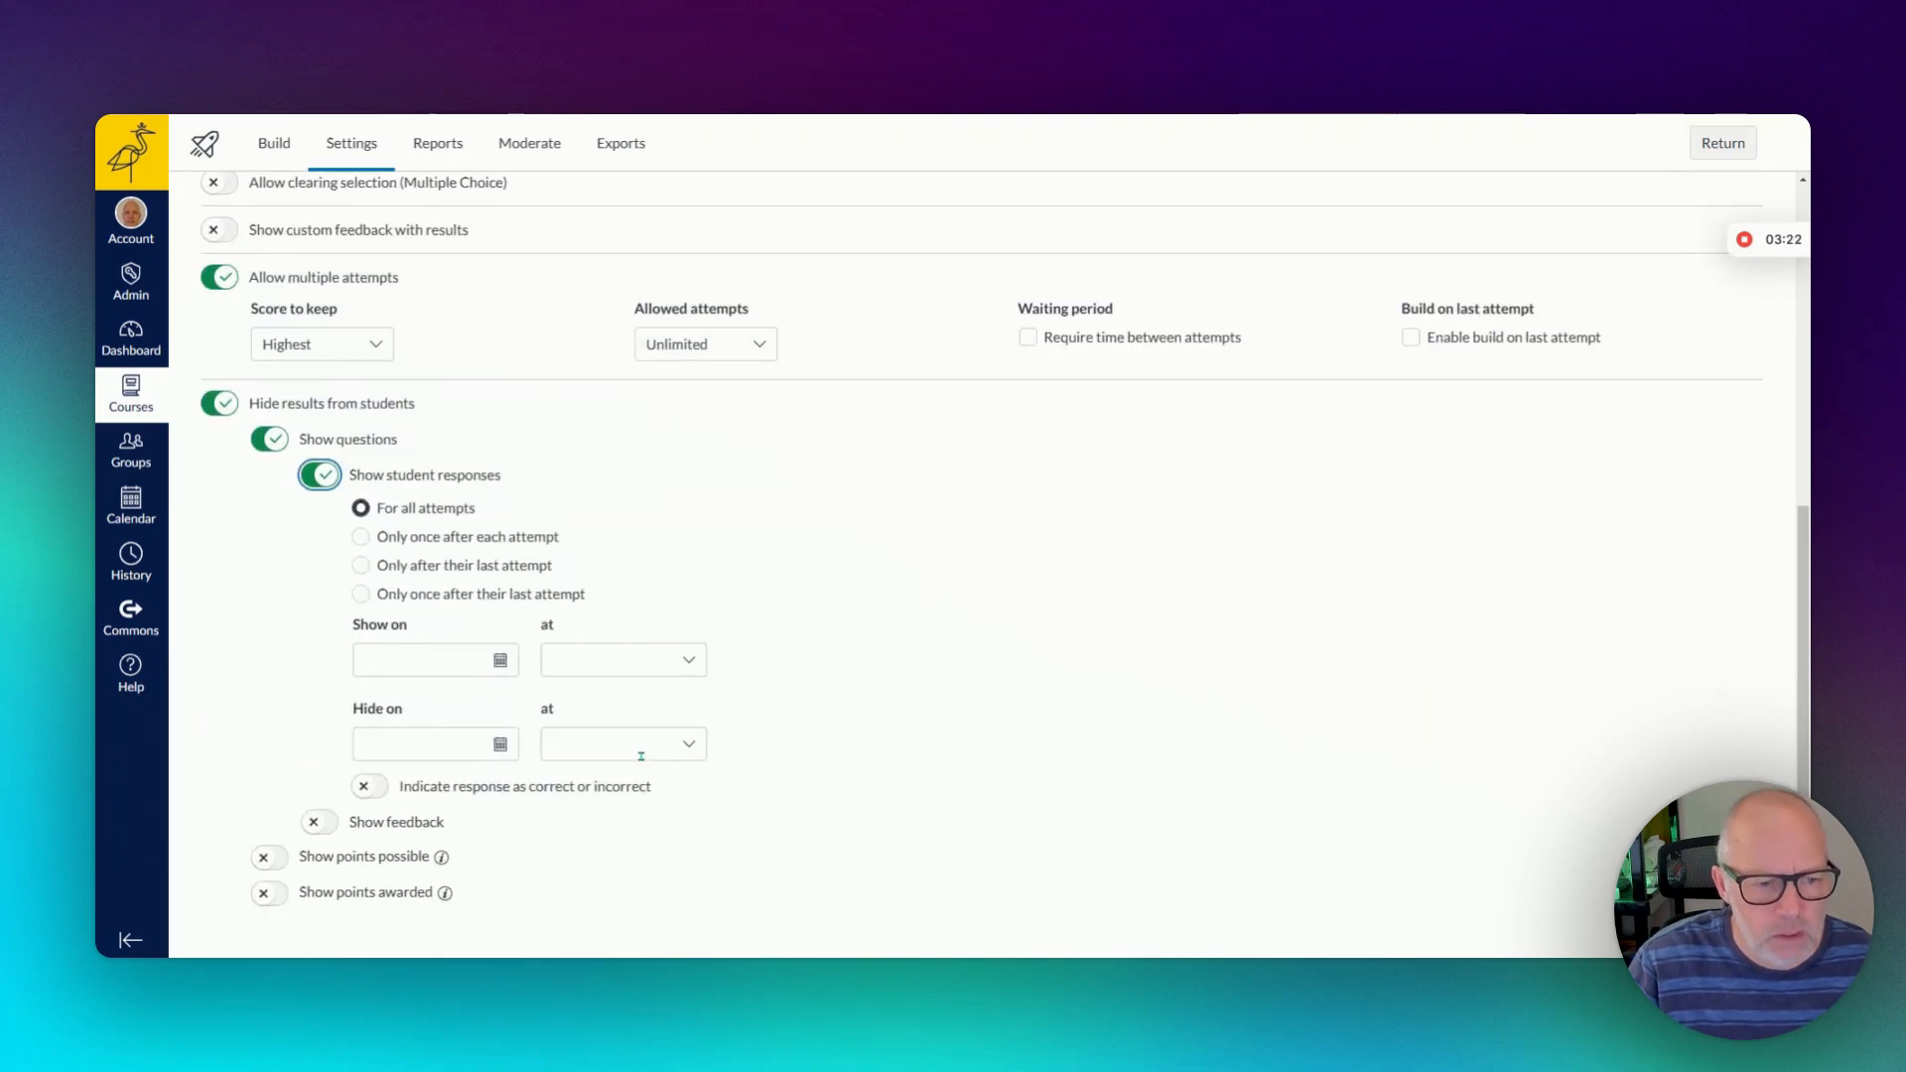
{"action": "left_click", "coordinate": [319, 822]}
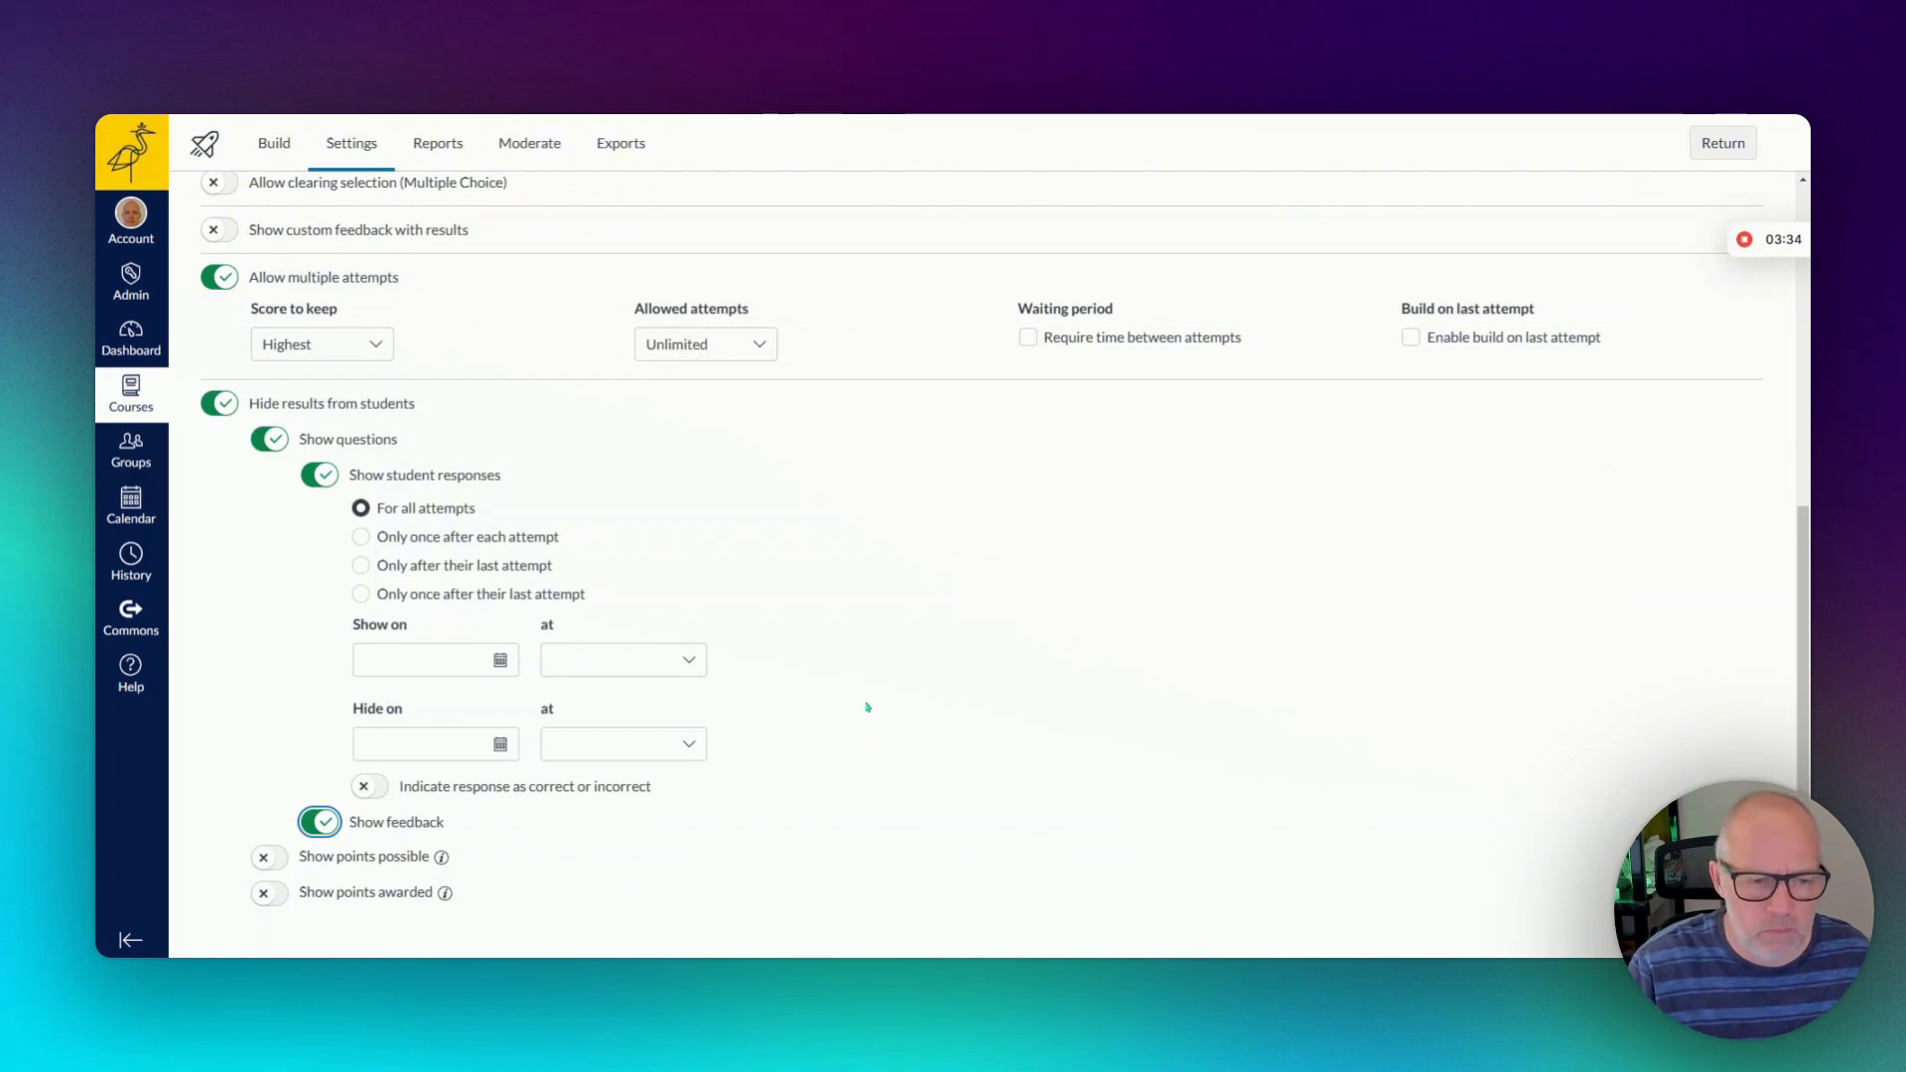
{"action": "scroll", "coordinate": [858, 657], "scroll_direction": "up", "scroll_amount": 6}
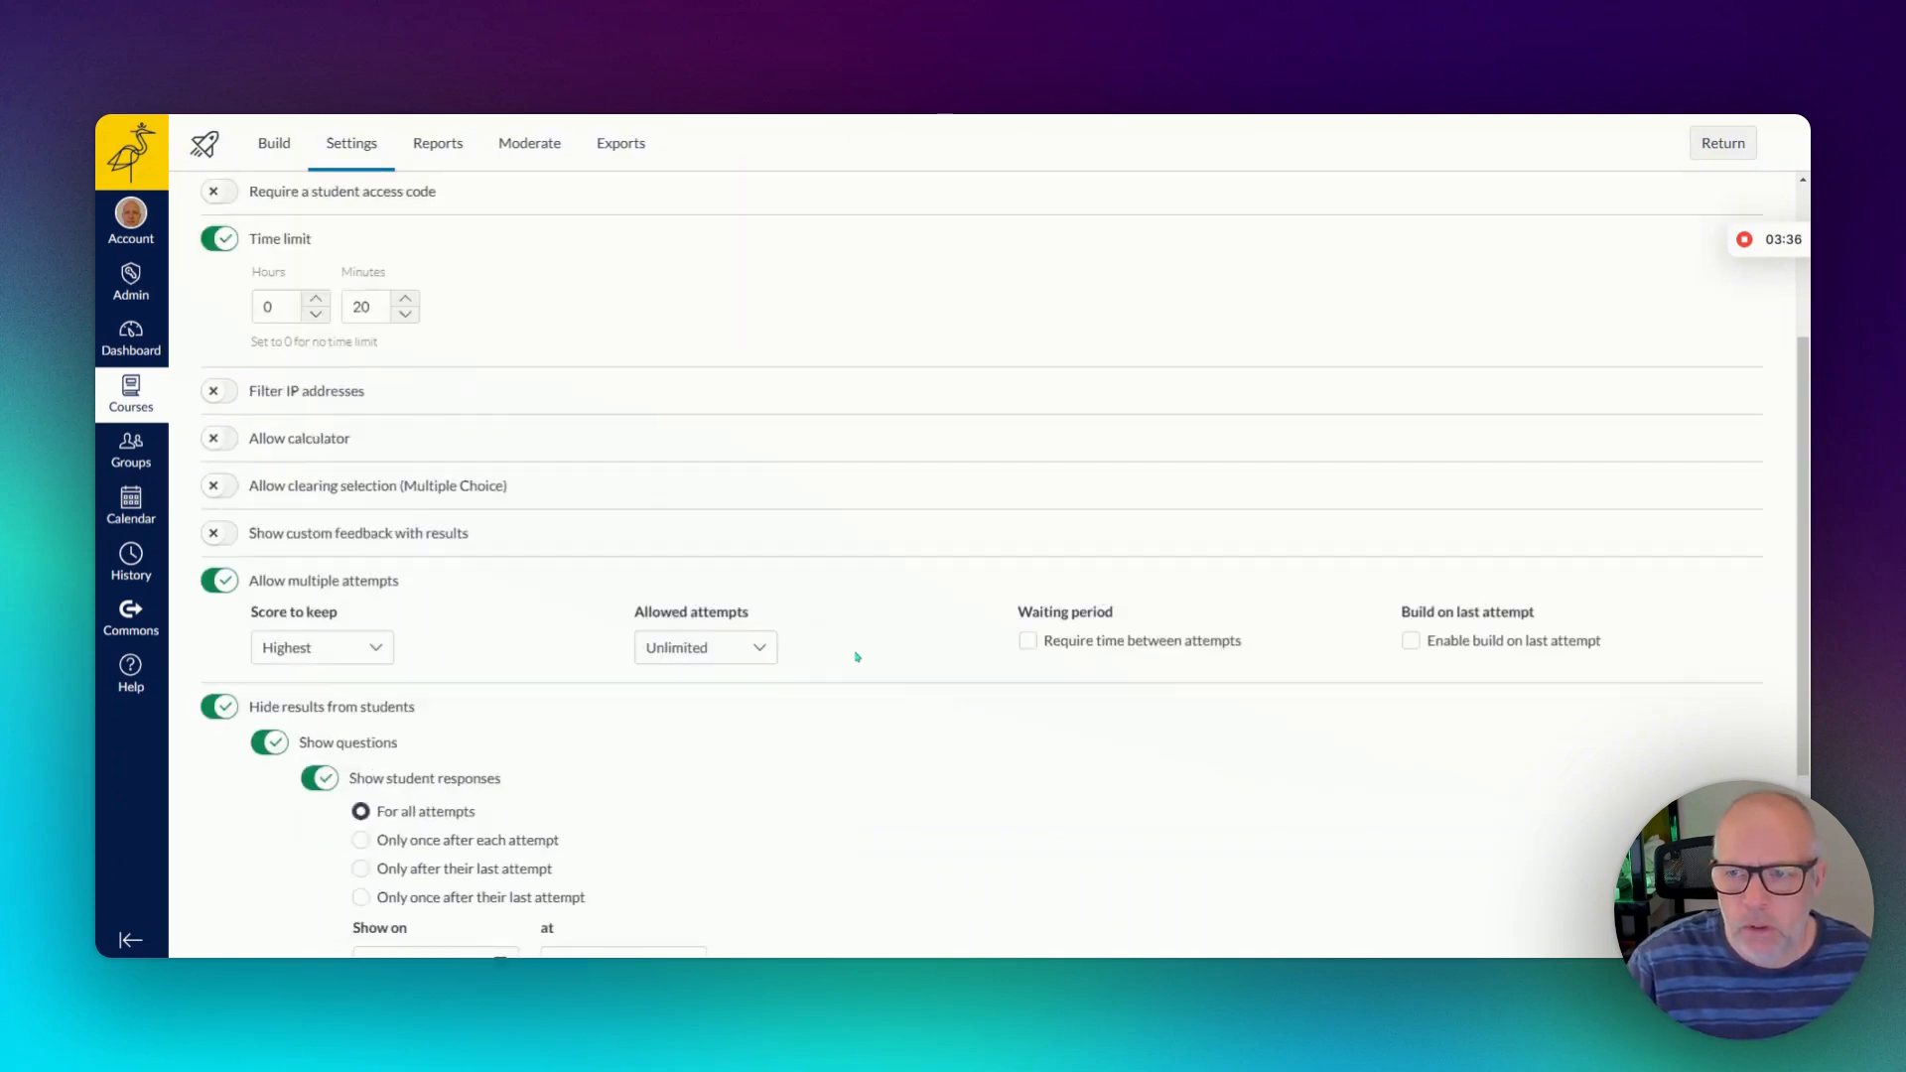
{"action": "left_click", "coordinate": [1723, 144]}
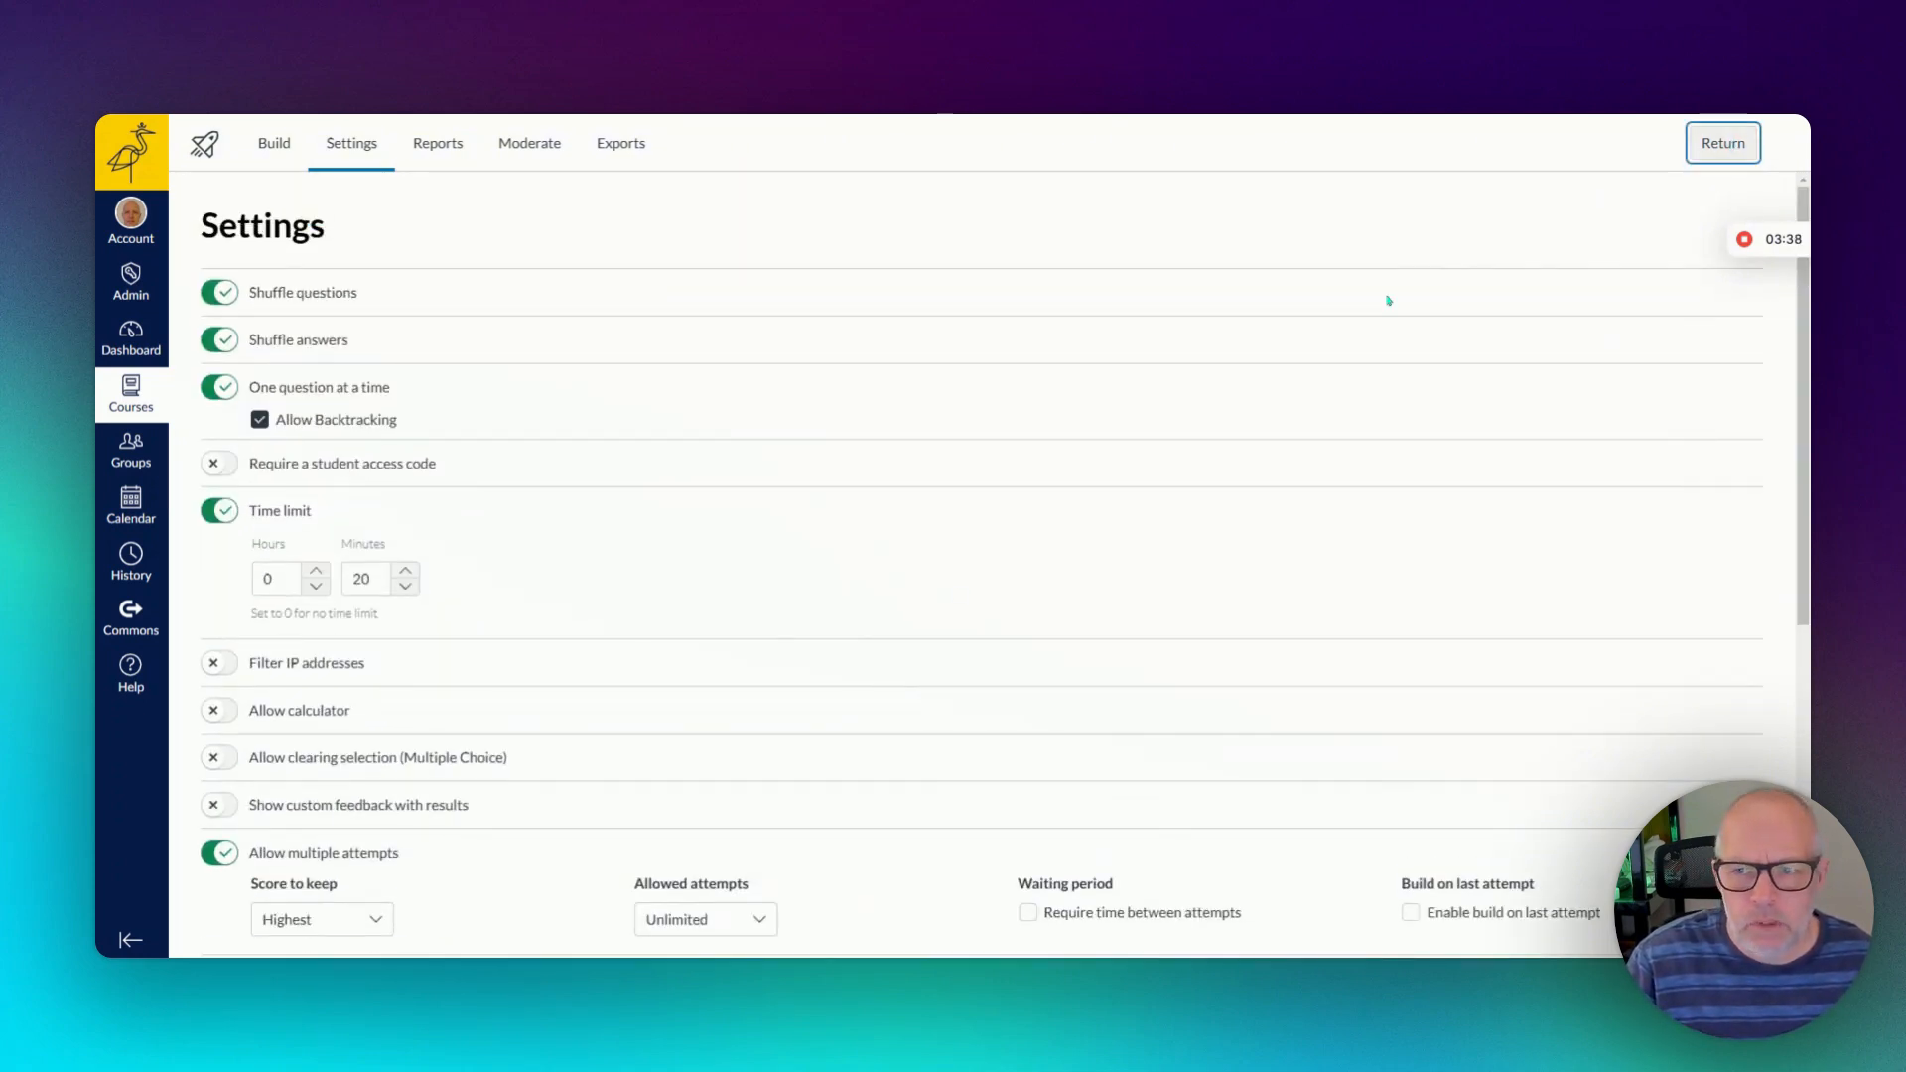